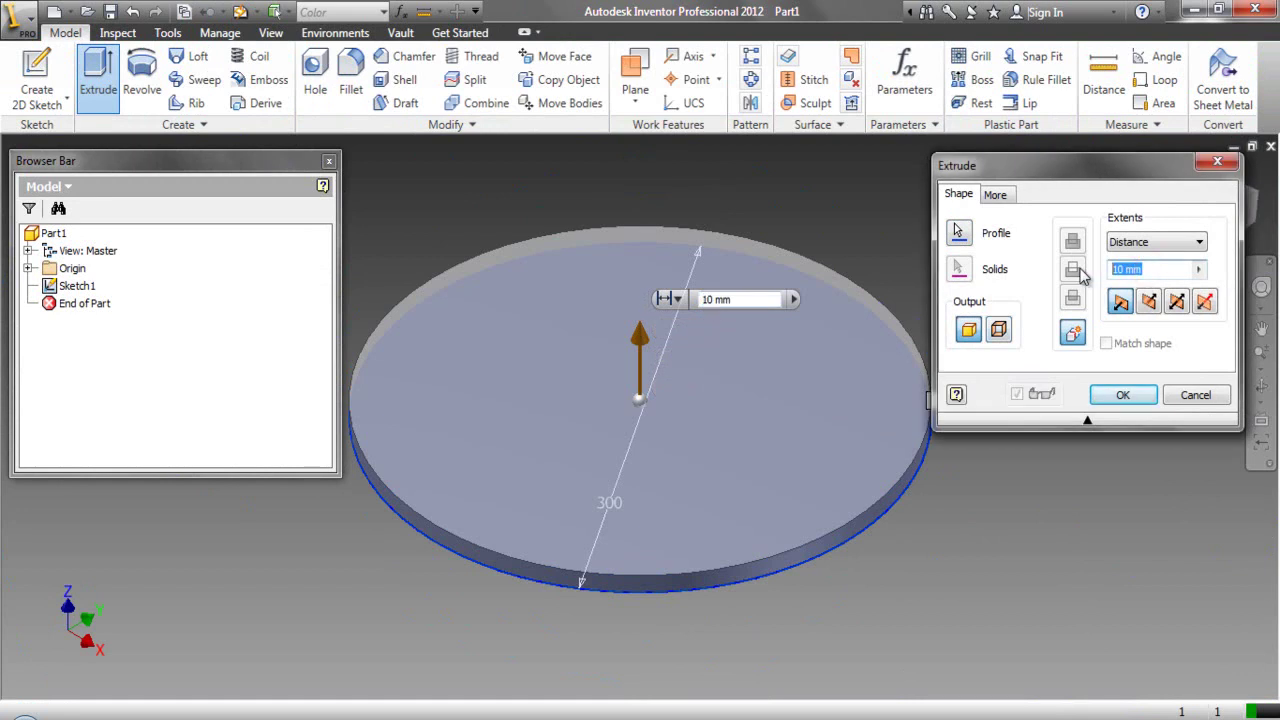
- Extrude the circular profile 15 mm as a new solid and apply the Beige (PC) color to the part
{"action": "key", "text": "Return"}
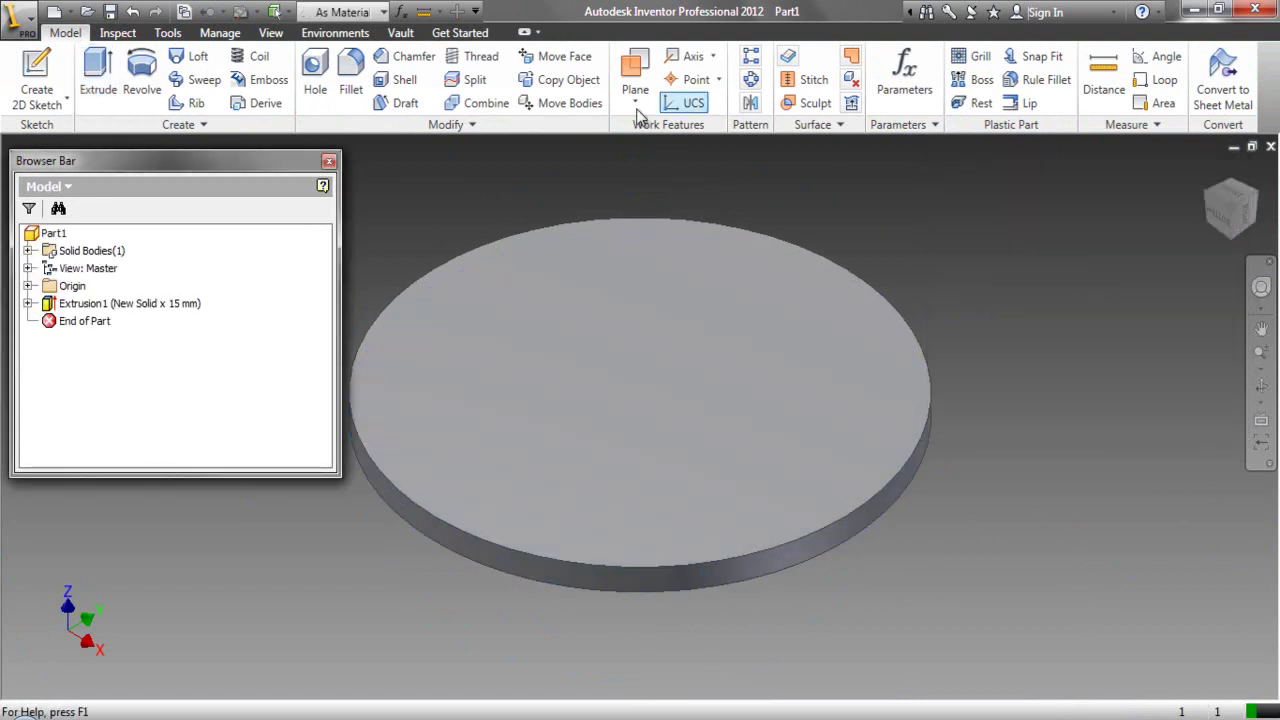
{"action": "left_click", "coordinate": [372, 12]}
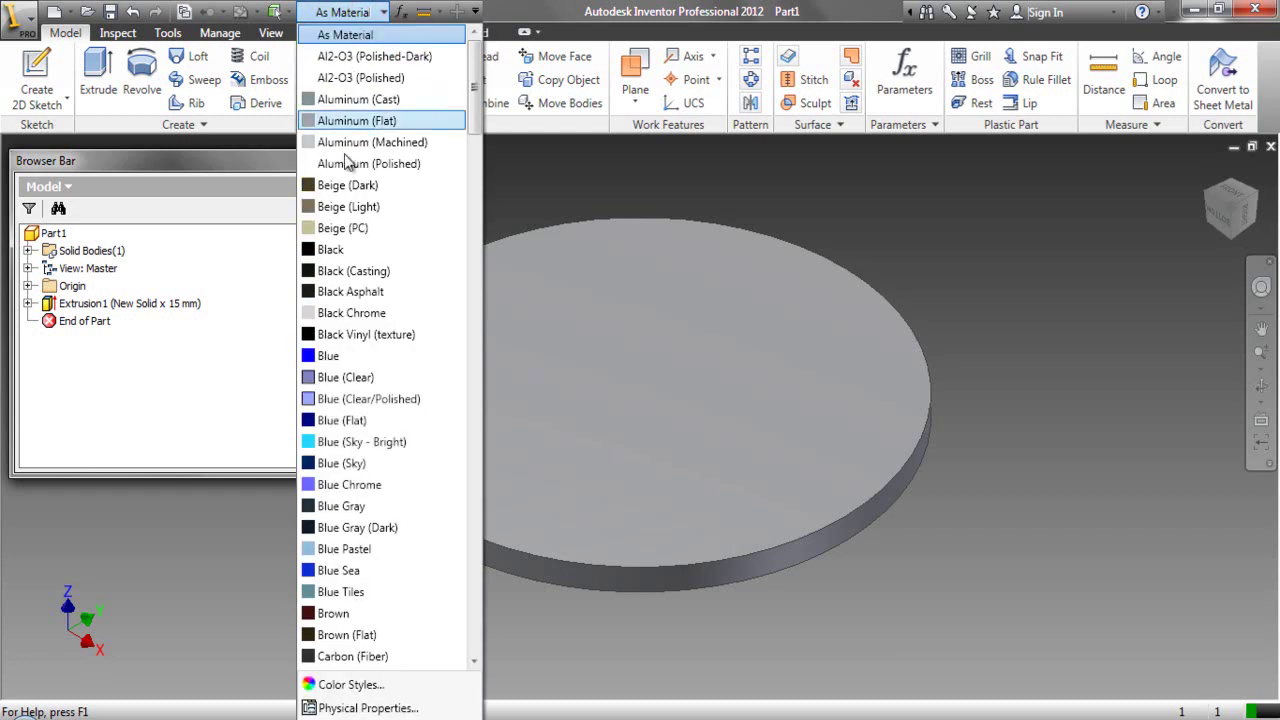
{"action": "left_click", "coordinate": [343, 228]}
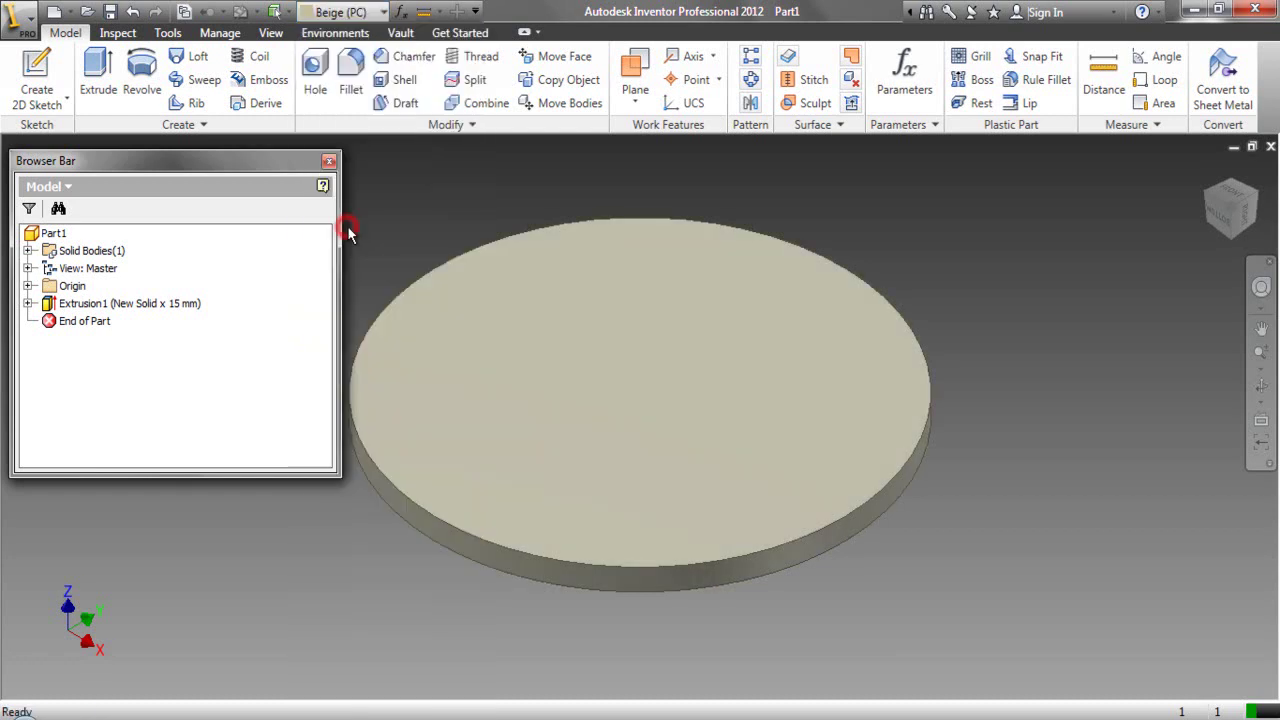
- Create a new folder named Support Base and save the part in it as Support Base
{"action": "left_click", "coordinate": [111, 12]}
{"action": "left_click", "coordinate": [890, 246]}
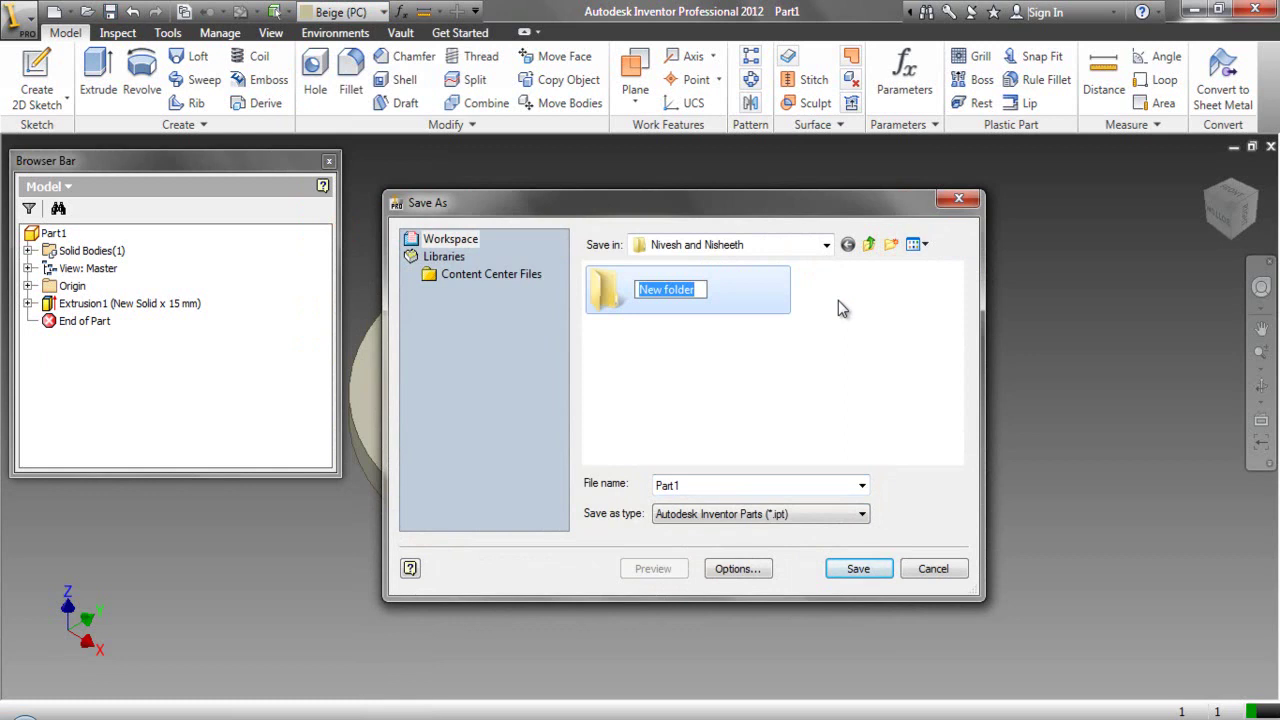
{"action": "type", "text": "Support Base"}
{"action": "key", "text": "ctrl+a"}
{"action": "left_click", "coordinate": [837, 349]}
{"action": "double_click", "coordinate": [694, 290]}
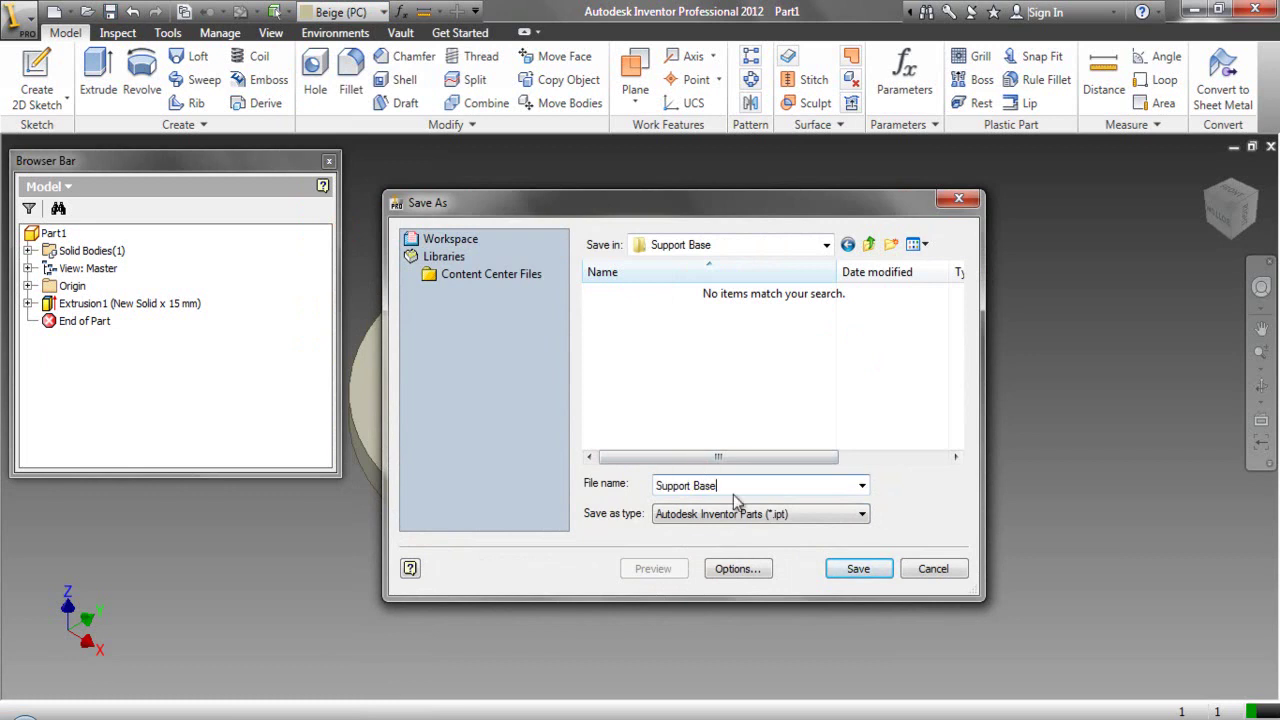
{"action": "left_click", "coordinate": [830, 569]}
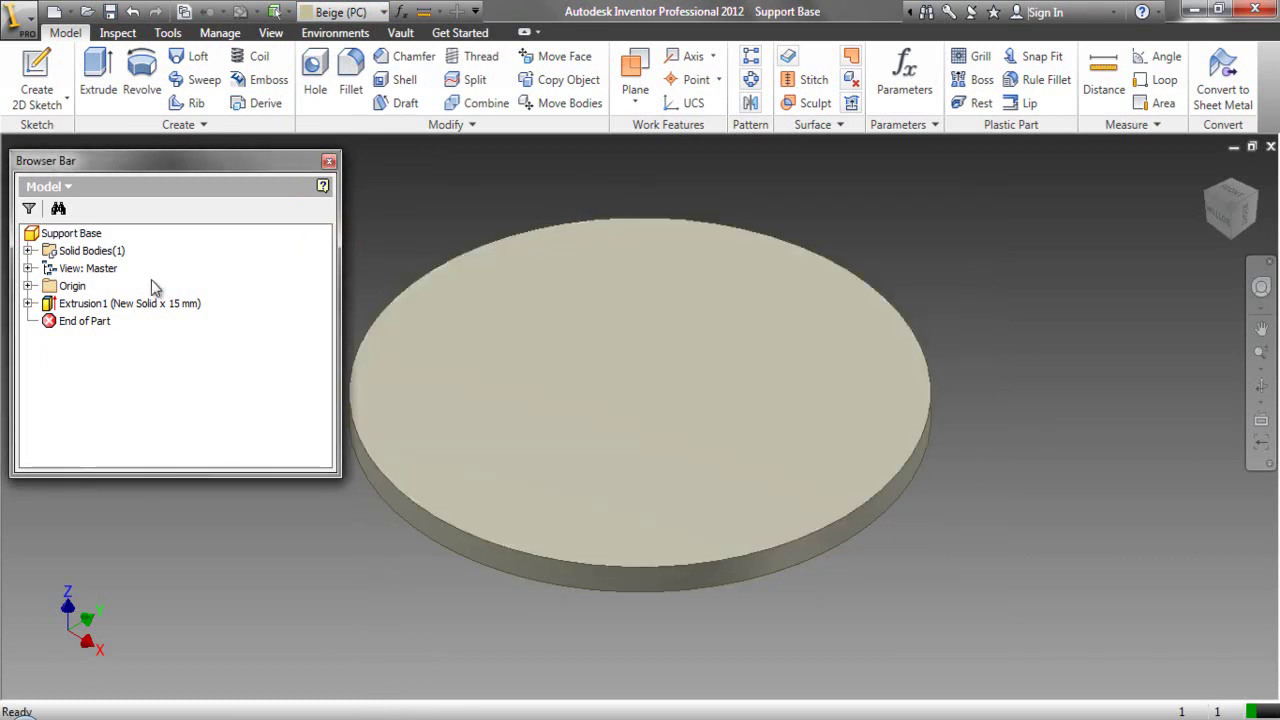
- Start a new 2D sketch on the XZ origin plane, viewed so the disc appears edge-on
{"action": "left_click", "coordinate": [29, 287]}
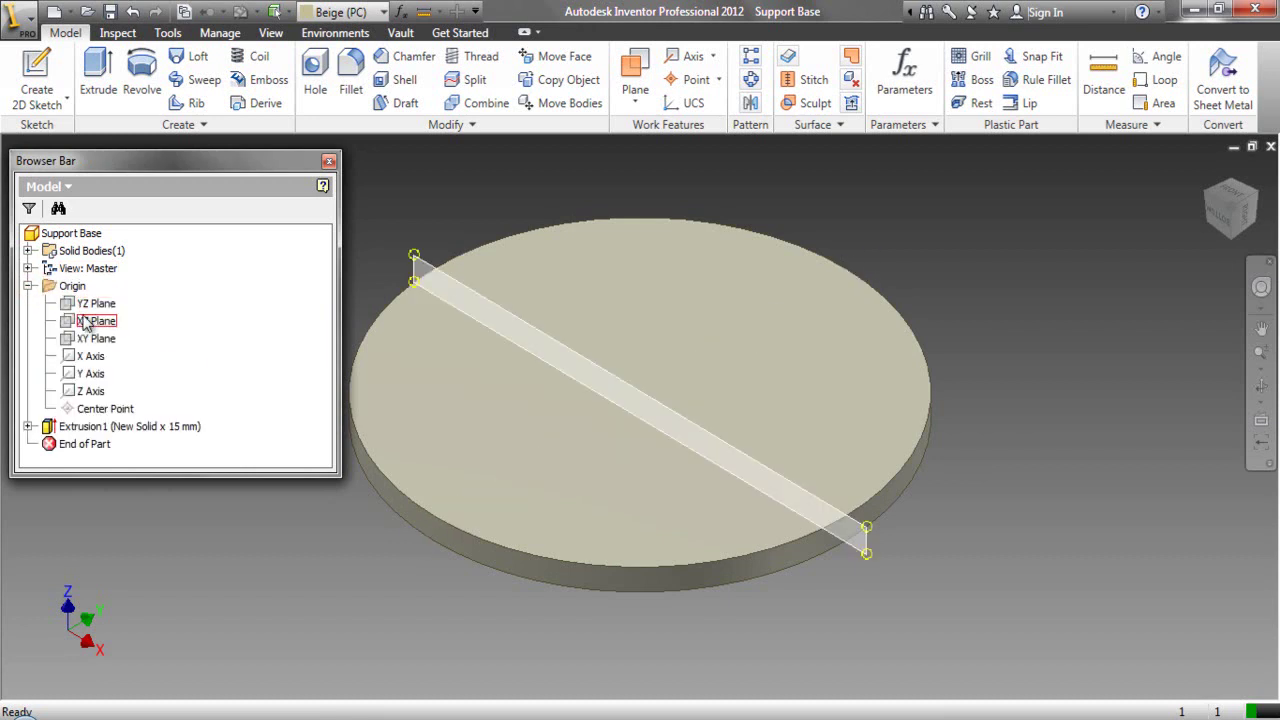
{"action": "left_click", "coordinate": [92, 321]}
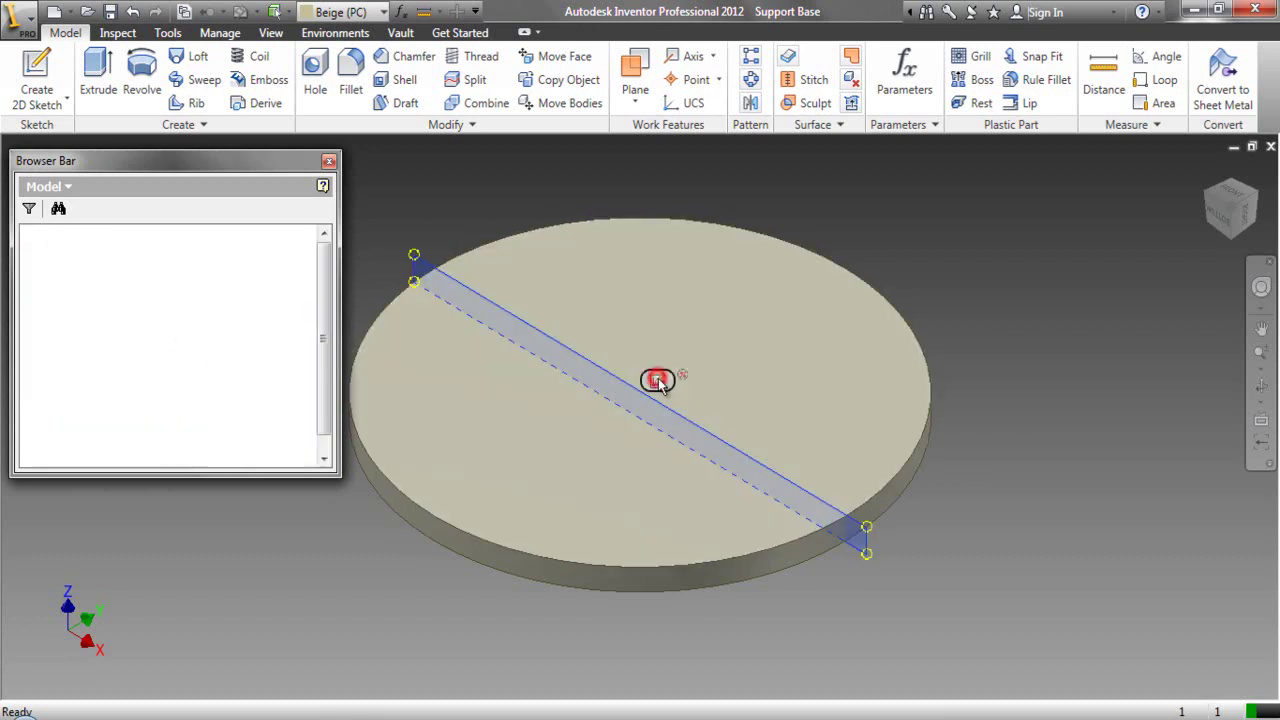
{"action": "left_click", "coordinate": [657, 380]}
{"action": "left_click", "coordinate": [1222, 228]}
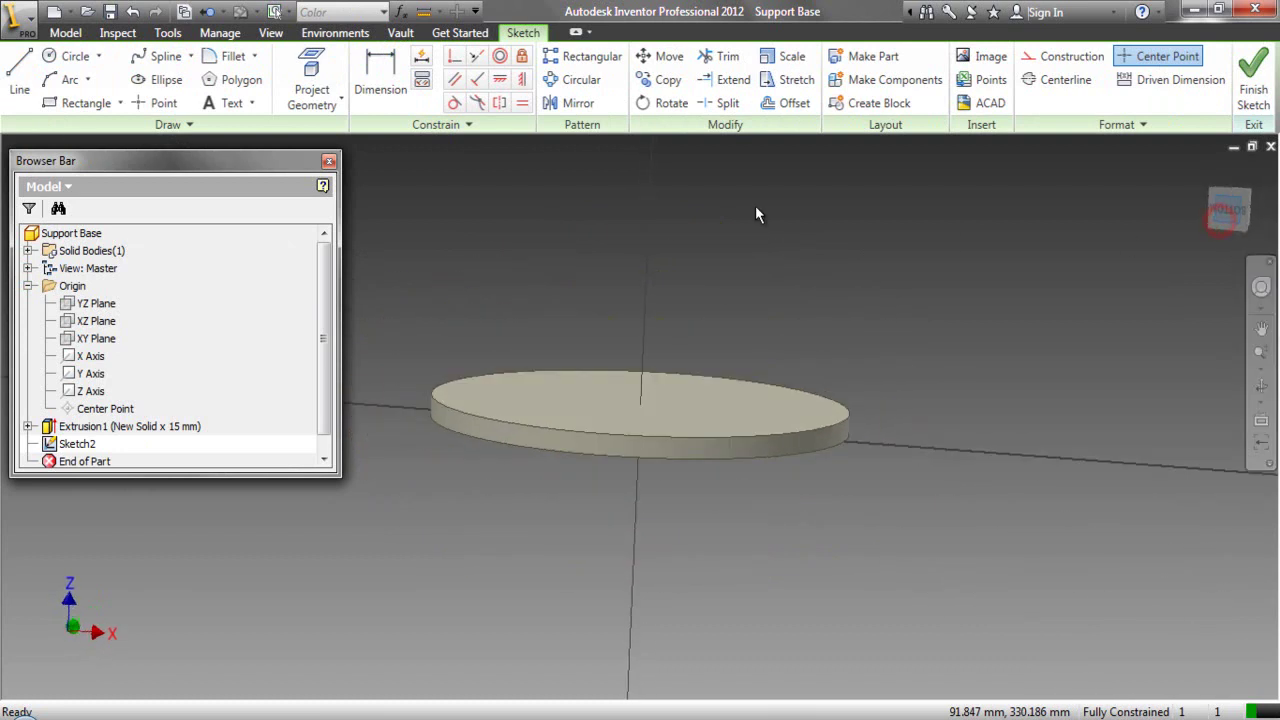
- Project the disc's cut edges and the YZ plane into the sketch
{"action": "left_click", "coordinate": [340, 99]}
{"action": "left_click", "coordinate": [352, 166]}
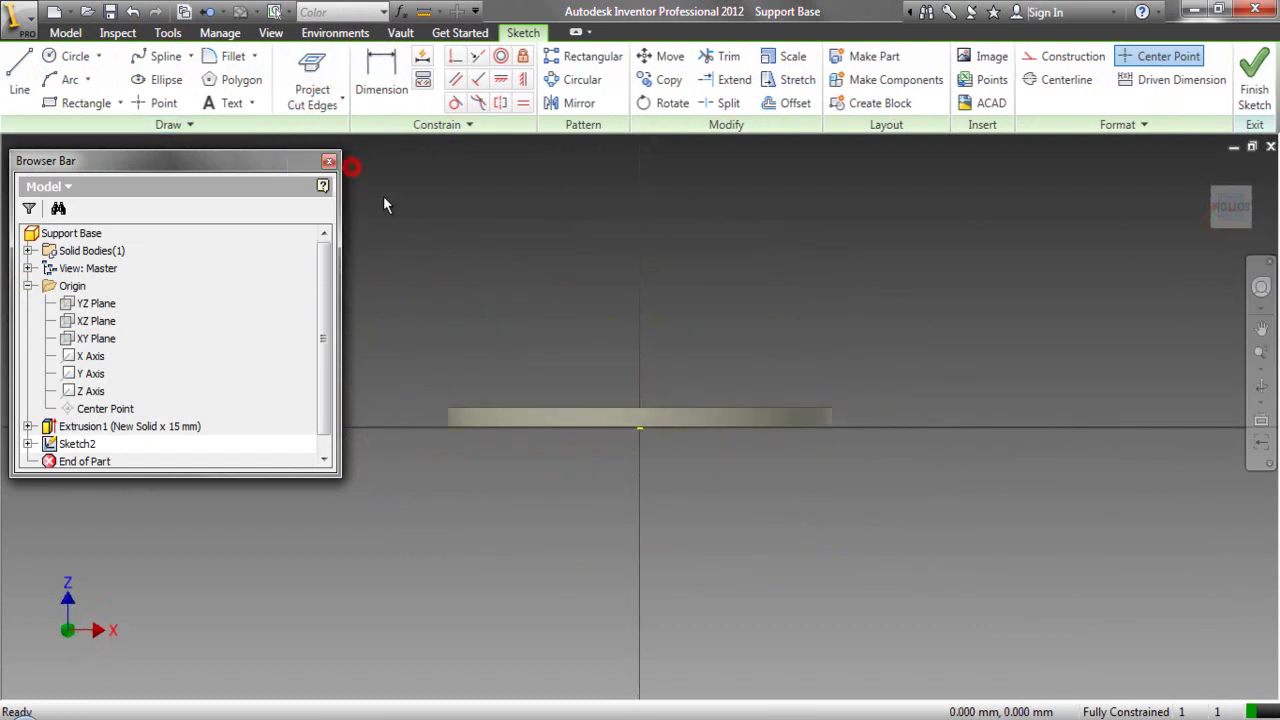
{"action": "left_click", "coordinate": [305, 104]}
{"action": "left_click", "coordinate": [324, 140]}
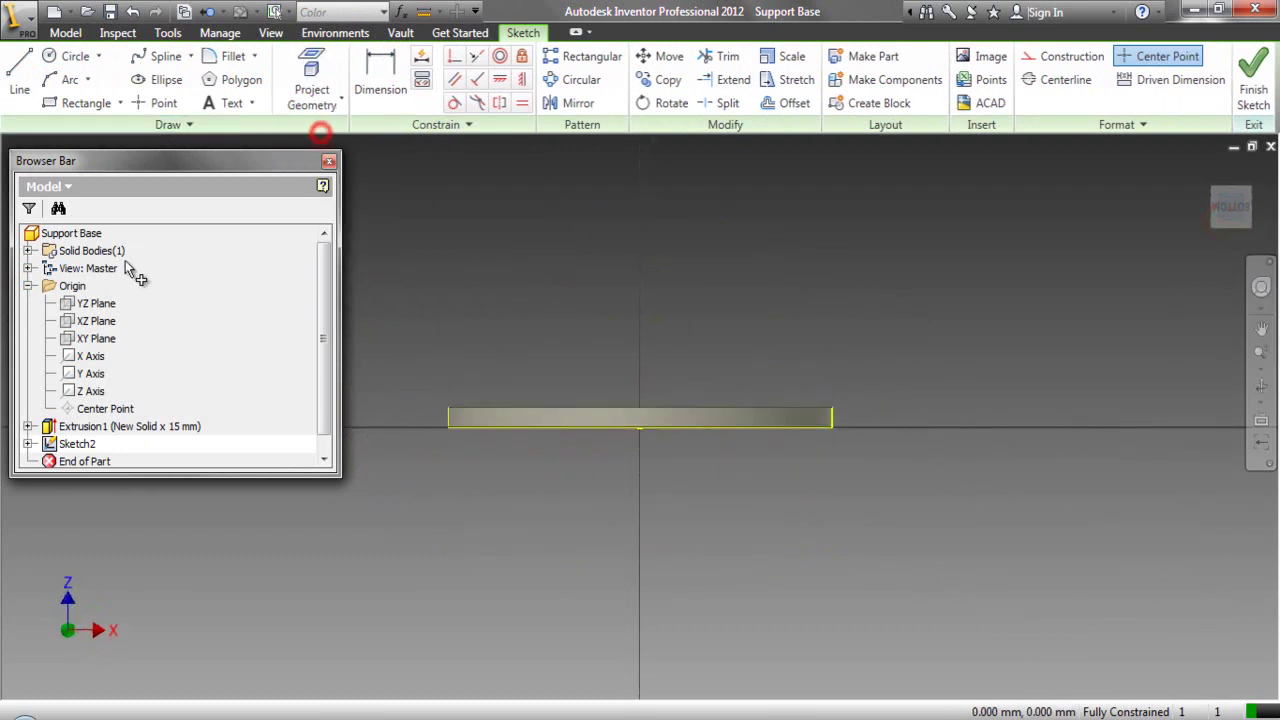
{"action": "right_click", "coordinate": [710, 289]}
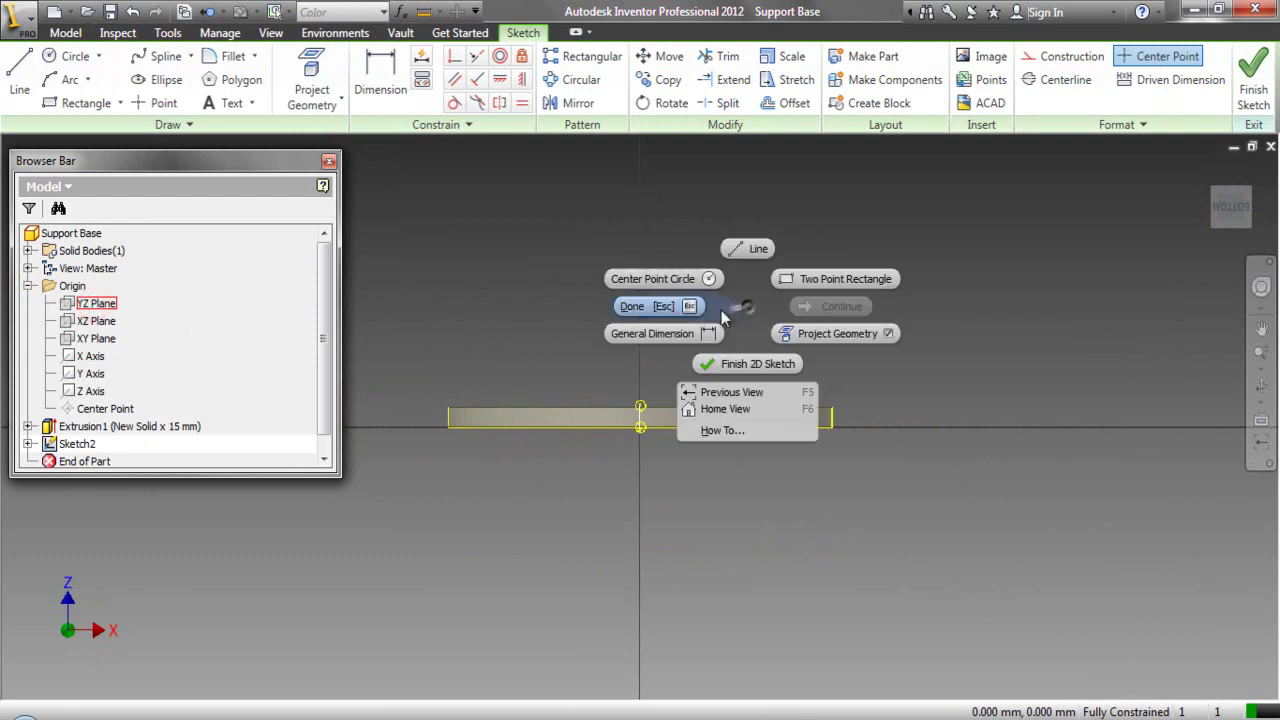
{"action": "right_click", "coordinate": [710, 289]}
{"action": "left_click", "coordinate": [684, 517]}
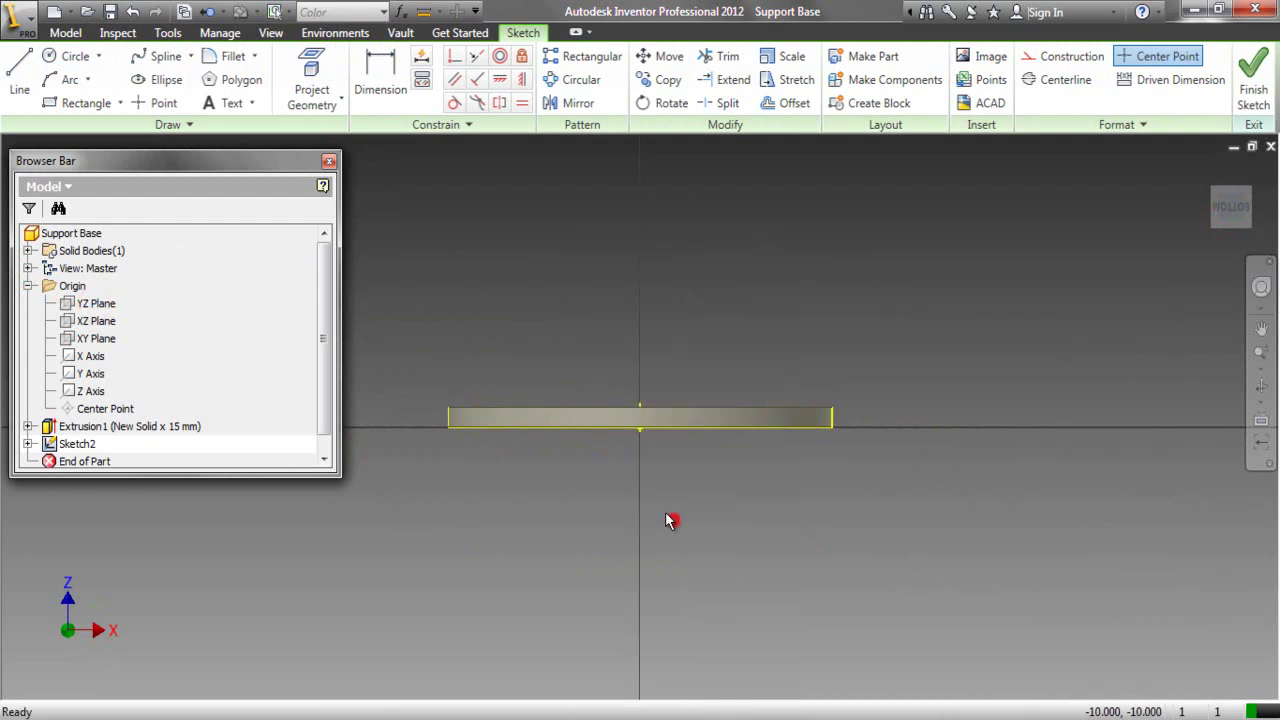
- Convert the projected disc outline and central vertical line to construction geometry
{"action": "left_click", "coordinate": [784, 458]}
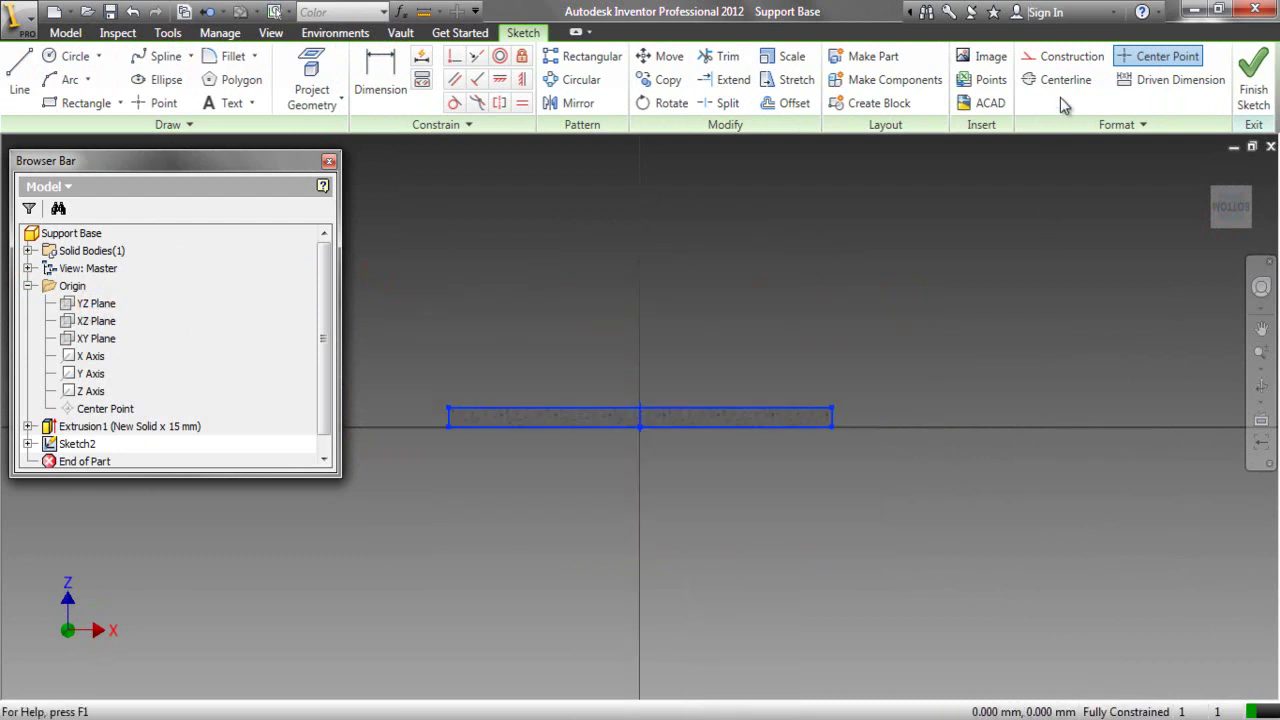
{"action": "left_click", "coordinate": [994, 264]}
{"action": "scroll", "coordinate": [650, 376], "scroll_direction": "up", "scroll_amount": 5}
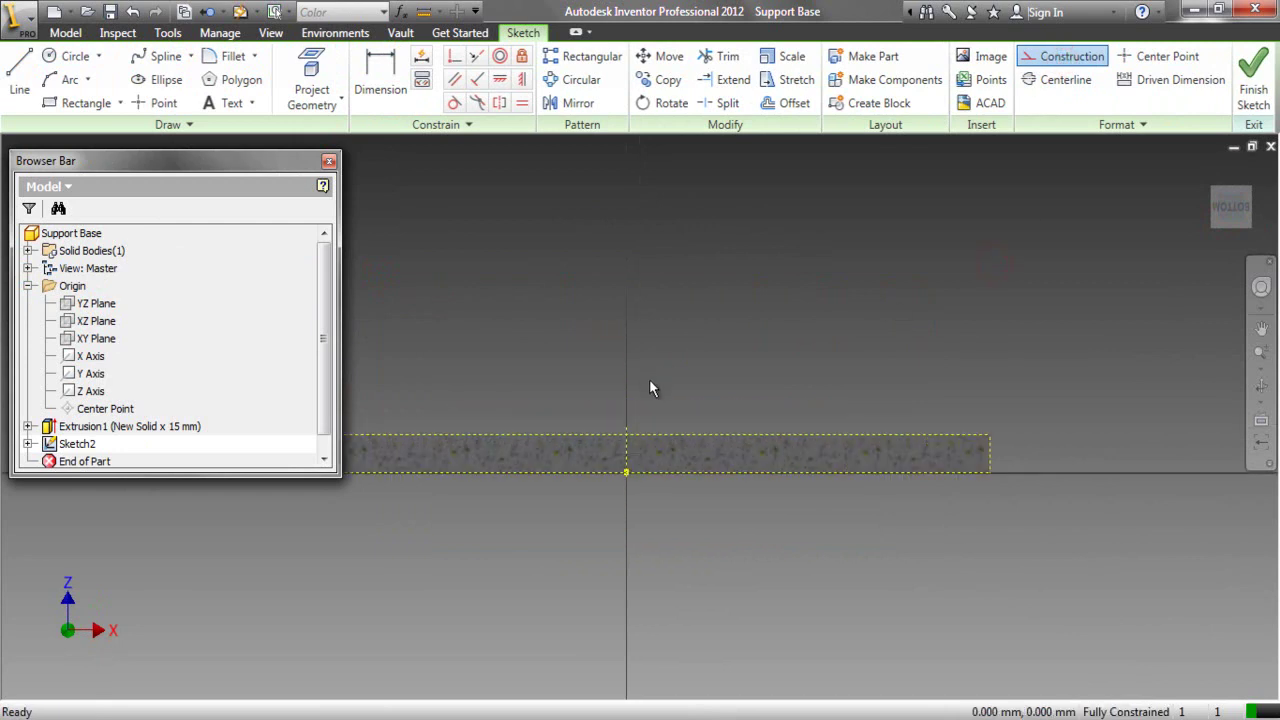
{"action": "left_click", "coordinate": [605, 522]}
{"action": "left_click", "coordinate": [1043, 86]}
{"action": "left_click", "coordinate": [1011, 231]}
{"action": "scroll", "coordinate": [800, 504], "scroll_direction": "down", "scroll_amount": 5}
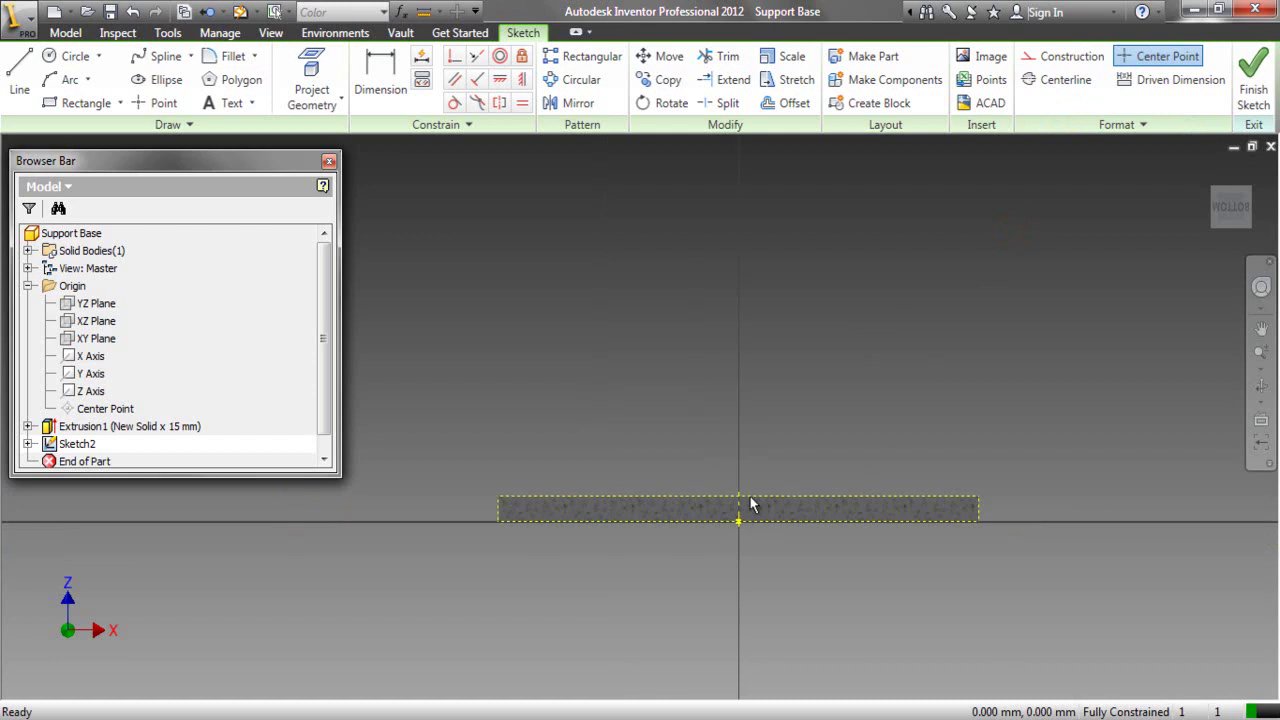
- Draw a horizontal line about 81 mm long above the disc, starting on the central vertical axis
{"action": "left_click", "coordinate": [22, 74]}
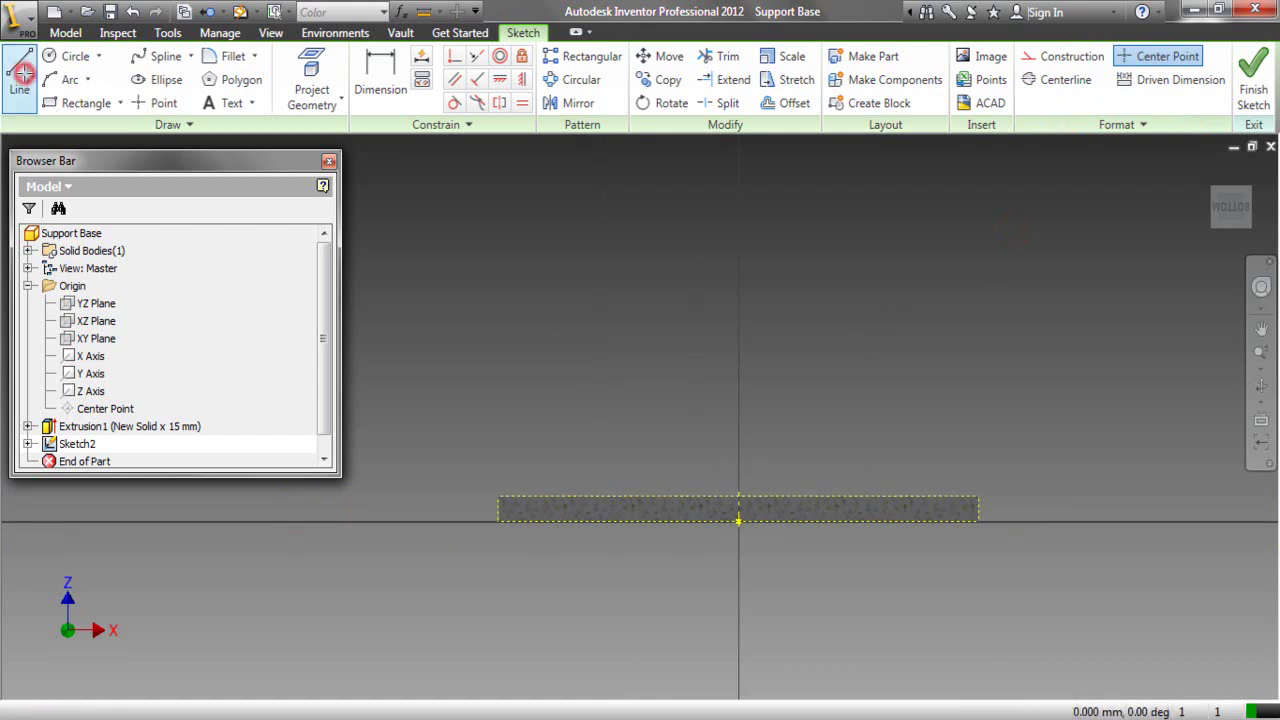
{"action": "left_click", "coordinate": [737, 255]}
{"action": "left_click", "coordinate": [866, 254]}
- Dimension the horizontal line's height above the disc's bottom edge as 200 mm
{"action": "right_click", "coordinate": [806, 228]}
{"action": "left_click", "coordinate": [671, 257]}
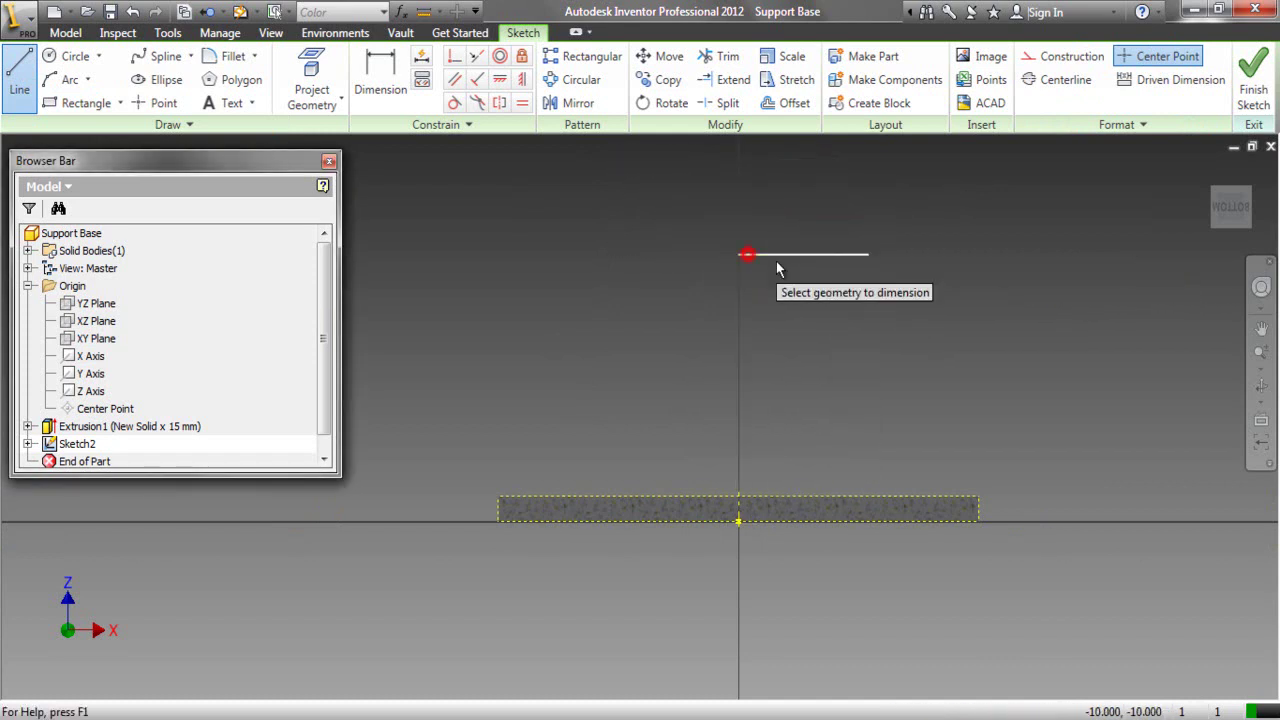
{"action": "left_click", "coordinate": [789, 257]}
{"action": "left_click", "coordinate": [725, 521]}
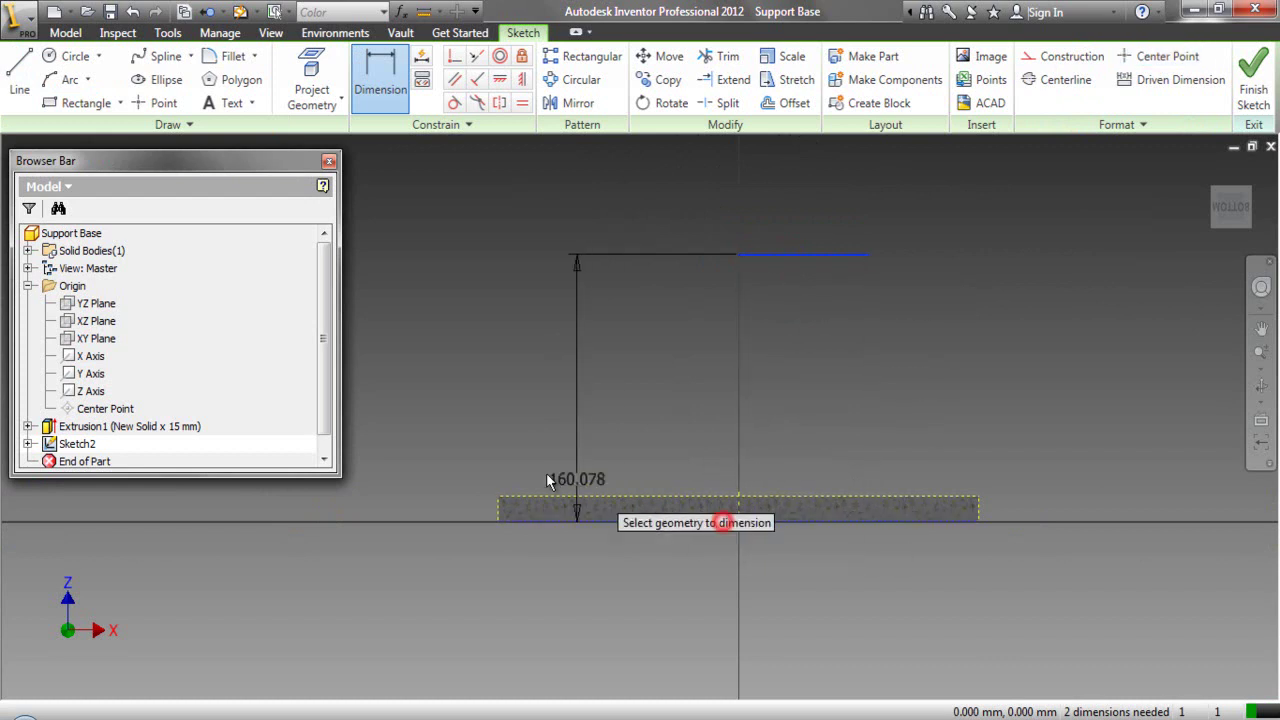
{"action": "left_click", "coordinate": [415, 441]}
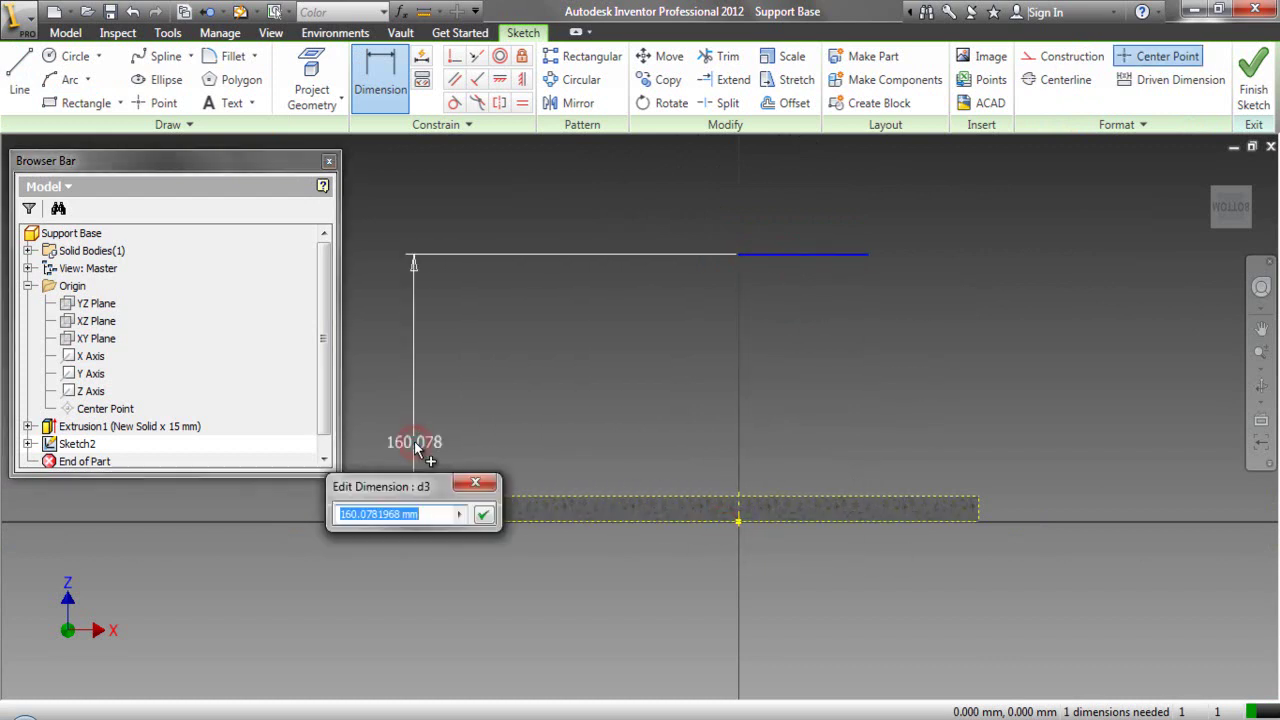
{"action": "key", "text": "Return"}
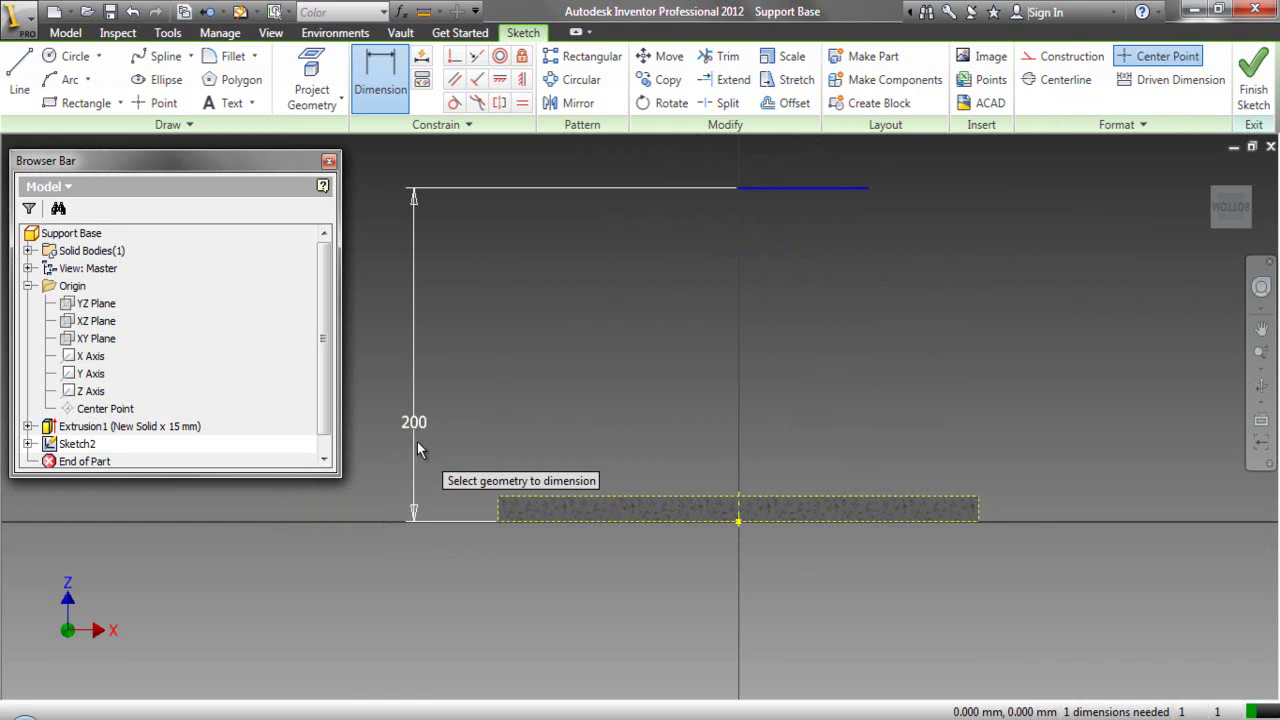
- Offset the horizontal line downward to make a parallel copy just below it
{"action": "left_click", "coordinate": [786, 103]}
{"action": "left_click", "coordinate": [800, 186]}
{"action": "right_click", "coordinate": [805, 212]}
{"action": "left_click", "coordinate": [835, 210]}
{"action": "left_click", "coordinate": [822, 209]}
- Dimension the gap between the two parallel horizontal lines as 5 mm
{"action": "left_click", "coordinate": [388, 78]}
{"action": "scroll", "coordinate": [775, 185], "scroll_direction": "up", "scroll_amount": 3}
{"action": "left_click", "coordinate": [780, 199]}
{"action": "left_click", "coordinate": [794, 238]}
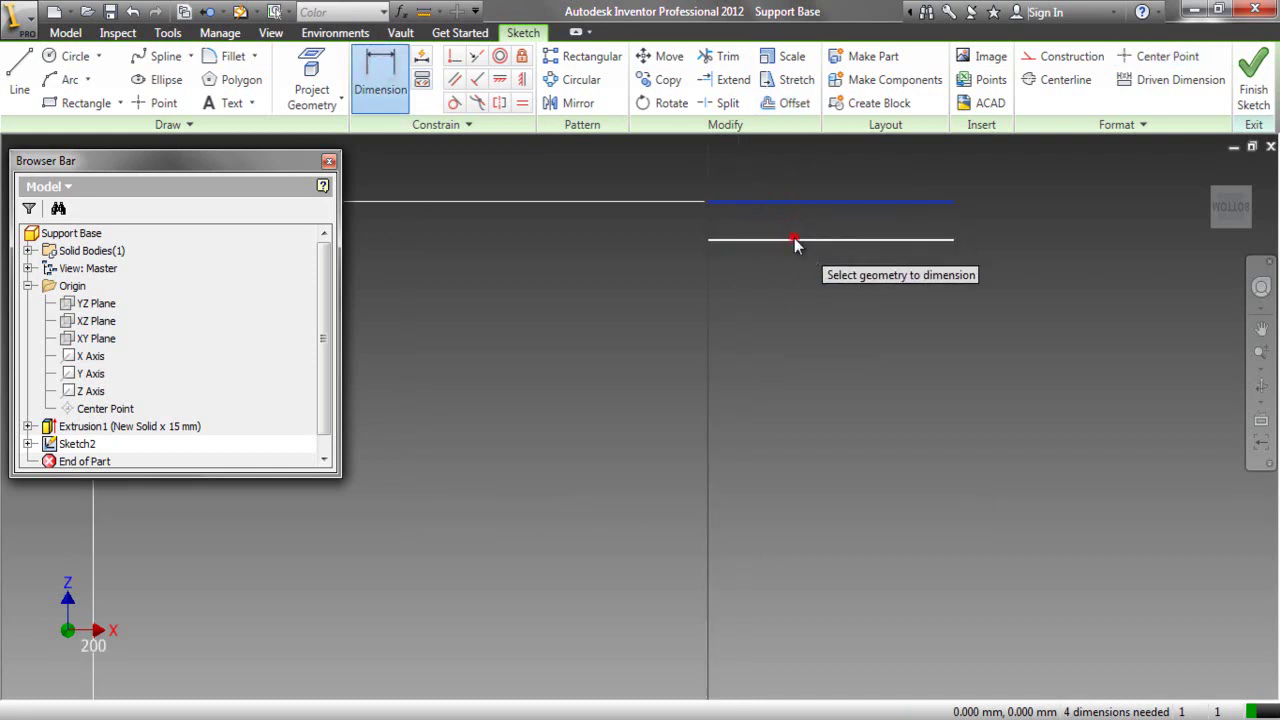
{"action": "left_click", "coordinate": [972, 232]}
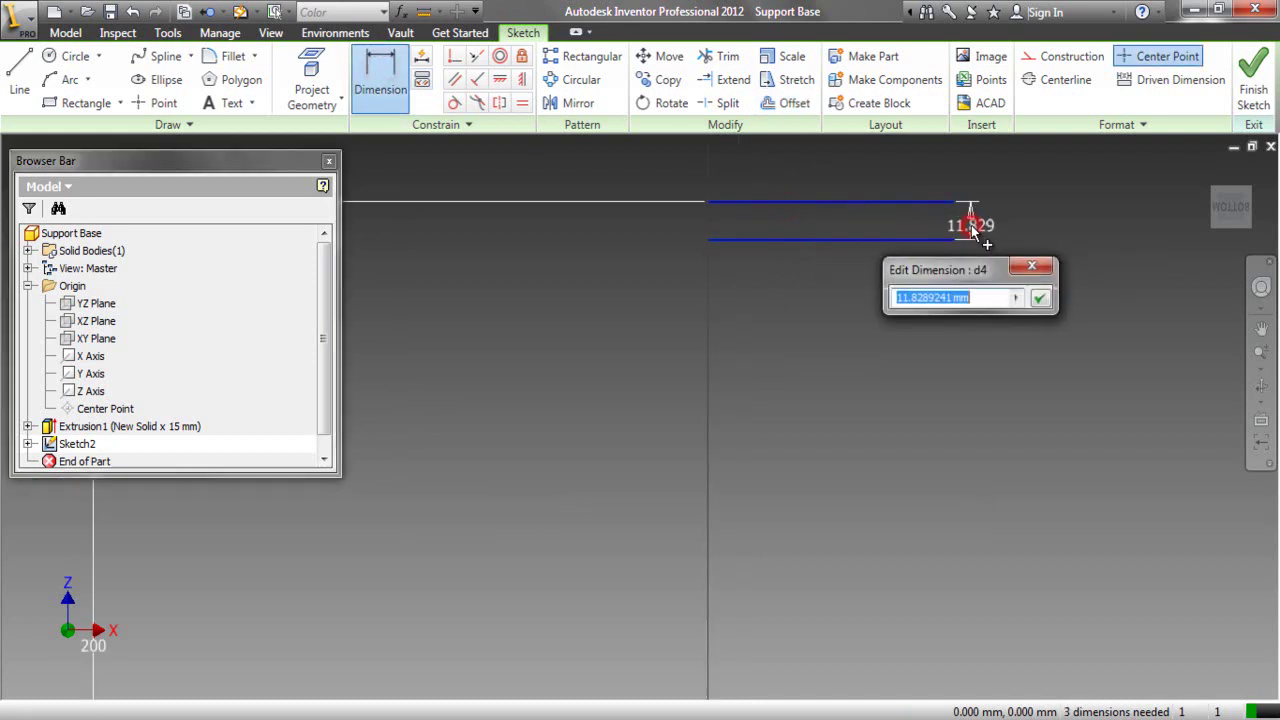
{"action": "type", "text": "5"}
{"action": "key", "text": "Return"}
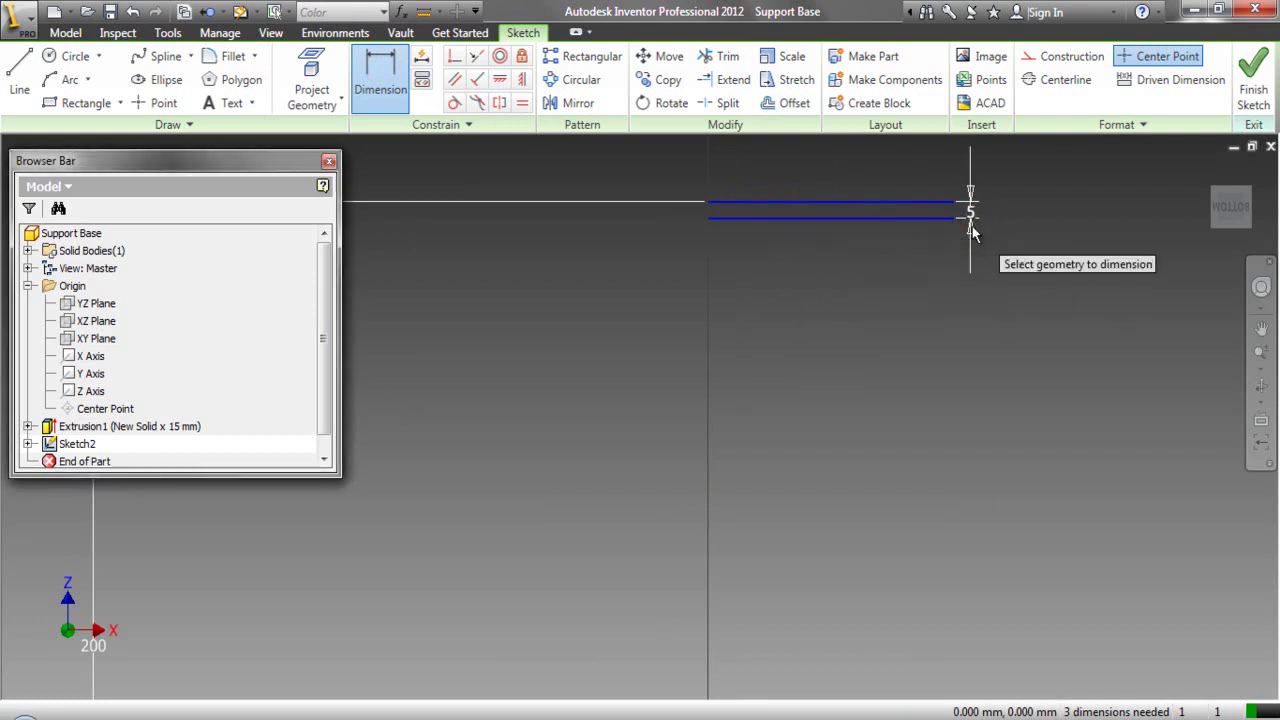
{"action": "right_click", "coordinate": [823, 266]}
{"action": "left_click", "coordinate": [752, 268]}
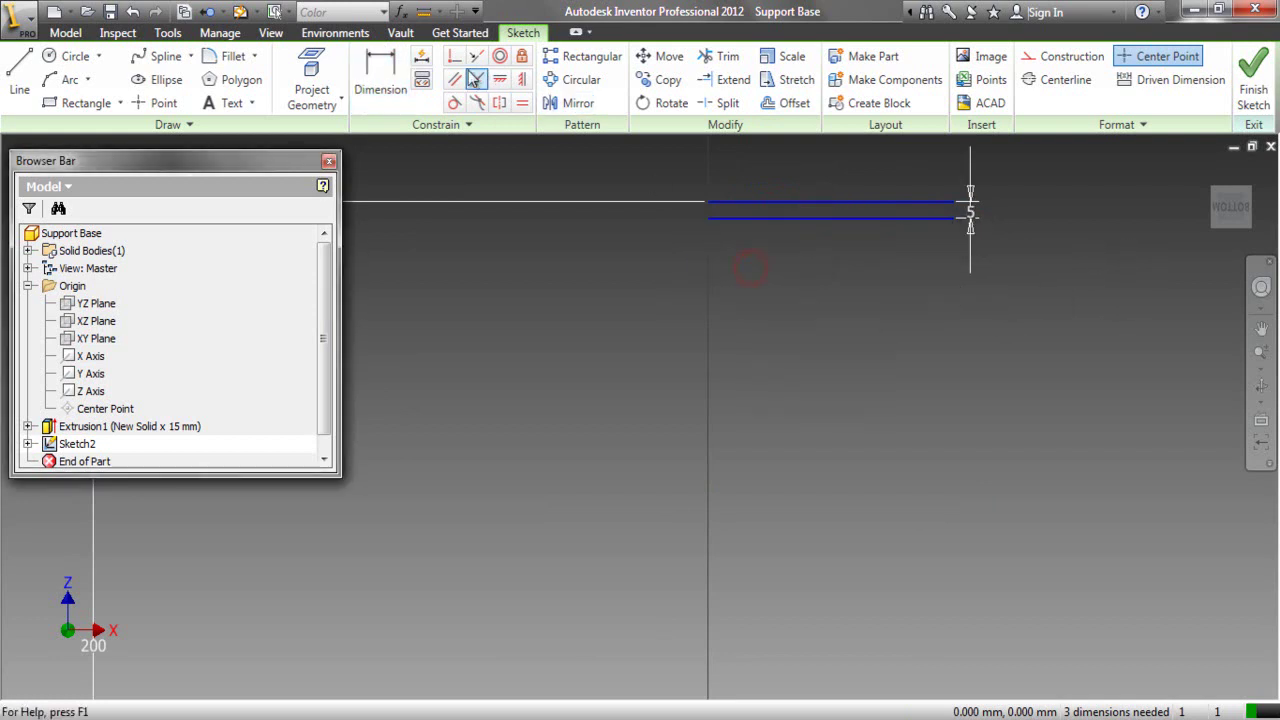
- Make the lower horizontal line's inner endpoint coincident with the projected central line of the disc
{"action": "left_click", "coordinate": [453, 58]}
{"action": "left_click", "coordinate": [707, 220]}
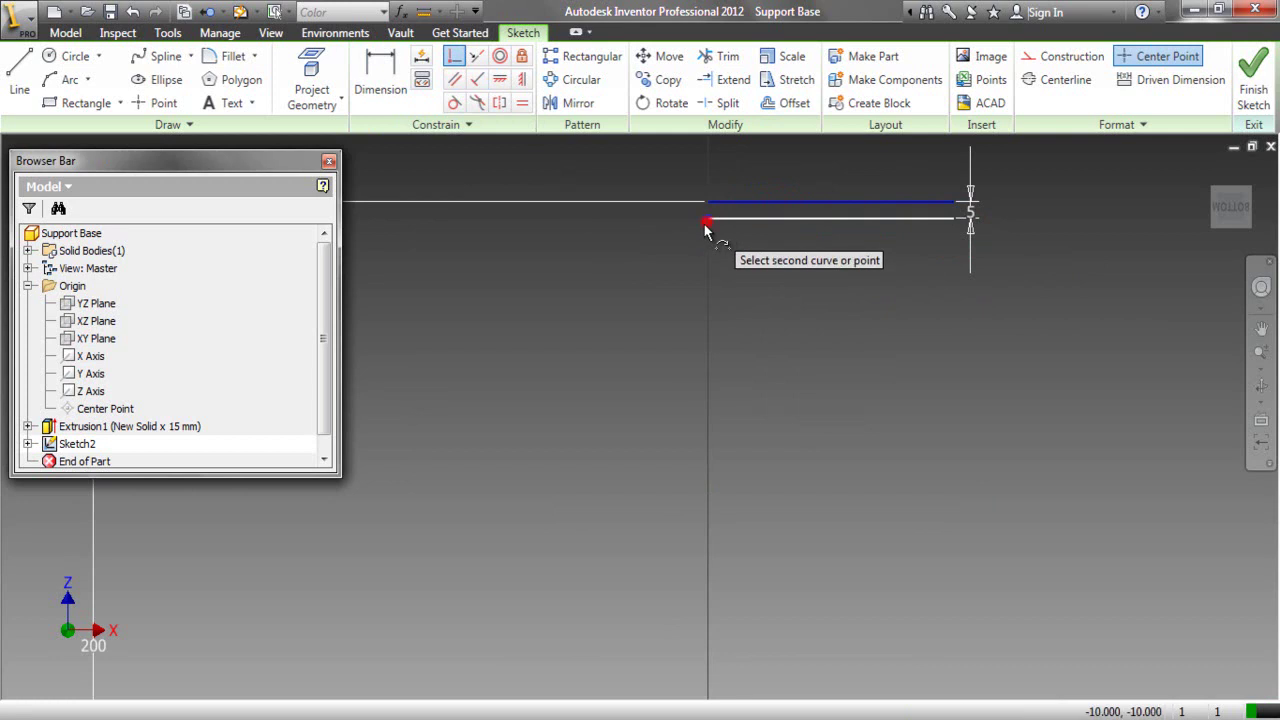
{"action": "scroll", "coordinate": [695, 235], "scroll_direction": "down", "scroll_amount": 2}
{"action": "left_click", "coordinate": [699, 585]}
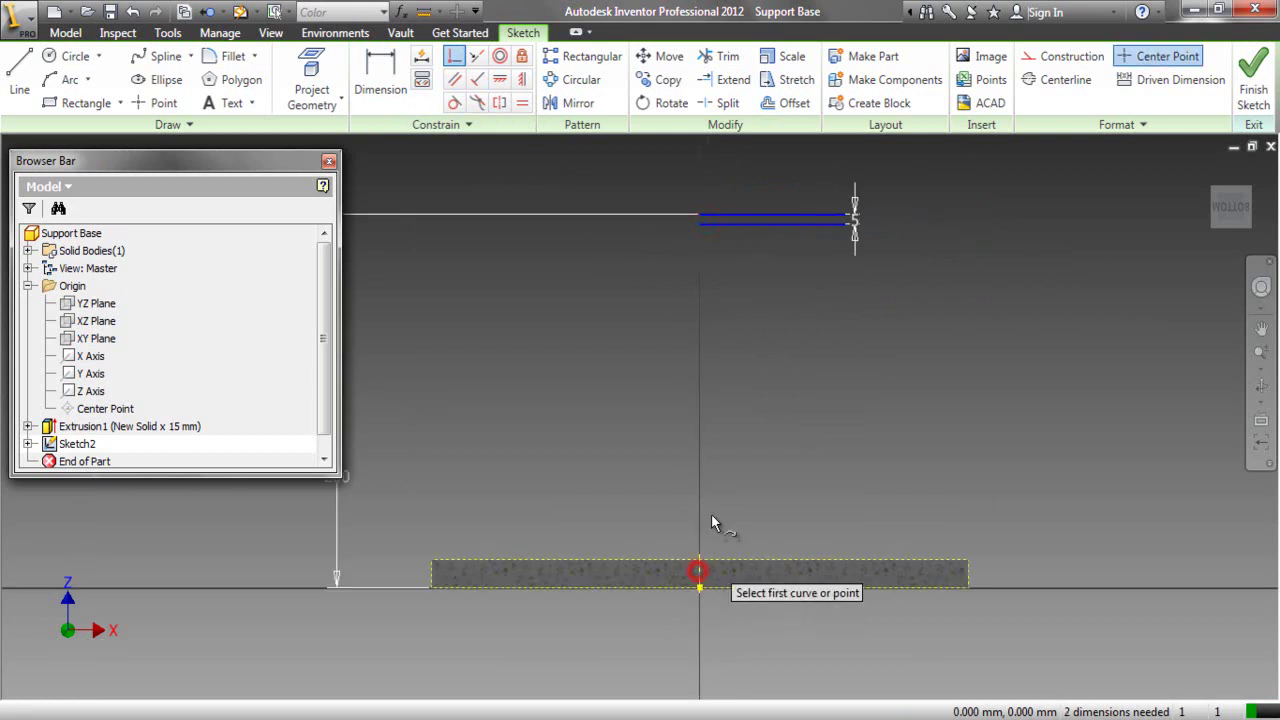
{"action": "right_click", "coordinate": [656, 171]}
{"action": "left_click", "coordinate": [588, 167]}
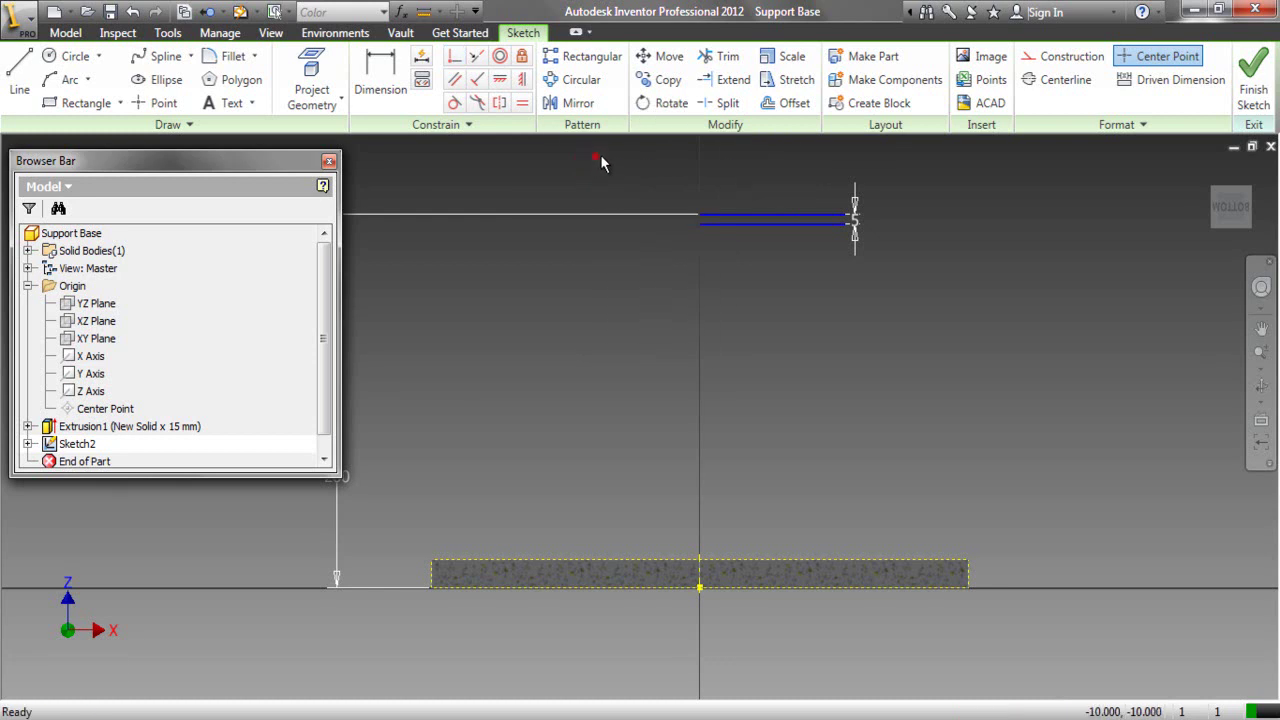
- Set the line color of the two horizontal sketch lines to White
{"action": "left_click_drag", "start_coordinate": [1021, 314], "coordinate": [1022, 314]}
{"action": "left_click", "coordinate": [1101, 125]}
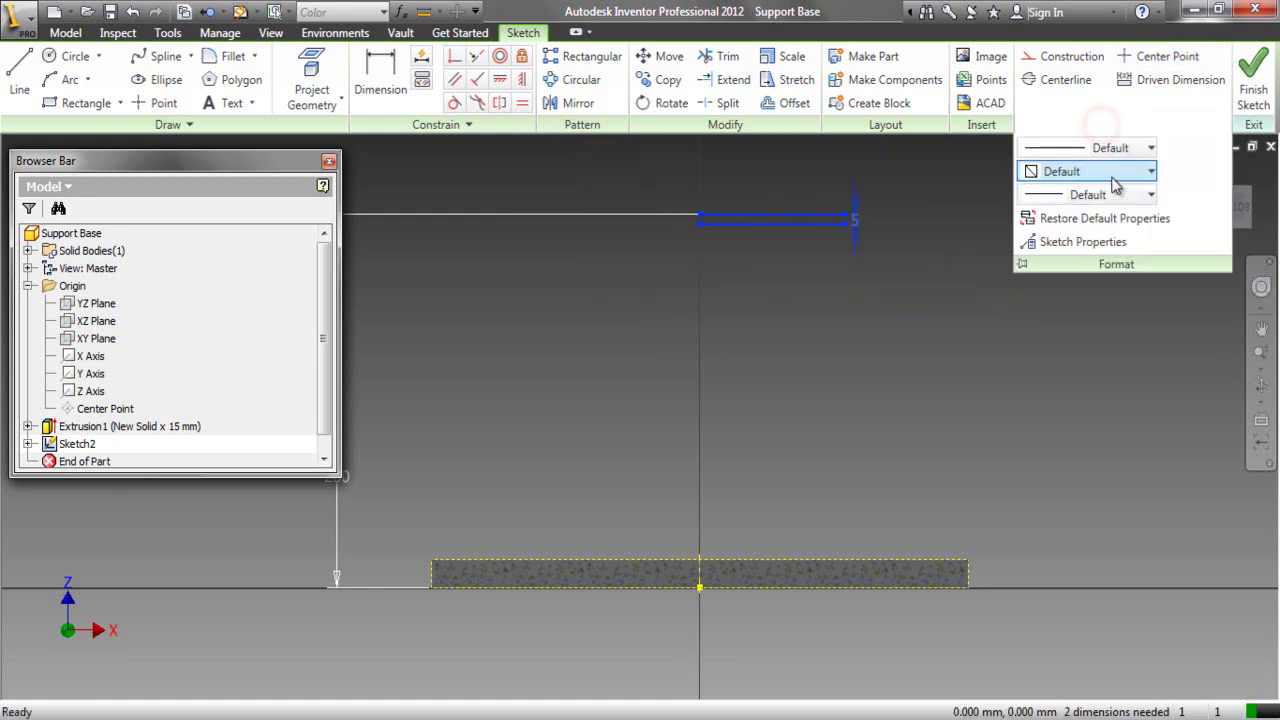
{"action": "left_click", "coordinate": [1111, 173]}
{"action": "left_click", "coordinate": [1062, 353]}
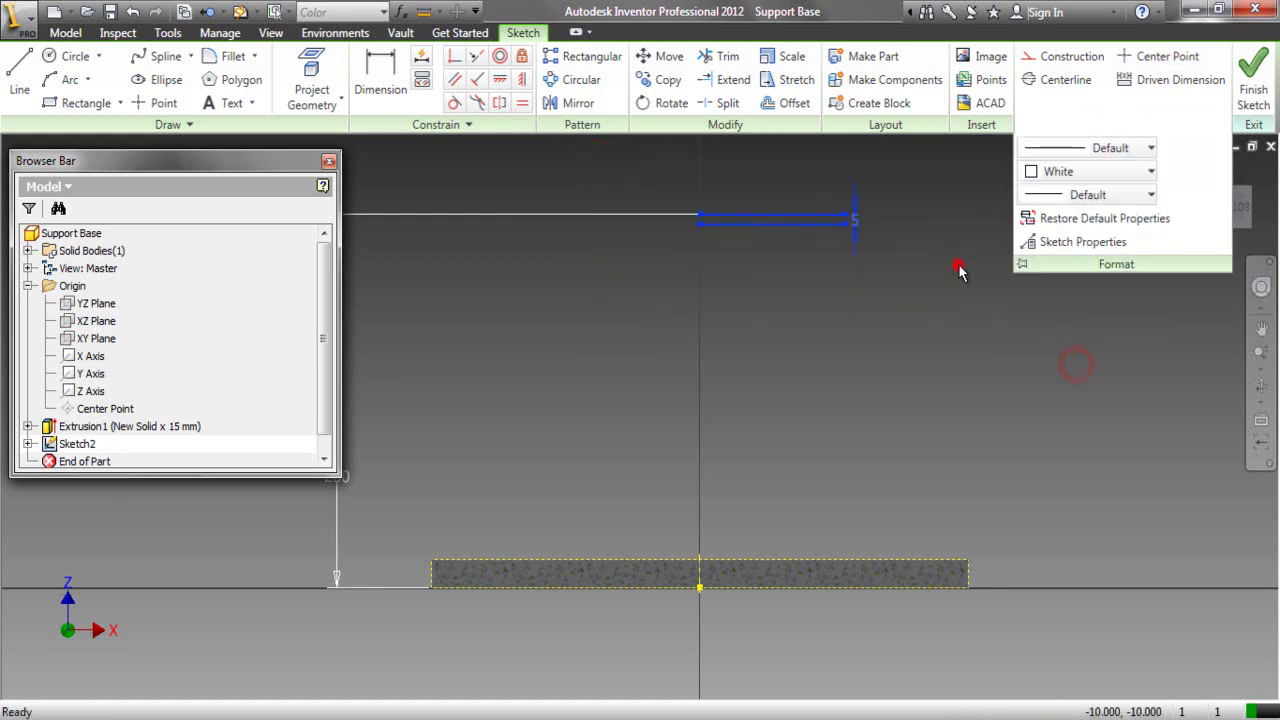
{"action": "left_click", "coordinate": [957, 266]}
- Close the outer end of the two parallel lines with a vertical line 5 mm long
{"action": "right_click", "coordinate": [967, 215]}
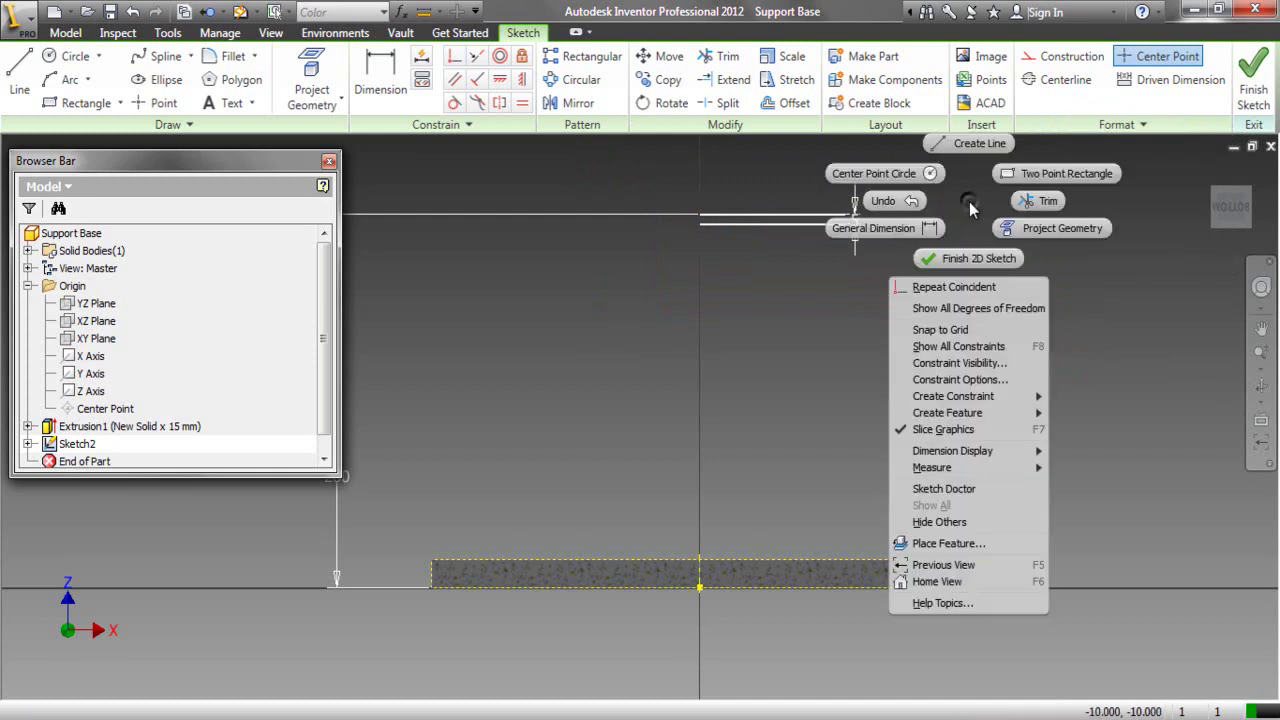
{"action": "left_click", "coordinate": [973, 142]}
{"action": "scroll", "coordinate": [876, 193], "scroll_direction": "up", "scroll_amount": 3}
{"action": "left_click", "coordinate": [820, 228]}
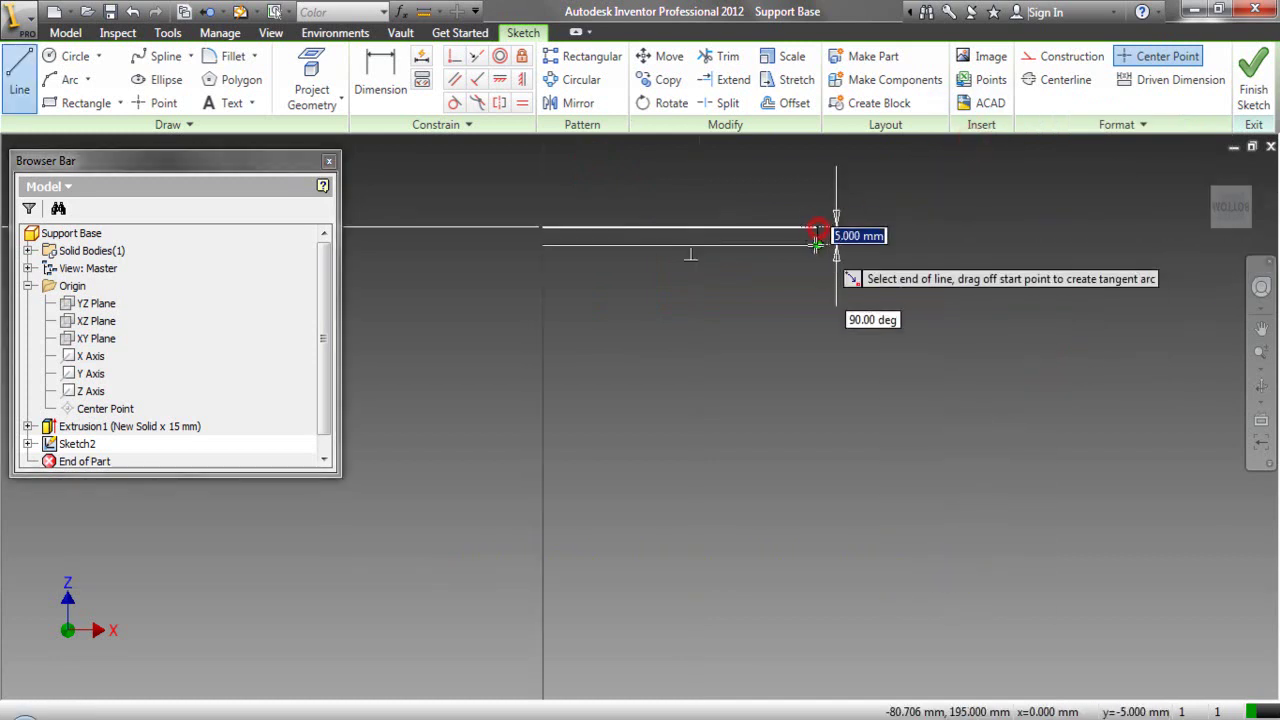
{"action": "left_click", "coordinate": [817, 245]}
{"action": "right_click", "coordinate": [944, 260]}
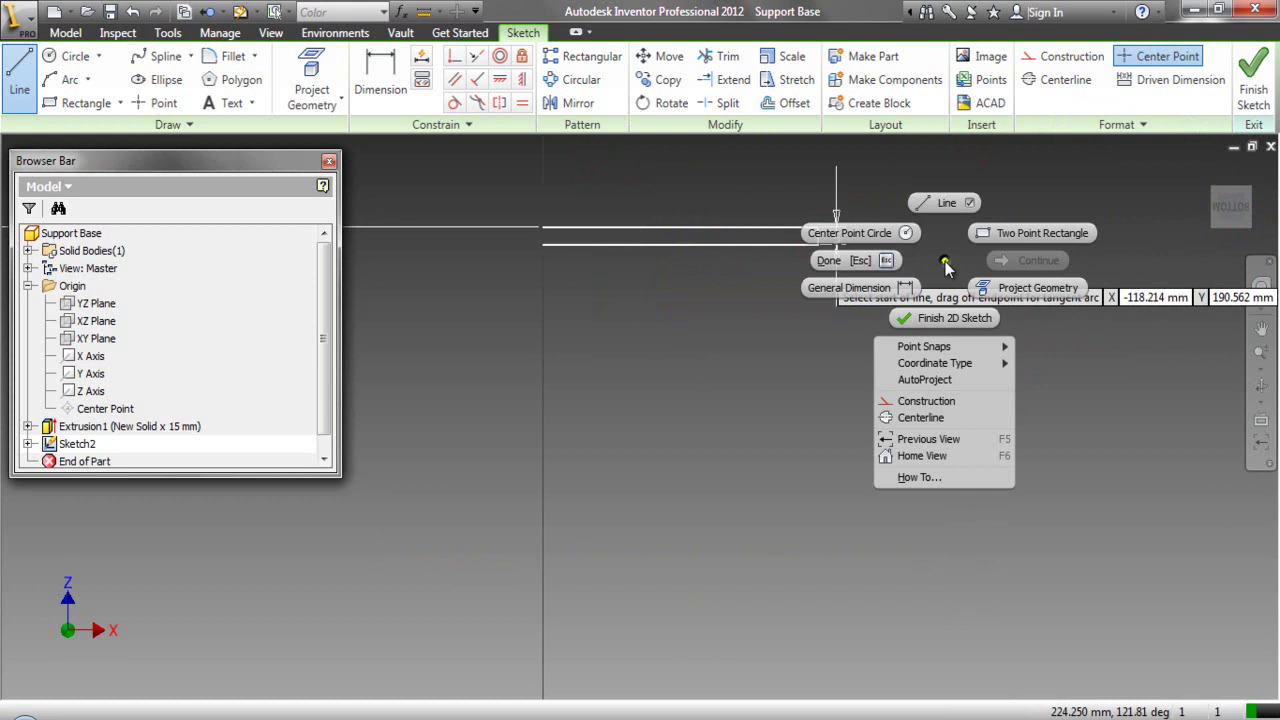
- Dimension the thin upper profile's outer edge about the central axis as a 100 mm diameter
{"action": "left_click", "coordinate": [887, 291]}
{"action": "key", "text": "d"}
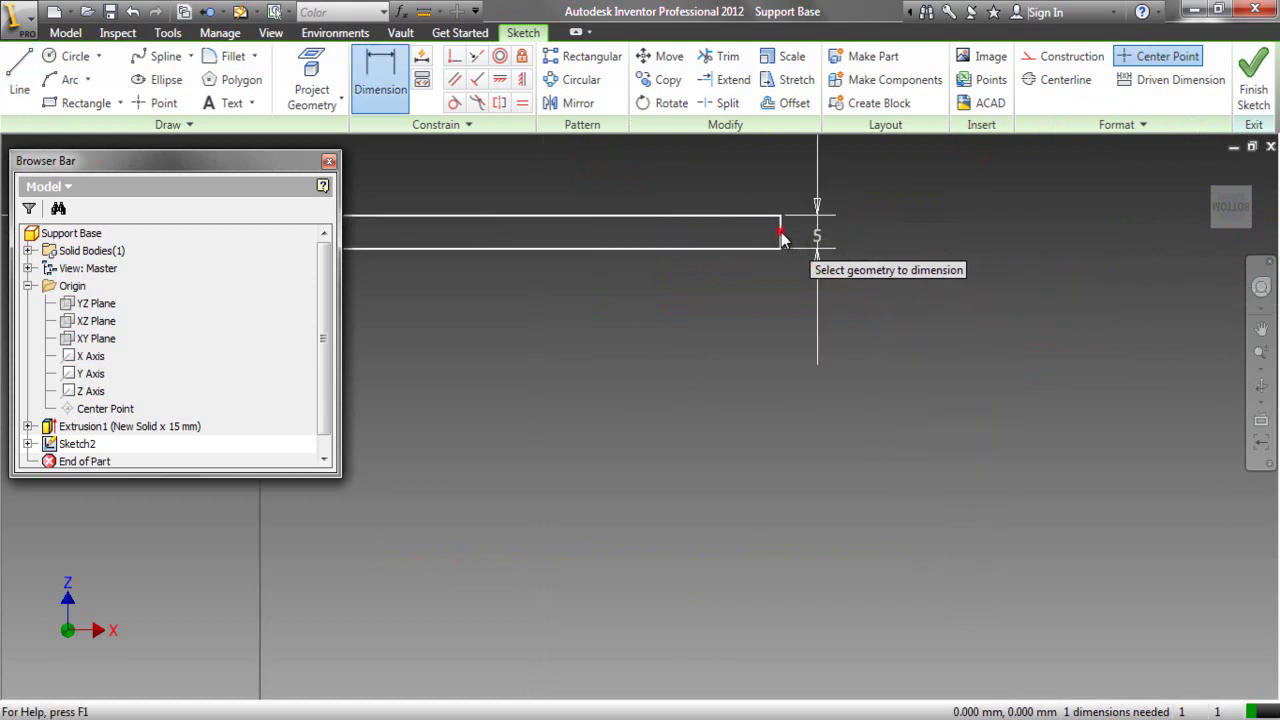
{"action": "scroll", "coordinate": [828, 250], "scroll_direction": "down", "scroll_amount": 2}
{"action": "scroll", "coordinate": [760, 334], "scroll_direction": "down", "scroll_amount": 2}
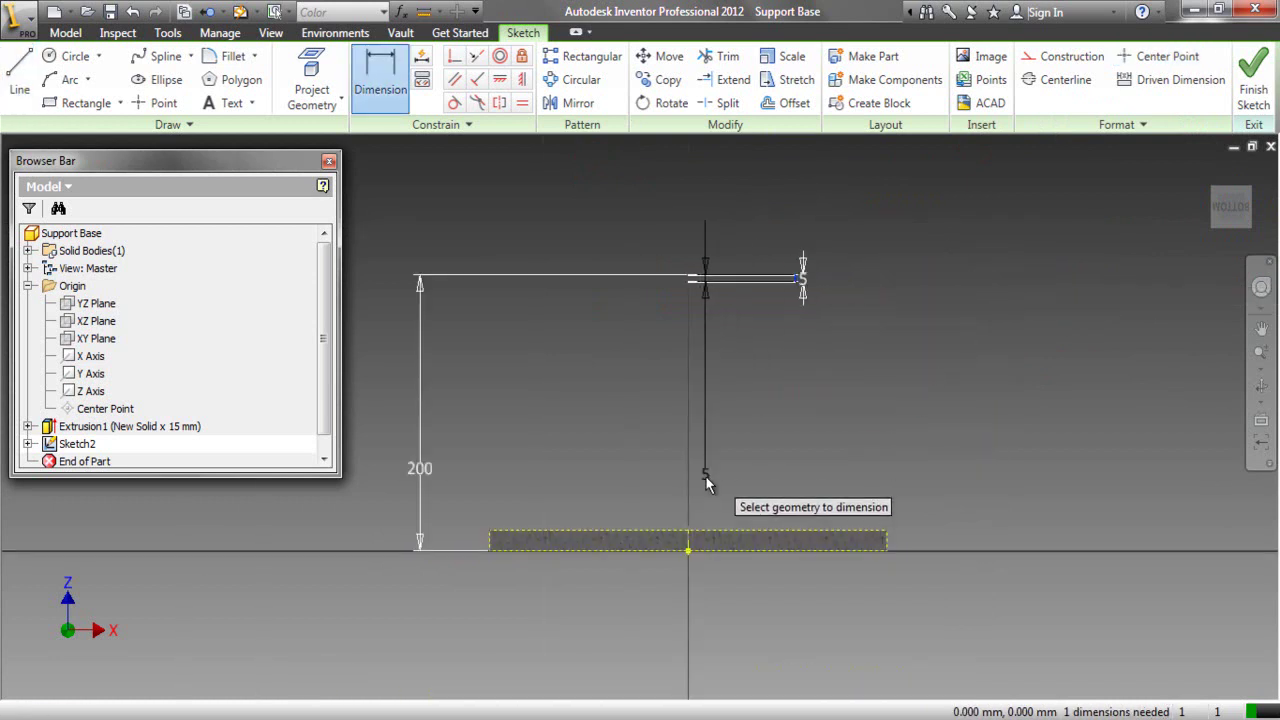
{"action": "left_click", "coordinate": [690, 548]}
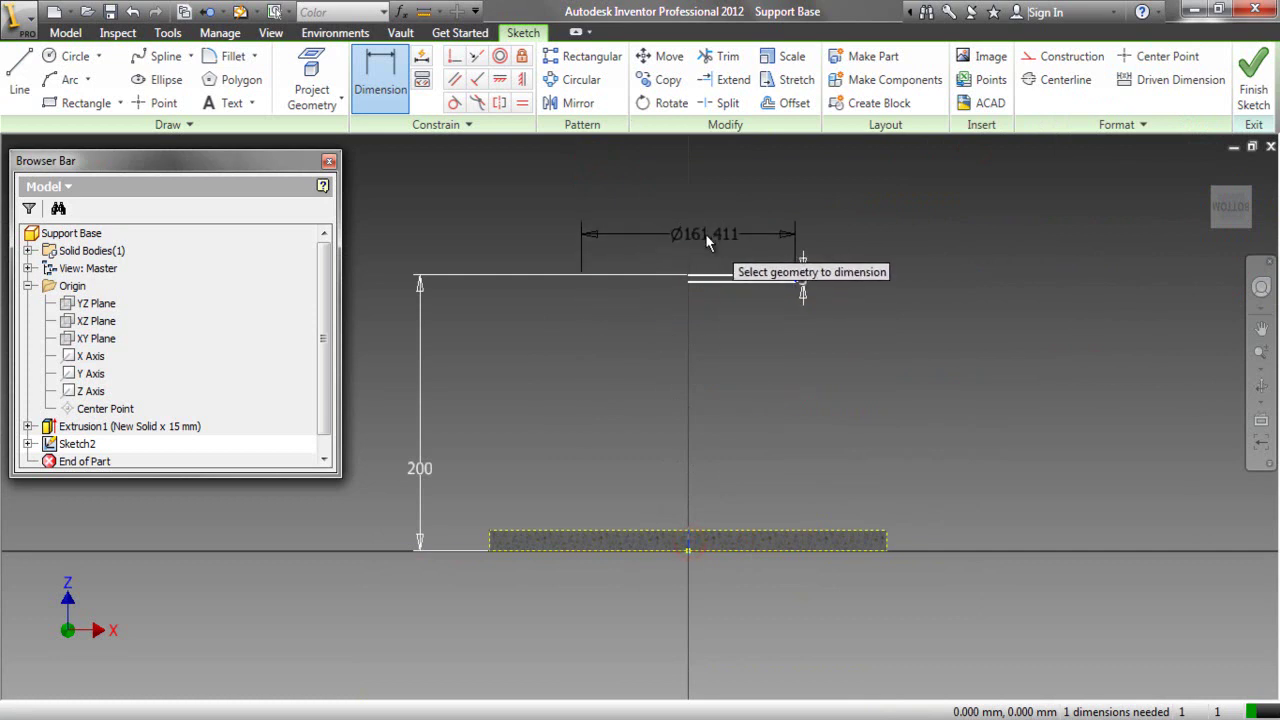
{"action": "left_click", "coordinate": [705, 233]}
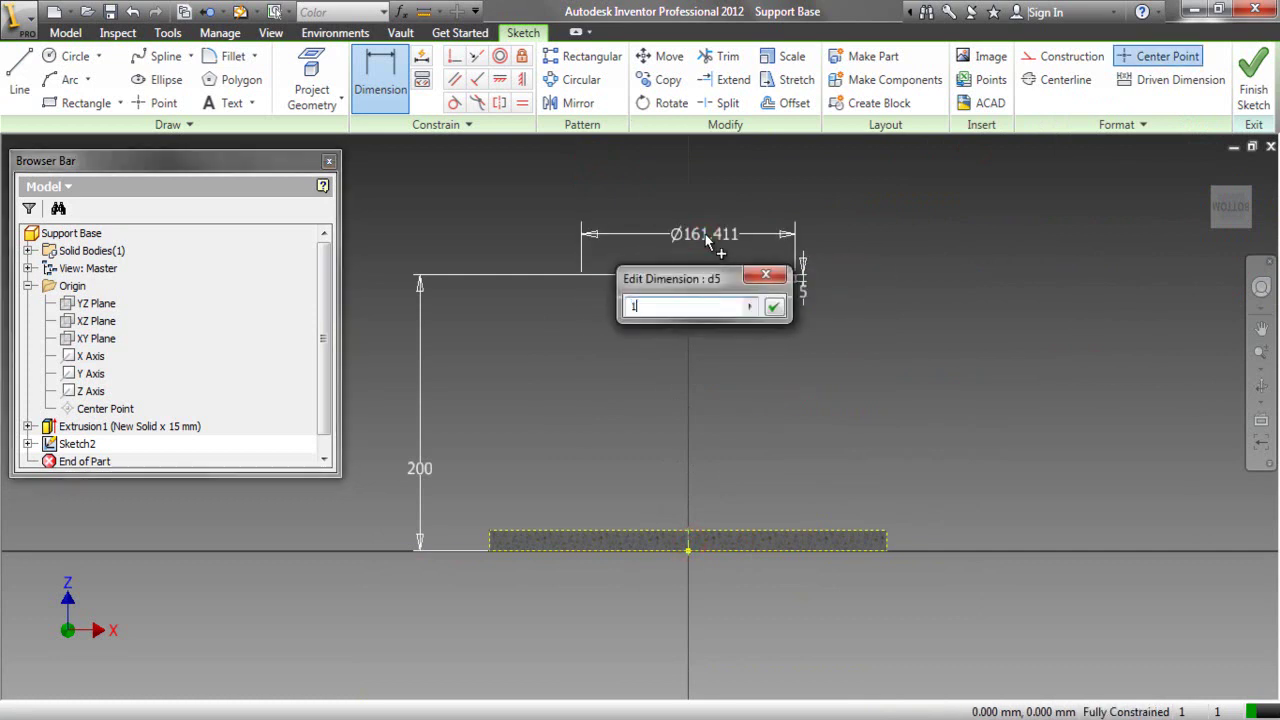
{"action": "key", "text": "Return"}
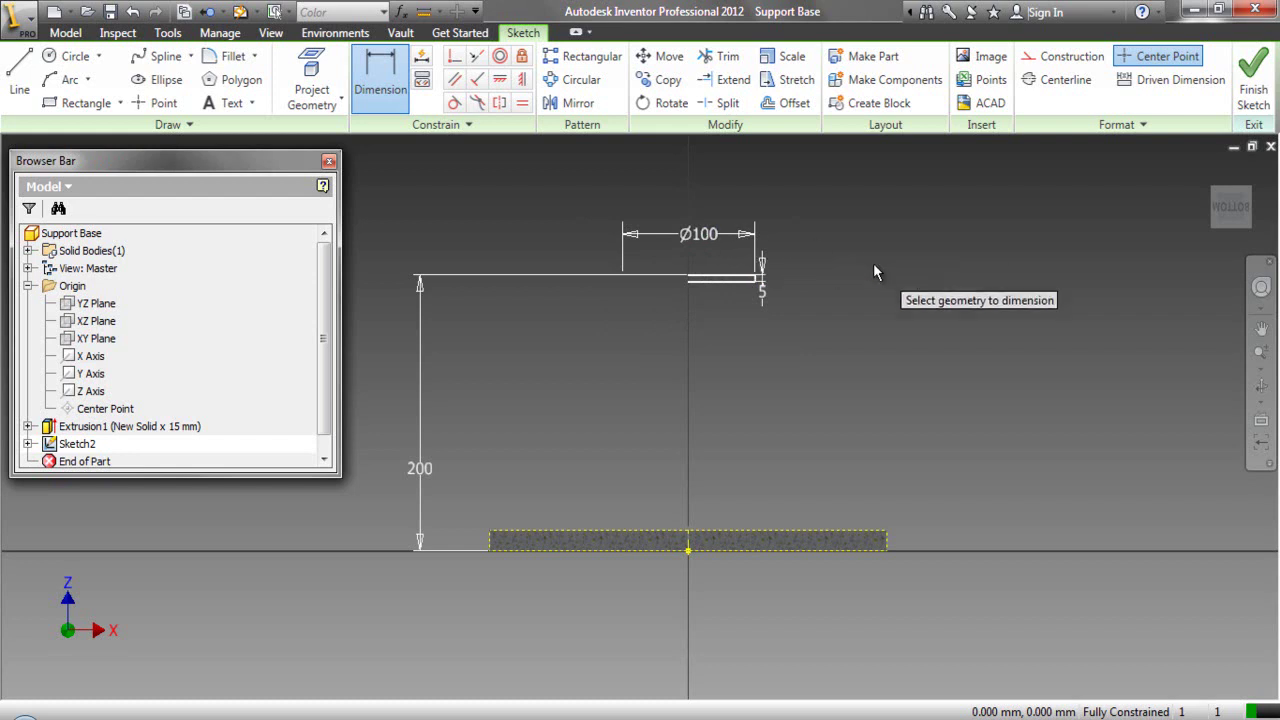
- Draw a horizontal line about 101 mm long on the disc's top edge, ending at the central axis
{"action": "right_click", "coordinate": [874, 264]}
{"action": "left_click", "coordinate": [874, 206]}
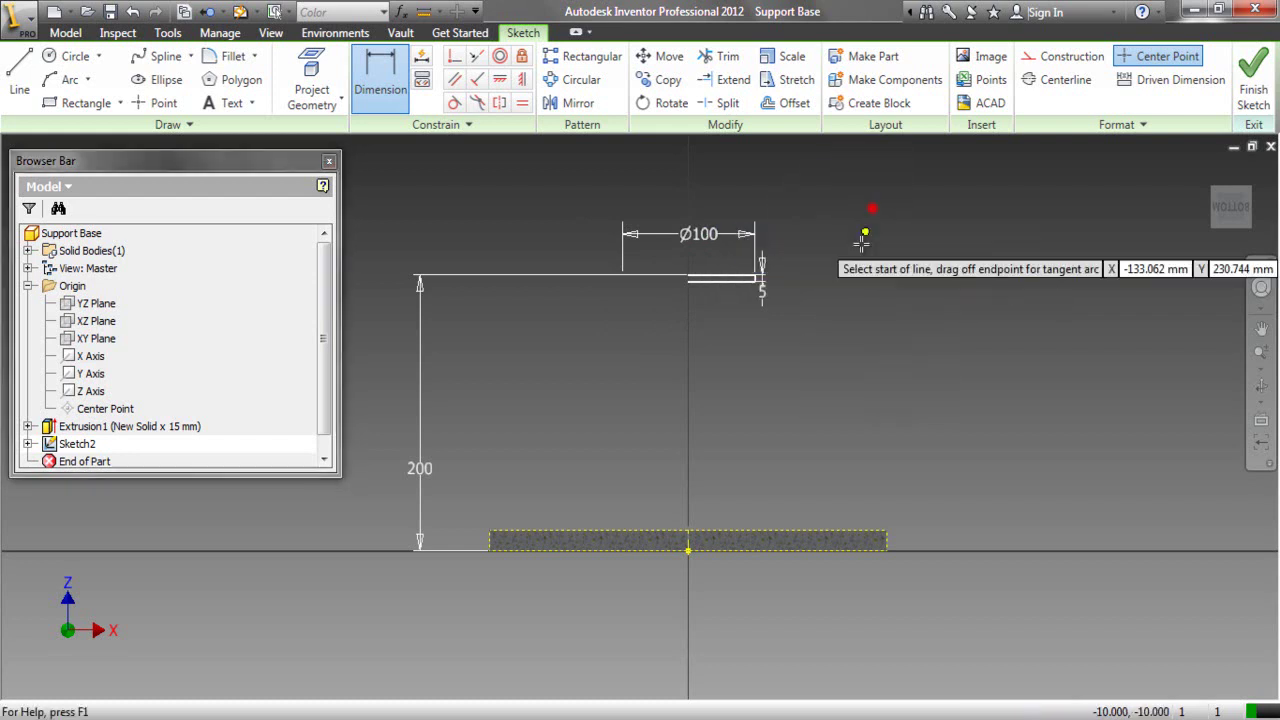
{"action": "left_click", "coordinate": [821, 529]}
{"action": "left_click", "coordinate": [690, 535]}
- Dimension the outer end of the line on the disc's top edge about the central axis as a 199 mm diameter
{"action": "right_click", "coordinate": [754, 443]}
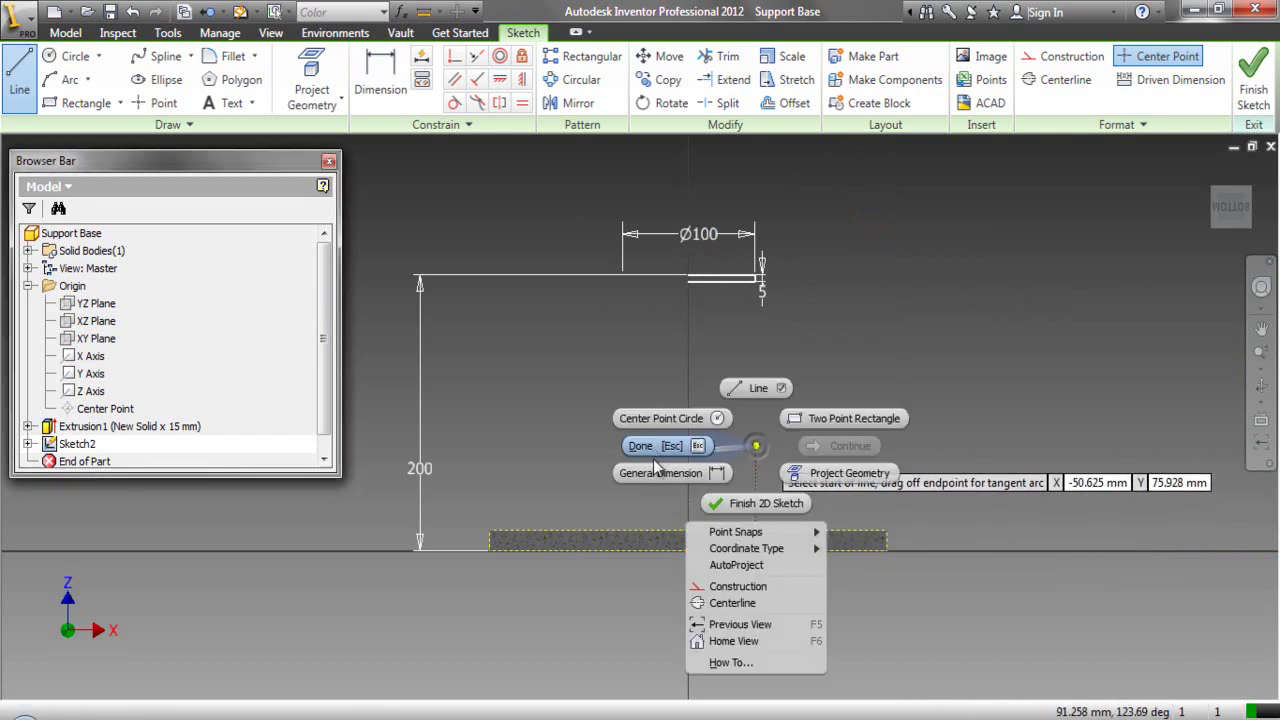
{"action": "left_click", "coordinate": [655, 471]}
{"action": "left_click", "coordinate": [822, 529]}
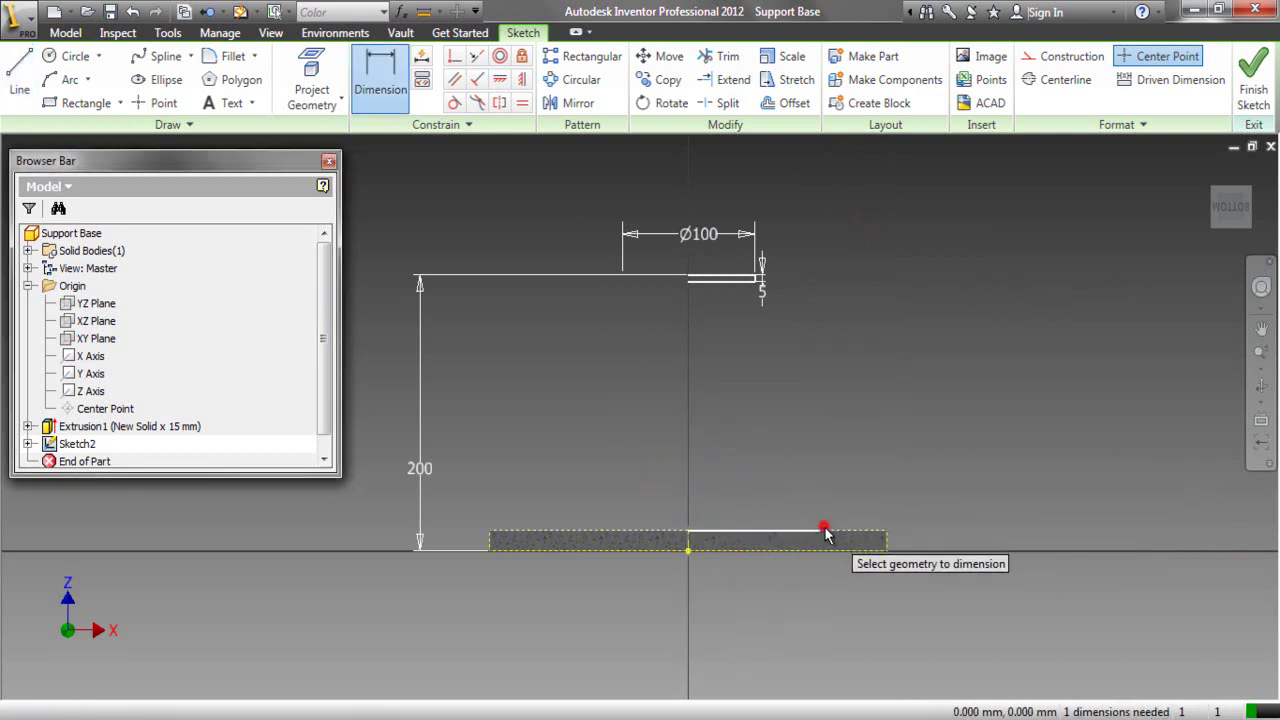
{"action": "left_click", "coordinate": [690, 548]}
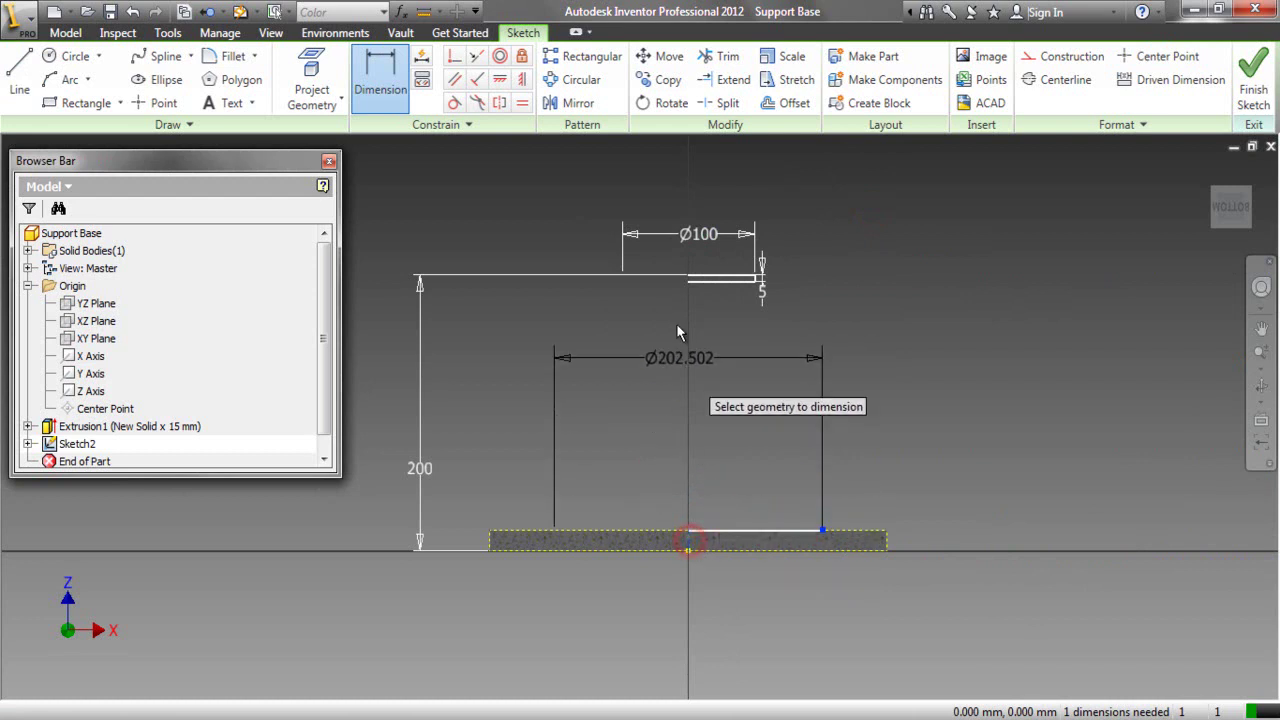
{"action": "left_click", "coordinate": [675, 186]}
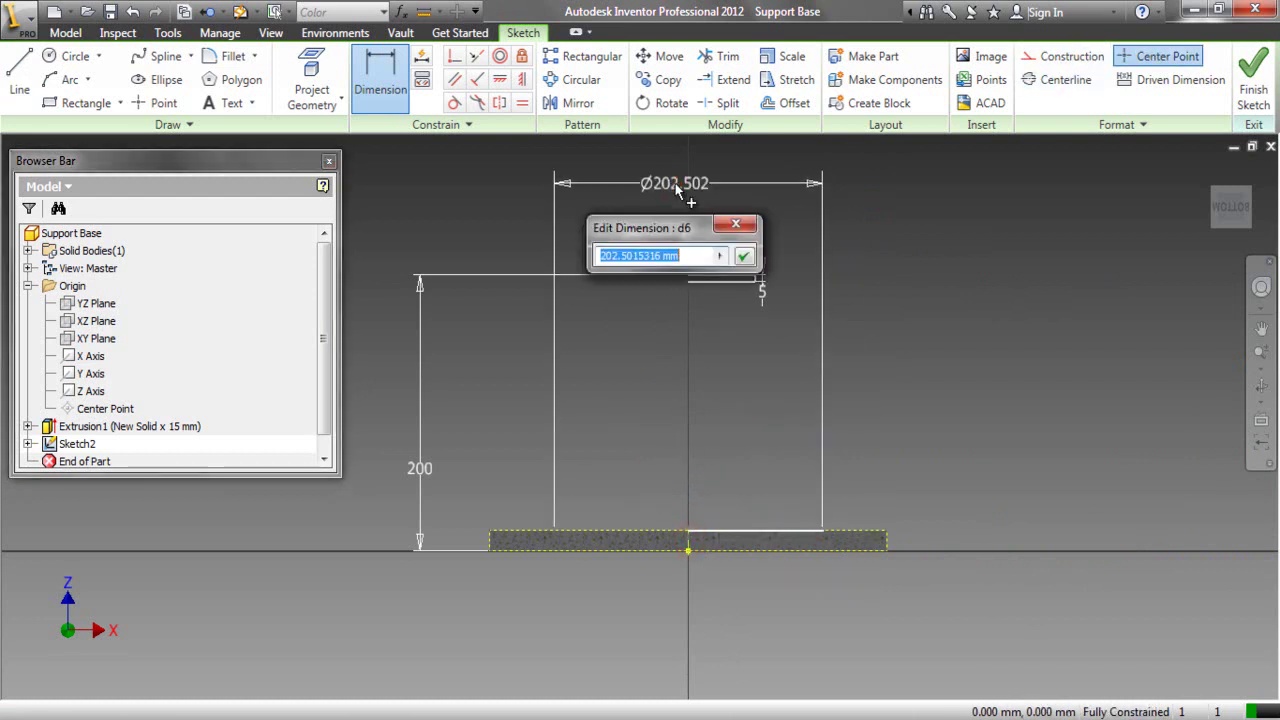
{"action": "key", "text": "Return"}
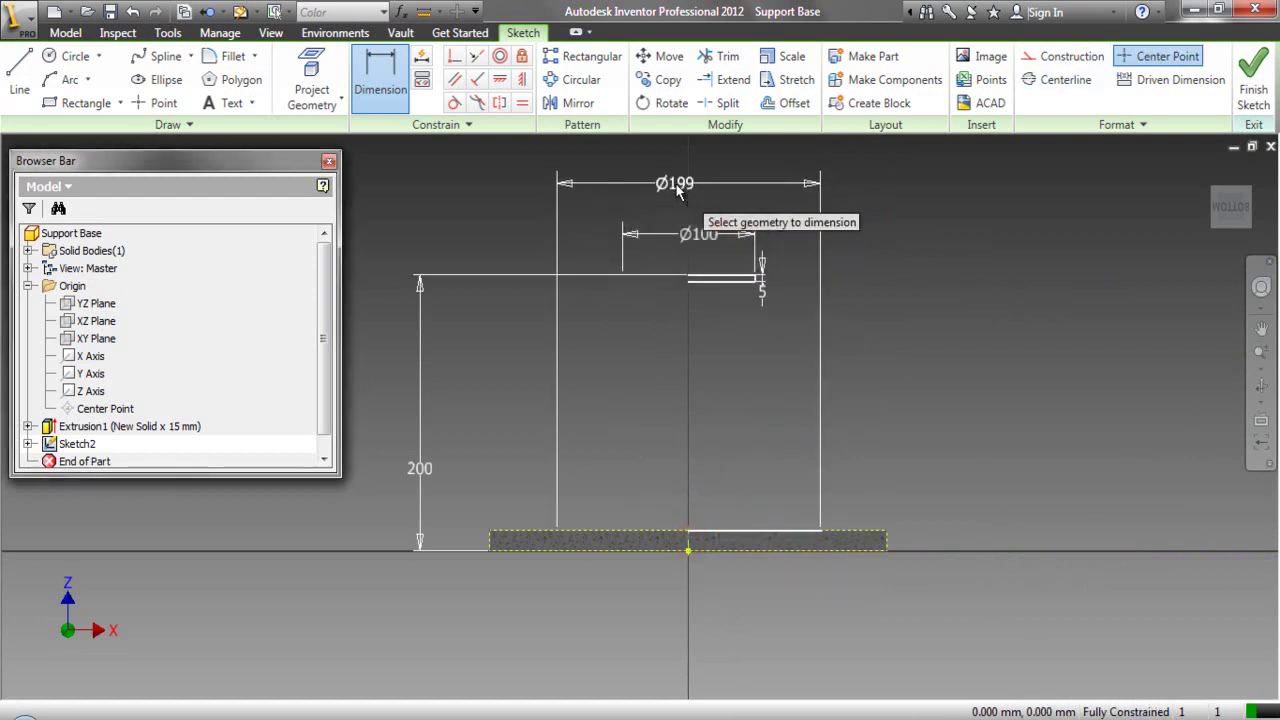
- Draw a slanted line from the outer end of the disc's top-edge line to the lower outer corner of the thin upper profile
{"action": "right_click", "coordinate": [720, 330]}
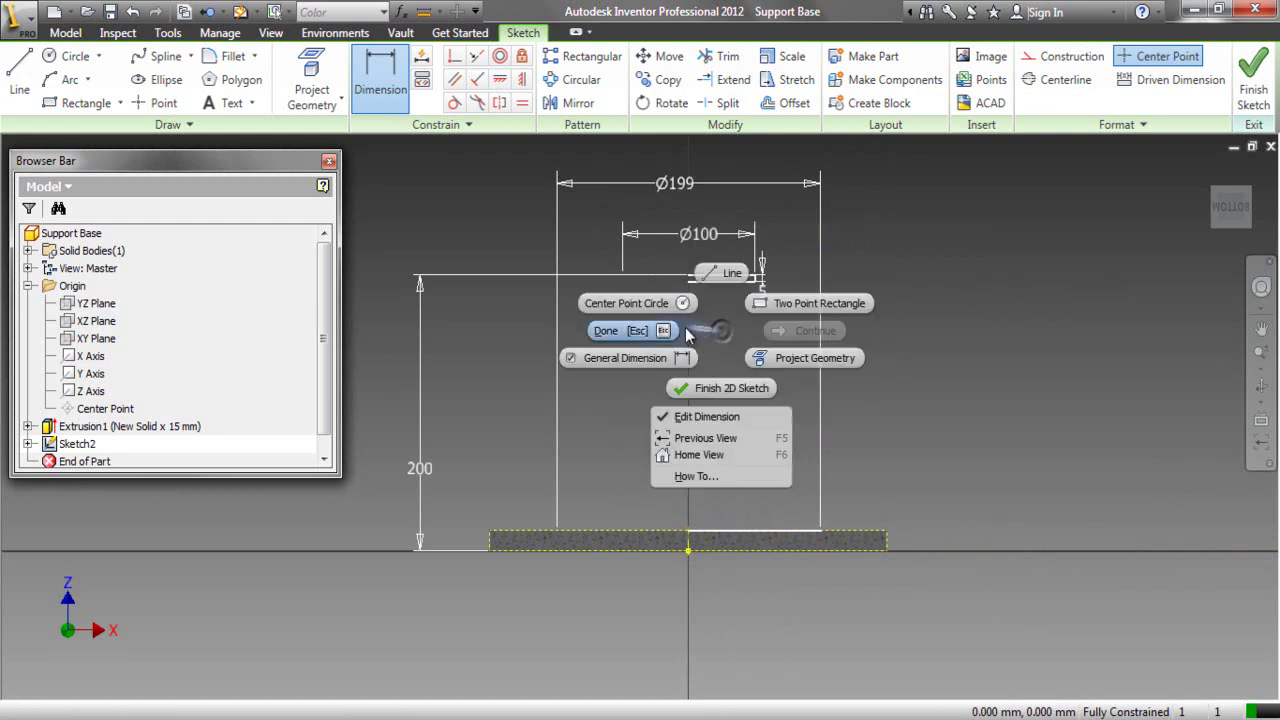
{"action": "left_click", "coordinate": [718, 282]}
{"action": "left_click", "coordinate": [822, 530]}
{"action": "scroll", "coordinate": [808, 466], "scroll_direction": "up", "scroll_amount": 3}
{"action": "scroll", "coordinate": [785, 380], "scroll_direction": "down", "scroll_amount": 4}
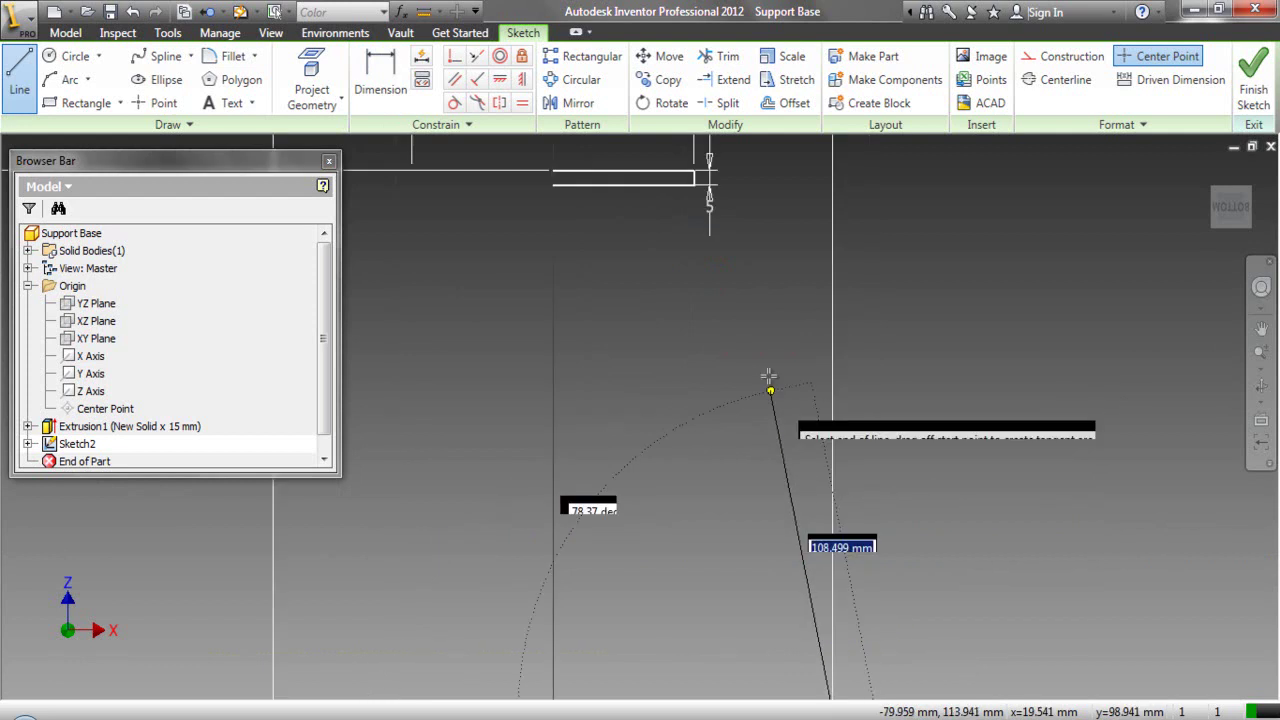
{"action": "scroll", "coordinate": [735, 360], "scroll_direction": "up", "scroll_amount": 5}
{"action": "left_click", "coordinate": [718, 297]}
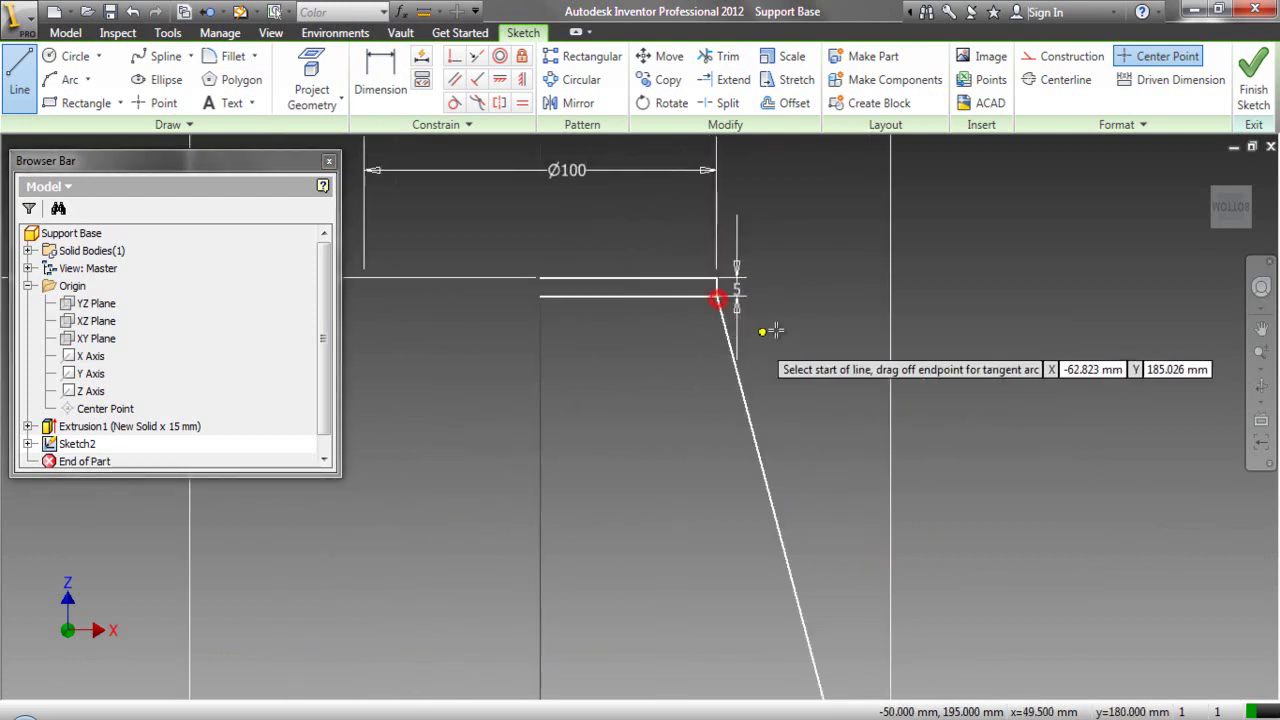
{"action": "right_click", "coordinate": [771, 313]}
{"action": "key", "text": "Escape"}
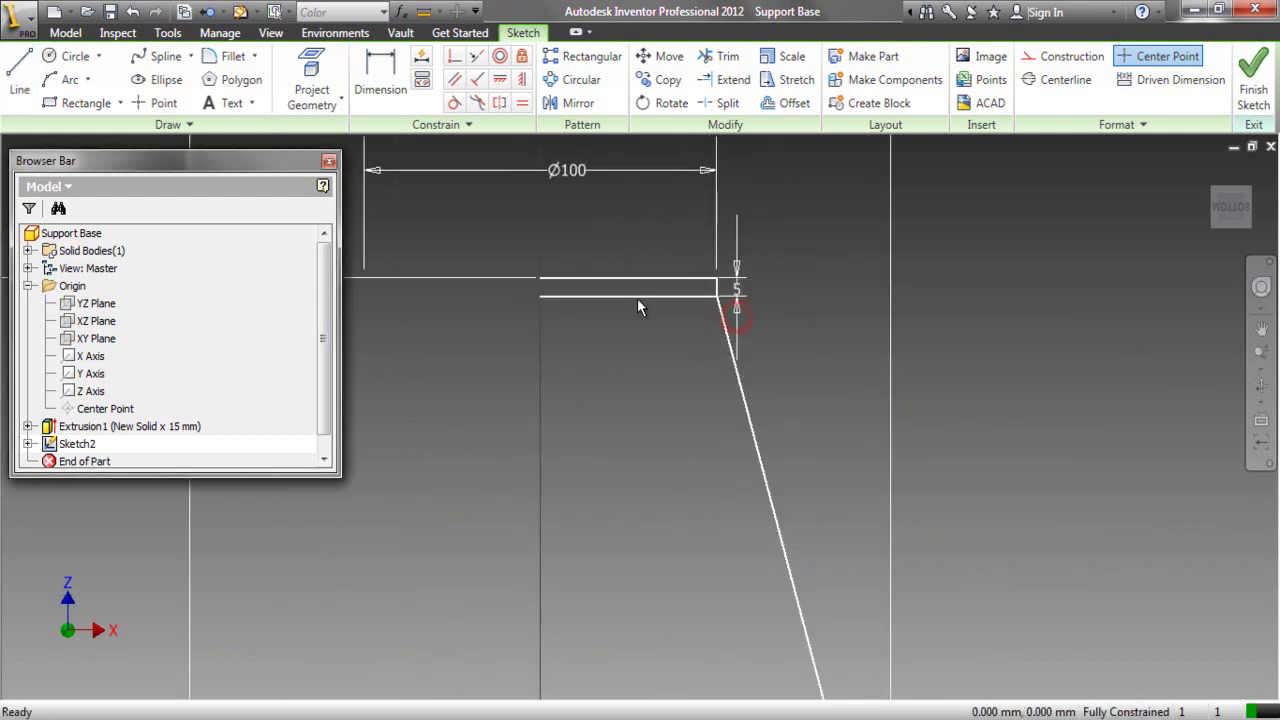
- Convert the thin profile's lower horizontal line to construction and close the overall profile with a vertical line along the central axis
{"action": "left_click", "coordinate": [636, 296]}
{"action": "left_click", "coordinate": [1063, 56]}
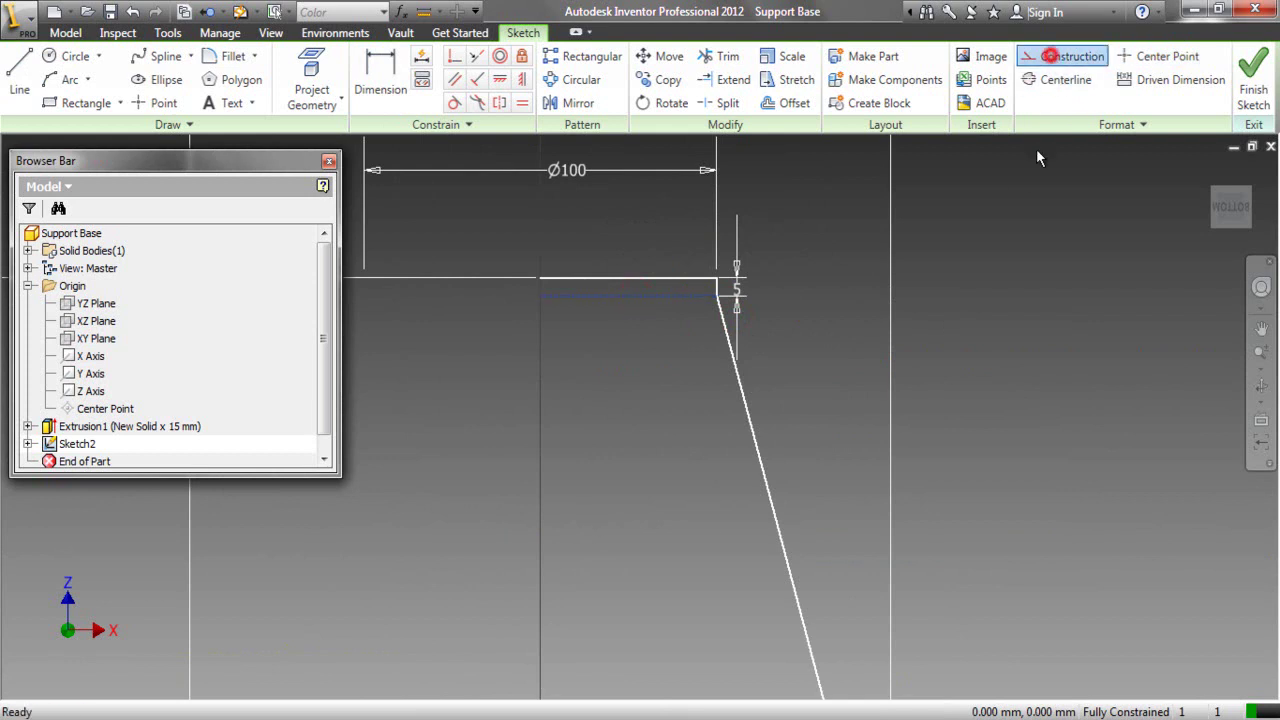
{"action": "right_click", "coordinate": [634, 217]}
{"action": "left_click", "coordinate": [643, 151]}
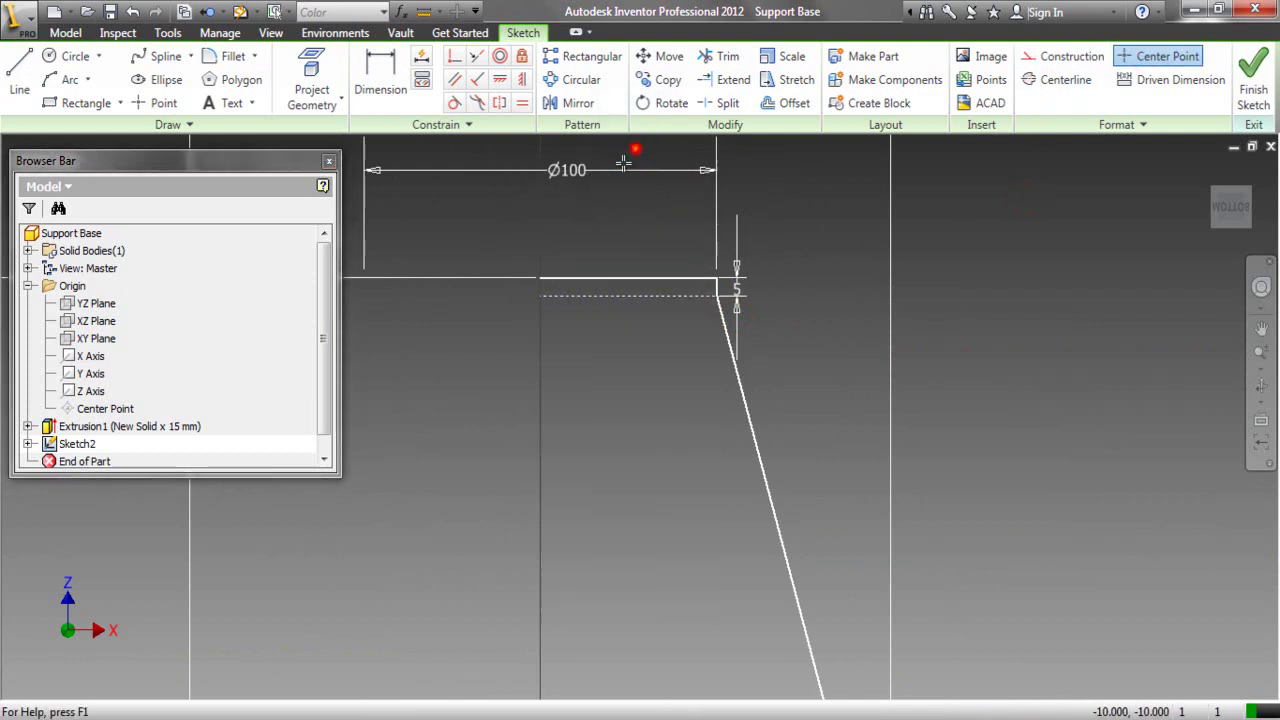
{"action": "left_click", "coordinate": [540, 278]}
{"action": "scroll", "coordinate": [591, 301], "scroll_direction": "down", "scroll_amount": 5}
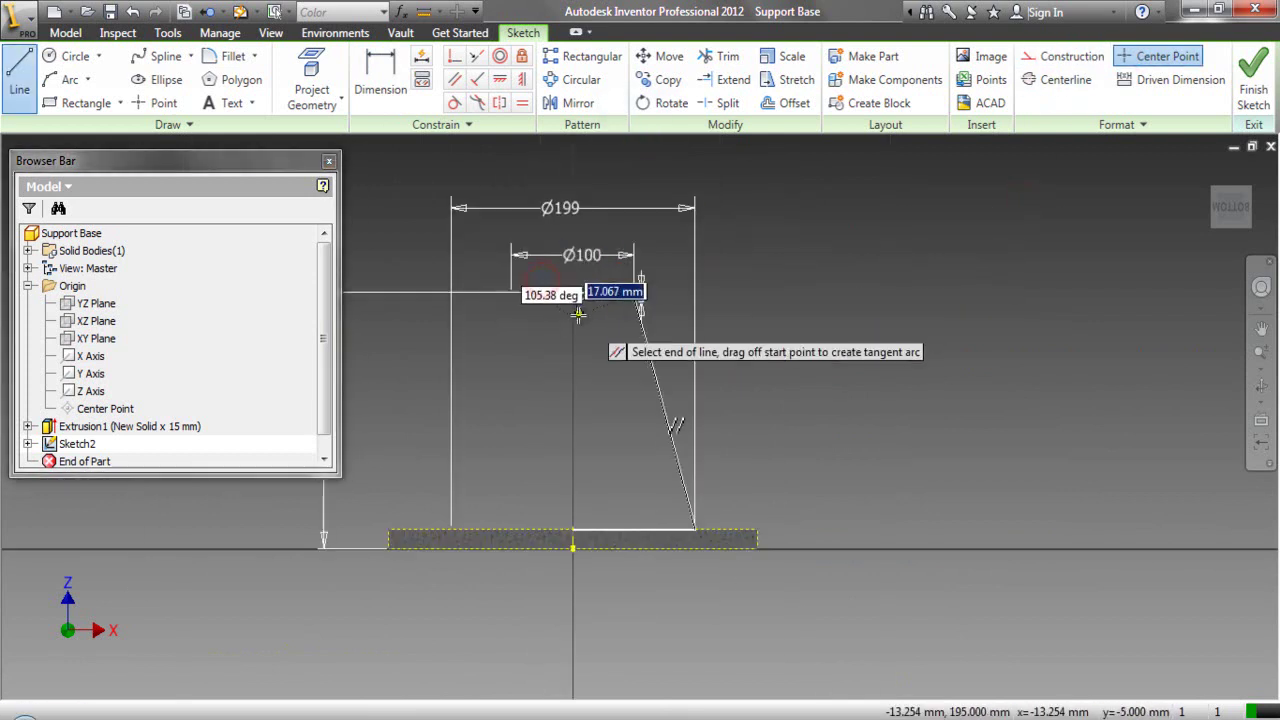
{"action": "left_click", "coordinate": [570, 532]}
{"action": "right_click", "coordinate": [600, 410]}
{"action": "left_click", "coordinate": [538, 410]}
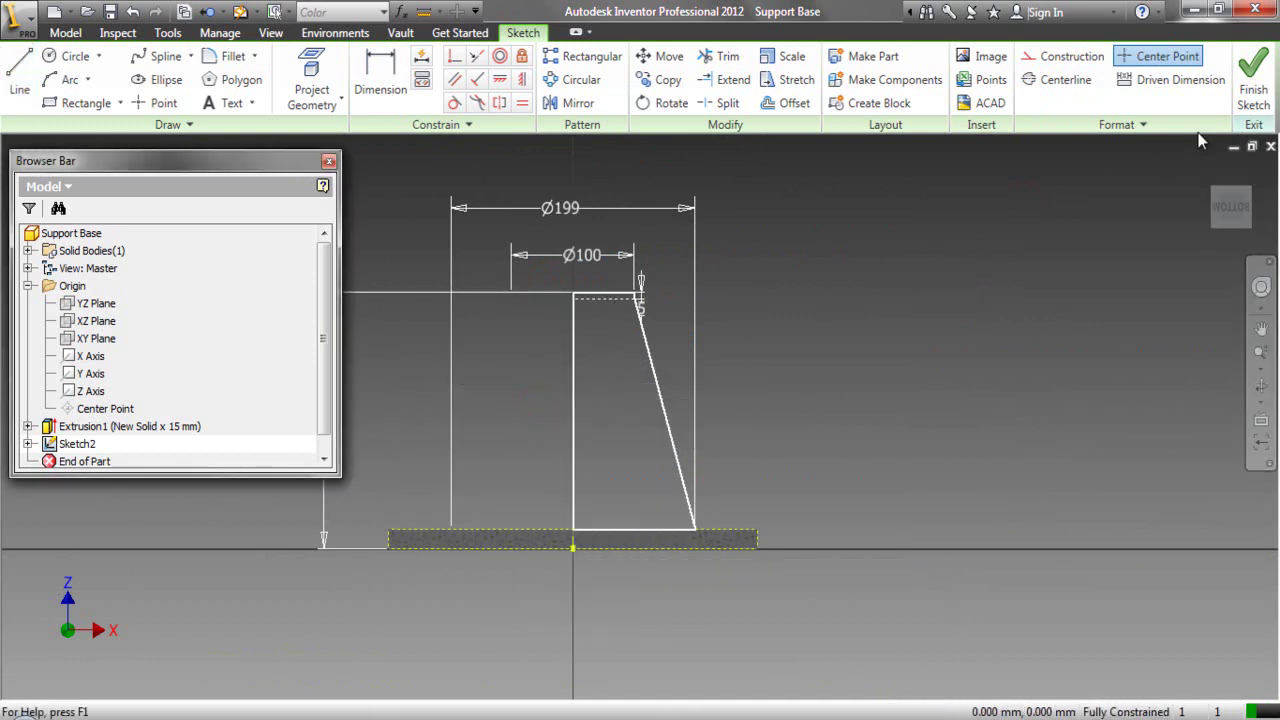
- Finish the sketch and revolve its closed profile a full turn about the central axis, joined to the disc
{"action": "left_click", "coordinate": [1250, 90]}
{"action": "left_click", "coordinate": [649, 358]}
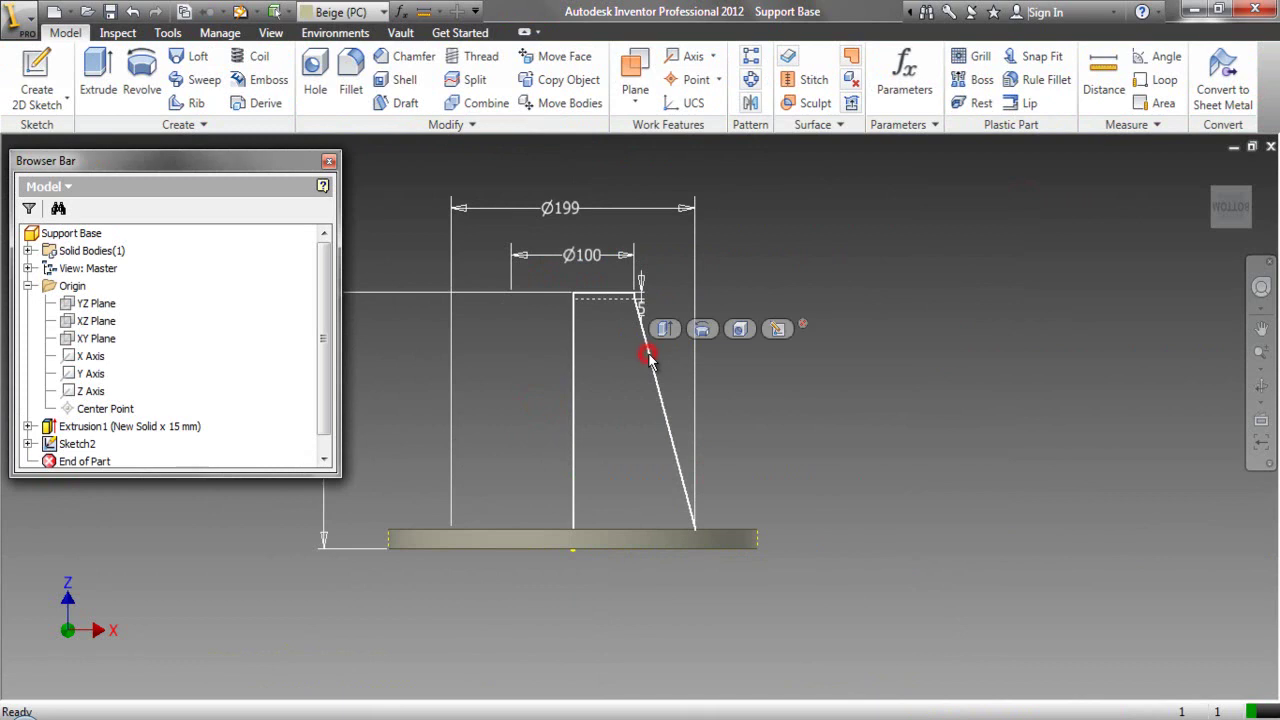
{"action": "left_click", "coordinate": [702, 330]}
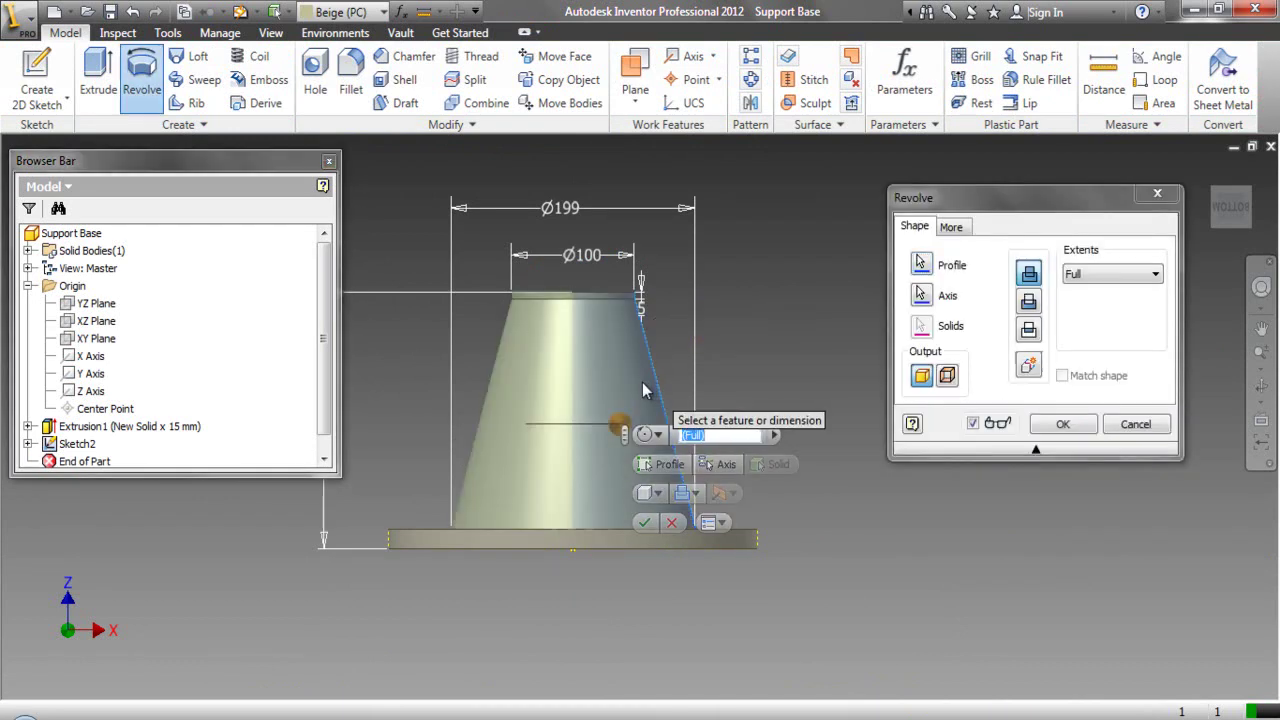
{"action": "left_click", "coordinate": [1060, 424]}
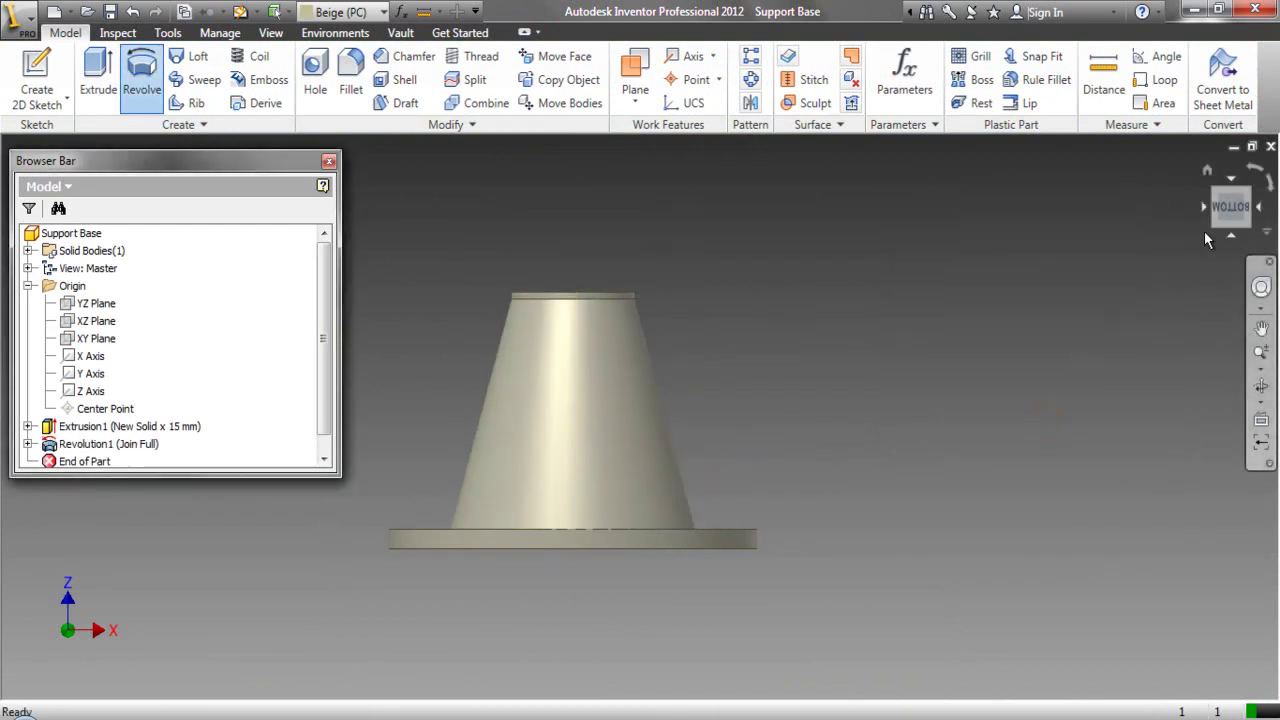
- Show the whole part in an isometric view and collapse all expanded nodes of the model tree
{"action": "left_click", "coordinate": [1252, 197]}
{"action": "left_click", "coordinate": [1261, 366]}
{"action": "left_click", "coordinate": [1128, 409]}
{"action": "left_click", "coordinate": [894, 360]}
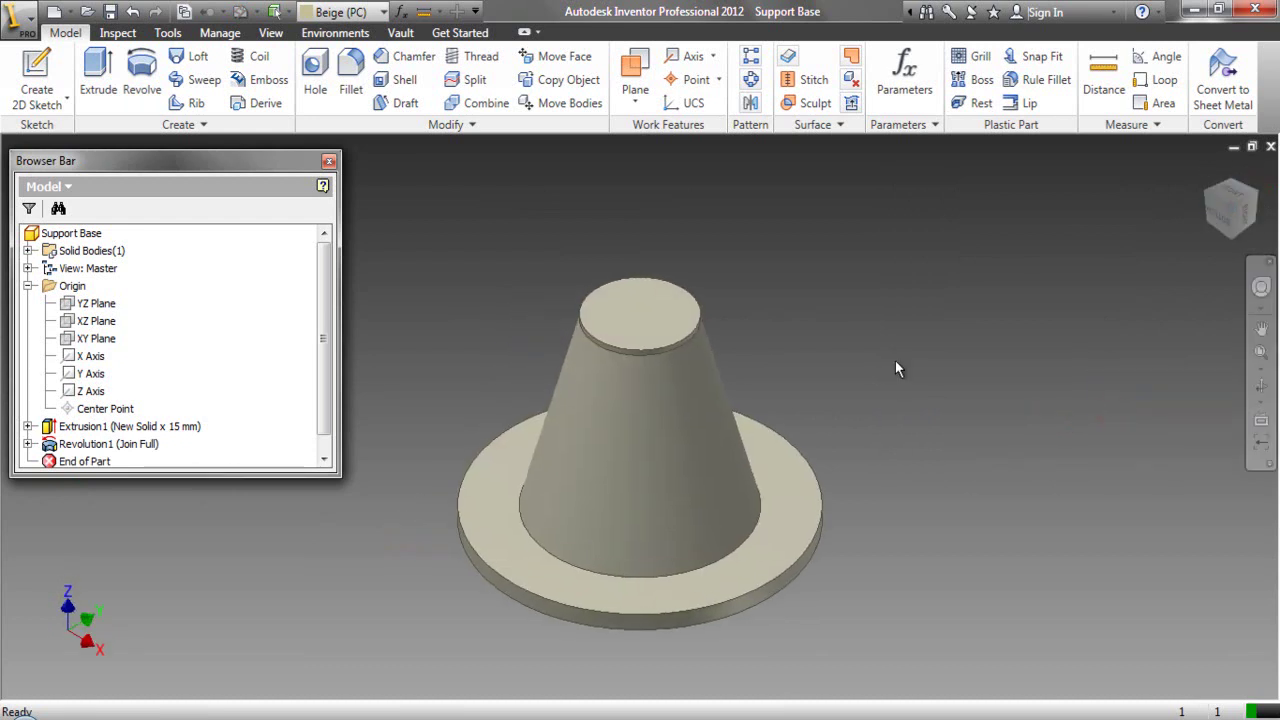
{"action": "right_click", "coordinate": [213, 288]}
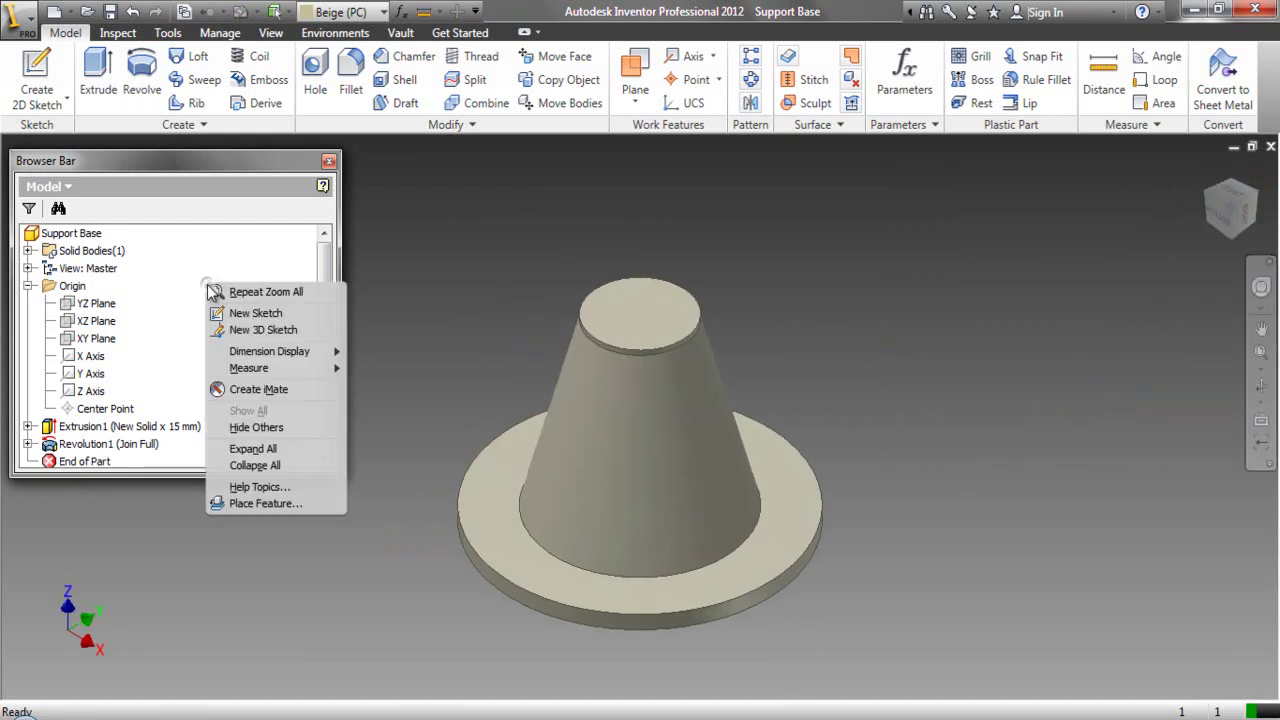
{"action": "left_click", "coordinate": [239, 469]}
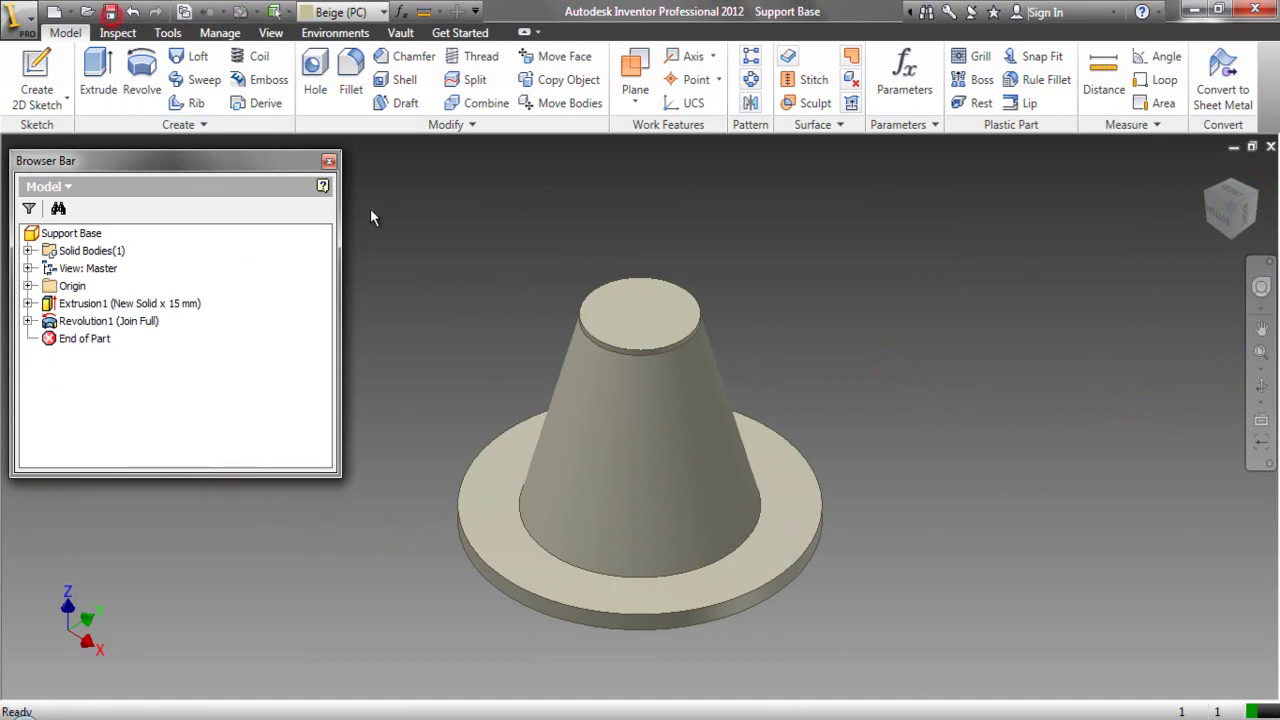
- Cut a through-all counterbore hole concentric with the cone's top face: counterbore diameter 70 mm, counterbore depth 12 mm, hole diameter 50 mm
{"action": "left_click", "coordinate": [315, 72]}
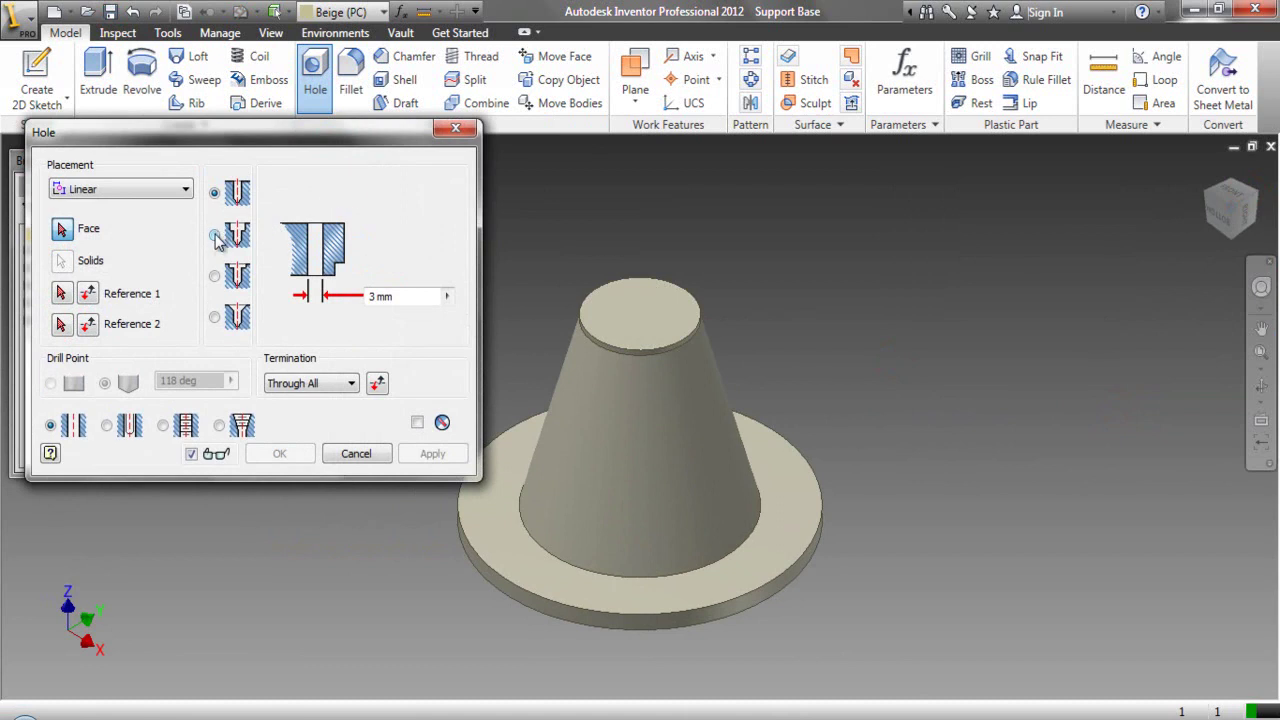
{"action": "left_click", "coordinate": [215, 235]}
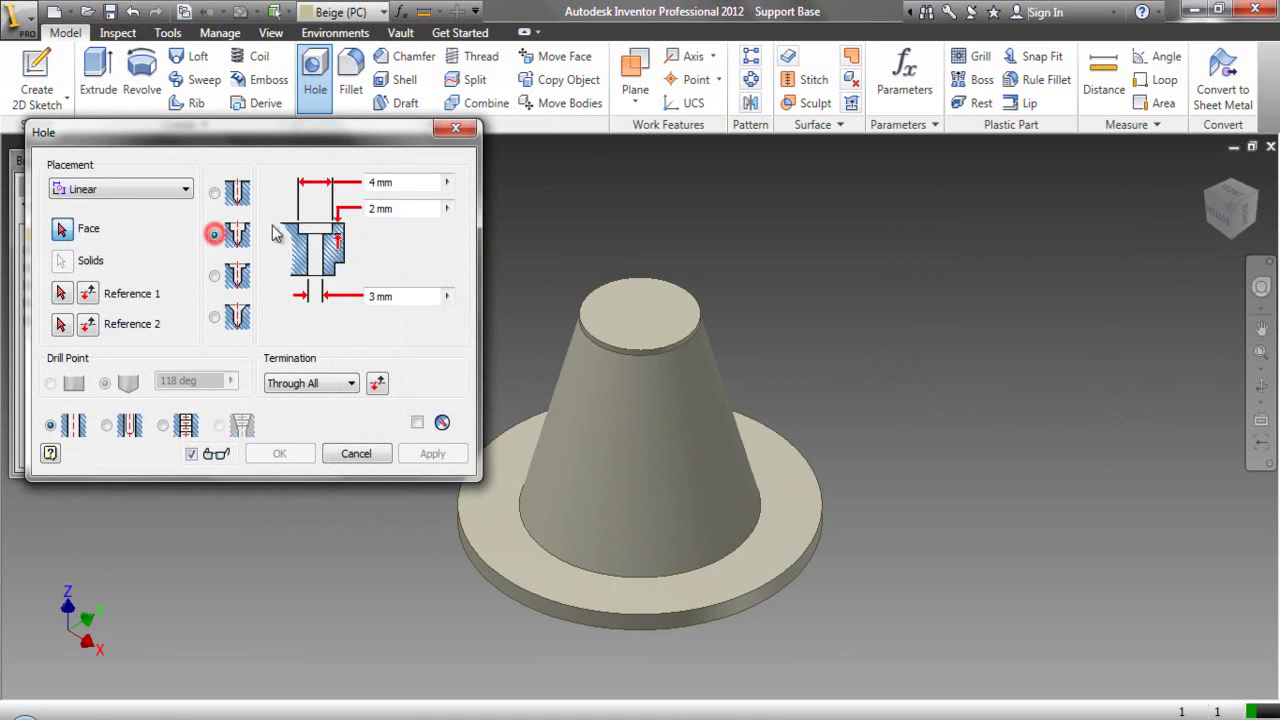
{"action": "left_click", "coordinate": [637, 318]}
{"action": "scroll", "coordinate": [655, 322], "scroll_direction": "up", "scroll_amount": 2}
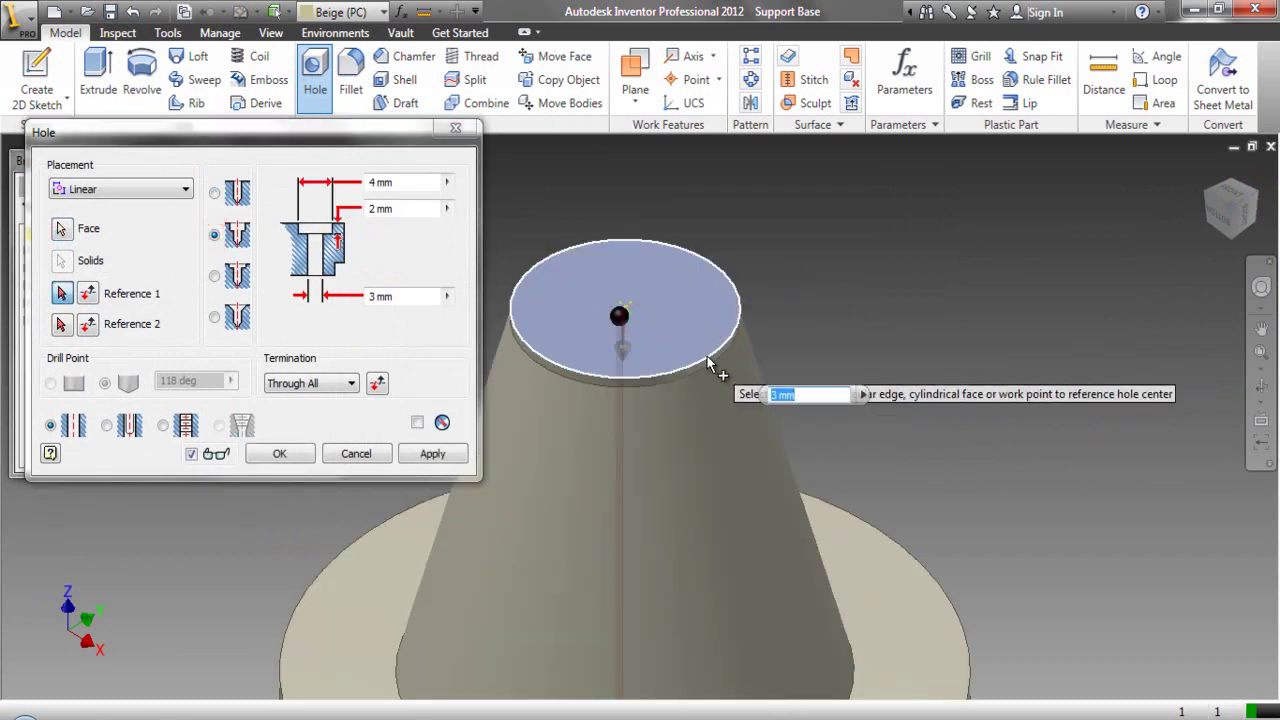
{"action": "left_click", "coordinate": [706, 354]}
{"action": "left_click", "coordinate": [381, 184]}
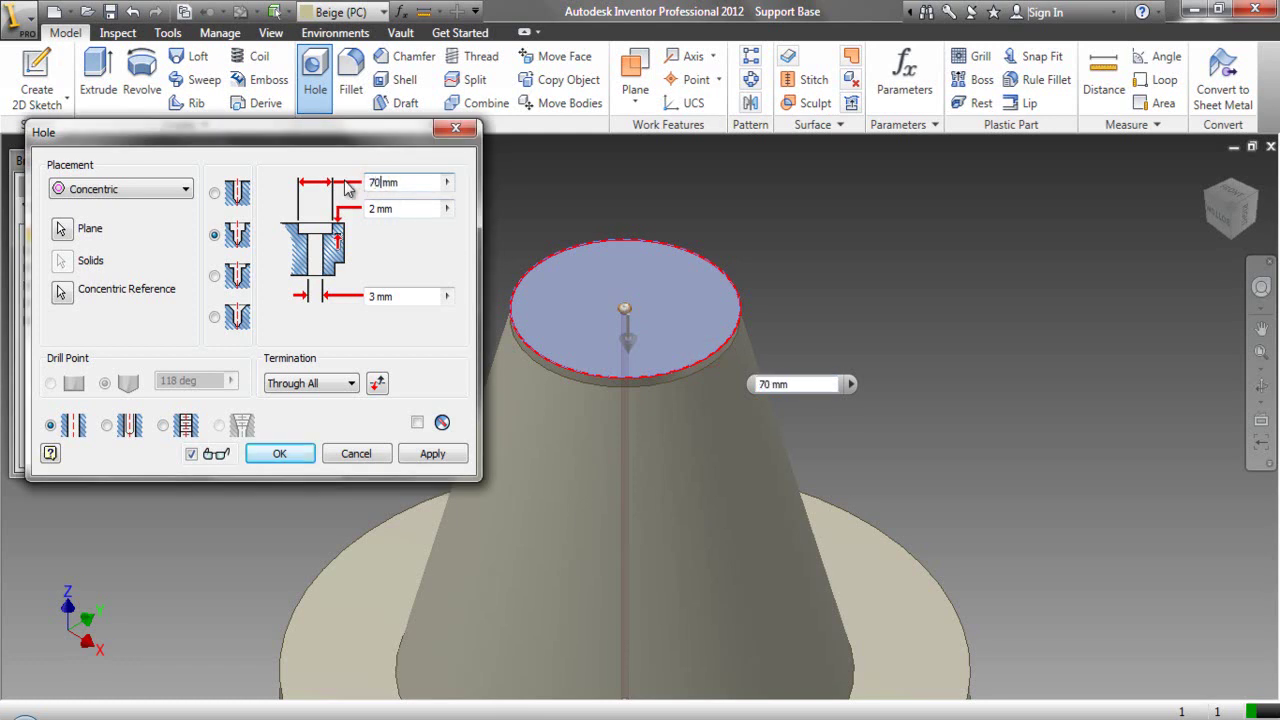
{"action": "left_click", "coordinate": [372, 208]}
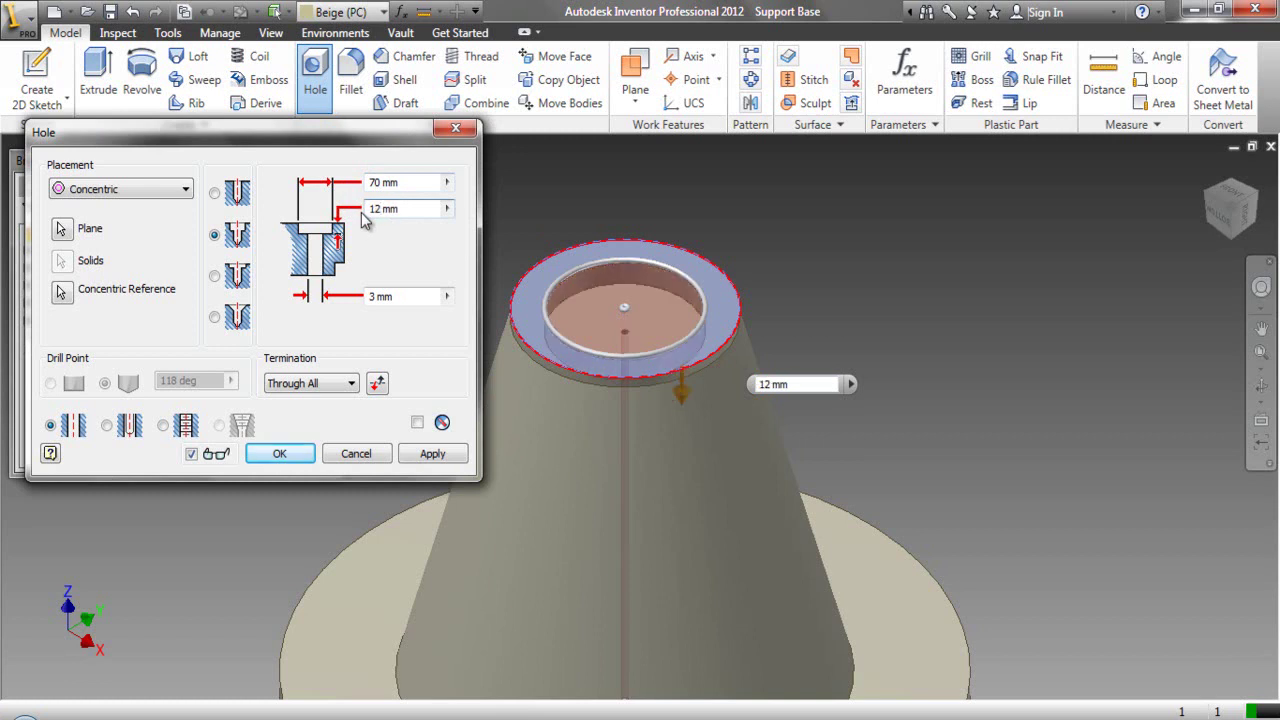
{"action": "double_click", "coordinate": [377, 298]}
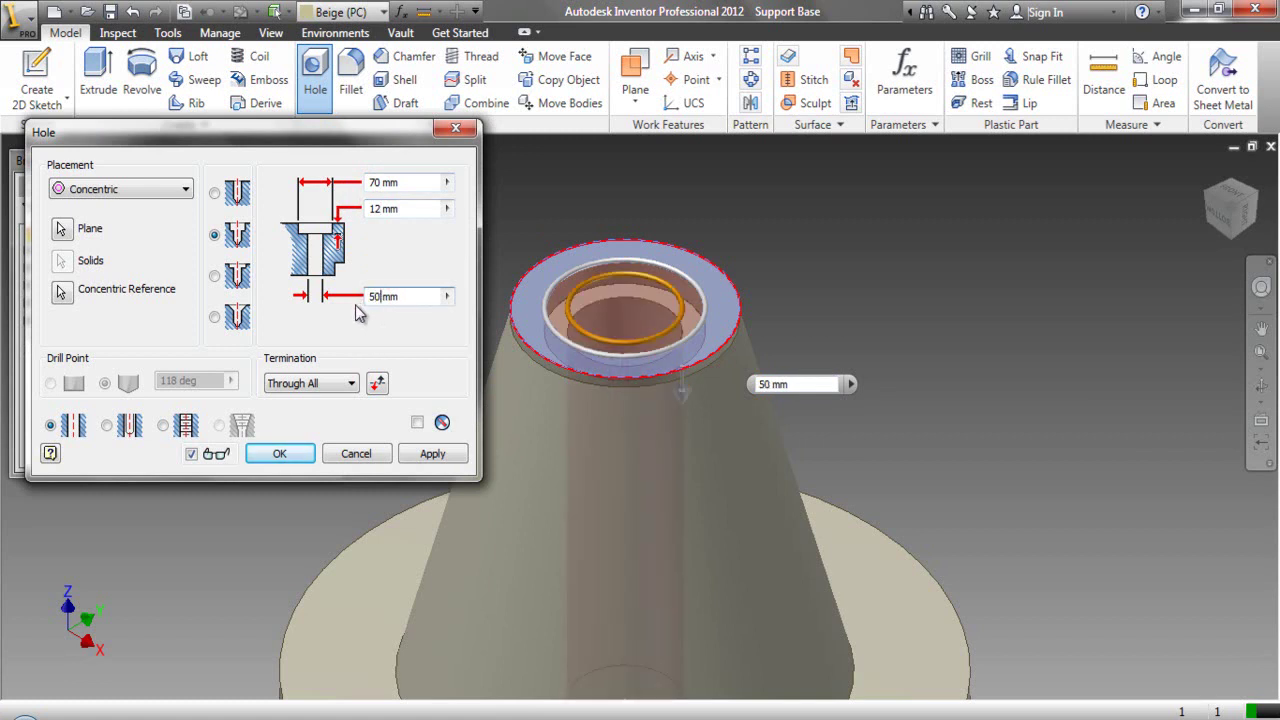
{"action": "left_click", "coordinate": [280, 454]}
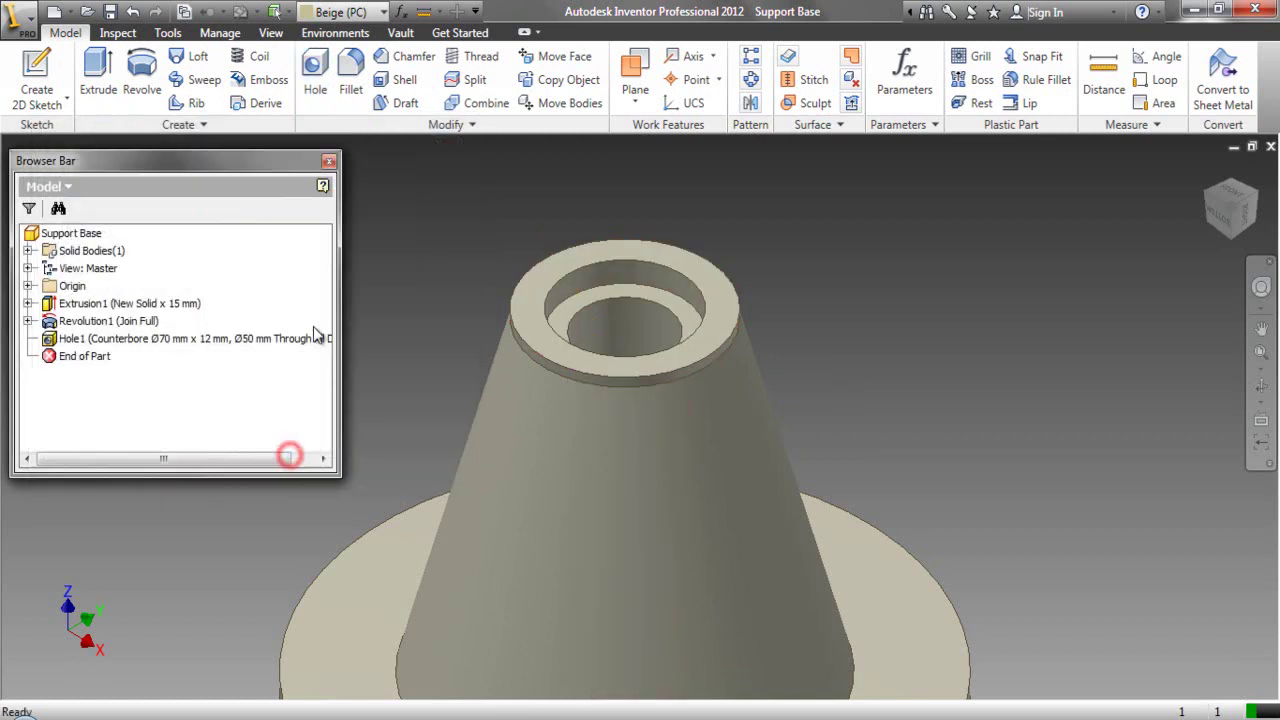
- Inspect the through hole from the underside of the base and return to the previous isometric view
{"action": "left_click", "coordinate": [1261, 386]}
{"action": "left_click_drag", "start_coordinate": [634, 390], "coordinate": [669, 263]}
{"action": "right_click", "coordinate": [668, 263]}
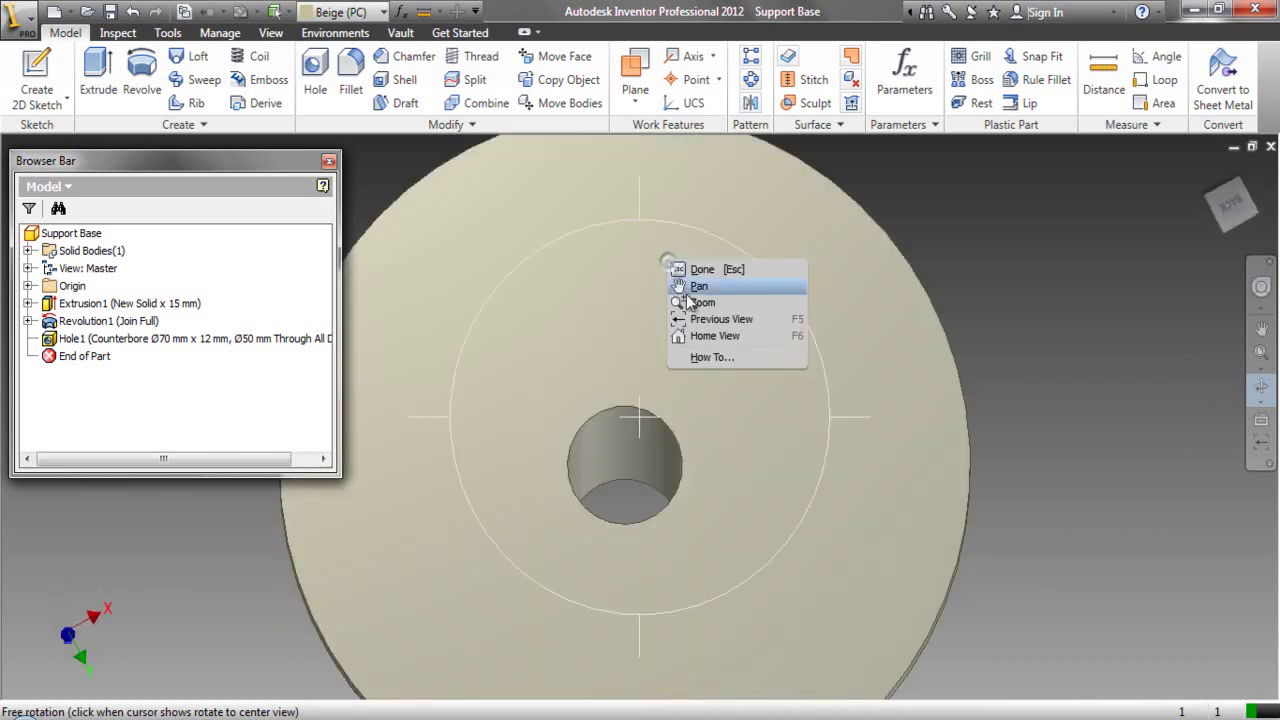
{"action": "left_click", "coordinate": [704, 319]}
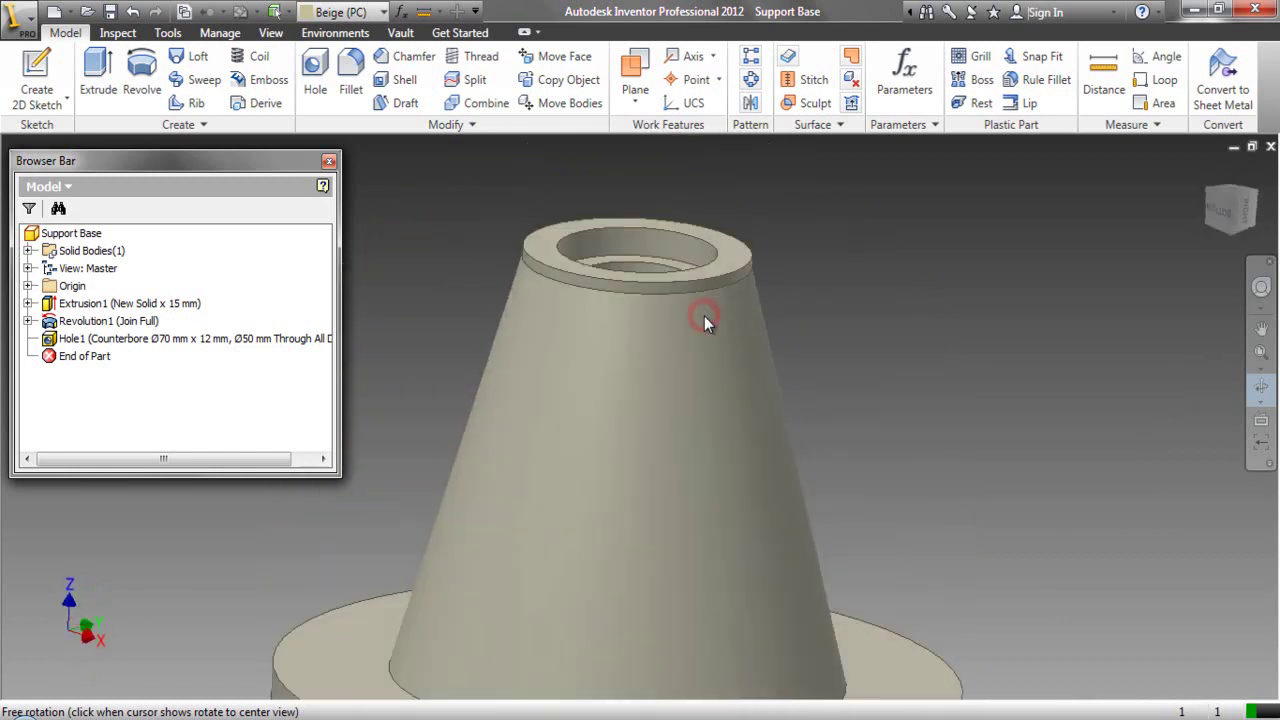
{"action": "right_click", "coordinate": [663, 294]}
{"action": "left_click", "coordinate": [720, 303]}
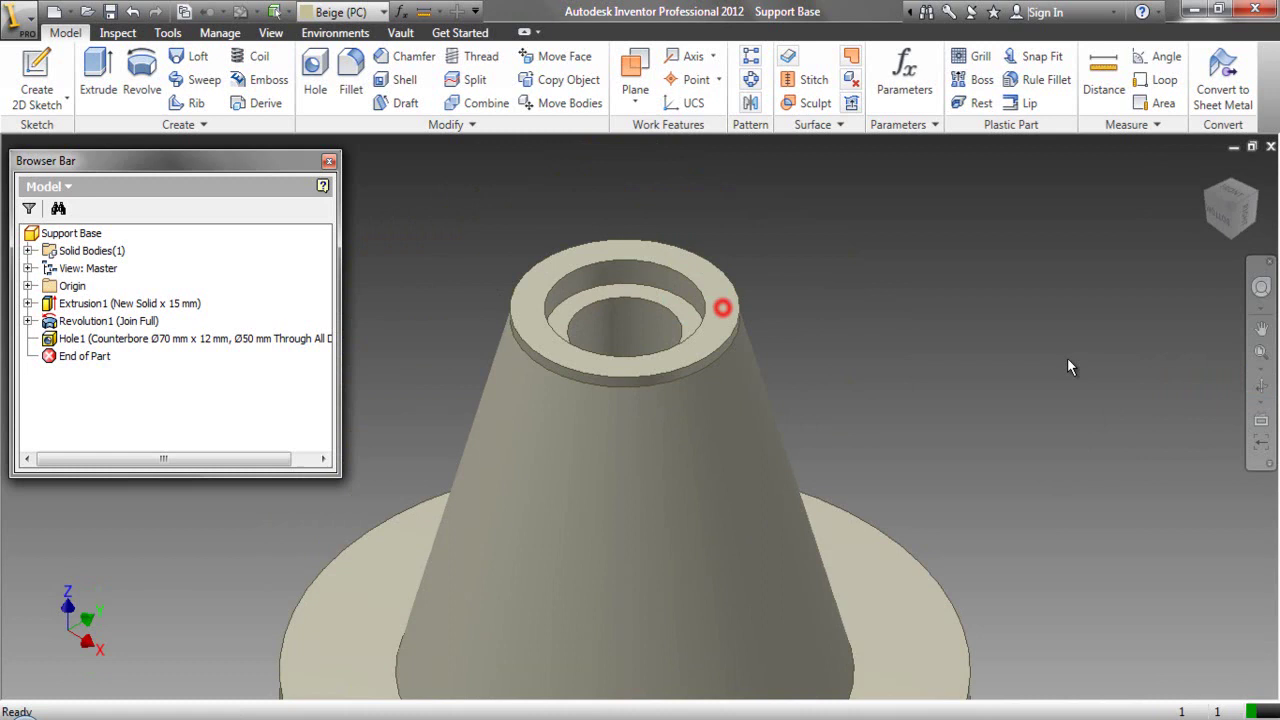
- Create a work plane offset 80 mm from the origin YZ plane with the whole part in view
{"action": "left_click", "coordinate": [1262, 347]}
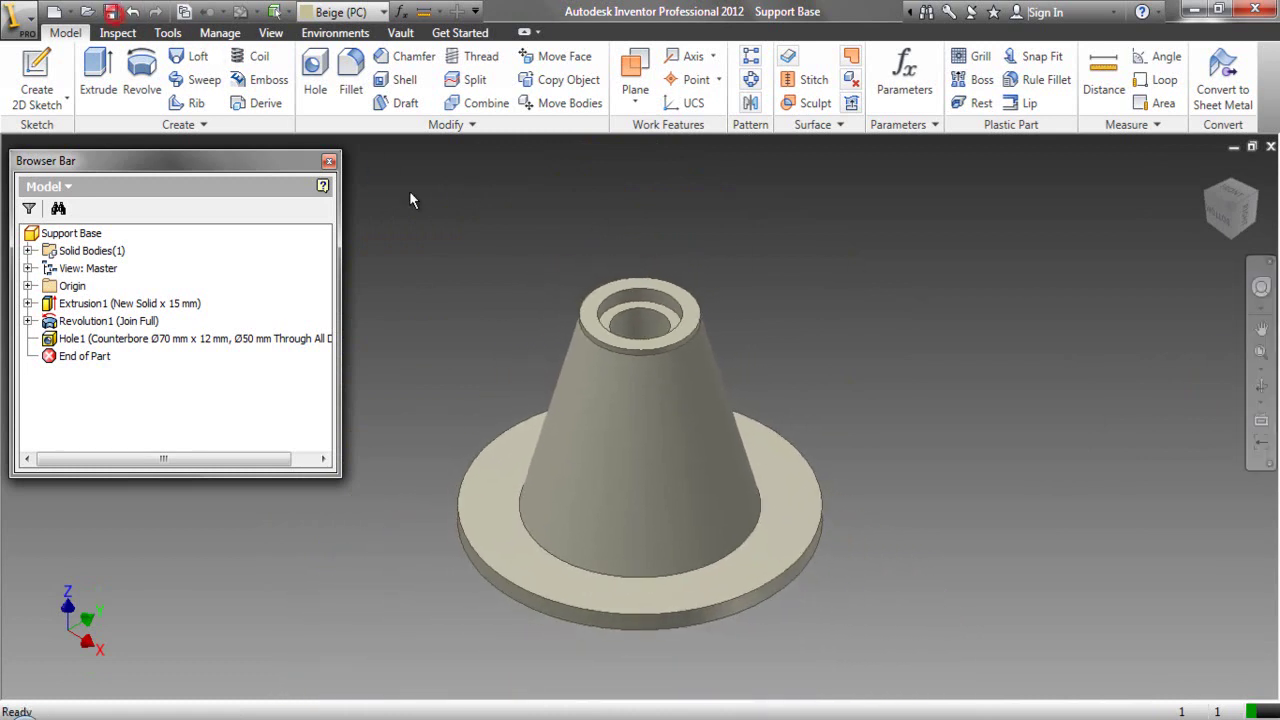
{"action": "left_click", "coordinate": [635, 100]}
{"action": "left_click", "coordinate": [651, 178]}
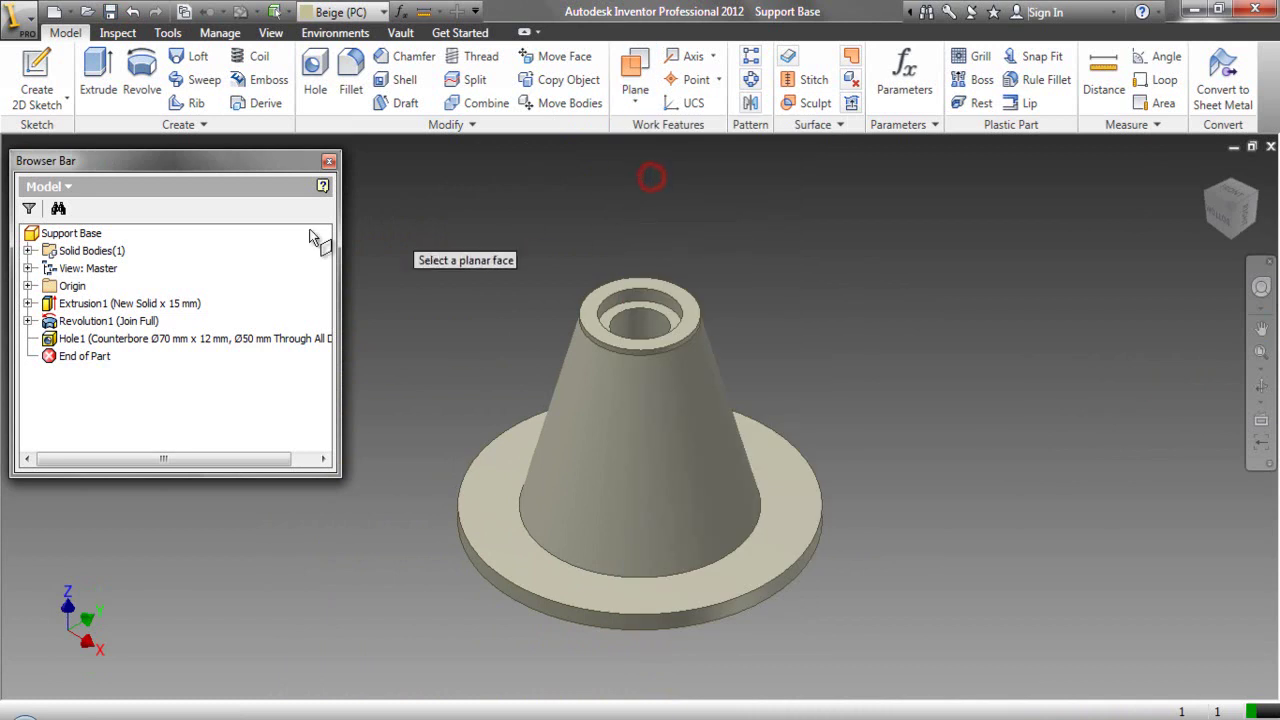
{"action": "left_click", "coordinate": [28, 286]}
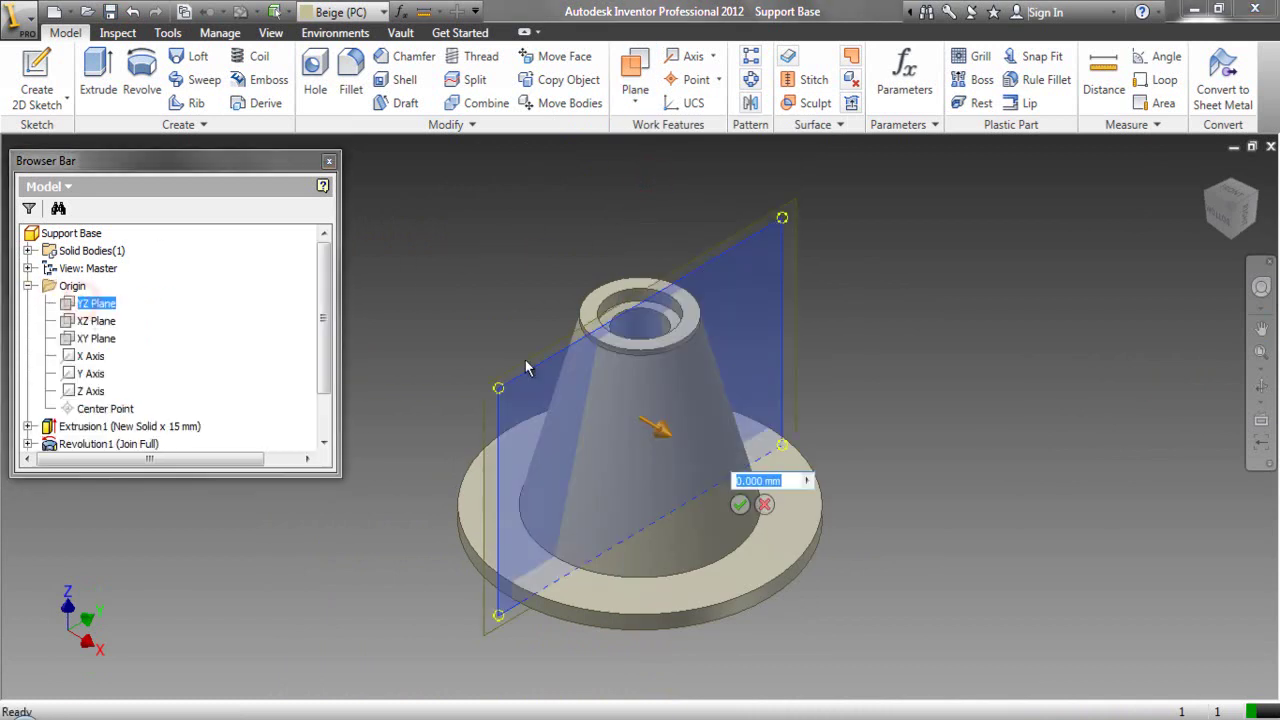
{"action": "type", "text": "0"}
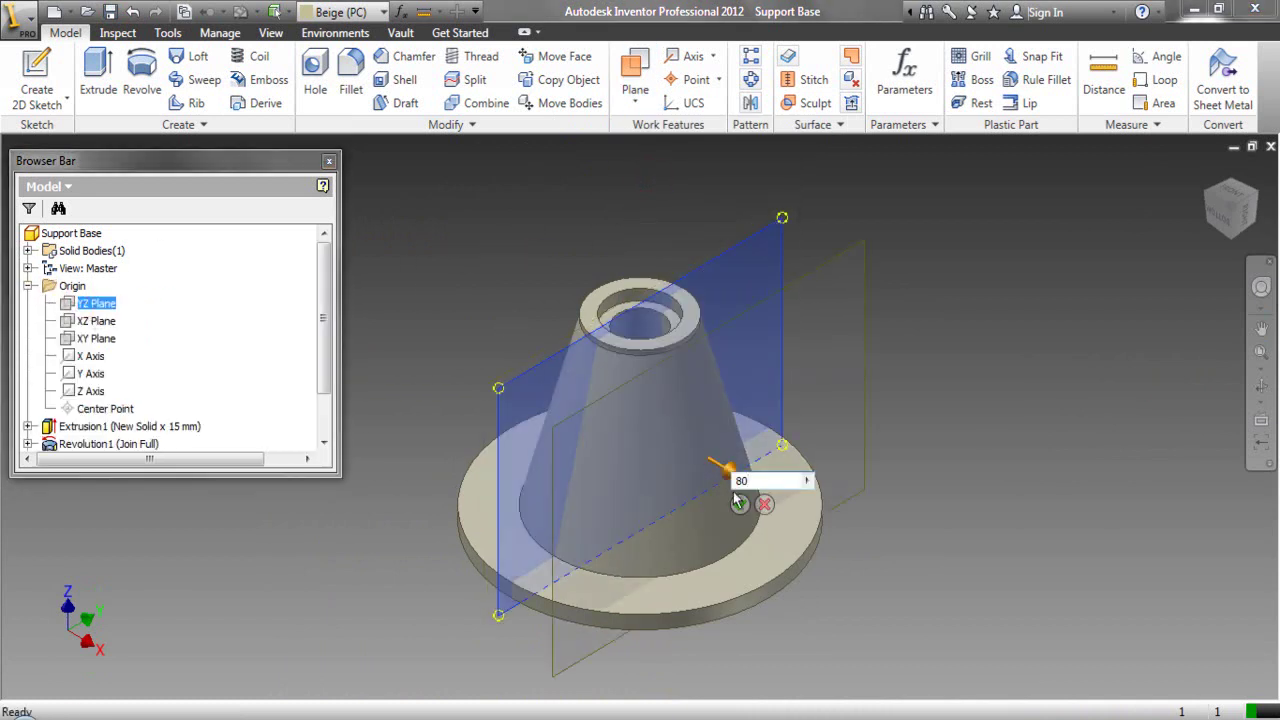
{"action": "left_click", "coordinate": [740, 505]}
{"action": "right_click", "coordinate": [974, 334]}
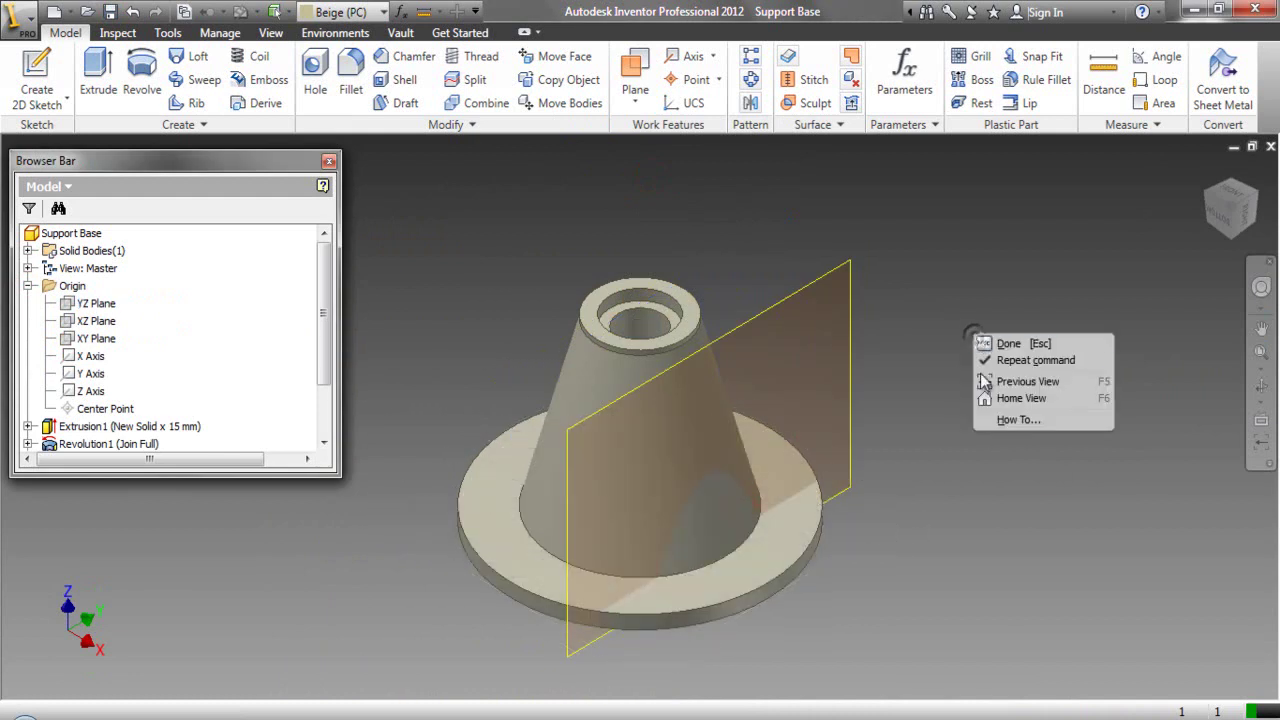
{"action": "left_click", "coordinate": [1007, 345]}
- Start a sketch on the offset work plane, view it straight on, and slice the graphics at the sketch plane
{"action": "left_click", "coordinate": [852, 337]}
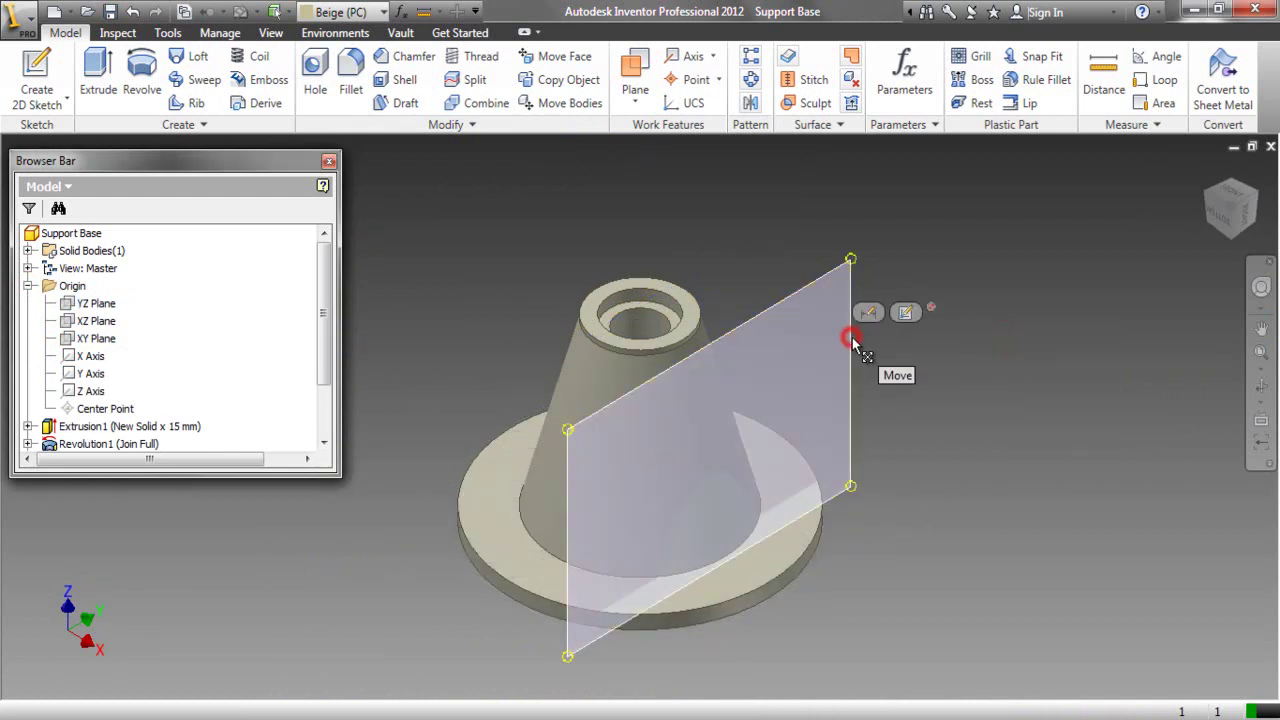
{"action": "right_click", "coordinate": [852, 337]}
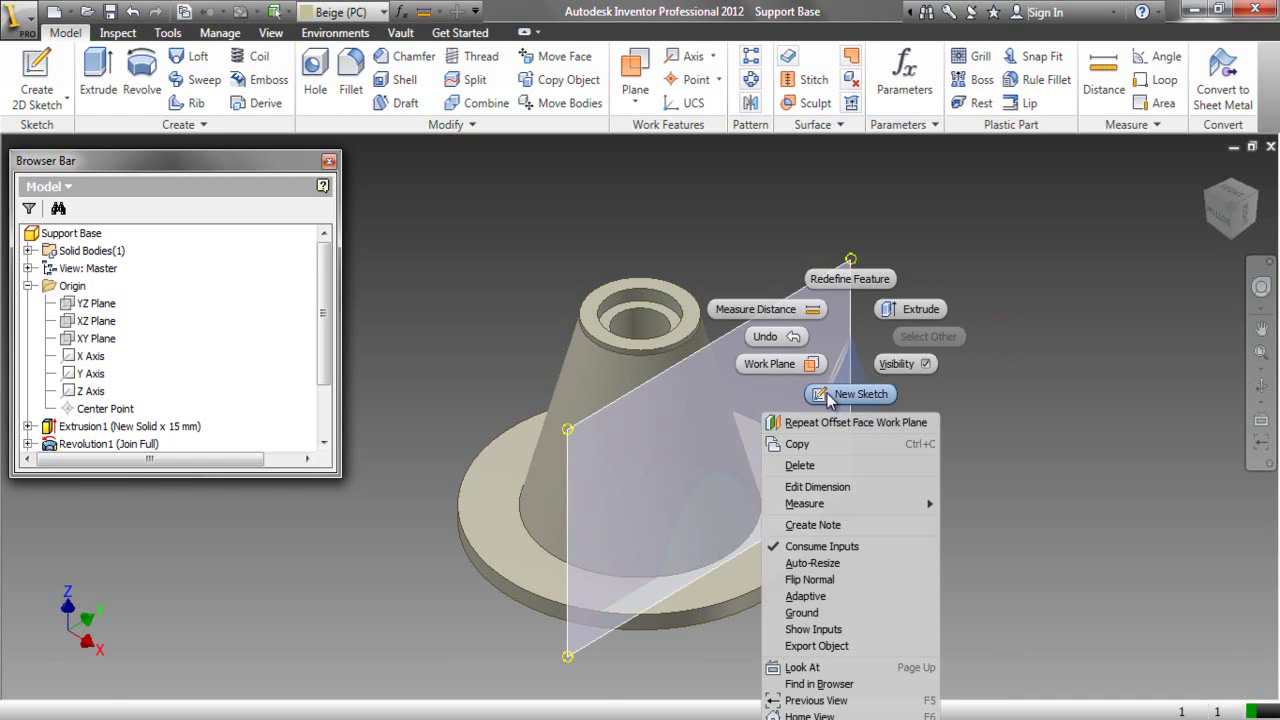
{"action": "left_click", "coordinate": [858, 394]}
{"action": "left_click", "coordinate": [1243, 215]}
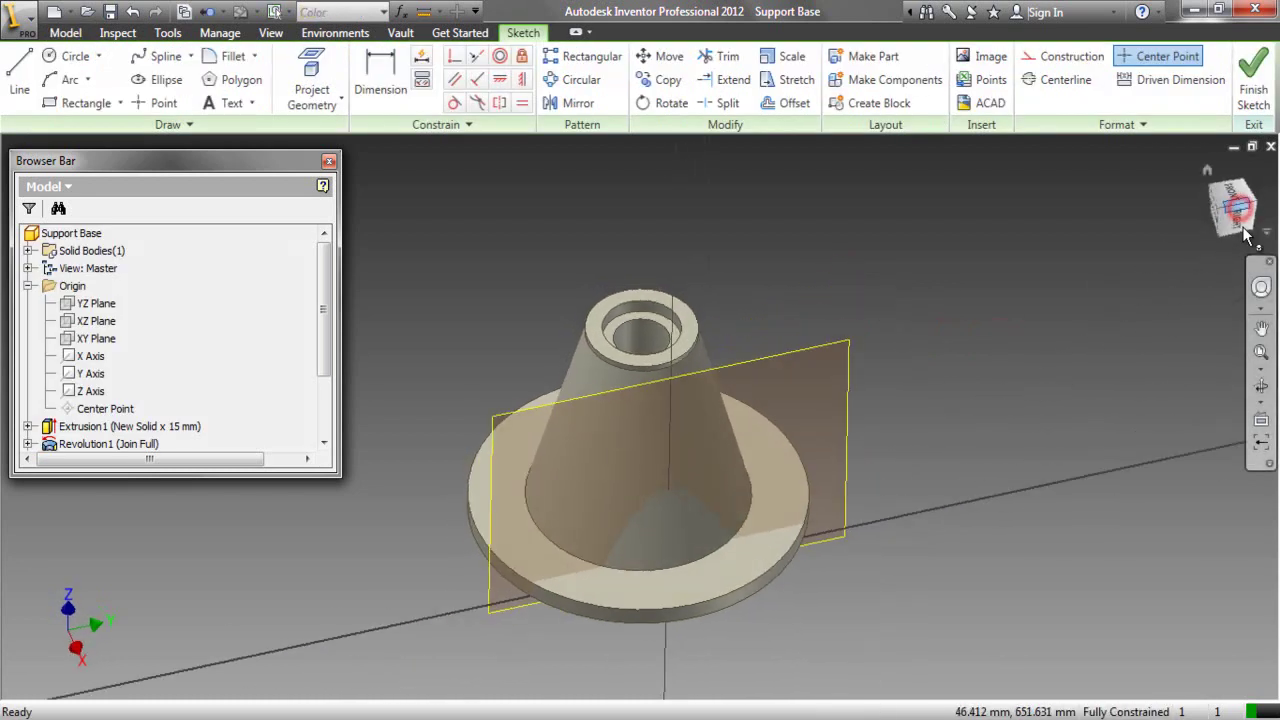
{"action": "left_click", "coordinate": [1261, 353]}
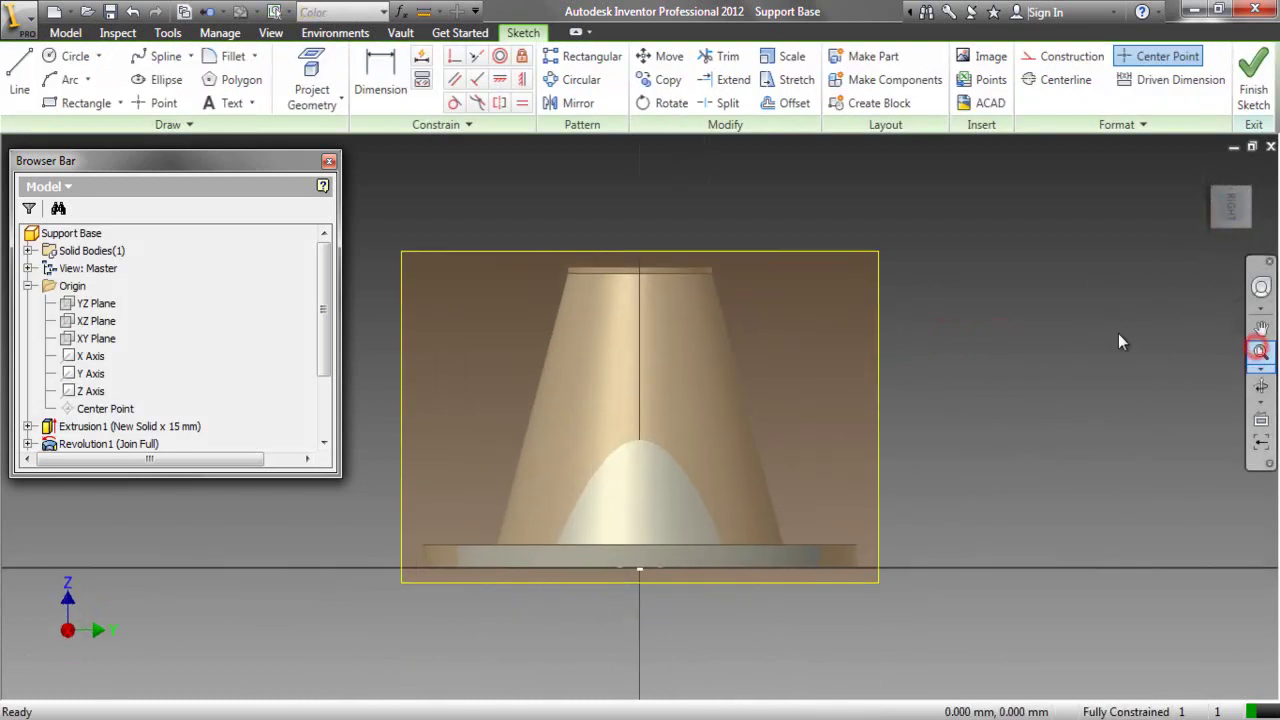
{"action": "right_click", "coordinate": [1068, 255]}
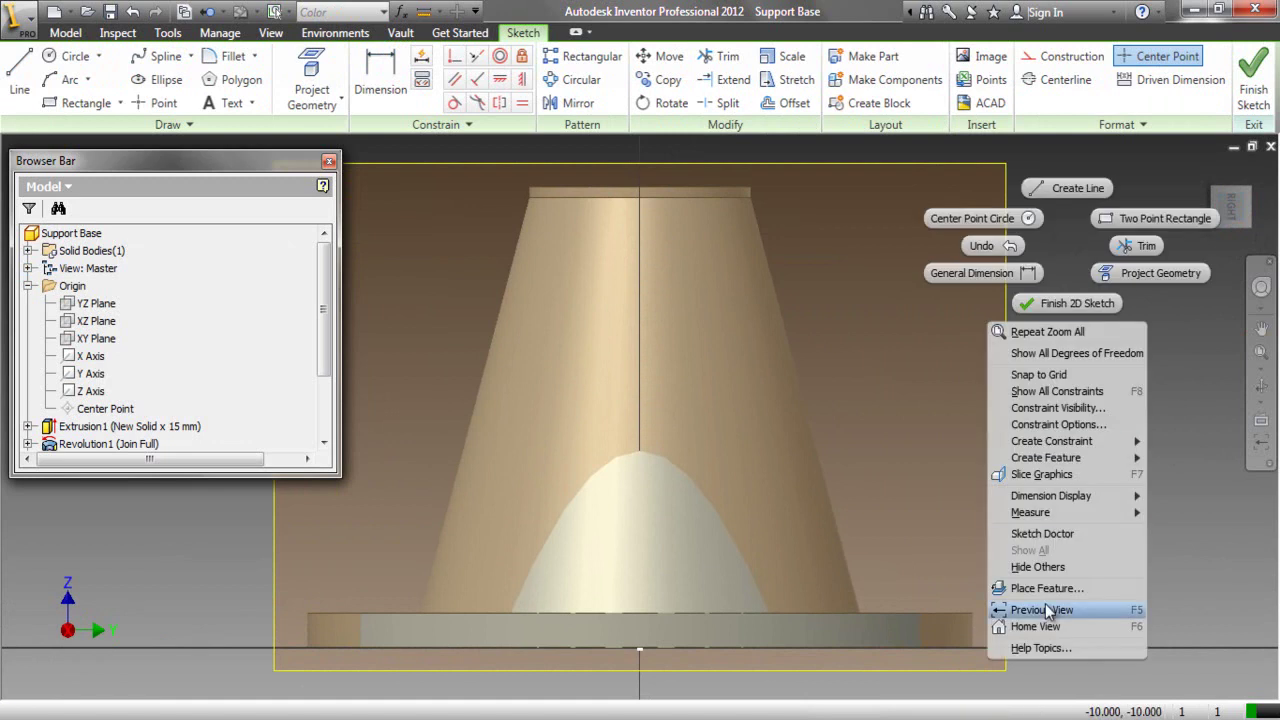
{"action": "left_click", "coordinate": [1040, 471]}
- Project the part's cut edges and the origin XZ plane into the sketch as construction geometry
{"action": "left_click", "coordinate": [1060, 58]}
{"action": "left_click", "coordinate": [312, 100]}
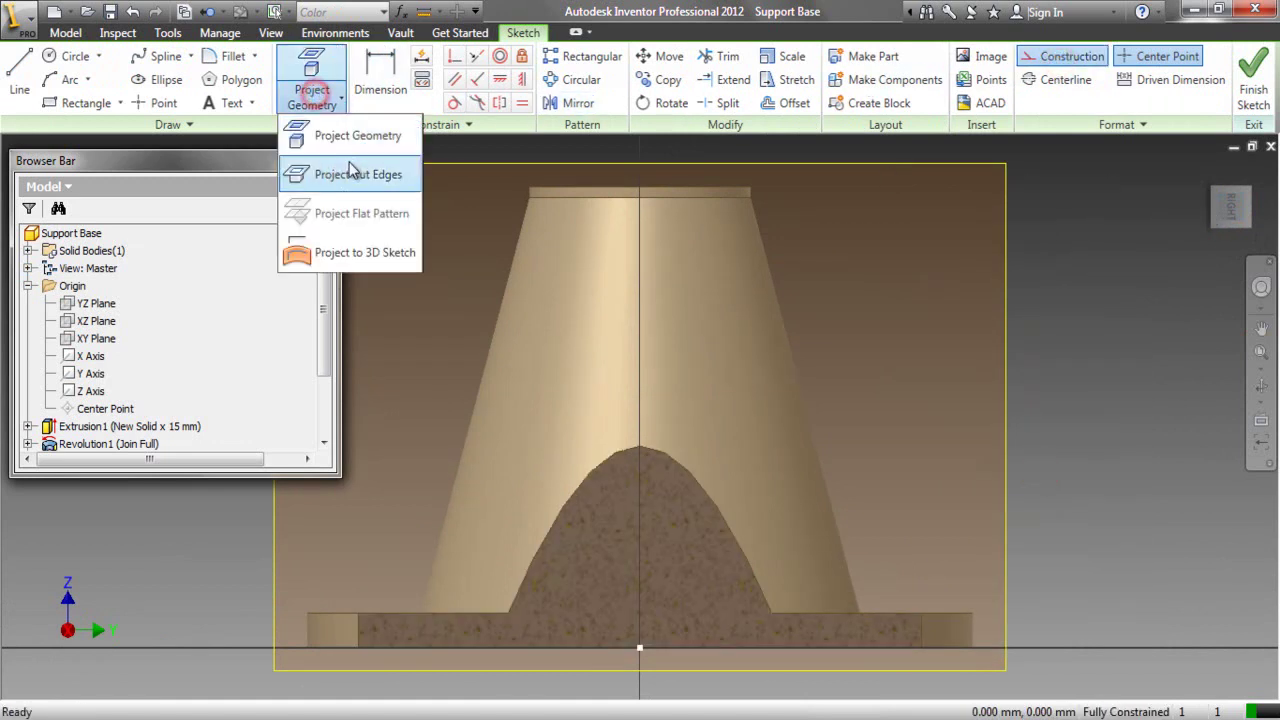
{"action": "left_click", "coordinate": [348, 171]}
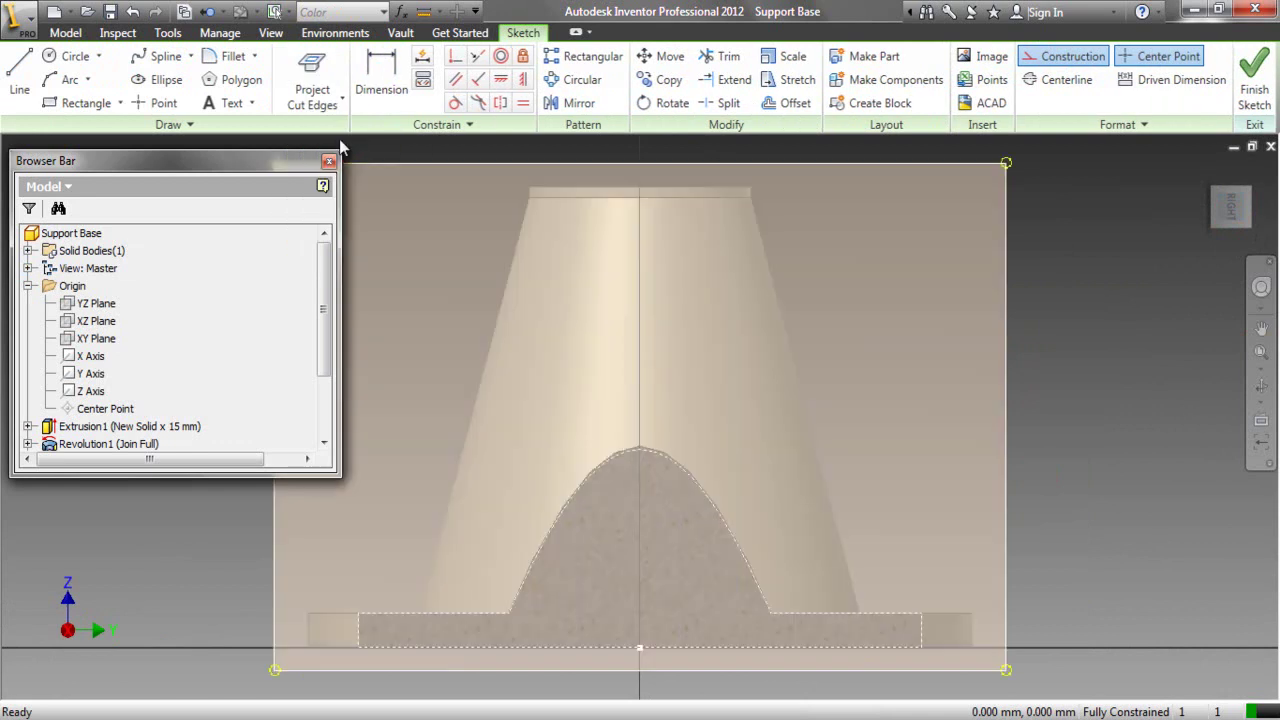
{"action": "left_click", "coordinate": [312, 95]}
{"action": "left_click", "coordinate": [357, 131]}
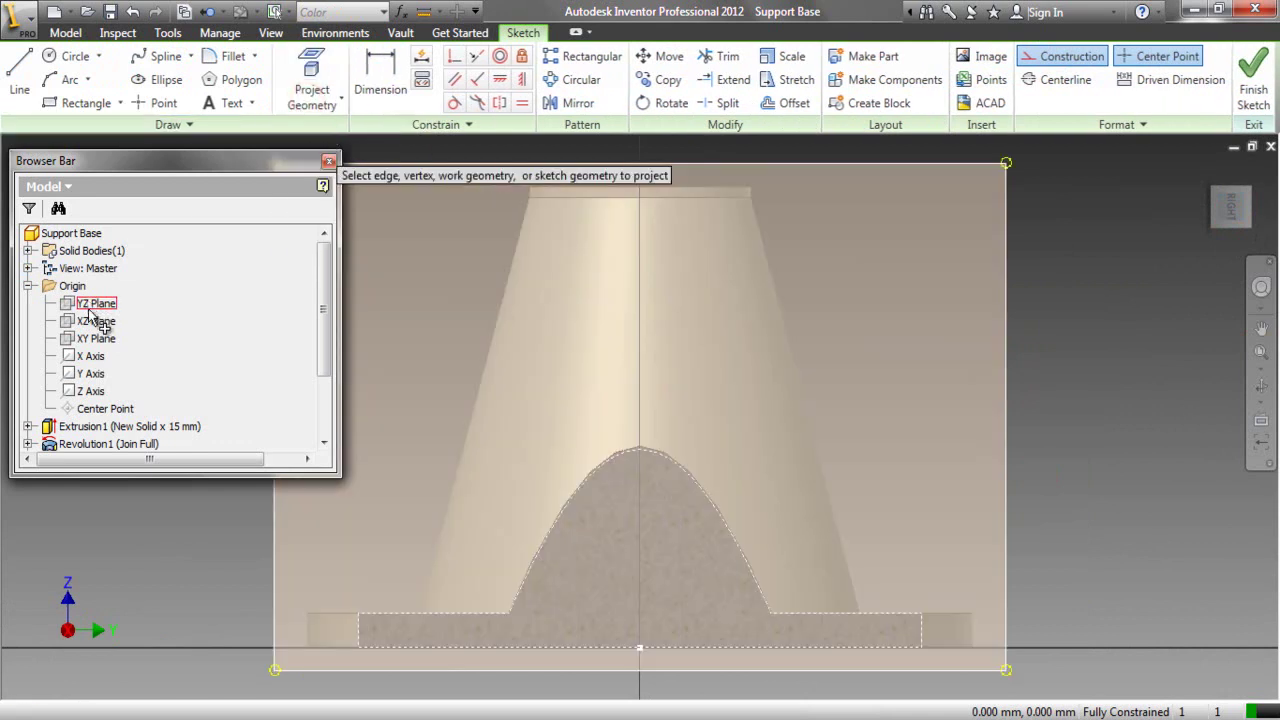
{"action": "left_click", "coordinate": [90, 312]}
{"action": "right_click", "coordinate": [854, 304]}
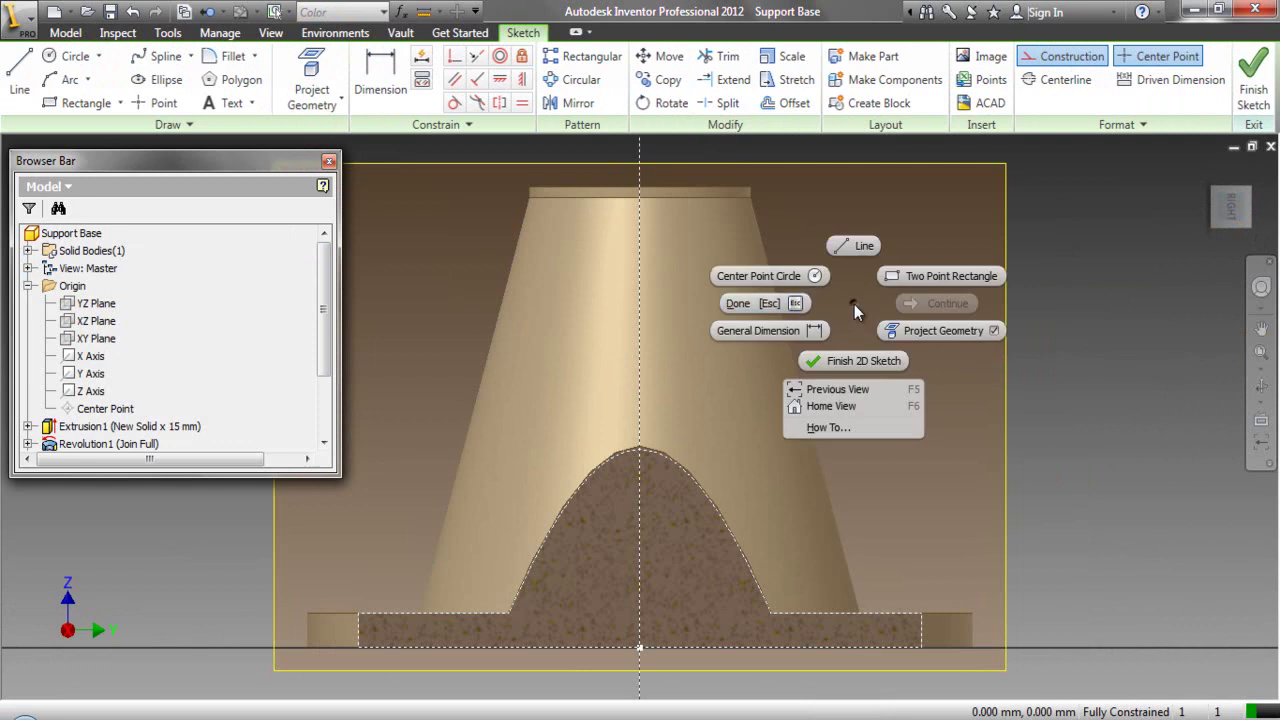
{"action": "left_click", "coordinate": [764, 303]}
- Hide the offset work plane and set the visual style to Shaded with Hidden Edges
{"action": "scroll", "coordinate": [183, 342], "scroll_direction": "down", "scroll_amount": 2}
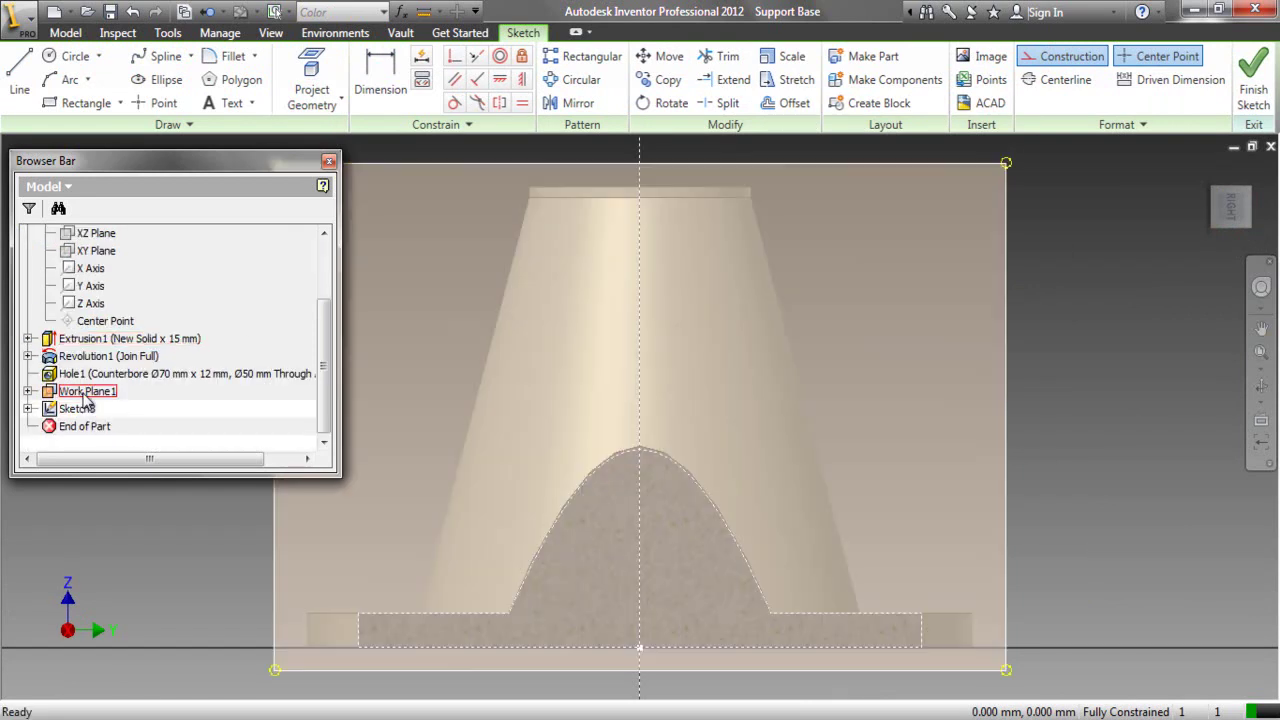
{"action": "right_click", "coordinate": [80, 391]}
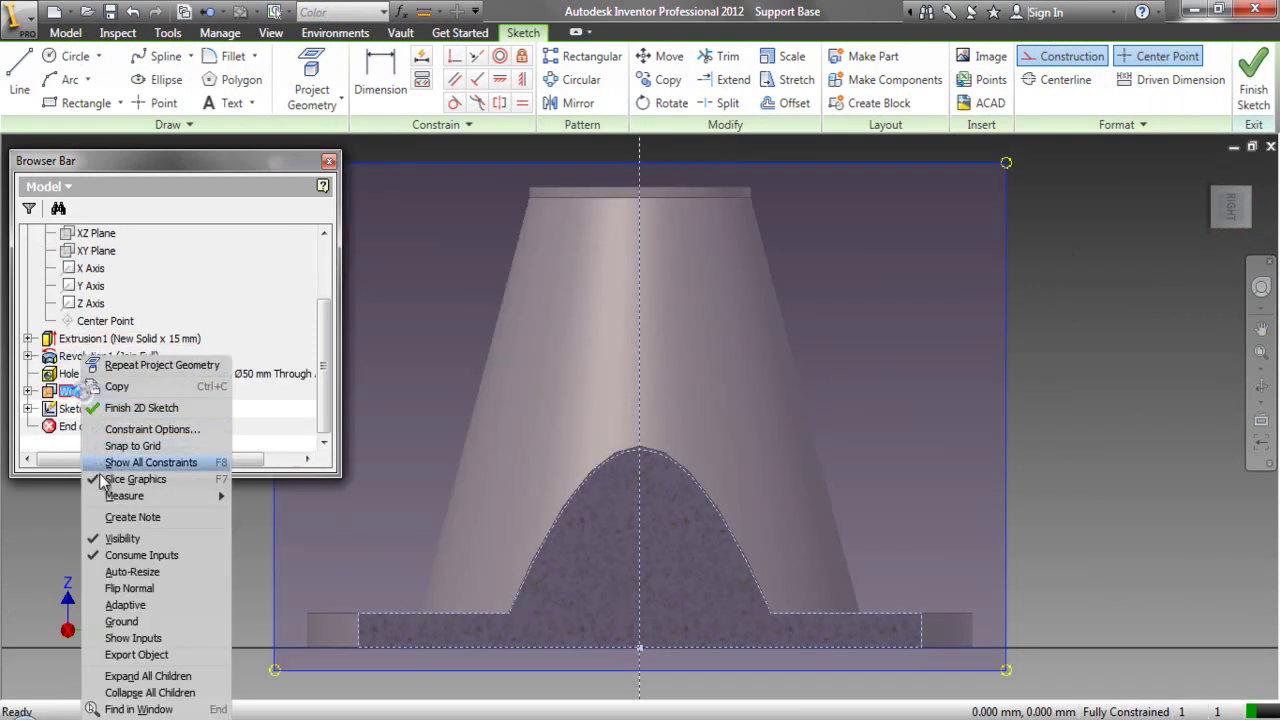
{"action": "left_click", "coordinate": [115, 539]}
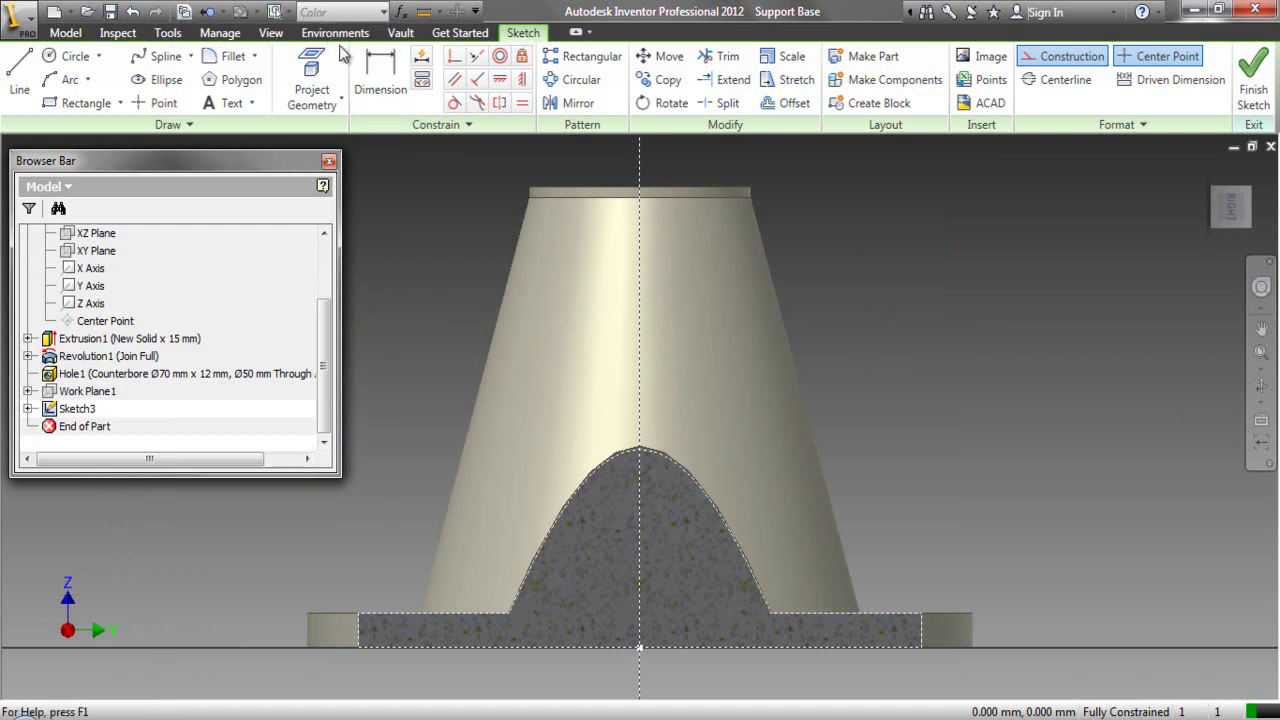
{"action": "left_click", "coordinate": [270, 32]}
{"action": "left_click", "coordinate": [218, 103]}
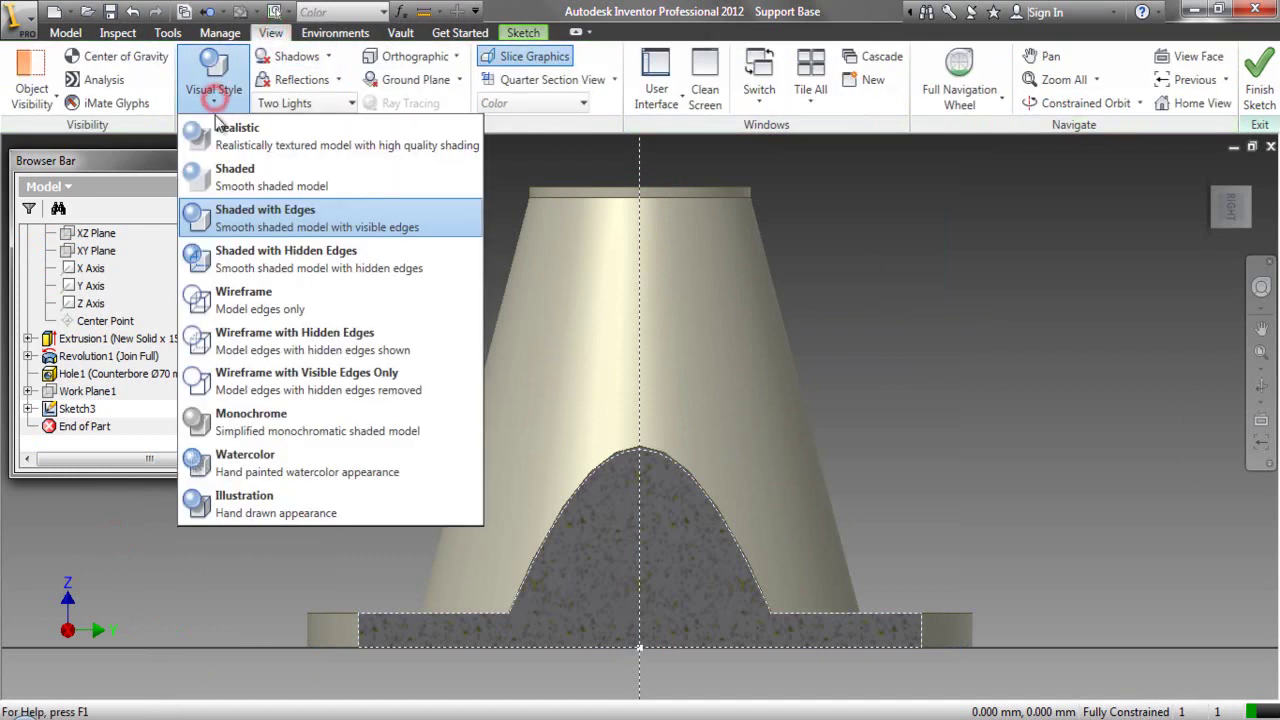
{"action": "left_click", "coordinate": [242, 254]}
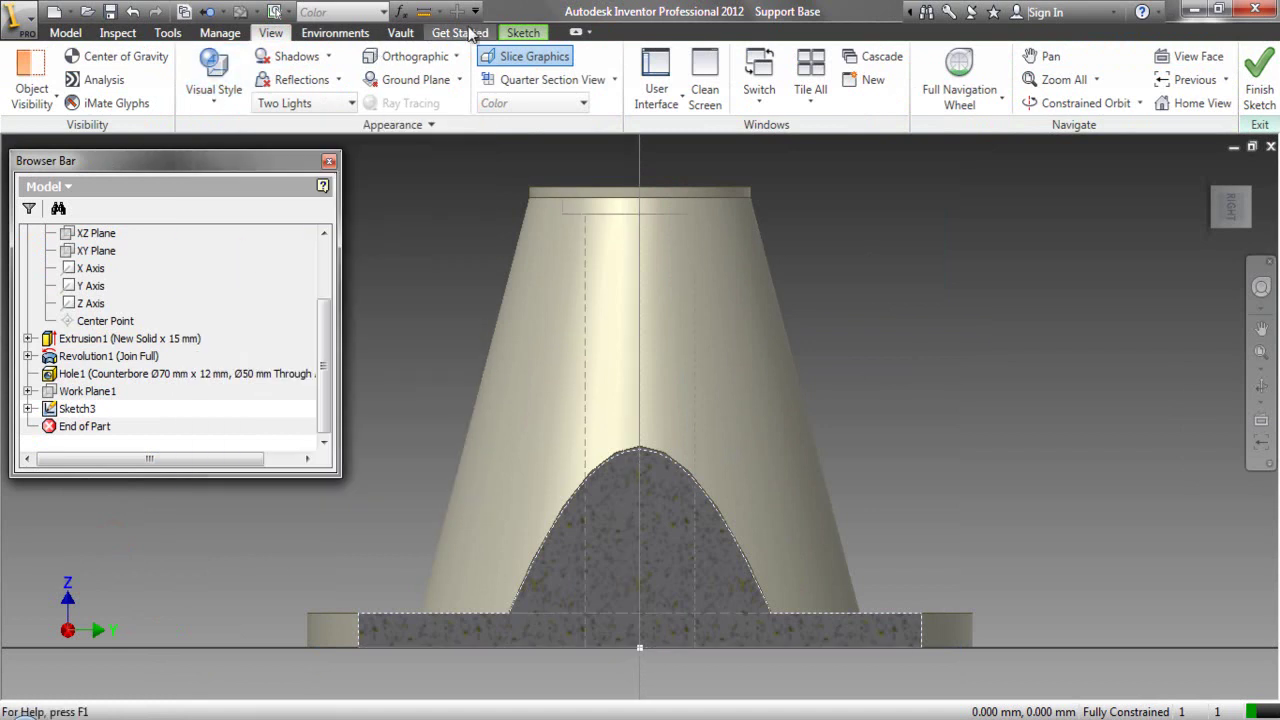
{"action": "left_click", "coordinate": [519, 33]}
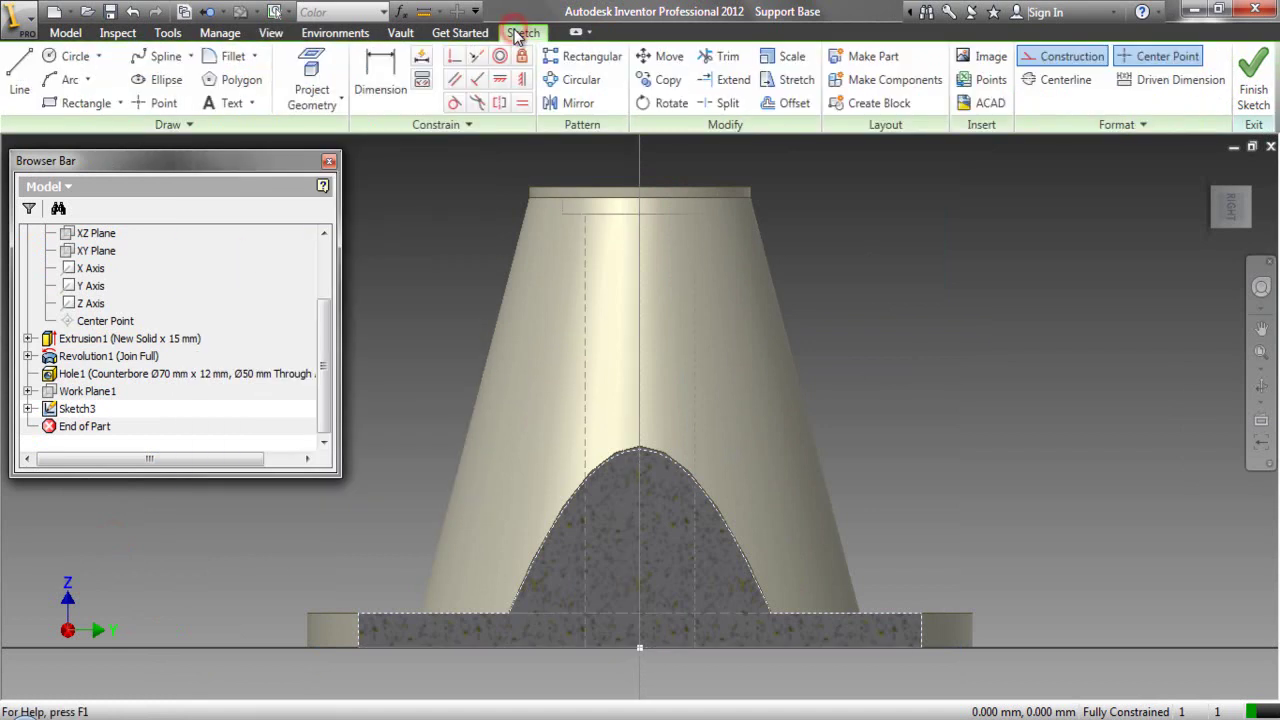
- Project both side edges of the 50 mm through hole and the edges of the cone's top rim into the sketch
{"action": "left_click", "coordinate": [311, 80]}
{"action": "left_click", "coordinate": [587, 268]}
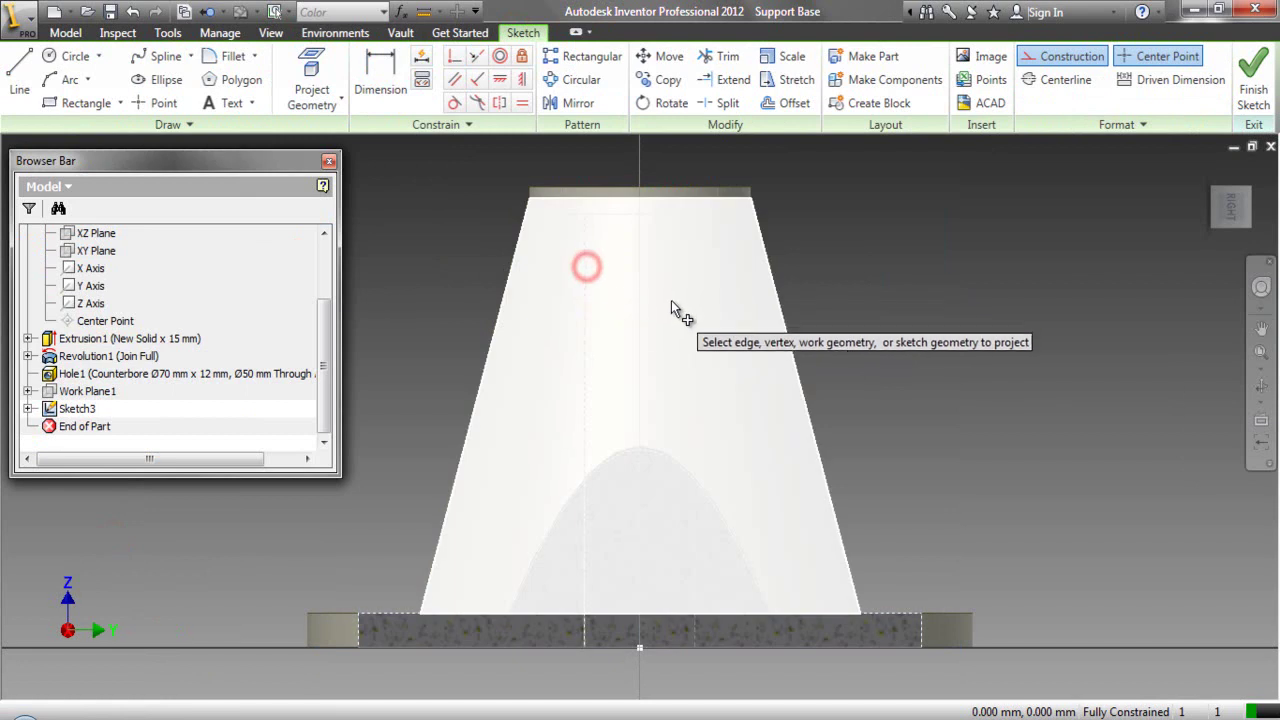
{"action": "left_click", "coordinate": [695, 290]}
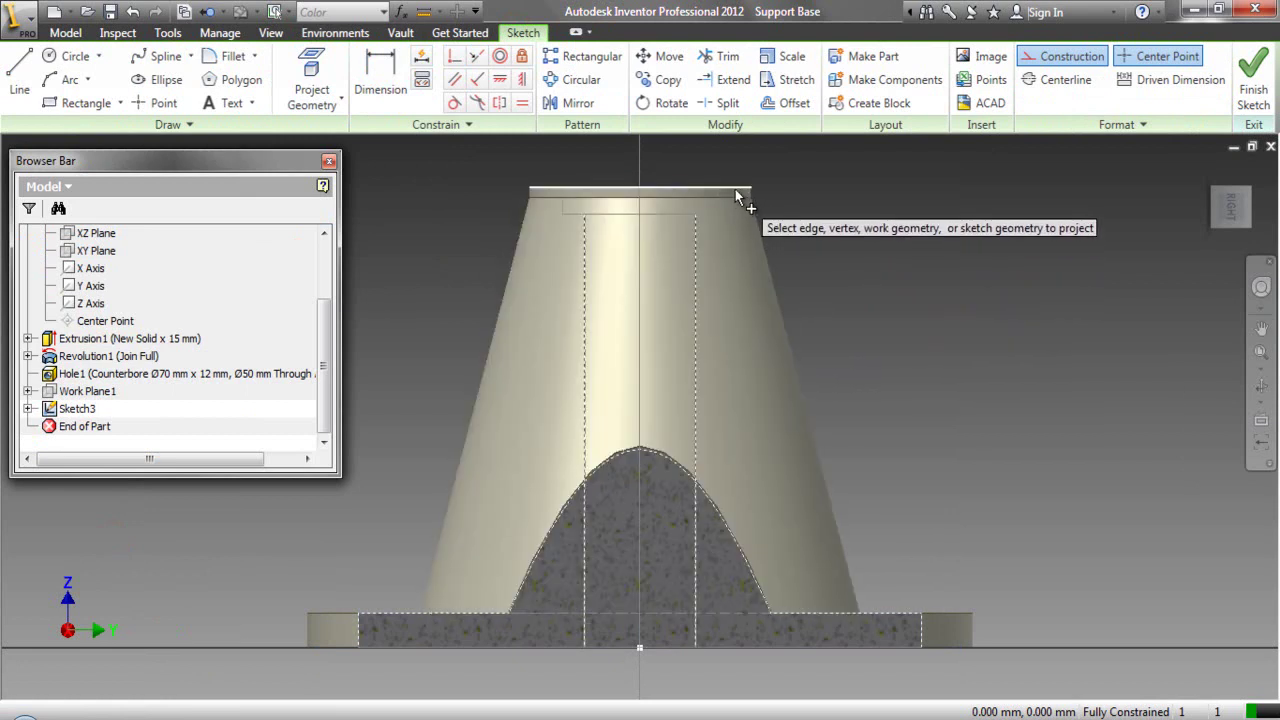
{"action": "left_click", "coordinate": [737, 198]}
{"action": "right_click", "coordinate": [832, 215]}
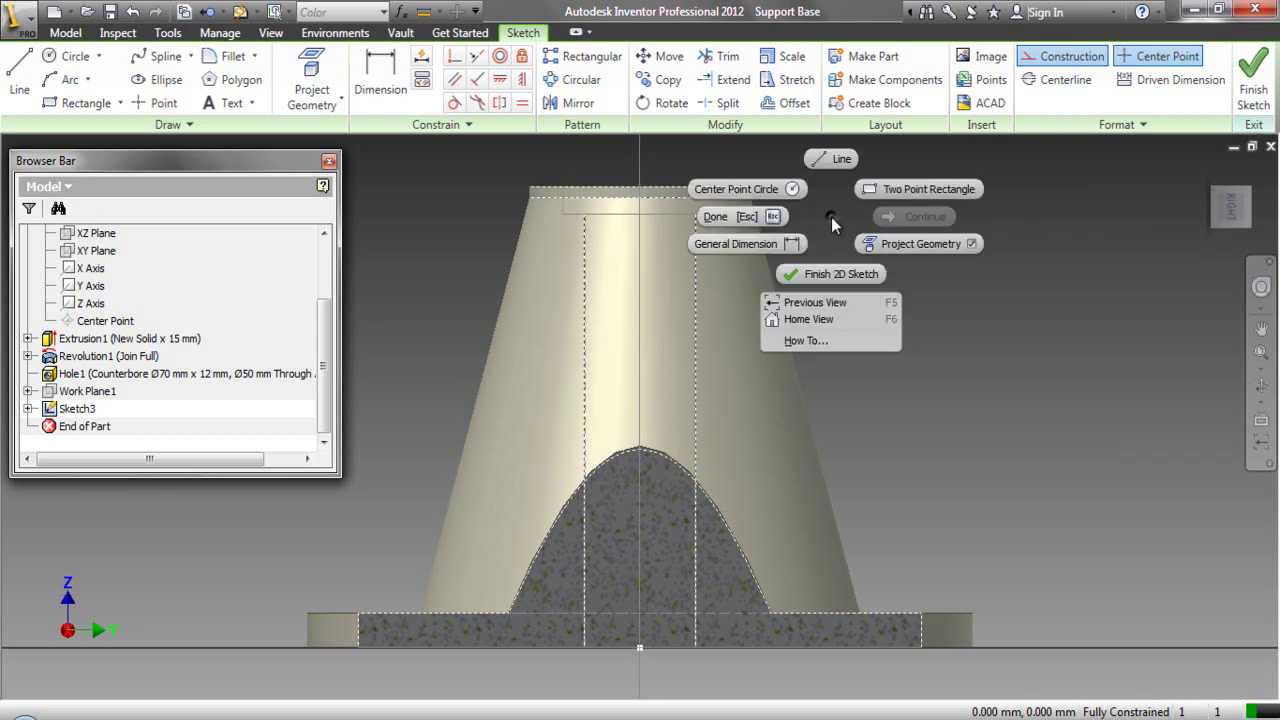
{"action": "left_click", "coordinate": [775, 220]}
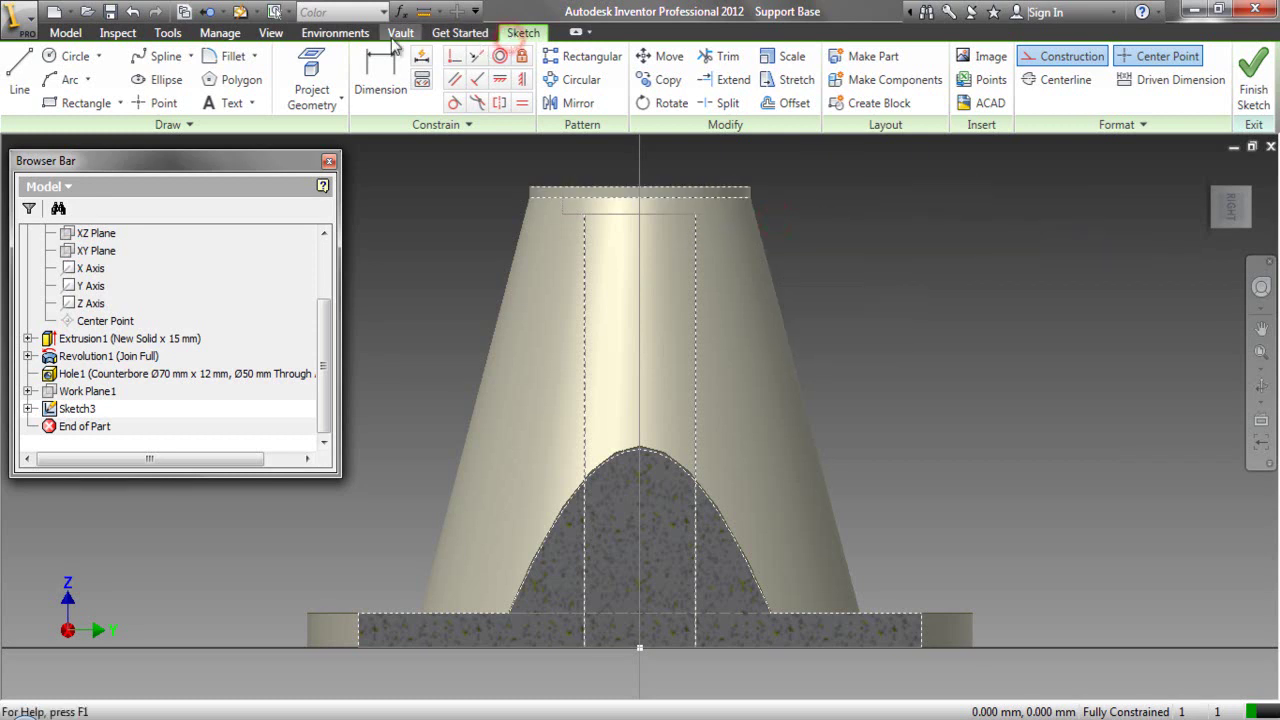
- Set the visual style back to Shaded with Edges and return to the sketch tools
{"action": "left_click", "coordinate": [271, 32]}
{"action": "left_click", "coordinate": [222, 82]}
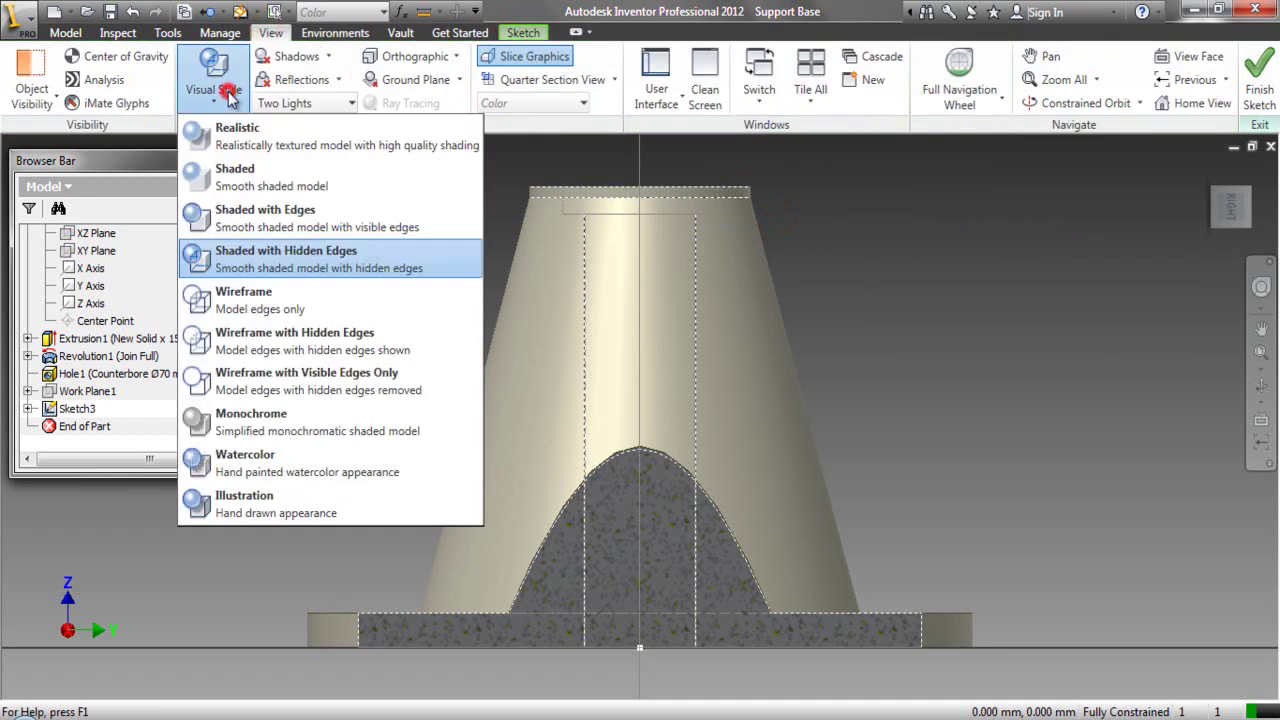
{"action": "left_click", "coordinate": [257, 224]}
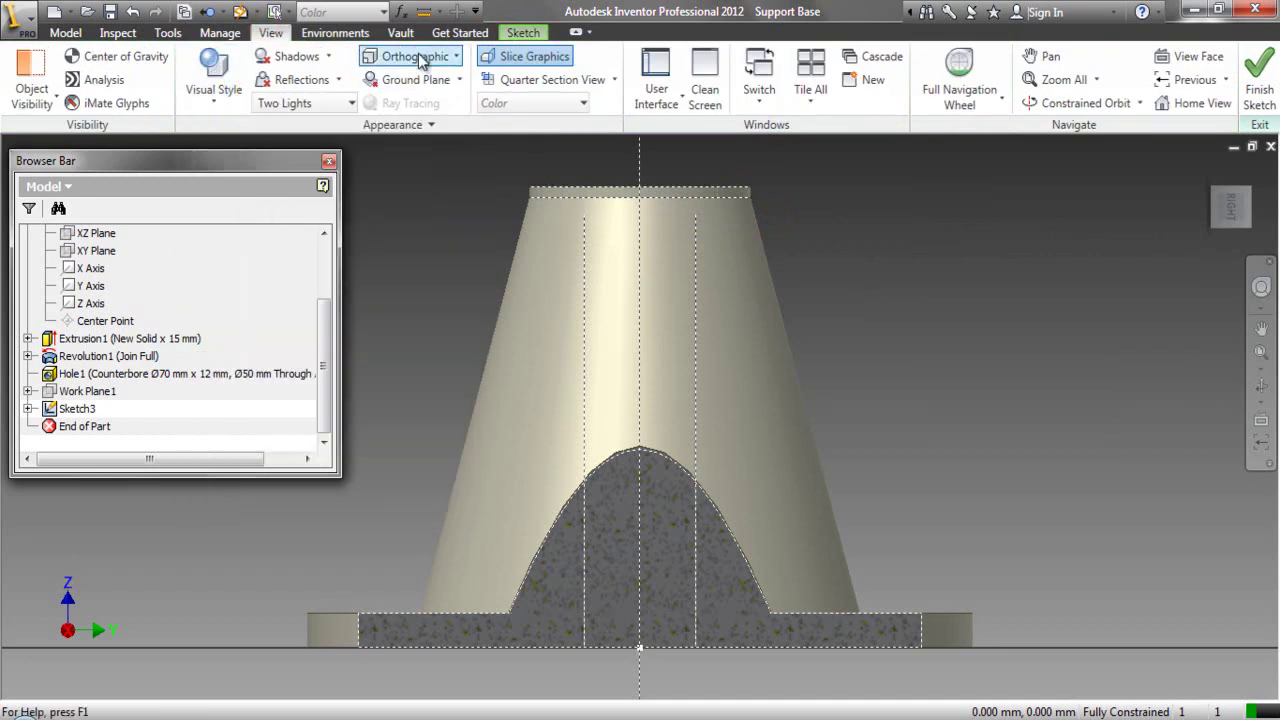
{"action": "left_click", "coordinate": [520, 32]}
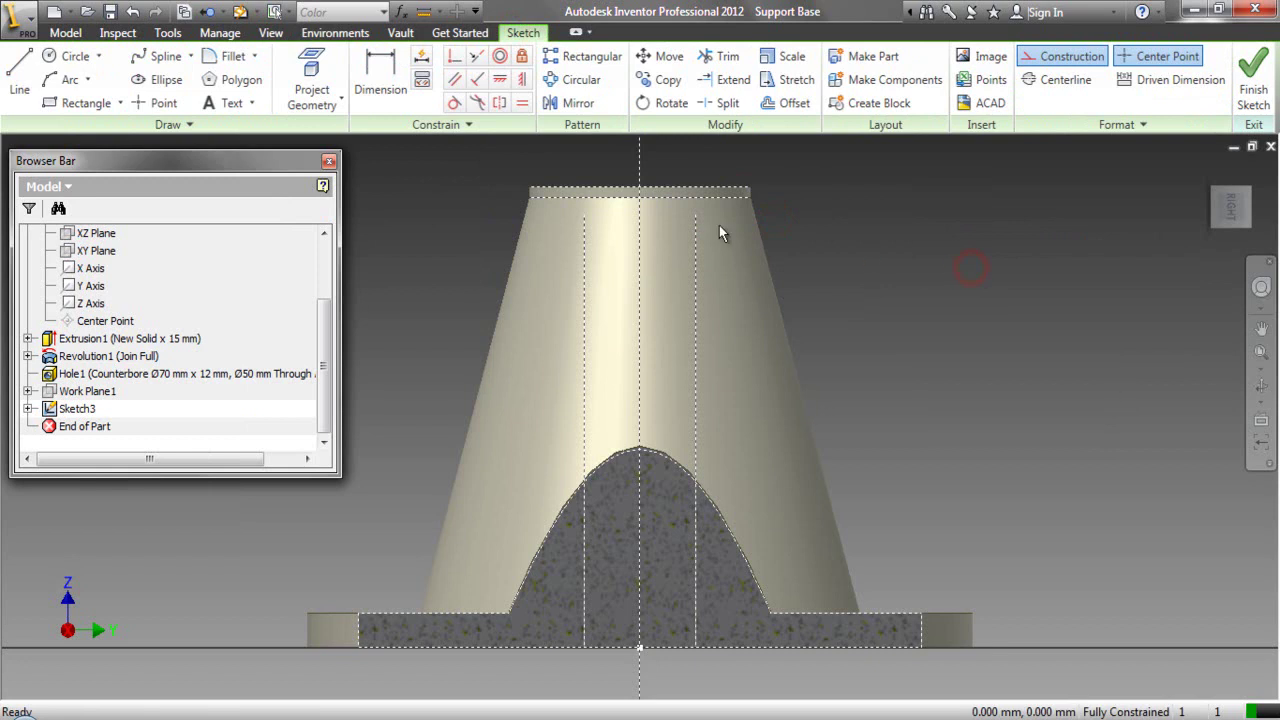
- Draw a 25 mm diameter circle centred on the projected vertical centreline in the upper part of the cone
{"action": "left_click", "coordinate": [72, 56]}
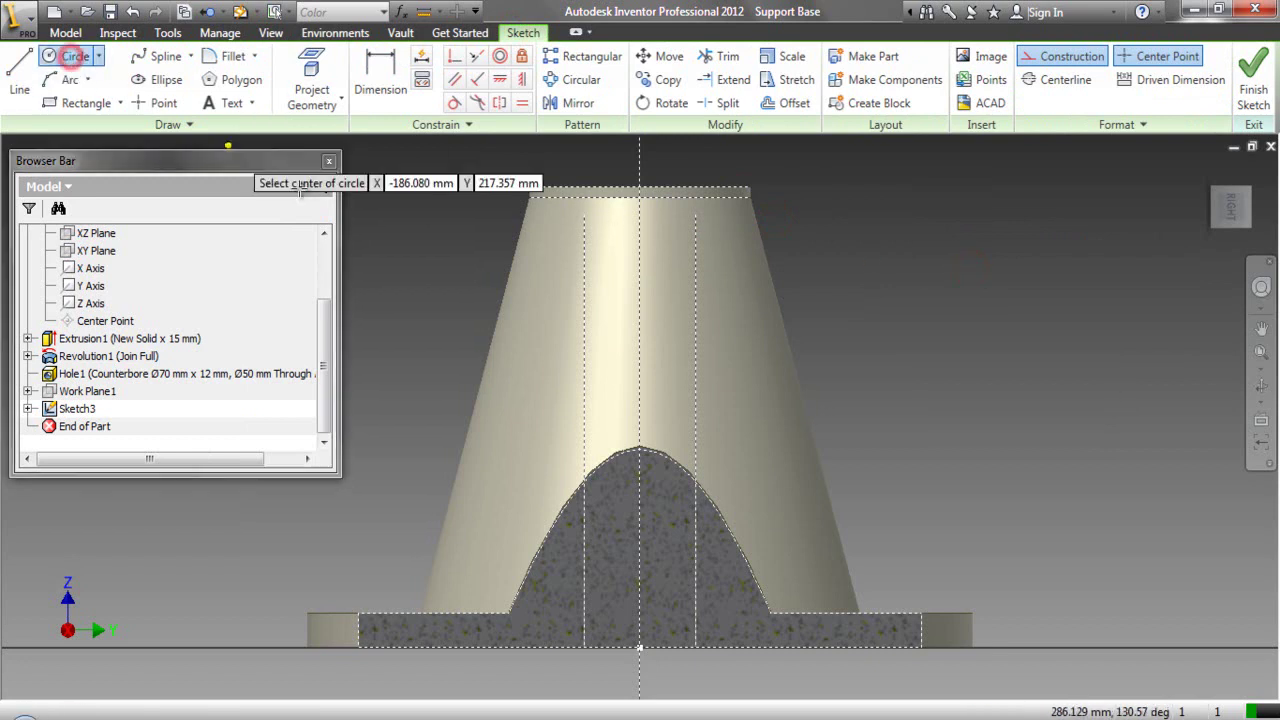
{"action": "left_click", "coordinate": [639, 289]}
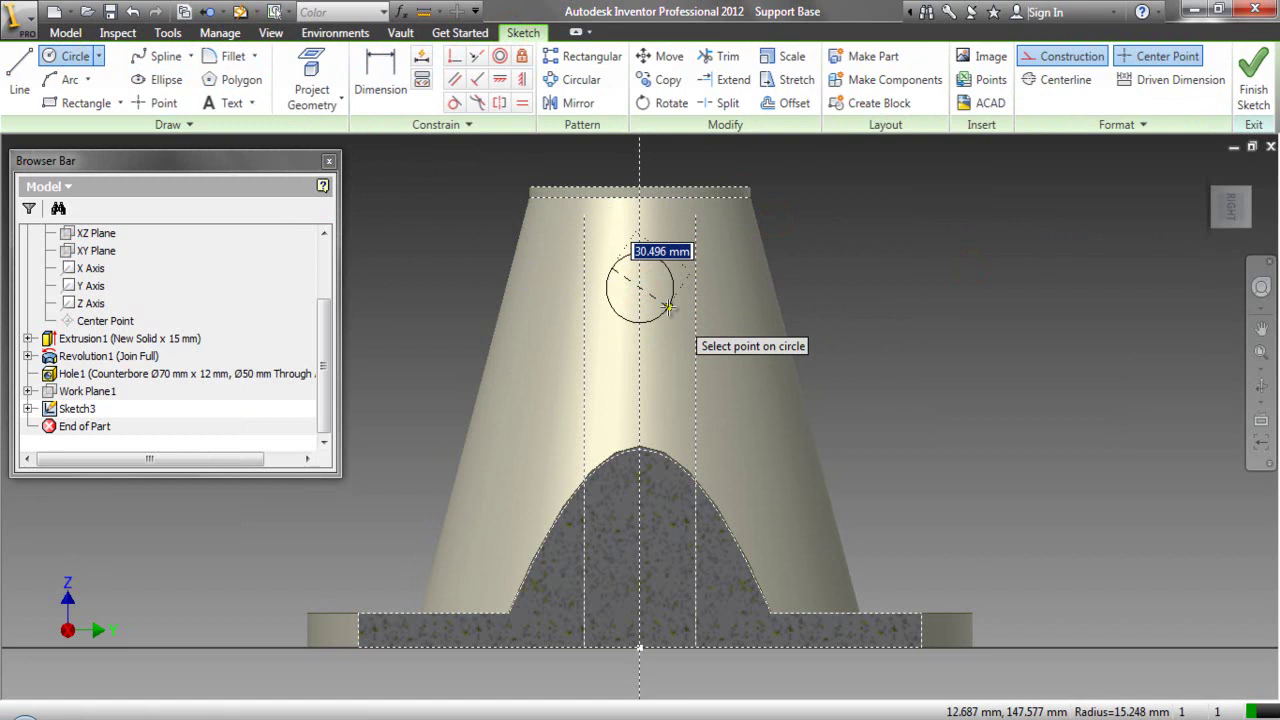
{"action": "type", "text": "25"}
{"action": "key", "text": "Return"}
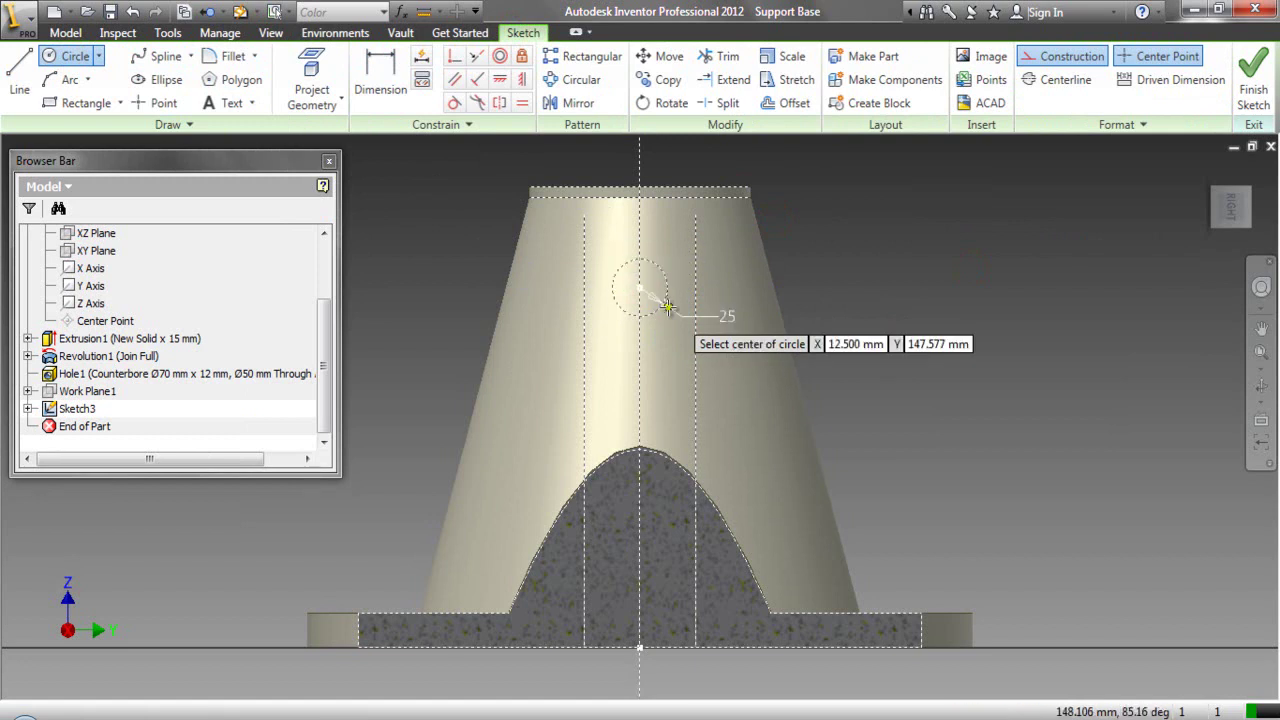
- Dimension the circle's centre 155 mm above the bottom edge of the base
{"action": "right_click", "coordinate": [680, 272]}
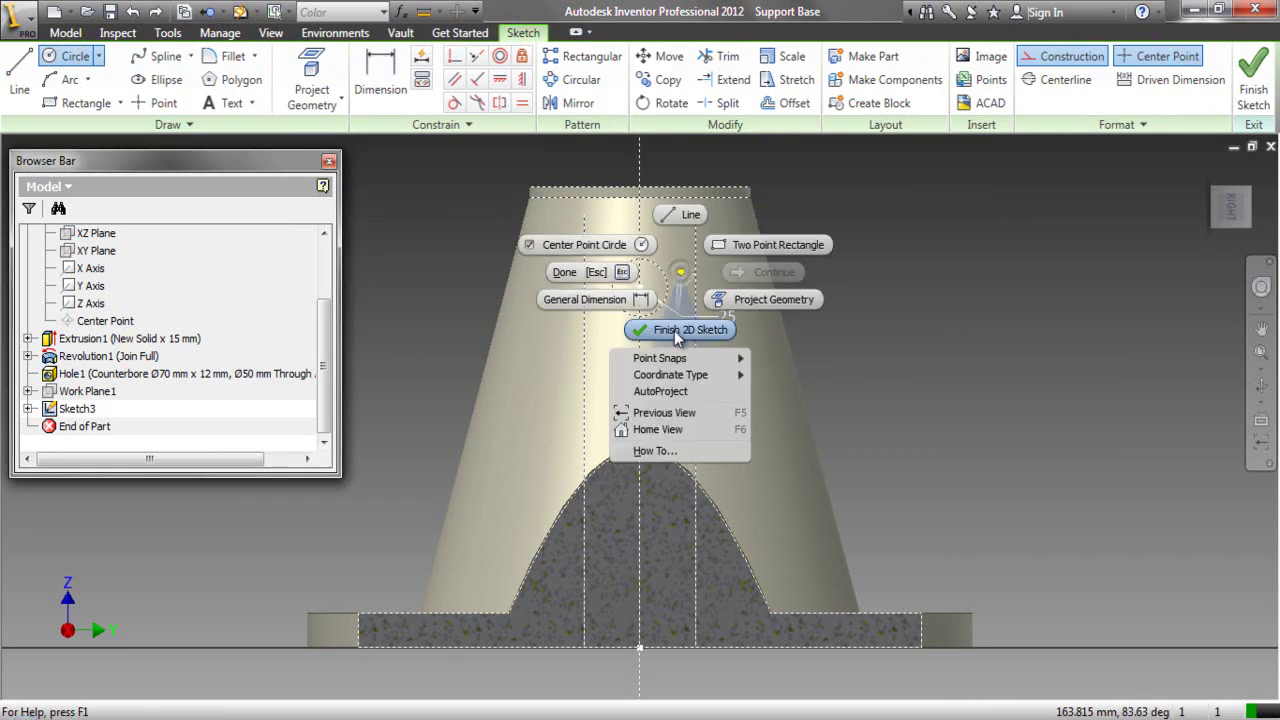
{"action": "left_click", "coordinate": [608, 294]}
{"action": "left_click", "coordinate": [555, 645]}
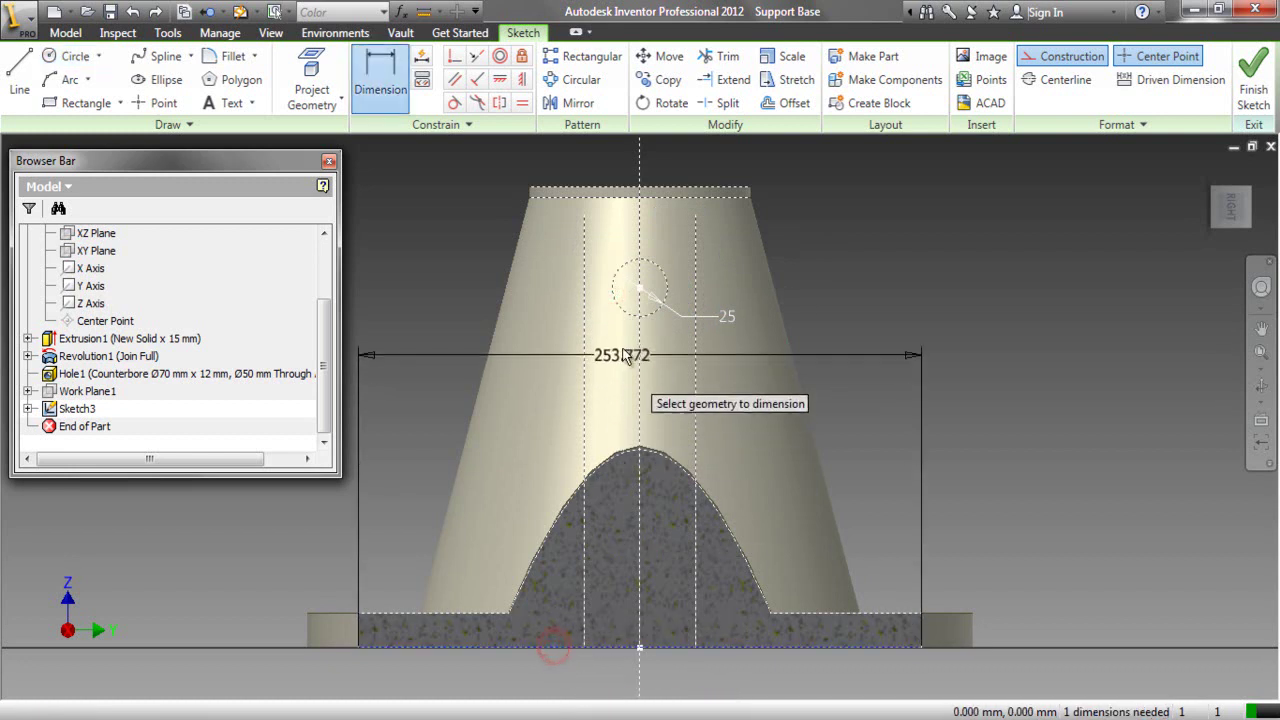
{"action": "left_click", "coordinate": [625, 315]}
{"action": "left_click", "coordinate": [428, 335]}
{"action": "type", "text": "155"}
{"action": "left_click", "coordinate": [497, 410]}
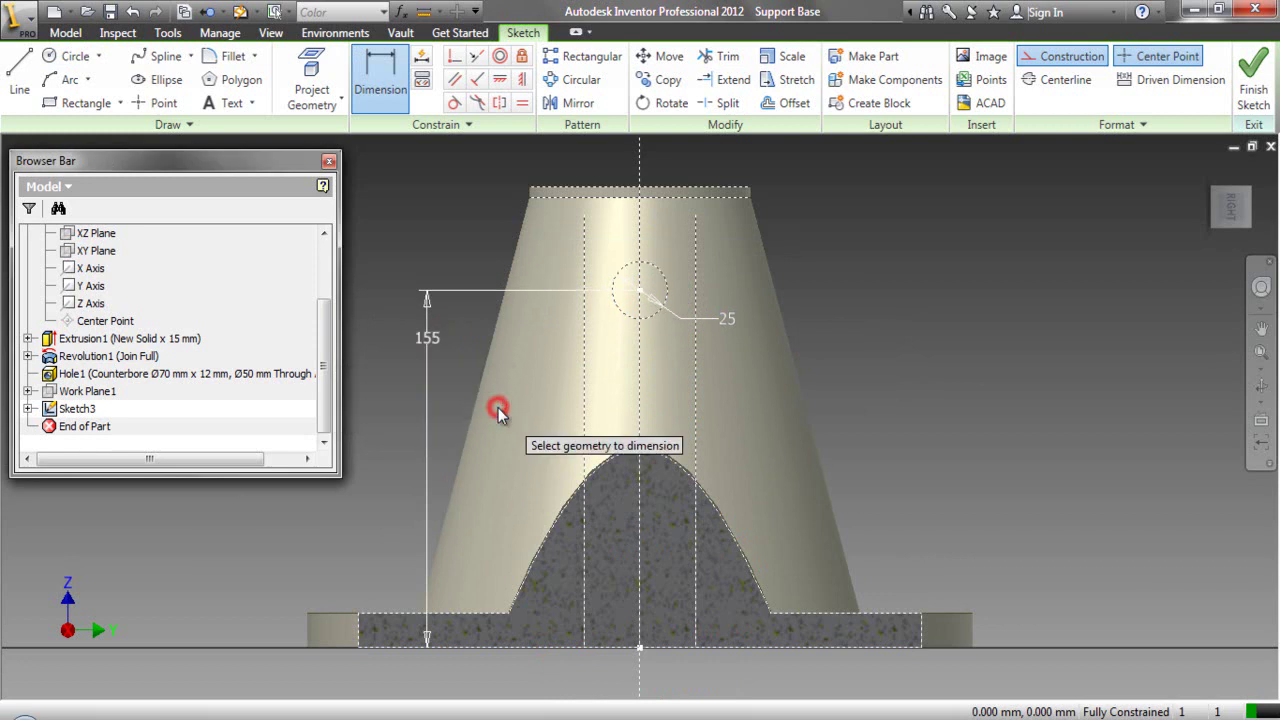
{"action": "right_click", "coordinate": [900, 254]}
{"action": "left_click", "coordinate": [838, 254]}
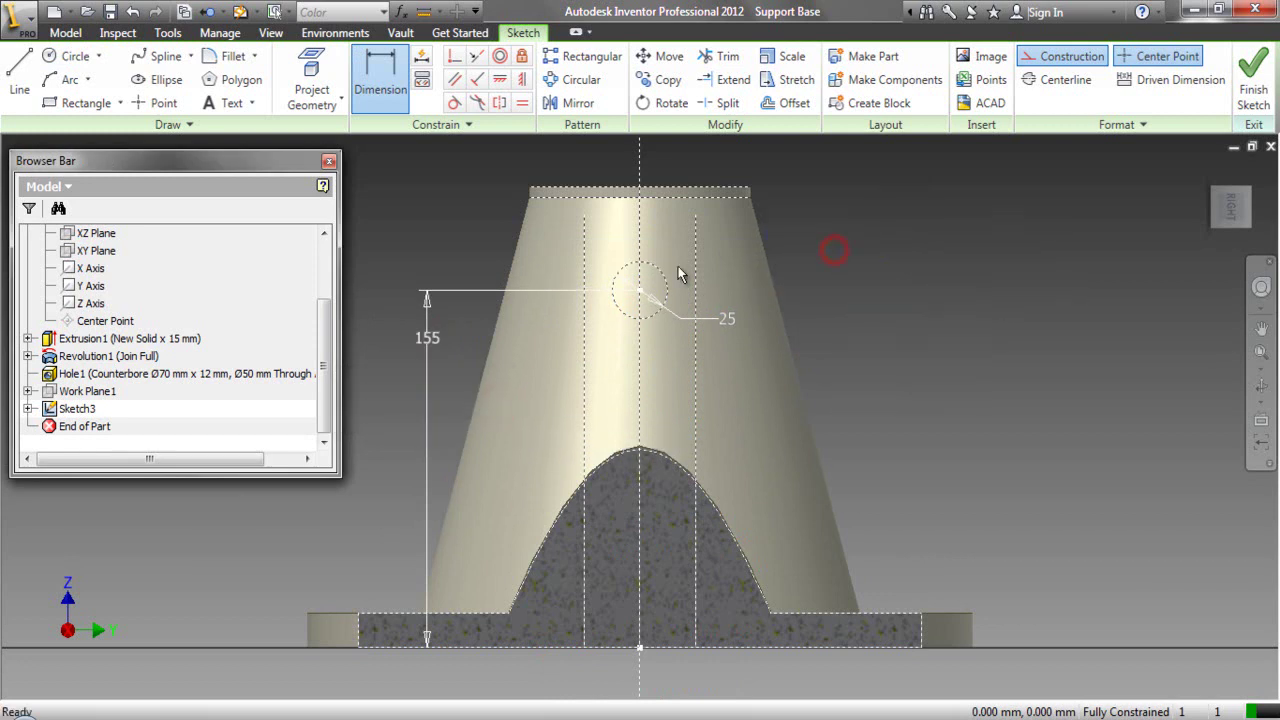
- Convert the 25 mm circle from construction to normal sketch geometry
{"action": "left_click", "coordinate": [652, 268]}
{"action": "left_click", "coordinate": [1036, 52]}
{"action": "left_click", "coordinate": [997, 334]}
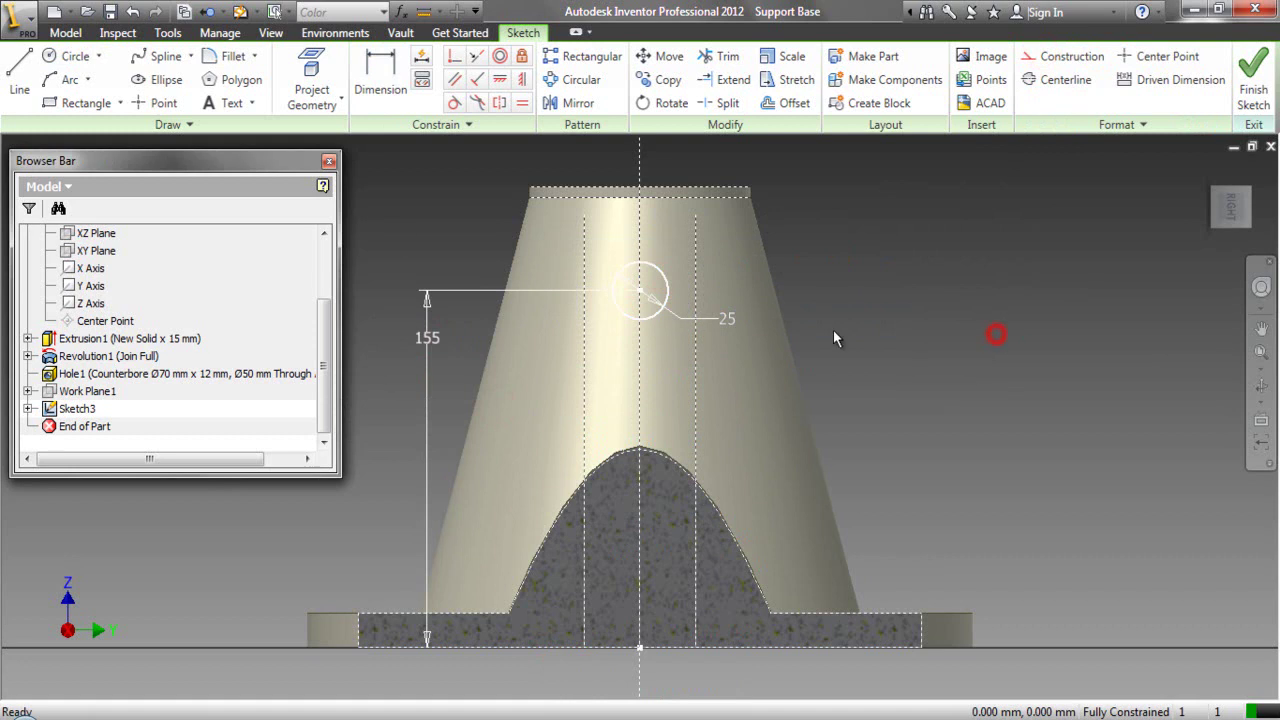
- Draw a rectangle about 50 mm wide around the 25 mm circle, spanning the two projected vertical hole edges
{"action": "left_click", "coordinate": [88, 103]}
{"action": "left_click", "coordinate": [585, 241]}
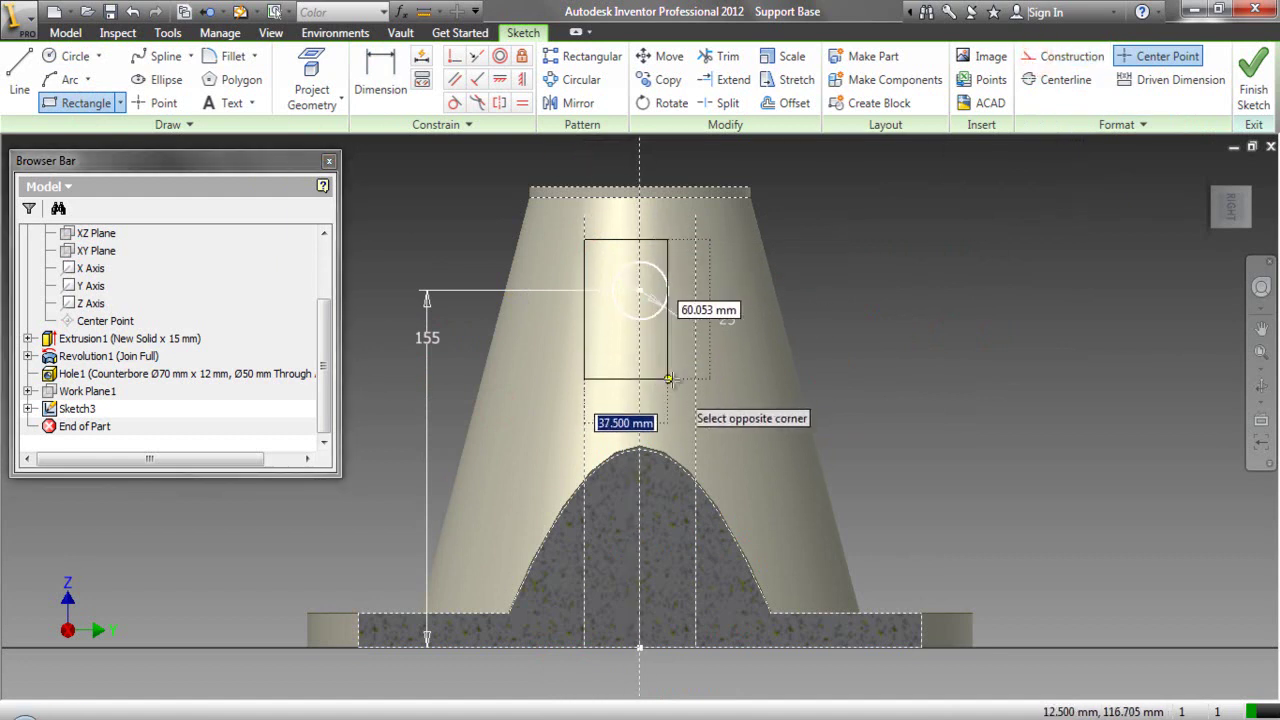
{"action": "left_click", "coordinate": [697, 393]}
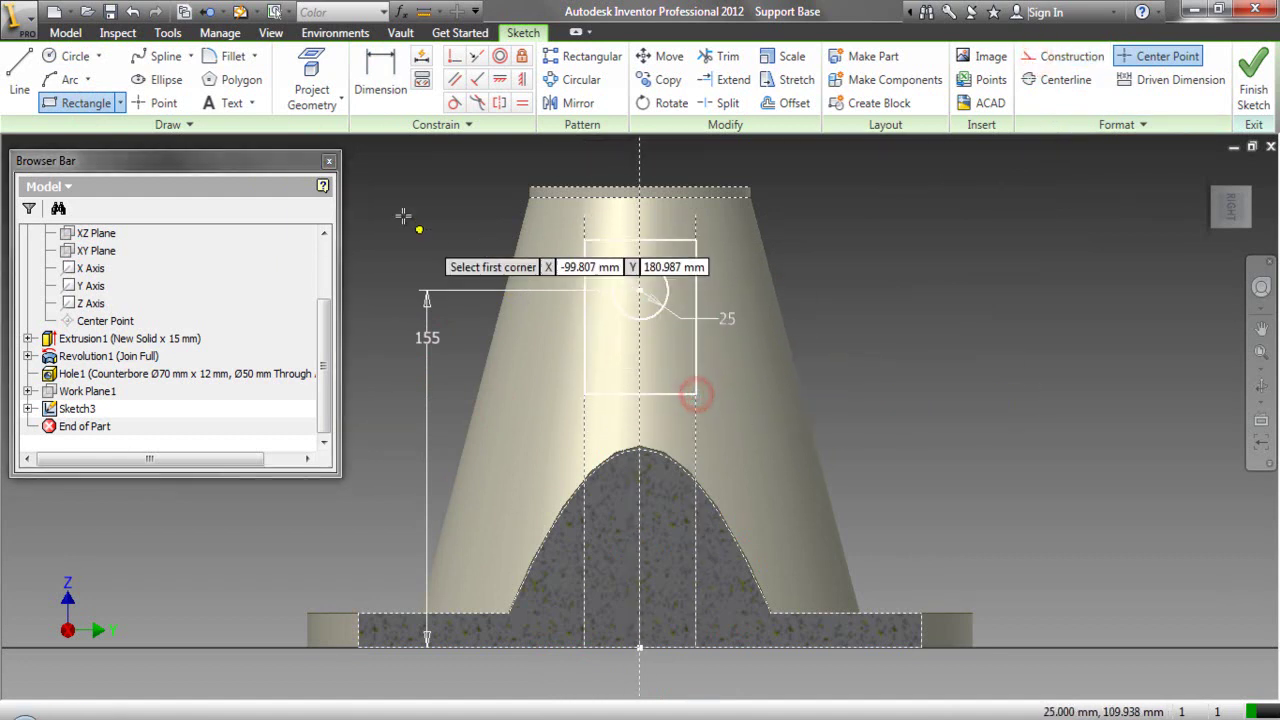
- Dimension the rectangle's top edge 25 mm below the top edge of the cone
{"action": "left_click", "coordinate": [380, 78]}
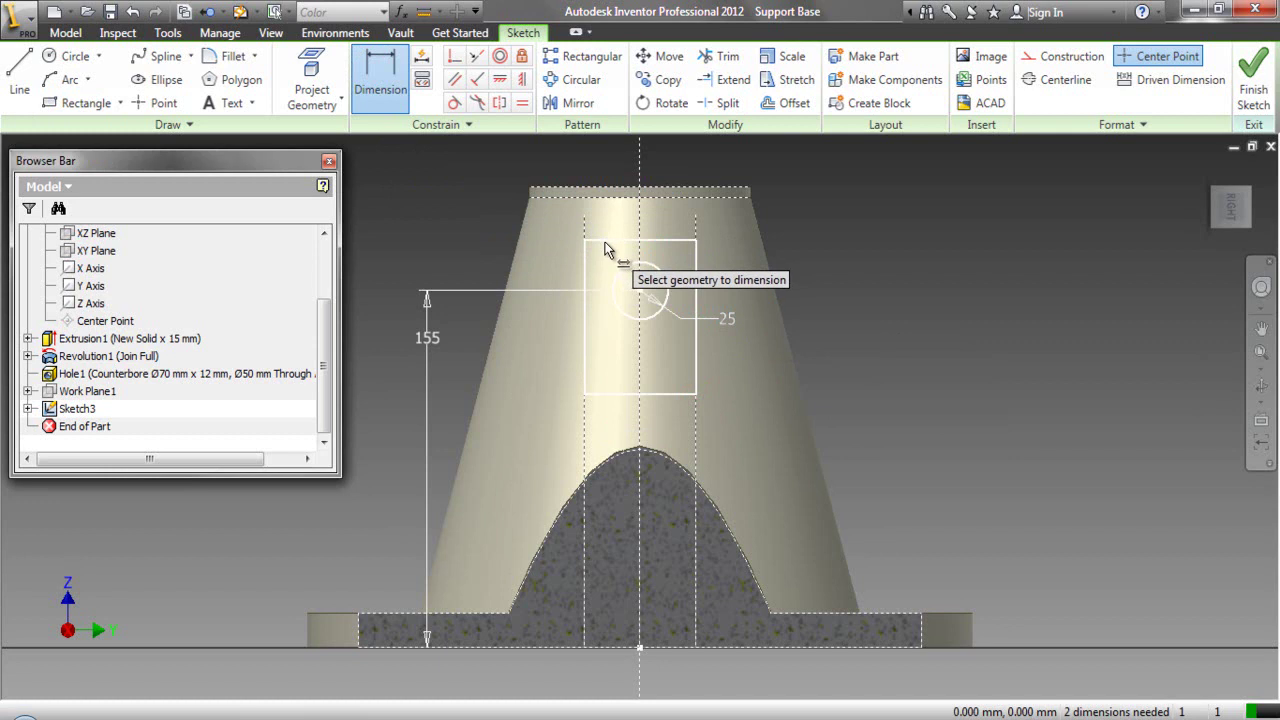
{"action": "left_click", "coordinate": [600, 240]}
{"action": "left_click", "coordinate": [593, 188]}
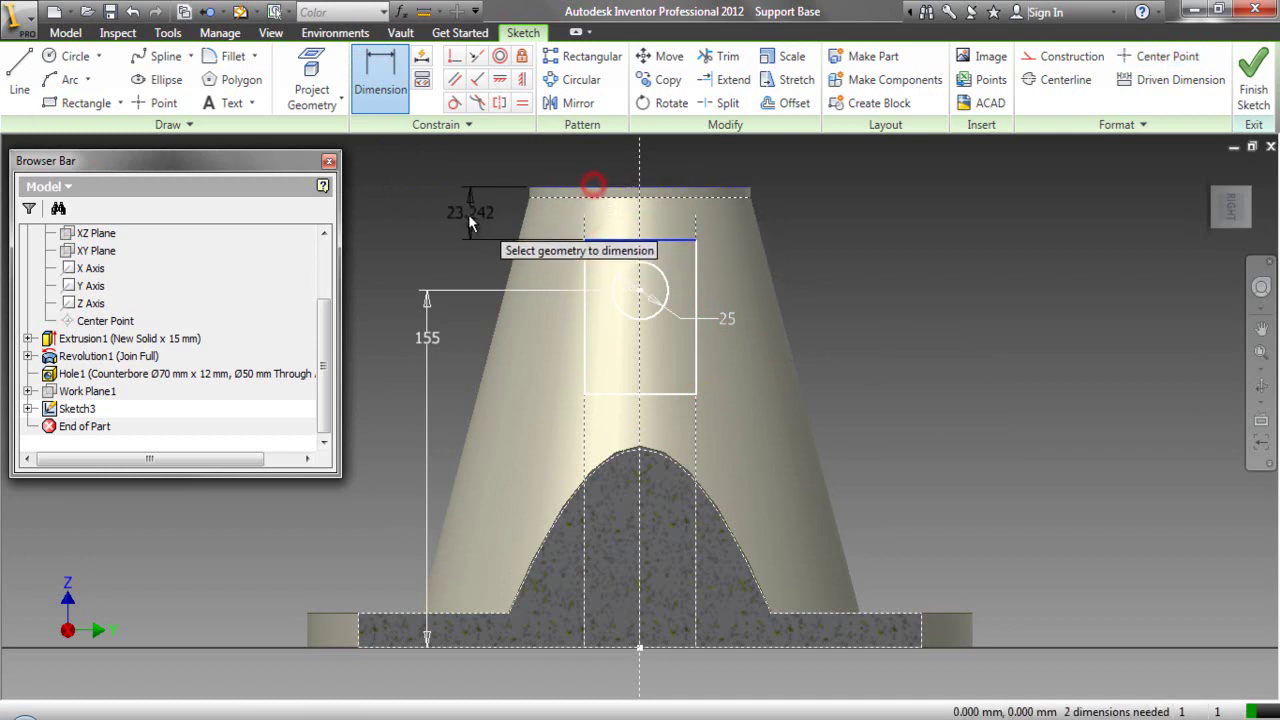
{"action": "left_click", "coordinate": [468, 214]}
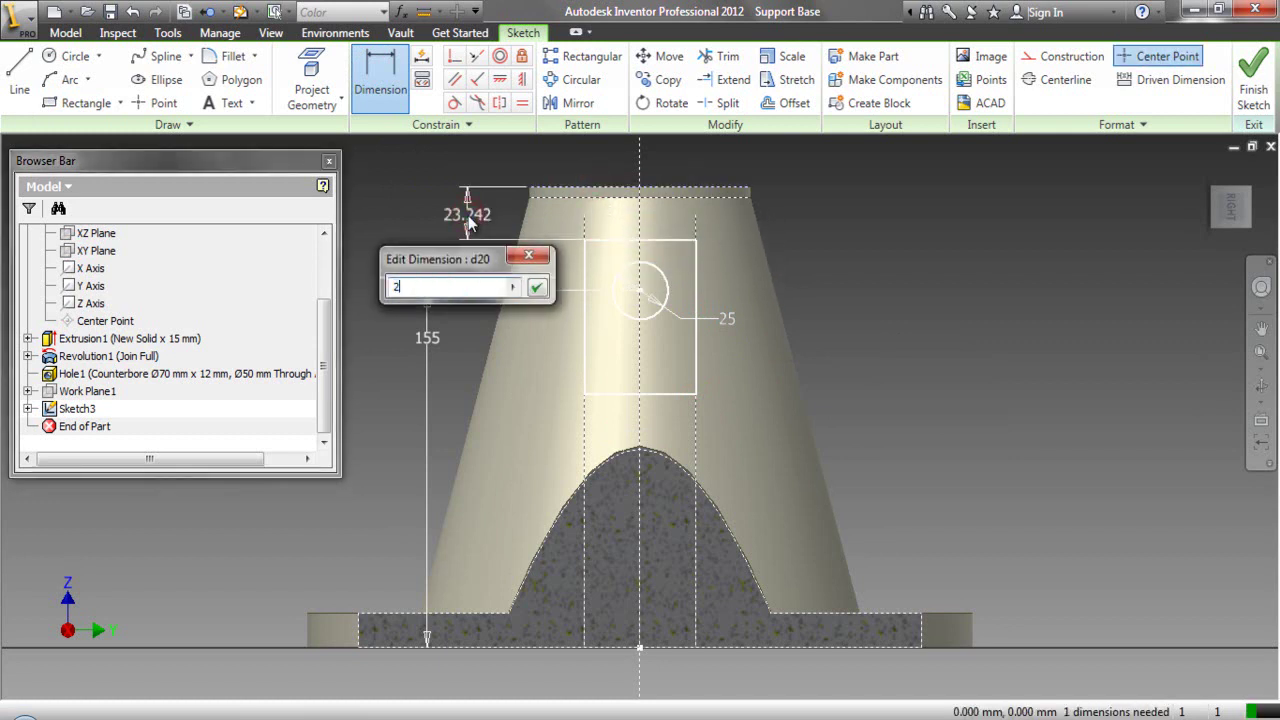
{"action": "key", "text": "Return"}
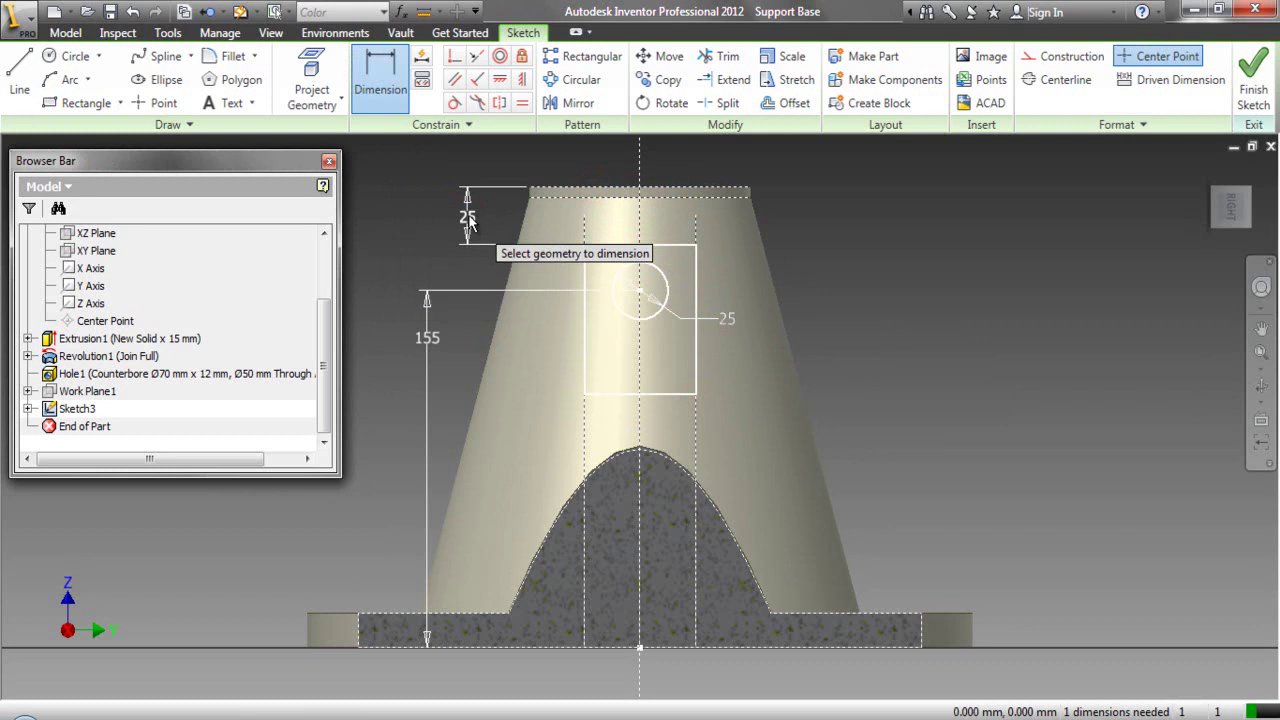
{"action": "right_click", "coordinate": [424, 202]}
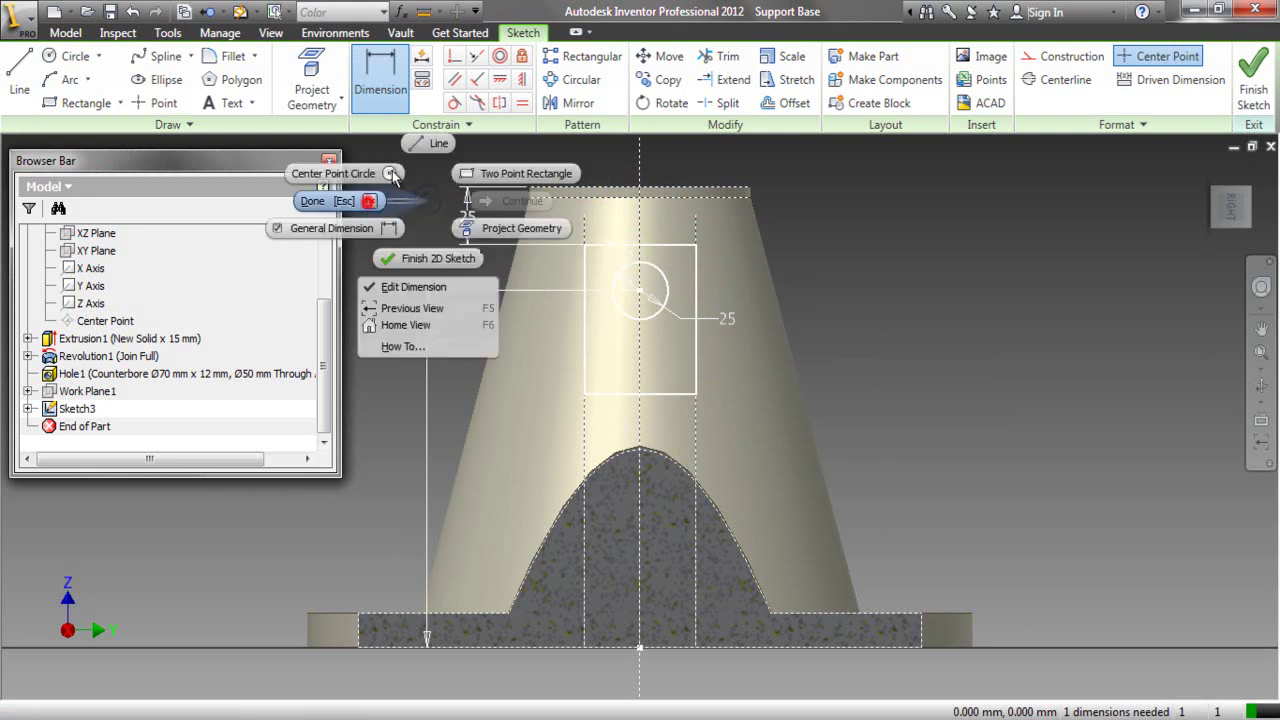
{"action": "left_click", "coordinate": [367, 202]}
- Constrain the rectangle's lower corner coincident with the projected curve on the sectioned cone
{"action": "left_click", "coordinate": [455, 58]}
{"action": "left_click", "coordinate": [584, 394]}
{"action": "left_click", "coordinate": [608, 458]}
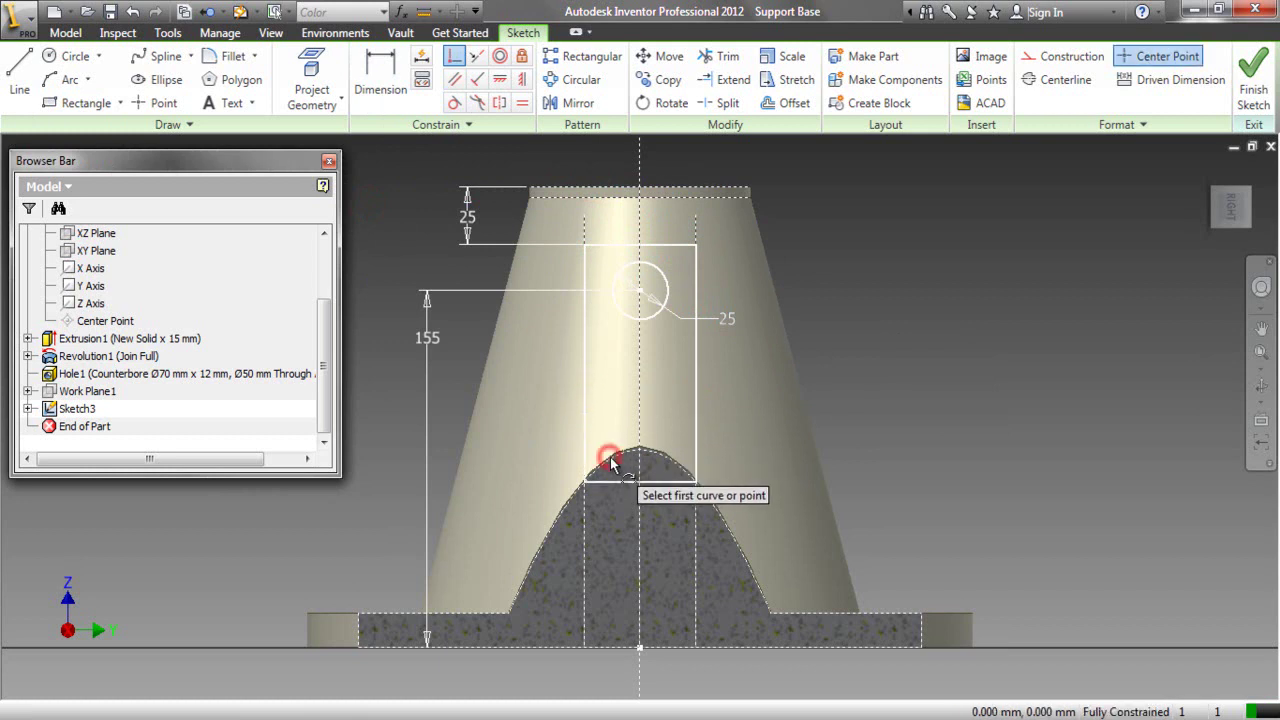
{"action": "right_click", "coordinate": [876, 394]}
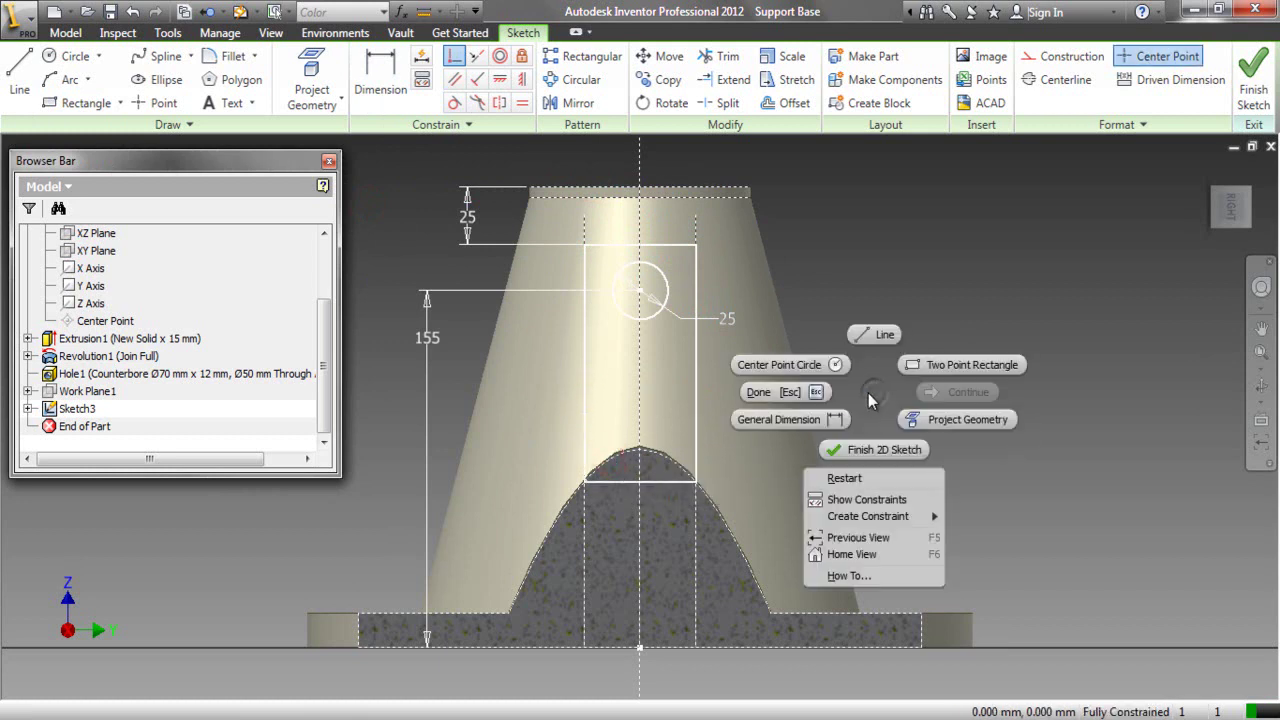
{"action": "left_click", "coordinate": [793, 392]}
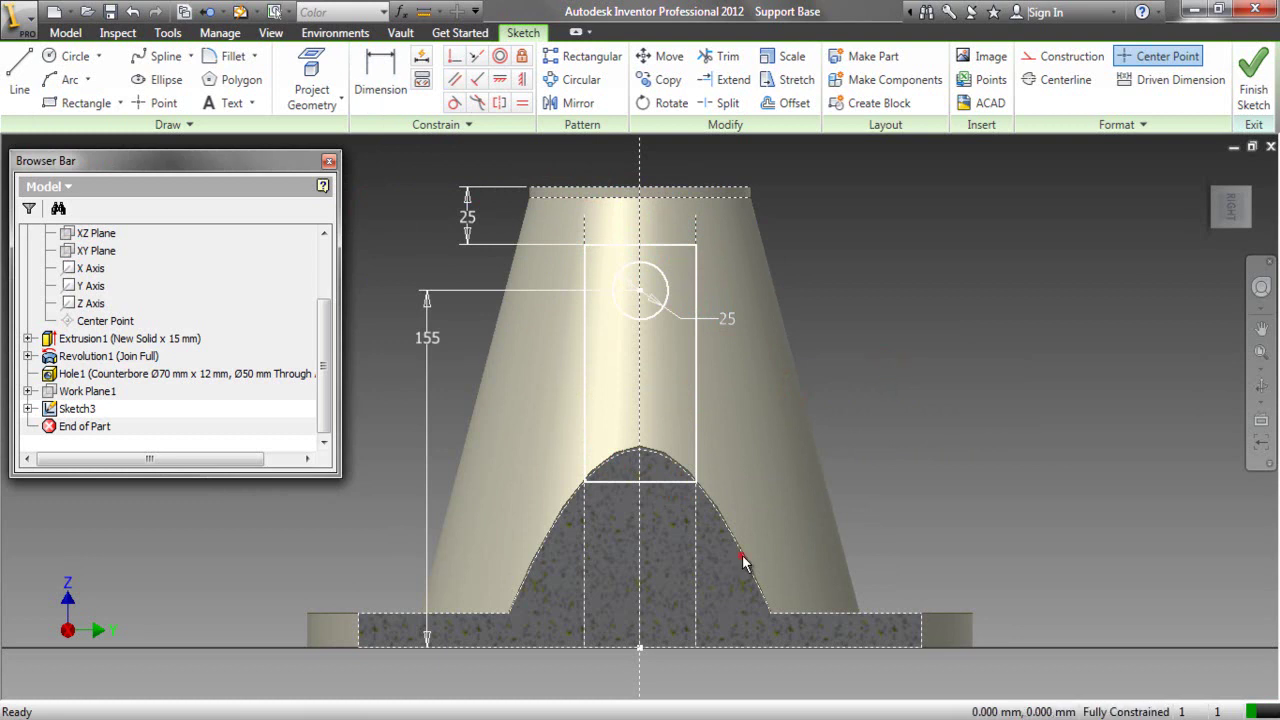
- Convert the projected cone curve to normal sketch geometry, finish the sketch and return to the home view
{"action": "left_click", "coordinate": [1036, 56]}
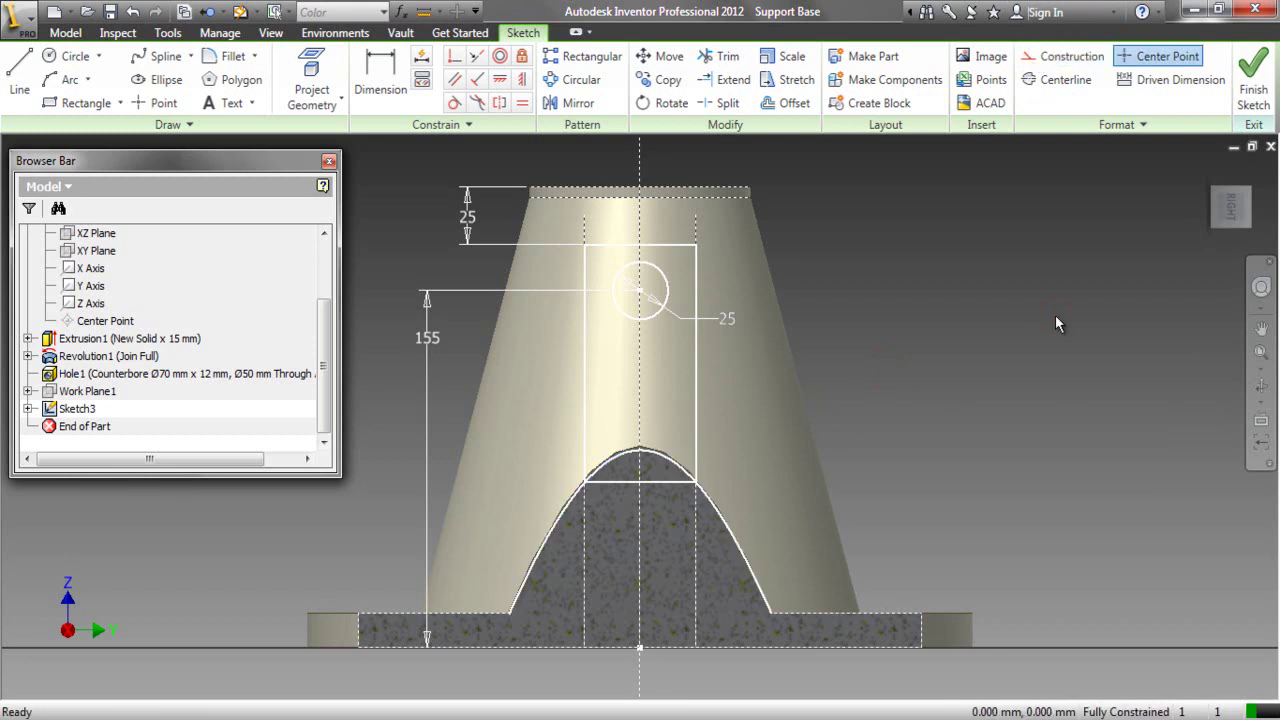
{"action": "left_click", "coordinate": [1262, 84]}
{"action": "left_click", "coordinate": [1207, 171]}
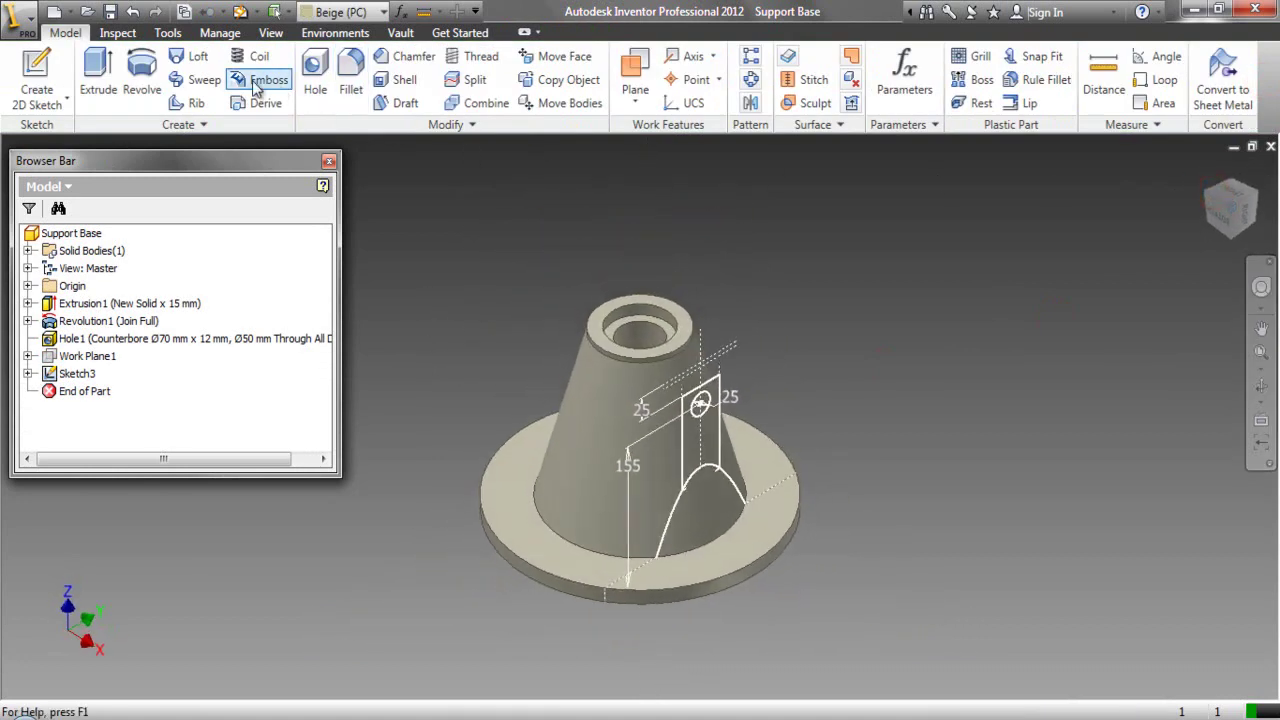
- Extrude the rectangular profile above the curve, including the circle's area, with extents To the inner face of the 50 mm hole
{"action": "left_click", "coordinate": [96, 80]}
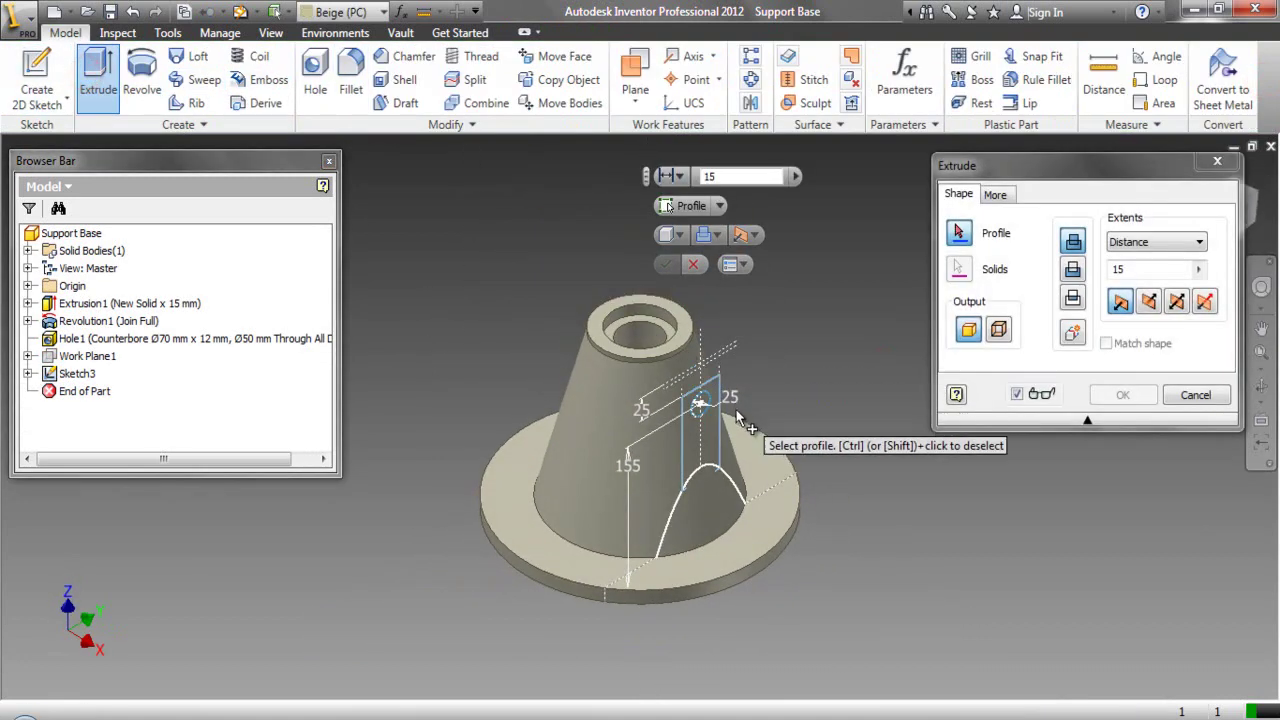
{"action": "scroll", "coordinate": [700, 418], "scroll_direction": "down", "scroll_amount": 3}
{"action": "left_click", "coordinate": [702, 425]}
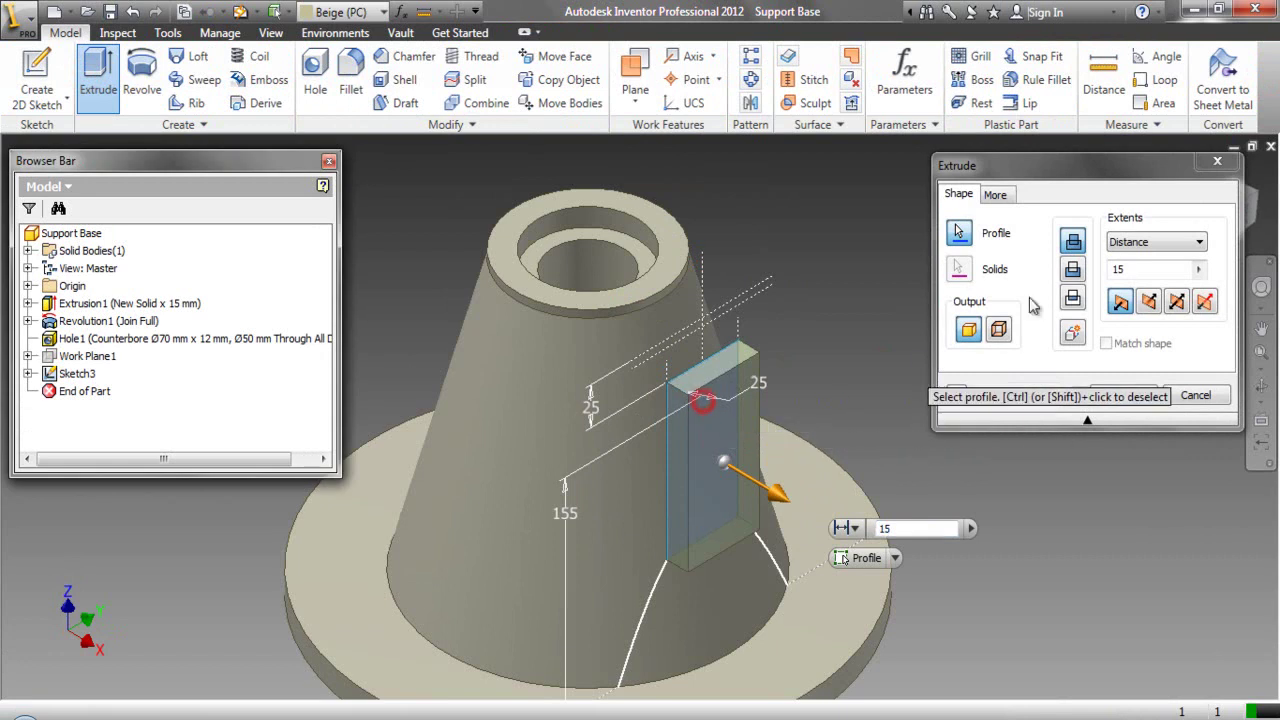
{"action": "left_click", "coordinate": [1117, 252]}
{"action": "left_click", "coordinate": [1114, 286]}
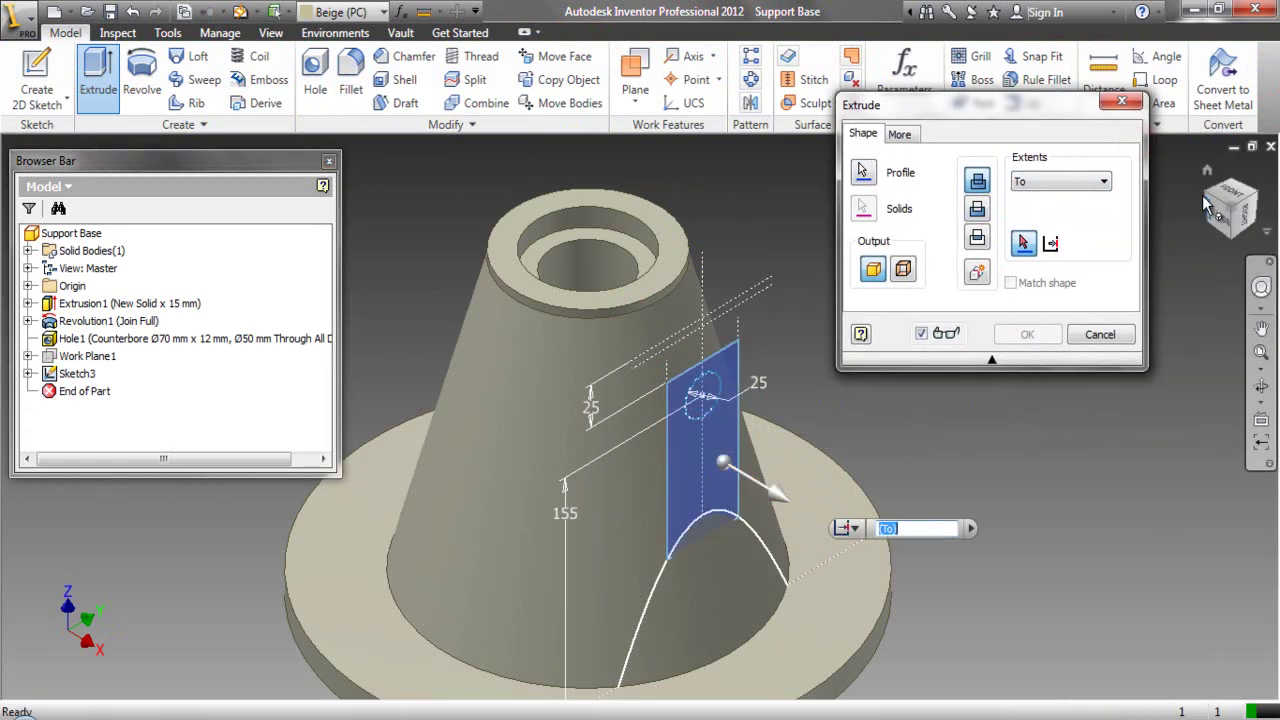
{"action": "left_click", "coordinate": [1212, 205]}
{"action": "scroll", "coordinate": [657, 335], "scroll_direction": "up", "scroll_amount": 4}
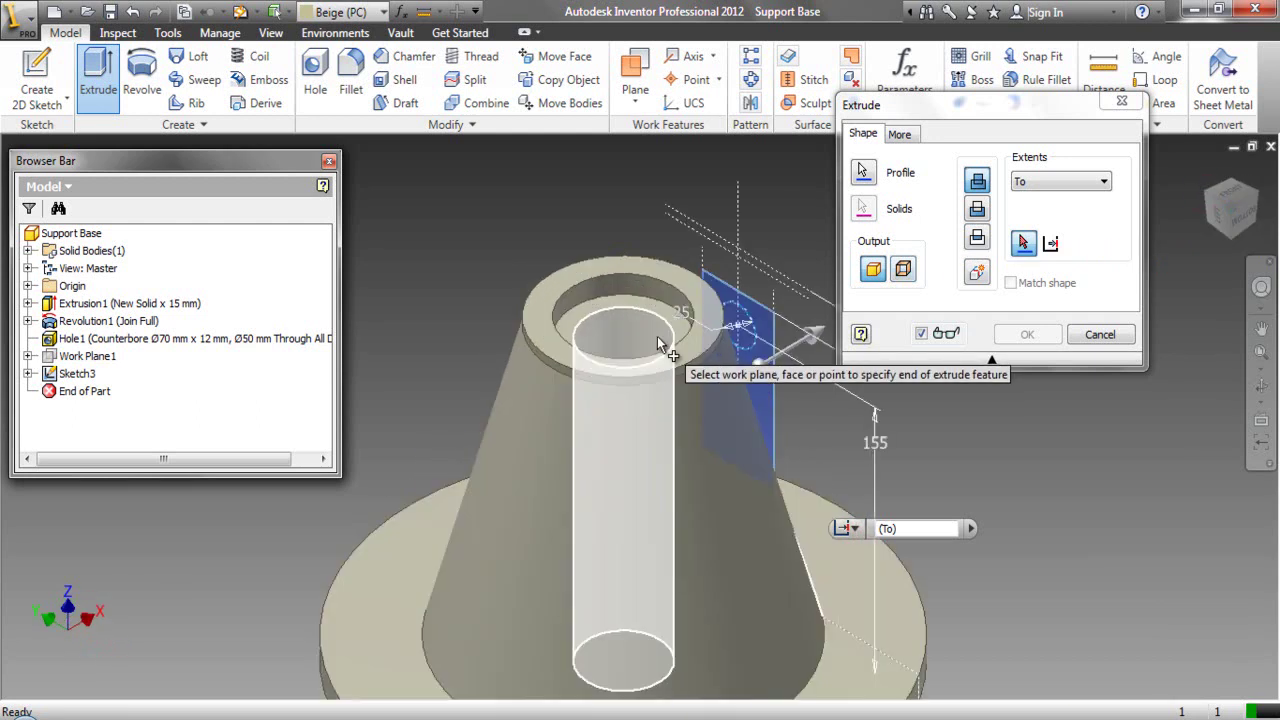
{"action": "left_click", "coordinate": [666, 335]}
{"action": "left_click", "coordinate": [1056, 338]}
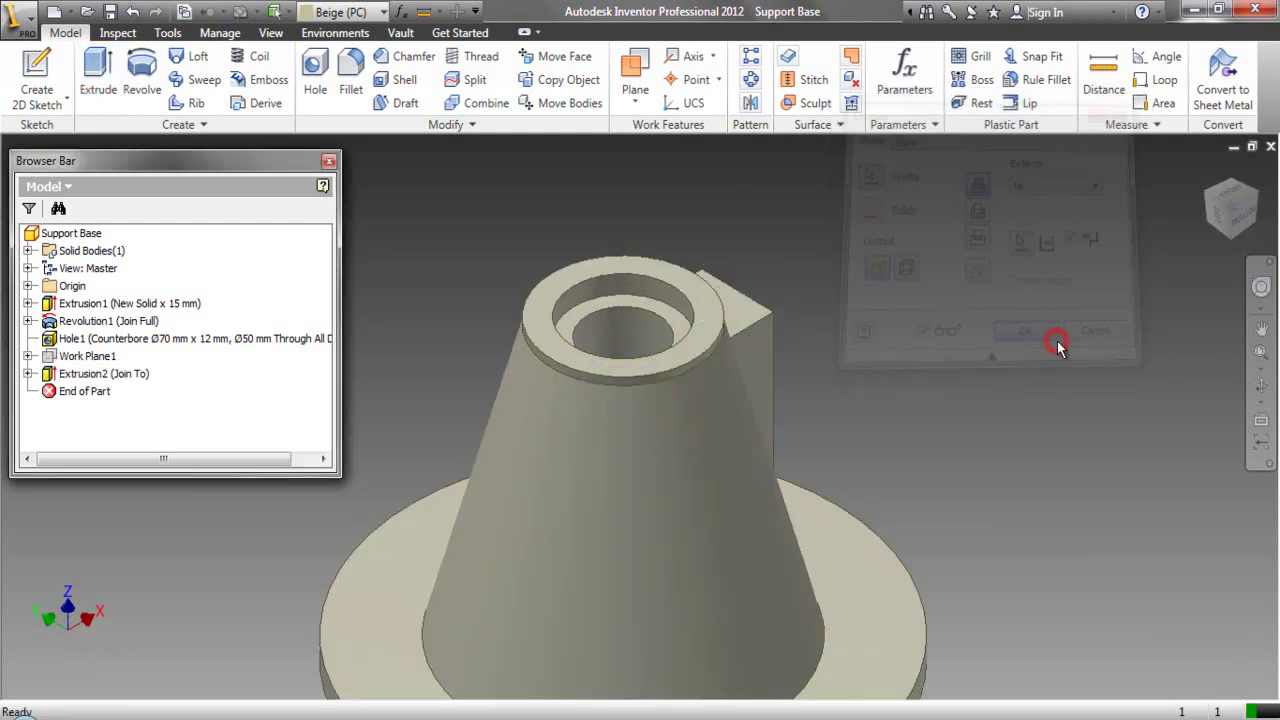
- Inspect the side extrusion on the cone from different angles and return to the home view
{"action": "left_click", "coordinate": [1262, 200]}
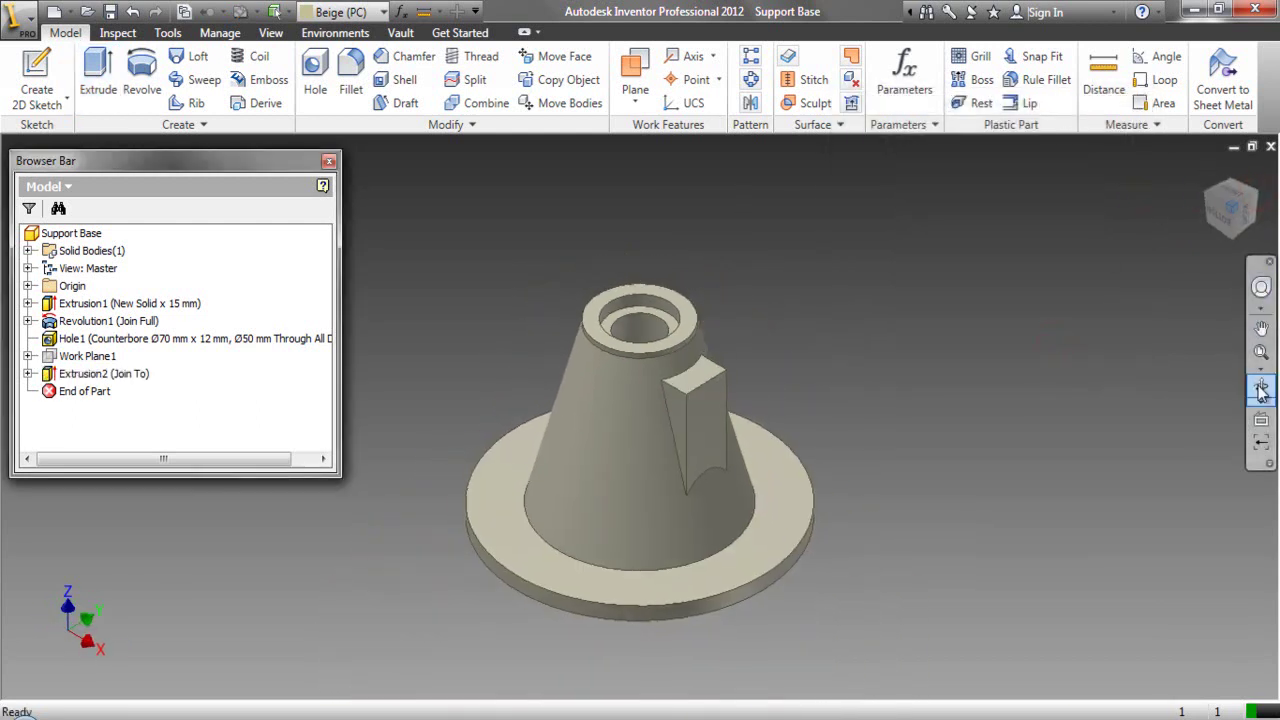
{"action": "left_click", "coordinate": [1261, 385]}
{"action": "scroll", "coordinate": [675, 373], "scroll_direction": "up", "scroll_amount": 2}
{"action": "left_click_drag", "start_coordinate": [675, 373], "coordinate": [882, 295]}
{"action": "left_click", "coordinate": [1203, 173]}
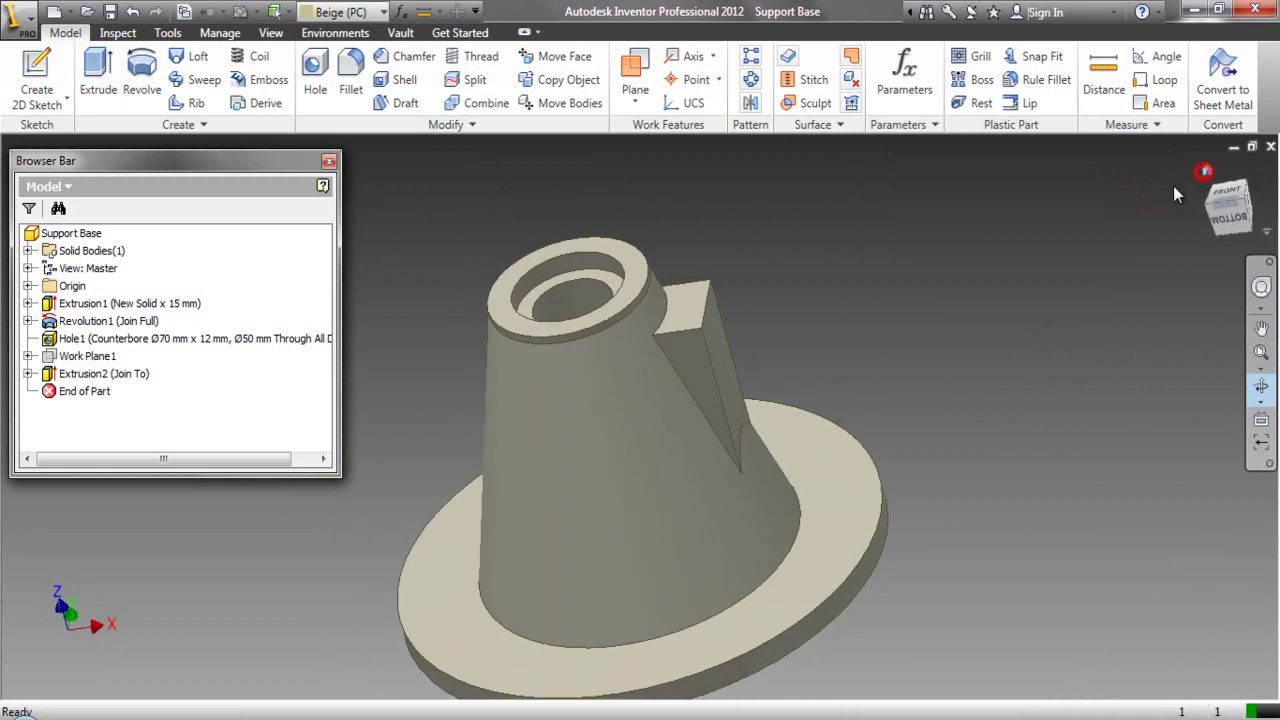
{"action": "right_click", "coordinate": [648, 404]}
{"action": "left_click", "coordinate": [660, 406]}
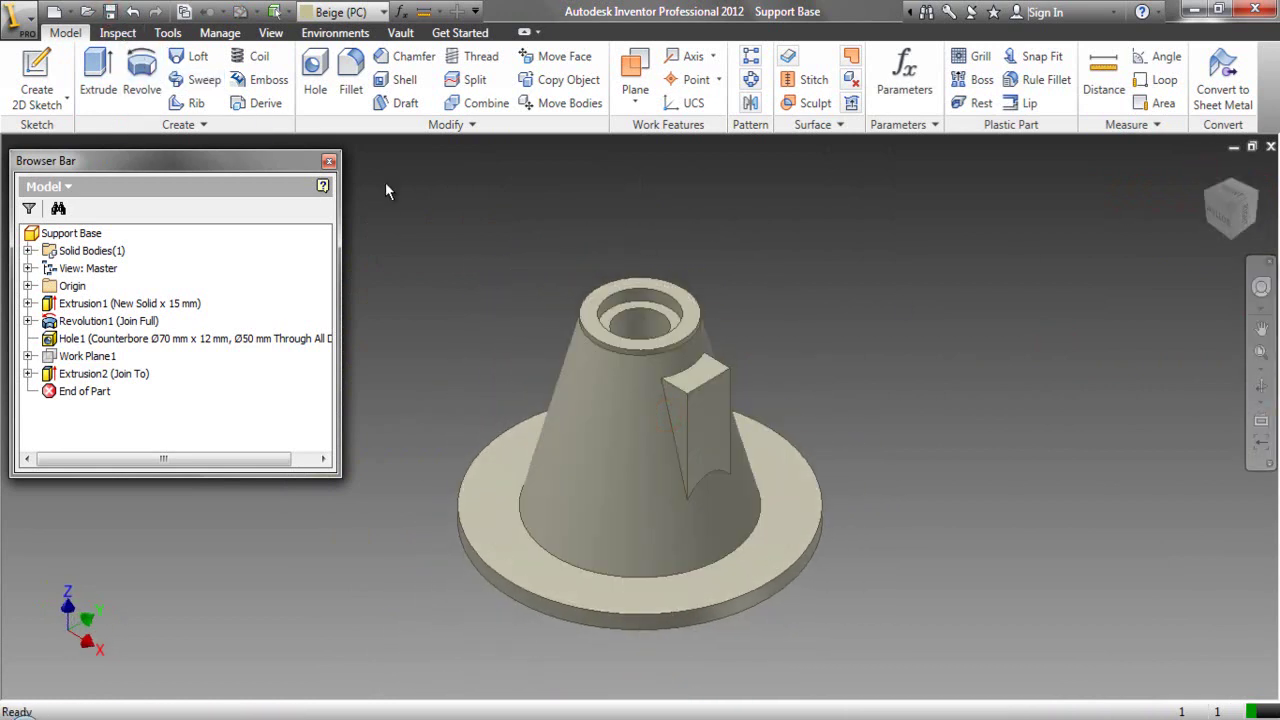
- Apply a full round fillet to the top of the side boss, using its top as centre face and both sides as side faces
{"action": "left_click", "coordinate": [350, 78]}
{"action": "left_click", "coordinate": [392, 234]}
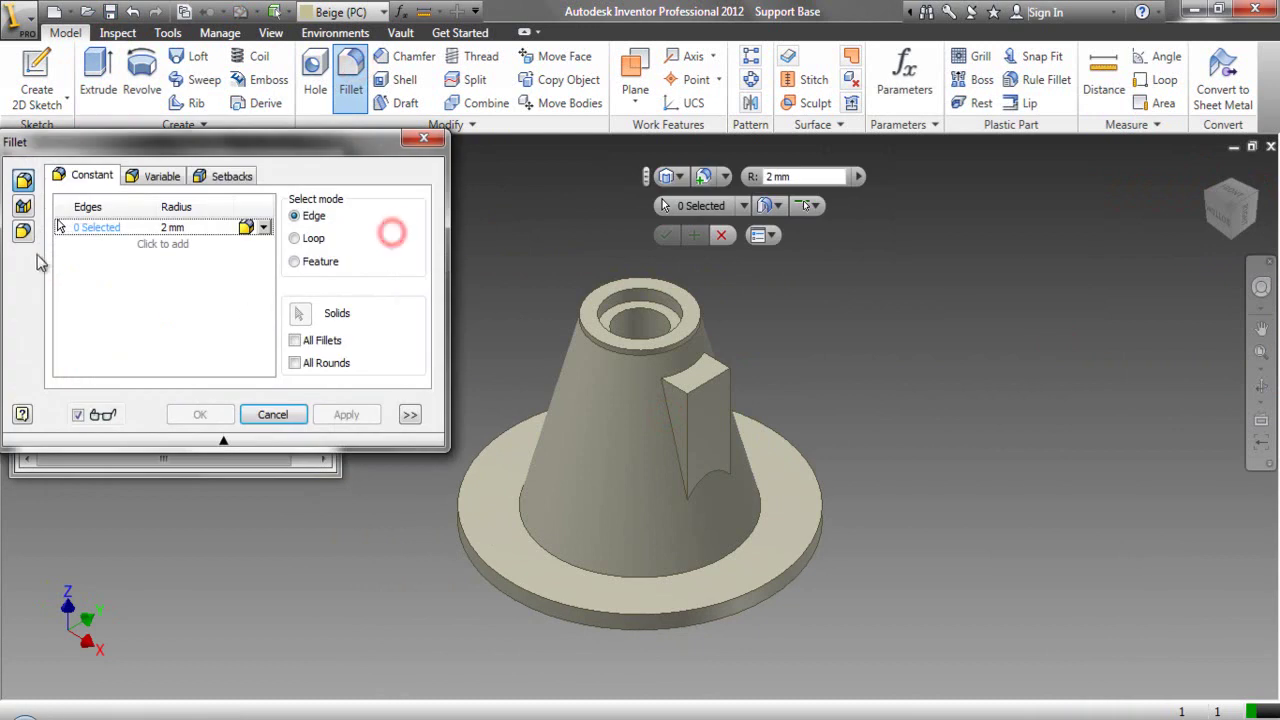
{"action": "left_click", "coordinate": [23, 234]}
{"action": "scroll", "coordinate": [676, 408], "scroll_direction": "down", "scroll_amount": 3}
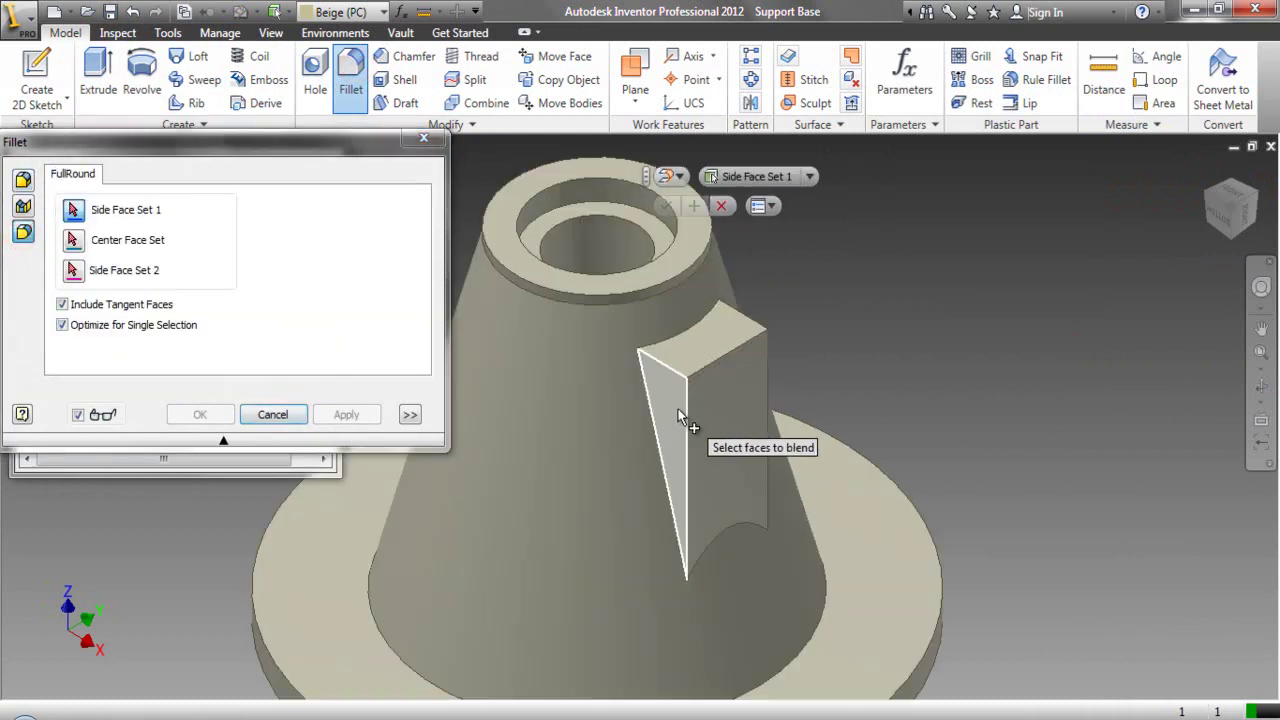
{"action": "left_click", "coordinate": [672, 407]}
{"action": "left_click", "coordinate": [690, 362]}
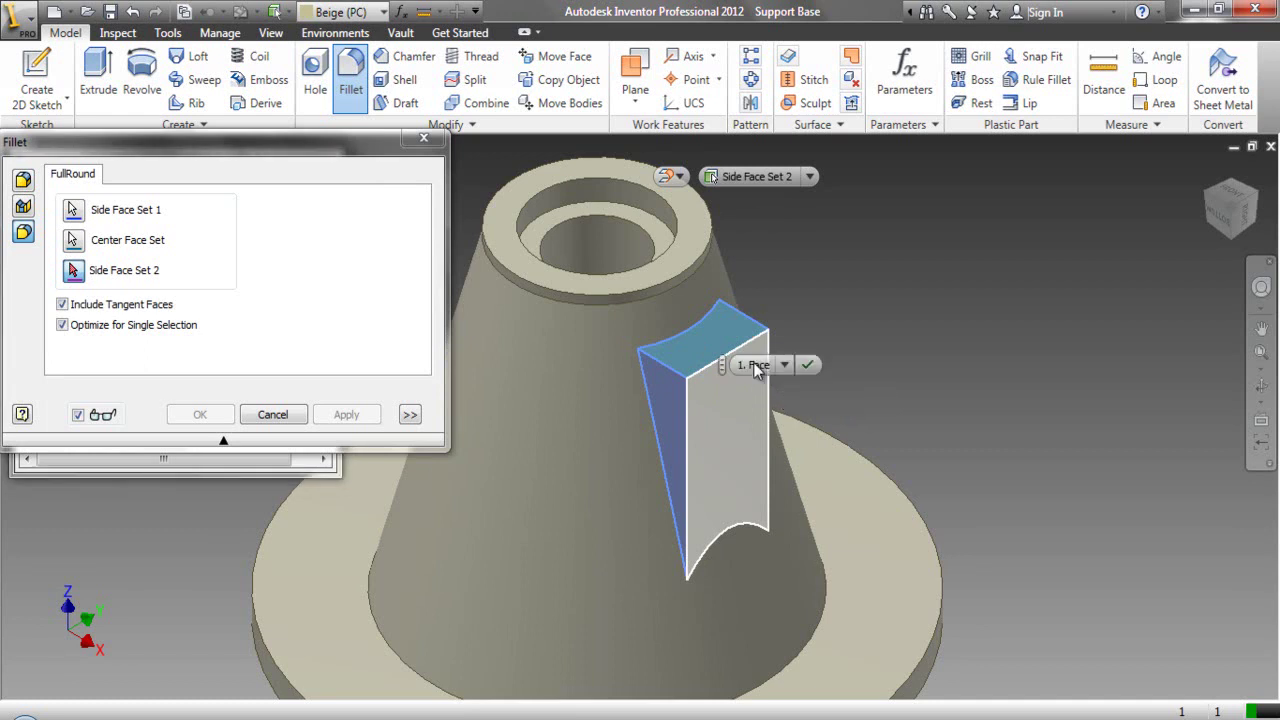
{"action": "left_click", "coordinate": [787, 366]}
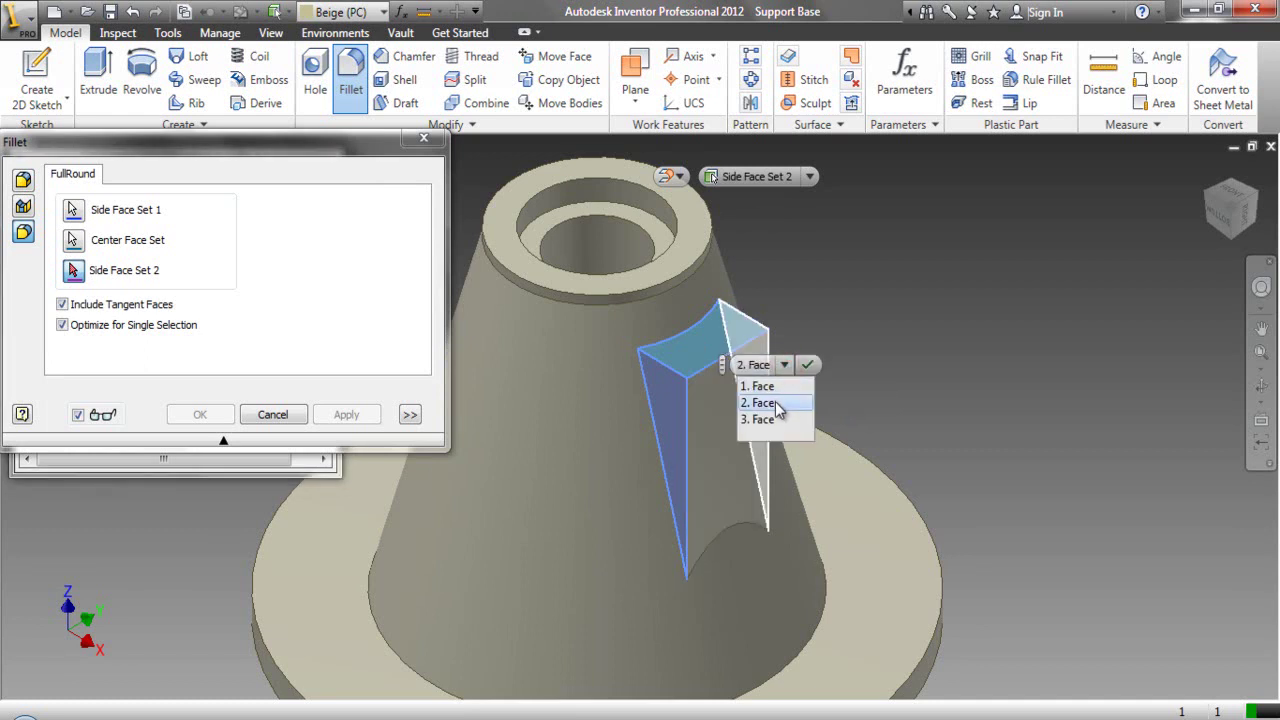
{"action": "left_click", "coordinate": [777, 403]}
{"action": "left_click", "coordinate": [201, 415]}
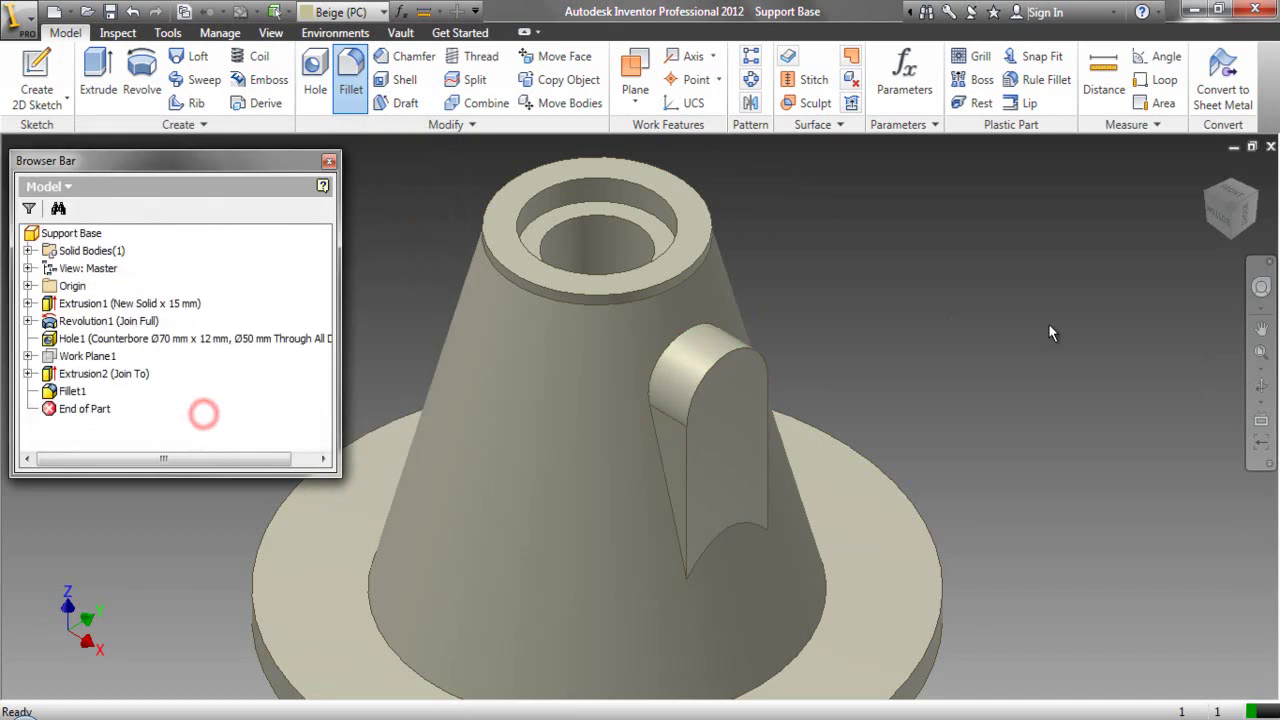
- Make the sketch consumed by the side boss extrusion visible in the model
{"action": "left_click", "coordinate": [1258, 356]}
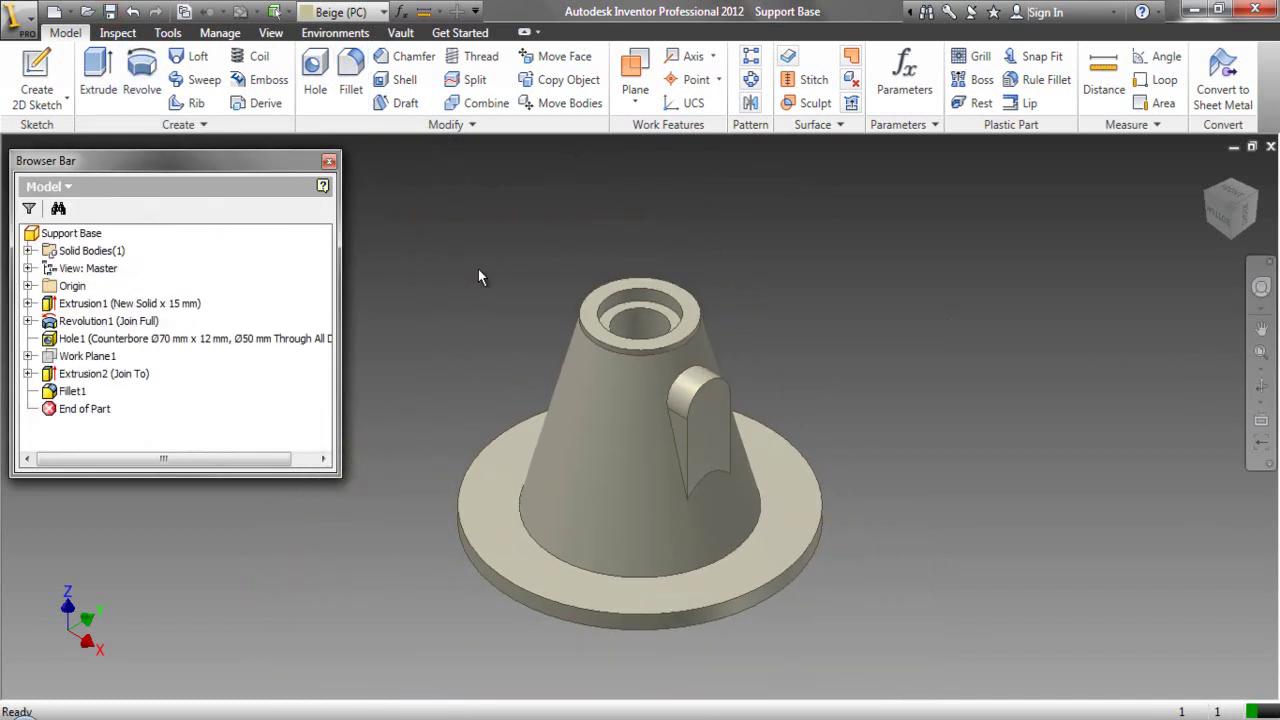
{"action": "left_click", "coordinate": [28, 373]}
{"action": "left_click", "coordinate": [80, 391]}
{"action": "right_click", "coordinate": [80, 391]}
{"action": "left_click", "coordinate": [137, 580]}
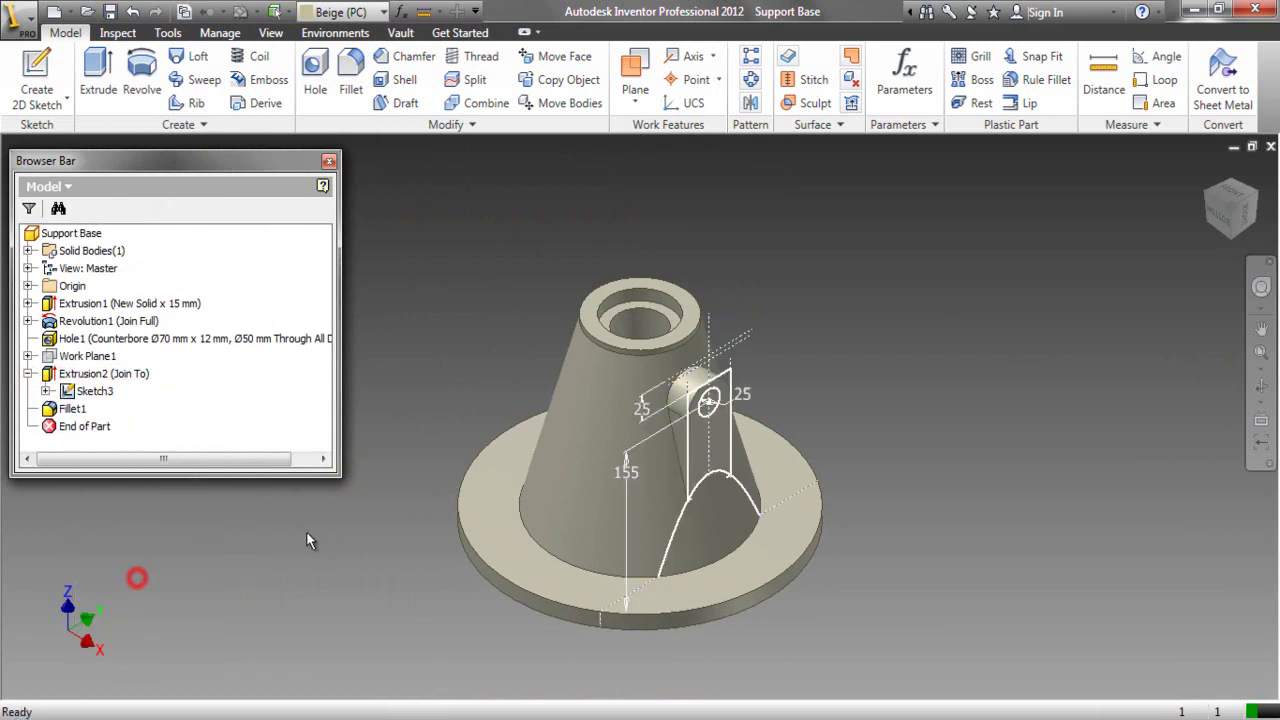
- Edit the side boss sketch to turn the 25 mm circle's centre into a hole center point, and finish the sketch
{"action": "double_click", "coordinate": [80, 391]}
{"action": "scroll", "coordinate": [700, 405], "scroll_direction": "down", "scroll_amount": 5}
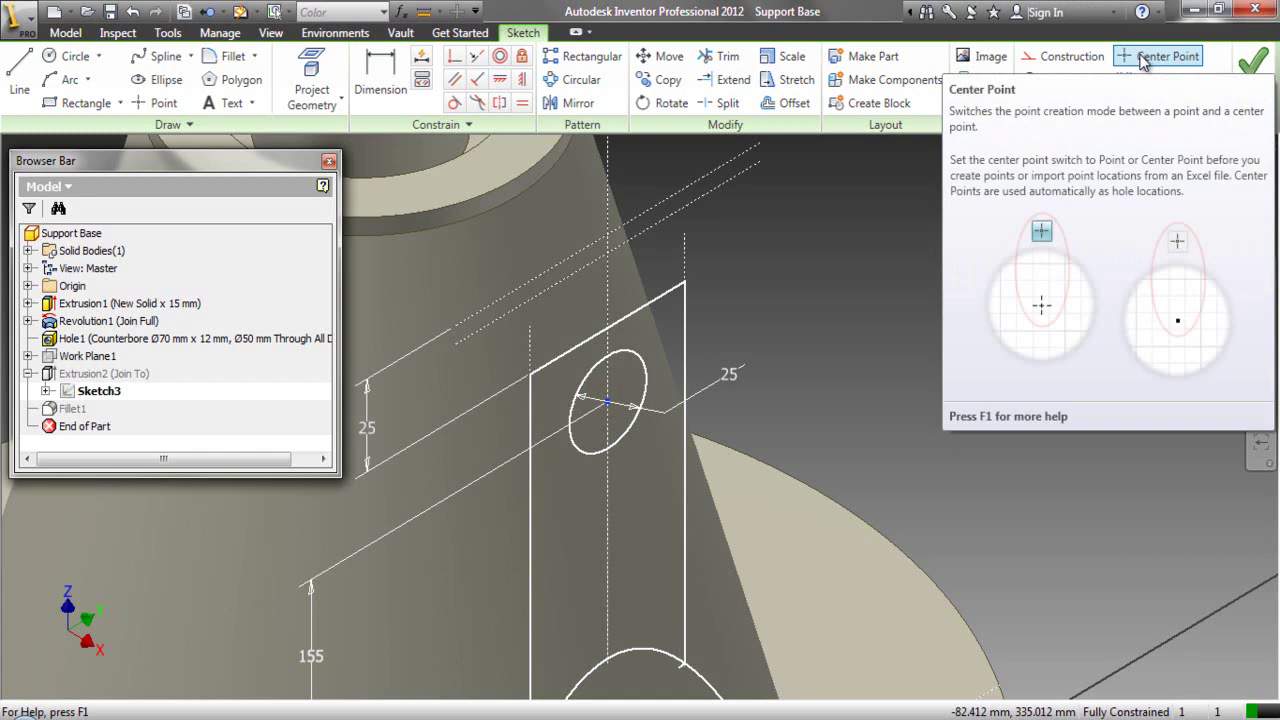
{"action": "left_click", "coordinate": [1142, 58]}
{"action": "left_click", "coordinate": [1253, 80]}
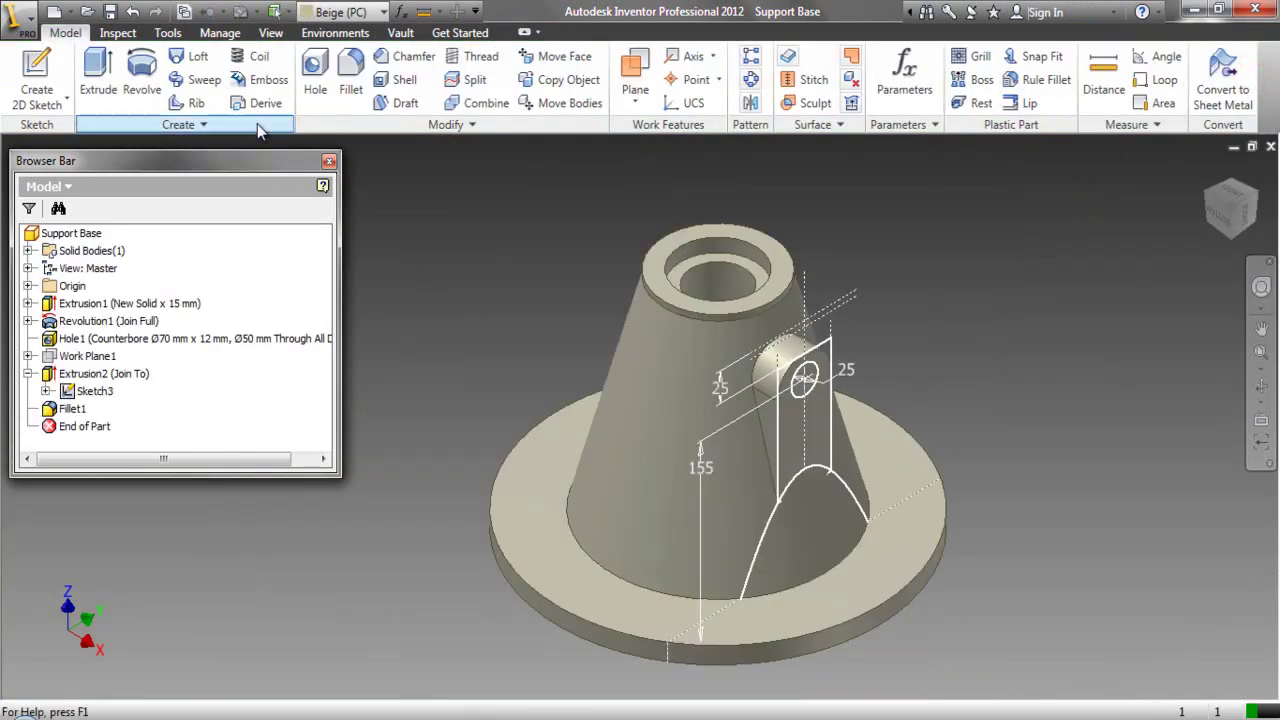
- Create a 12 mm countersunk hole at the side boss's center point, with a 25 mm, 90° countersink, terminating at the central bore's inner face
{"action": "left_click", "coordinate": [315, 78]}
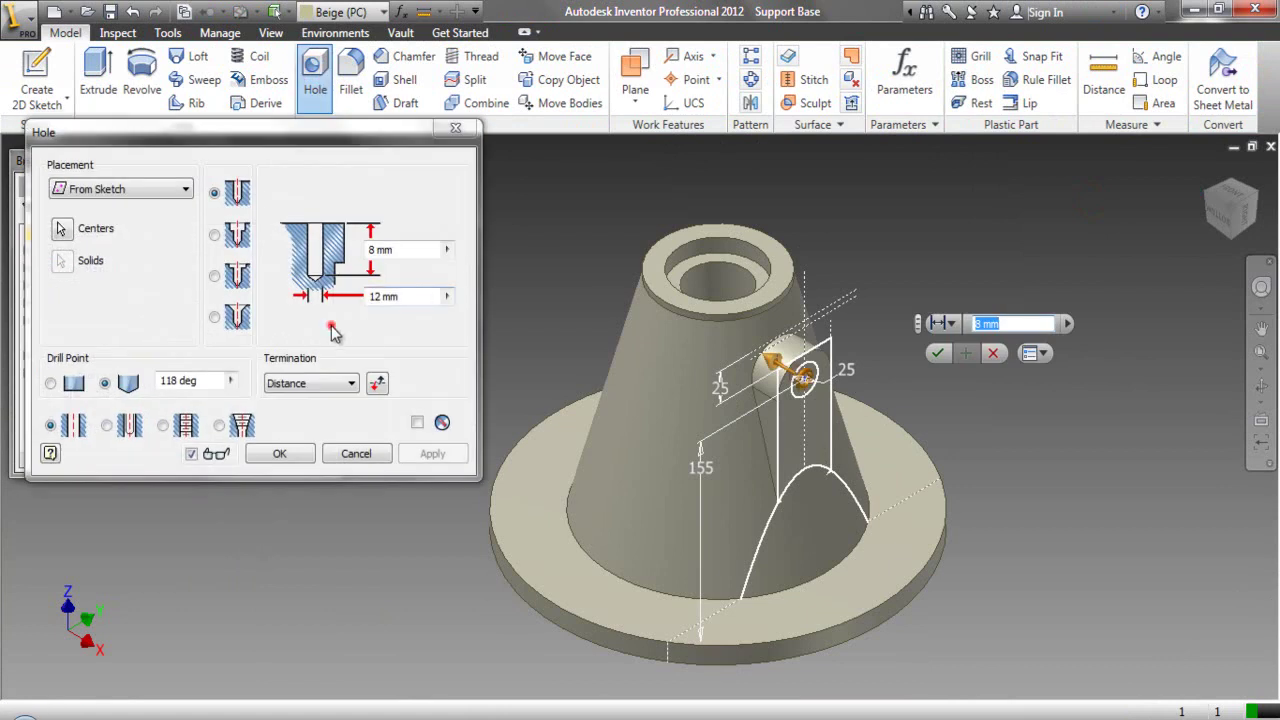
{"action": "left_click", "coordinate": [331, 325]}
{"action": "left_click", "coordinate": [215, 318]}
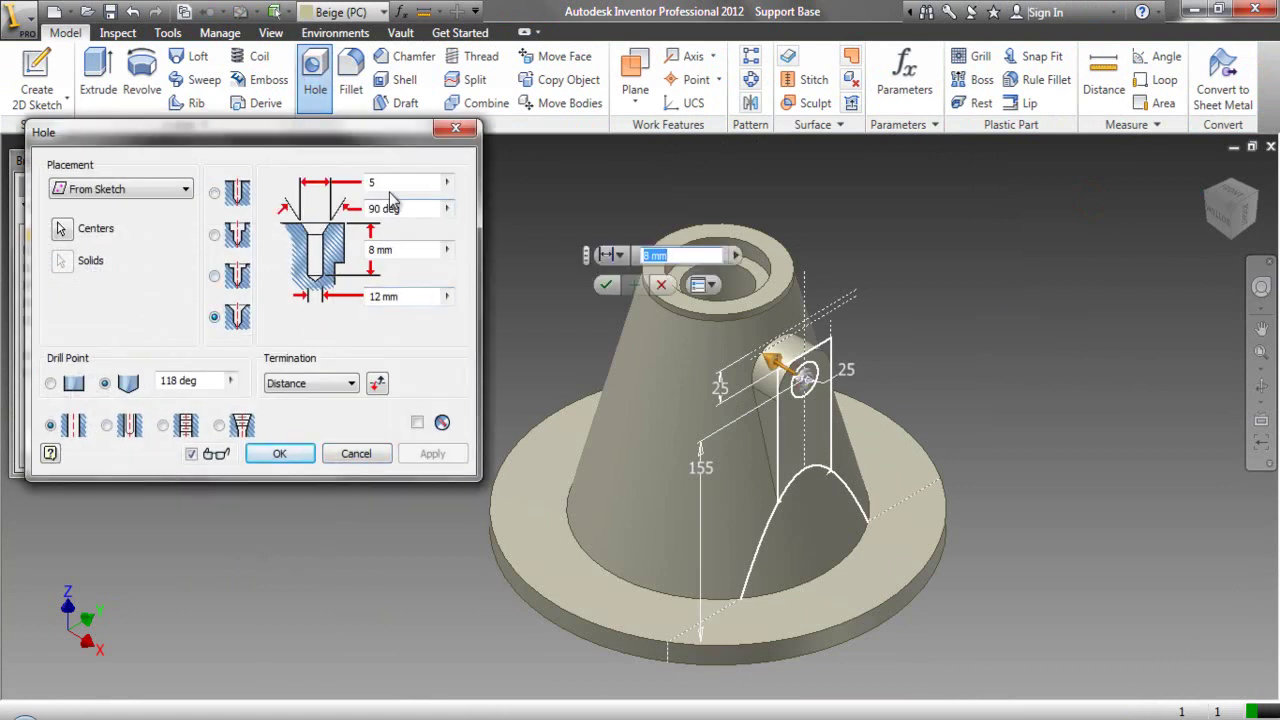
{"action": "left_click", "coordinate": [387, 183]}
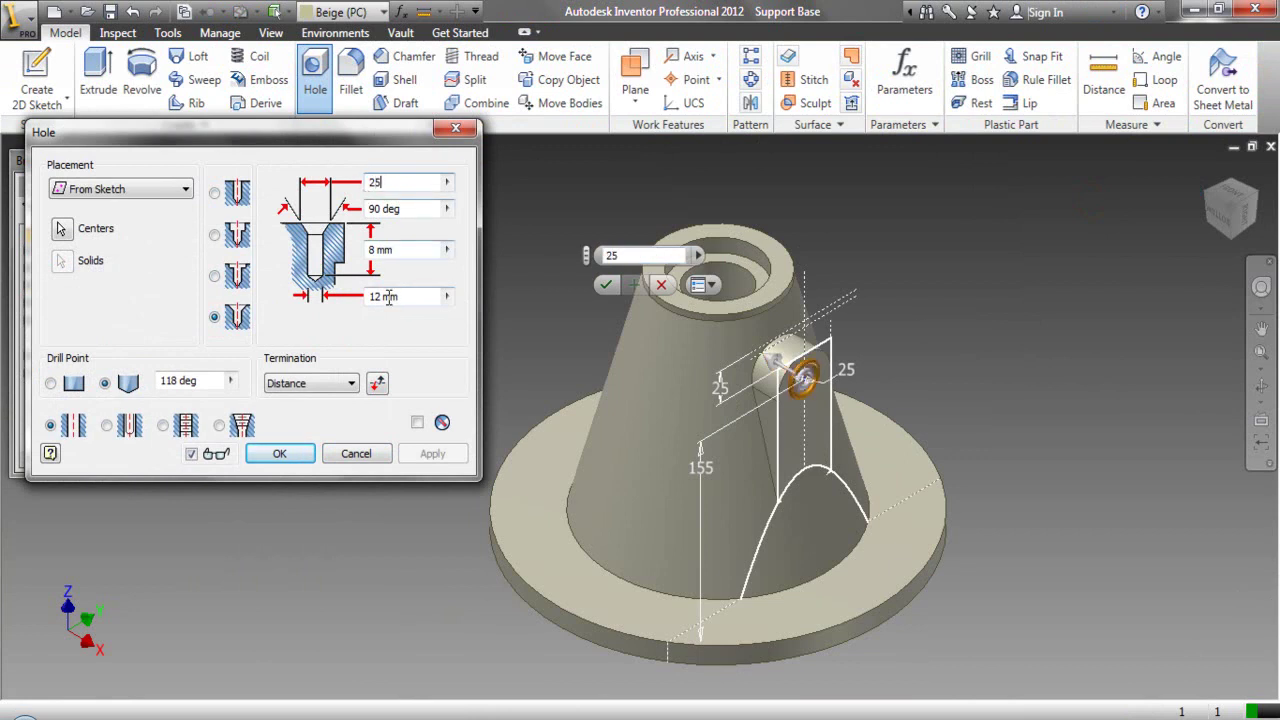
{"action": "left_click", "coordinate": [349, 384]}
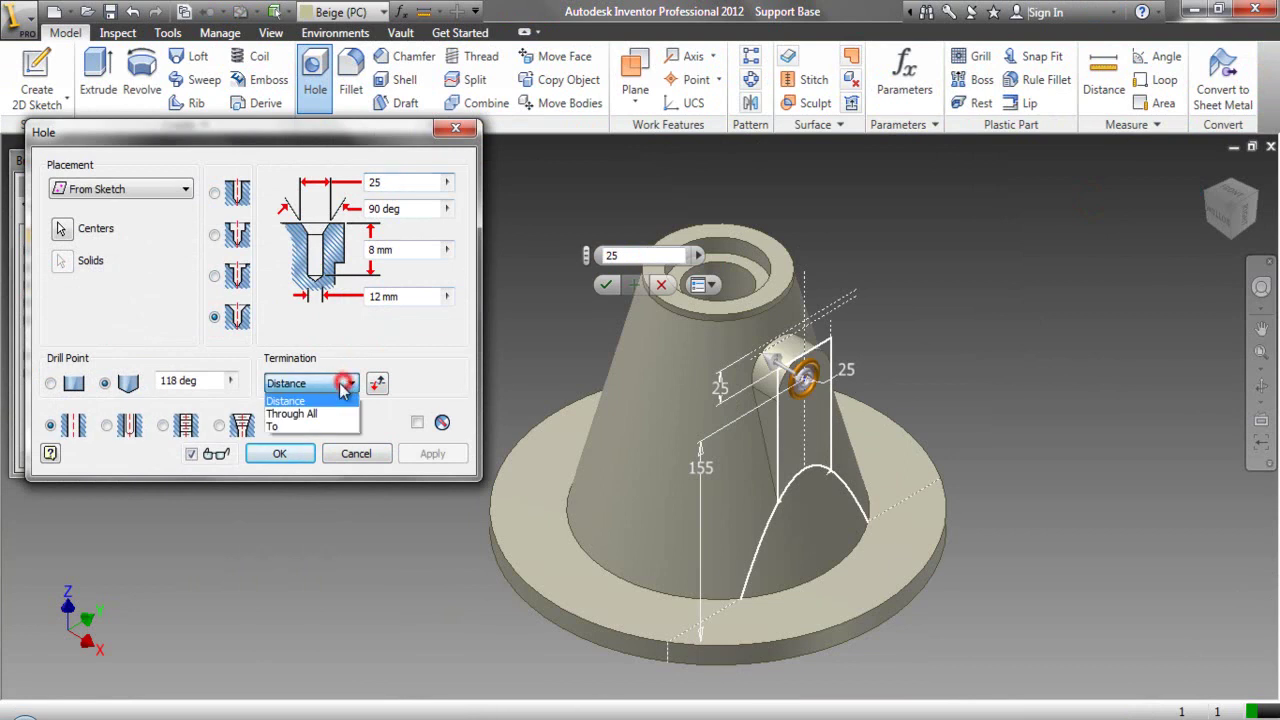
{"action": "left_click", "coordinate": [303, 424]}
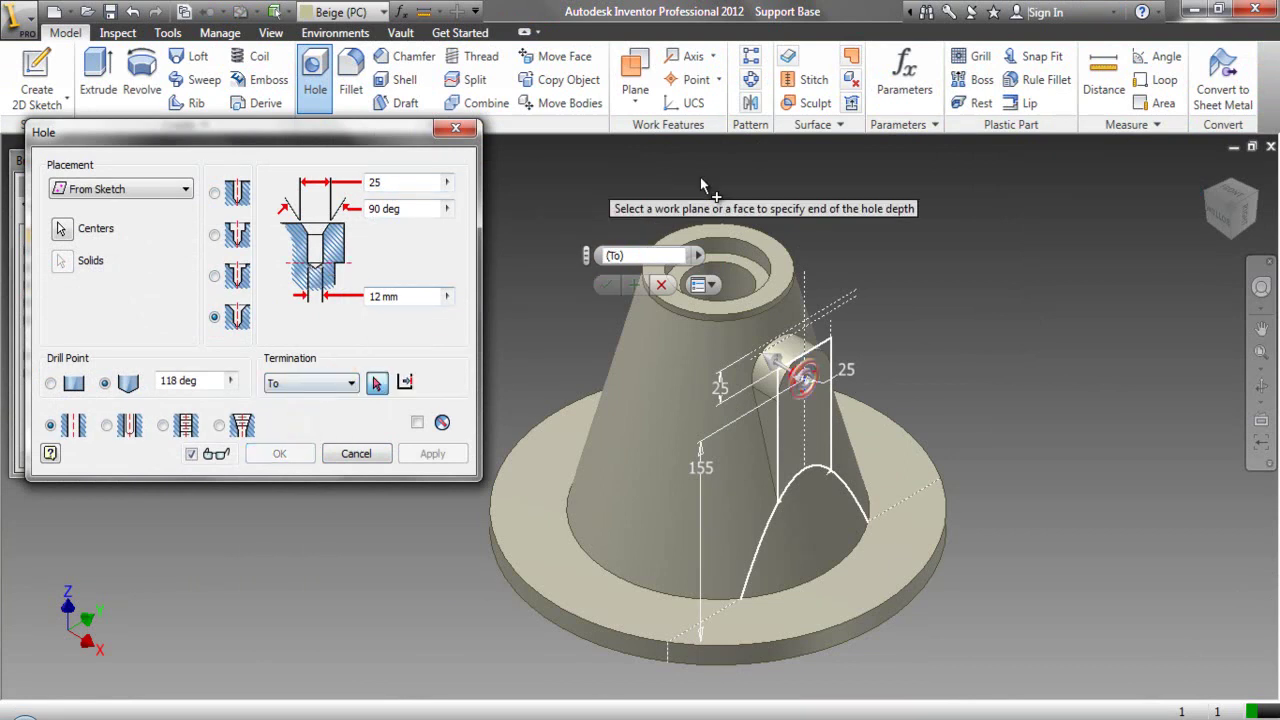
{"action": "left_click", "coordinate": [731, 285]}
{"action": "scroll", "coordinate": [715, 304], "scroll_direction": "up", "scroll_amount": 3}
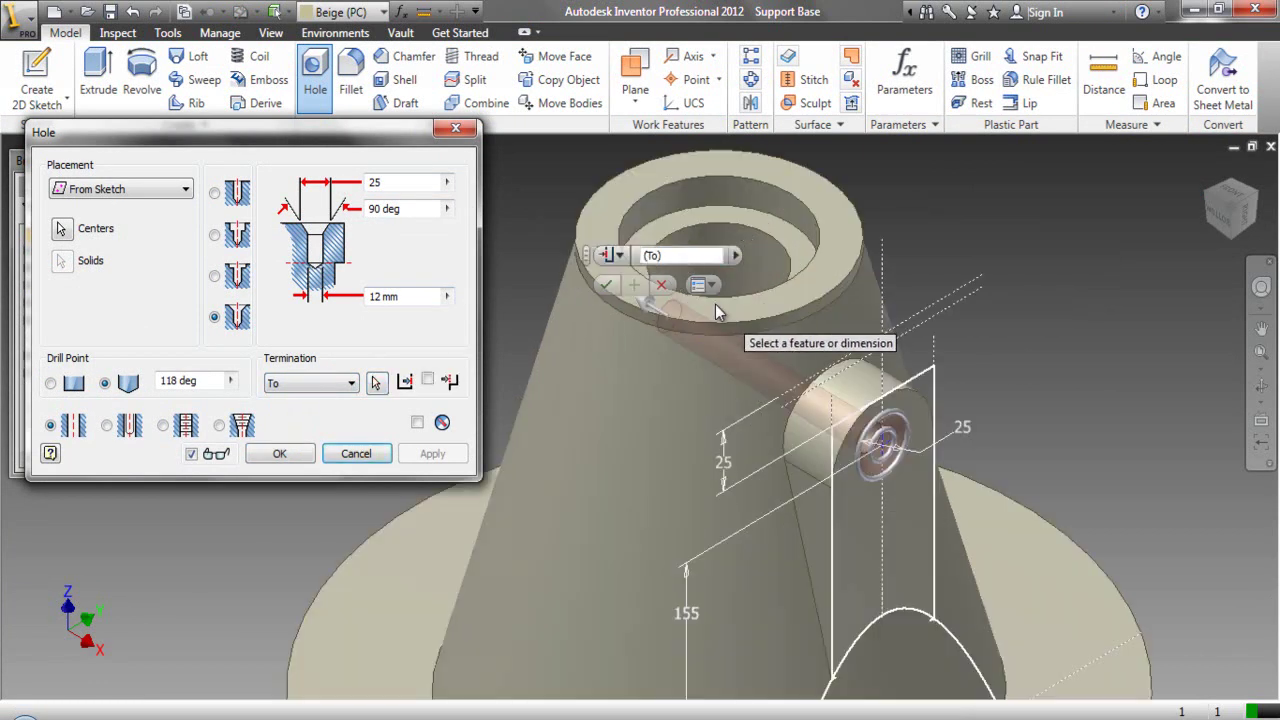
{"action": "left_click", "coordinate": [281, 454]}
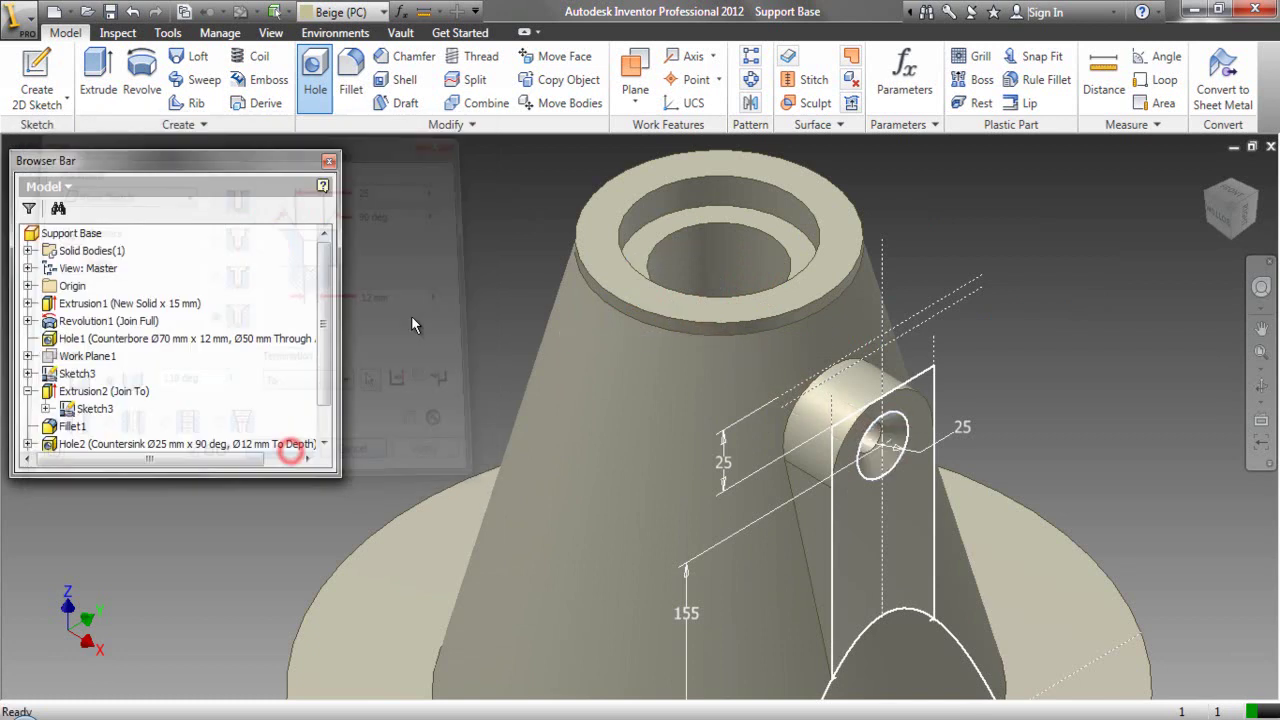
- Hide the side boss sketch, inspect the countersunk hole and return to the home view
{"action": "right_click", "coordinate": [75, 366]}
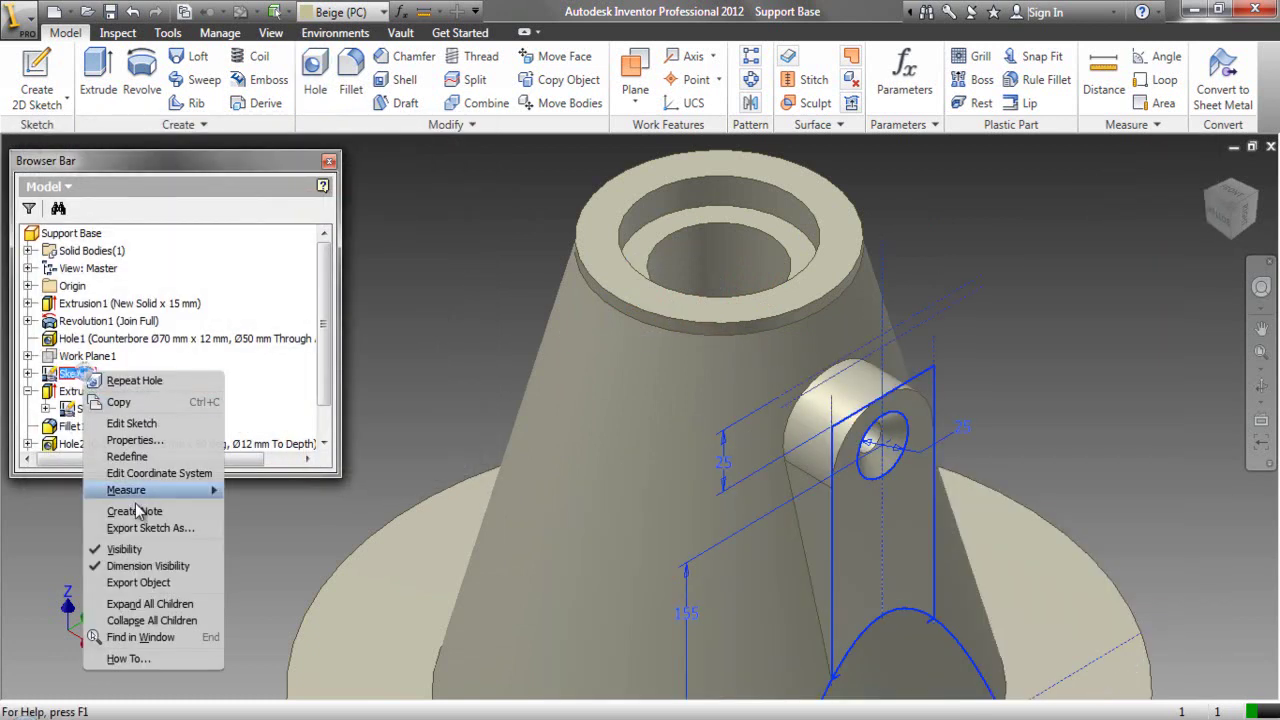
{"action": "left_click", "coordinate": [145, 552]}
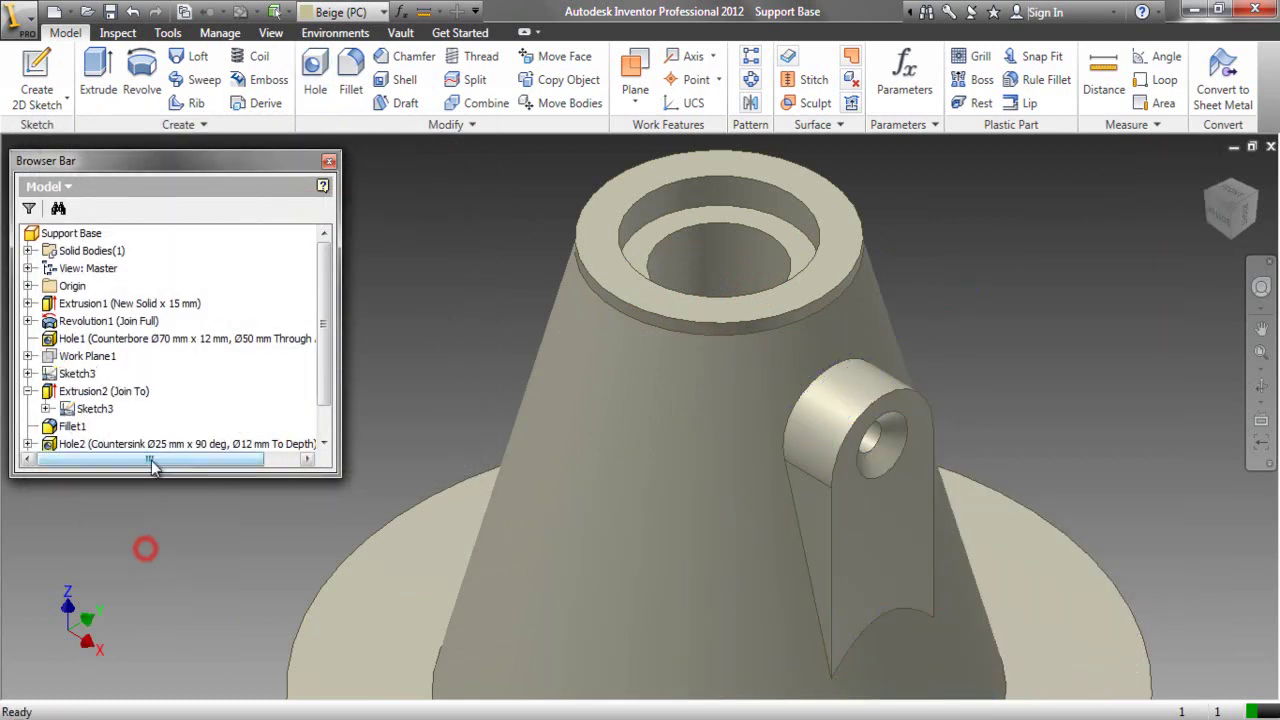
{"action": "left_click", "coordinate": [1261, 387]}
{"action": "mouse_move", "coordinate": [624, 460]}
{"action": "left_mouse_down"}
{"action": "mouse_move", "coordinate": [665, 481]}
{"action": "mouse_move", "coordinate": [829, 420]}
{"action": "mouse_move", "coordinate": [866, 491]}
{"action": "mouse_move", "coordinate": [720, 514]}
{"action": "mouse_move", "coordinate": [632, 484]}
{"action": "left_mouse_up"}
{"action": "scroll", "coordinate": [632, 484], "scroll_direction": "down", "scroll_amount": 2}
{"action": "right_click", "coordinate": [683, 395]}
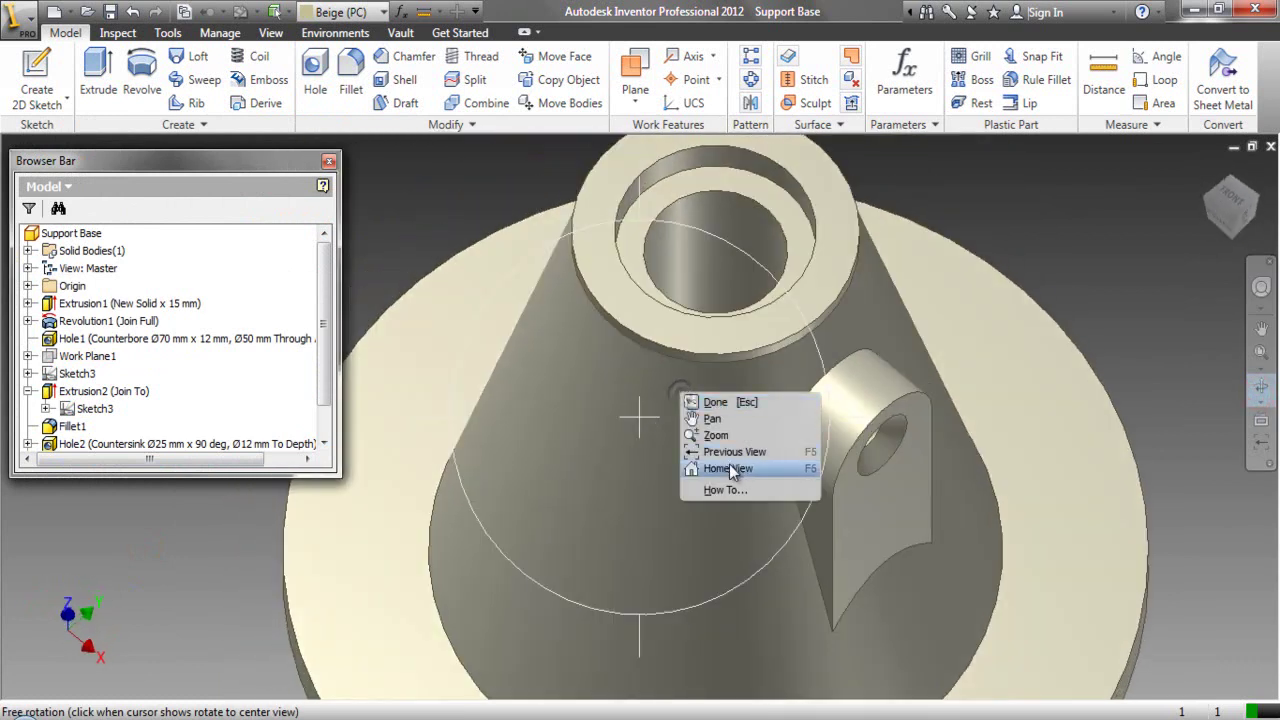
{"action": "left_click", "coordinate": [730, 477]}
{"action": "left_click", "coordinate": [600, 364]}
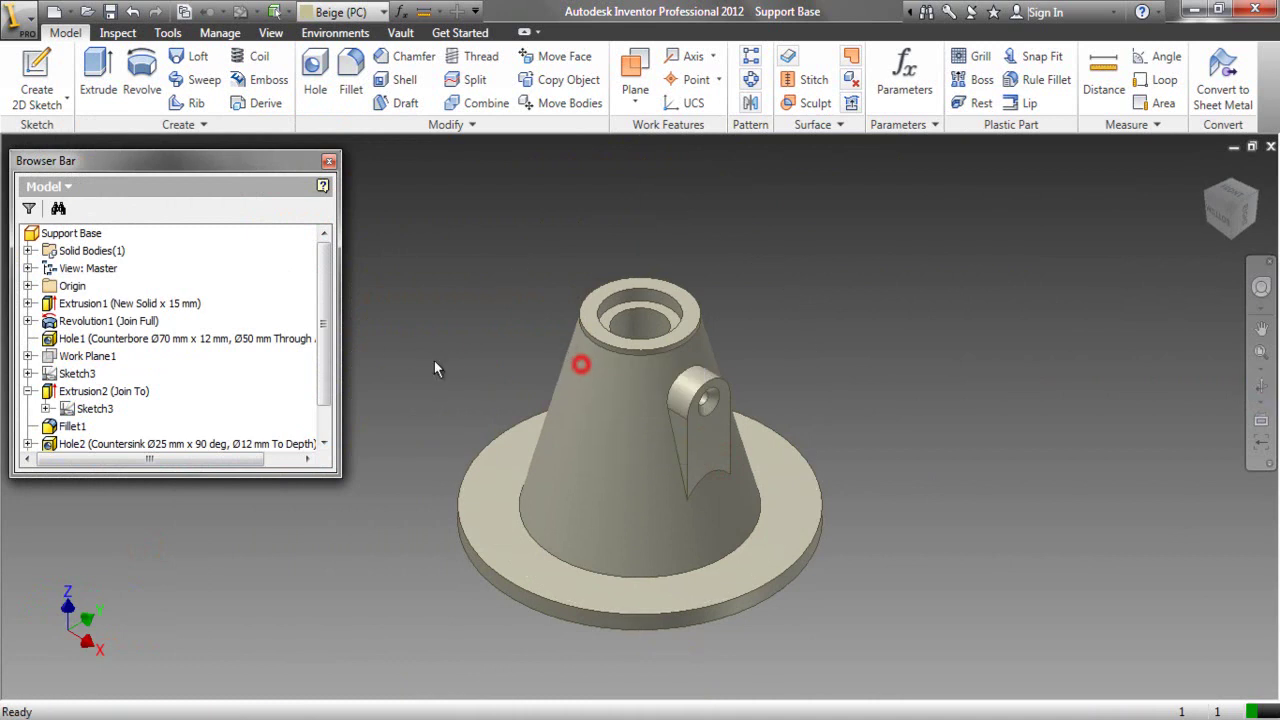
- Start a new sketch on the origin XZ plane, face it straight on and slice the part at the sketch plane
{"action": "scroll", "coordinate": [323, 333], "scroll_direction": "down", "scroll_amount": 2}
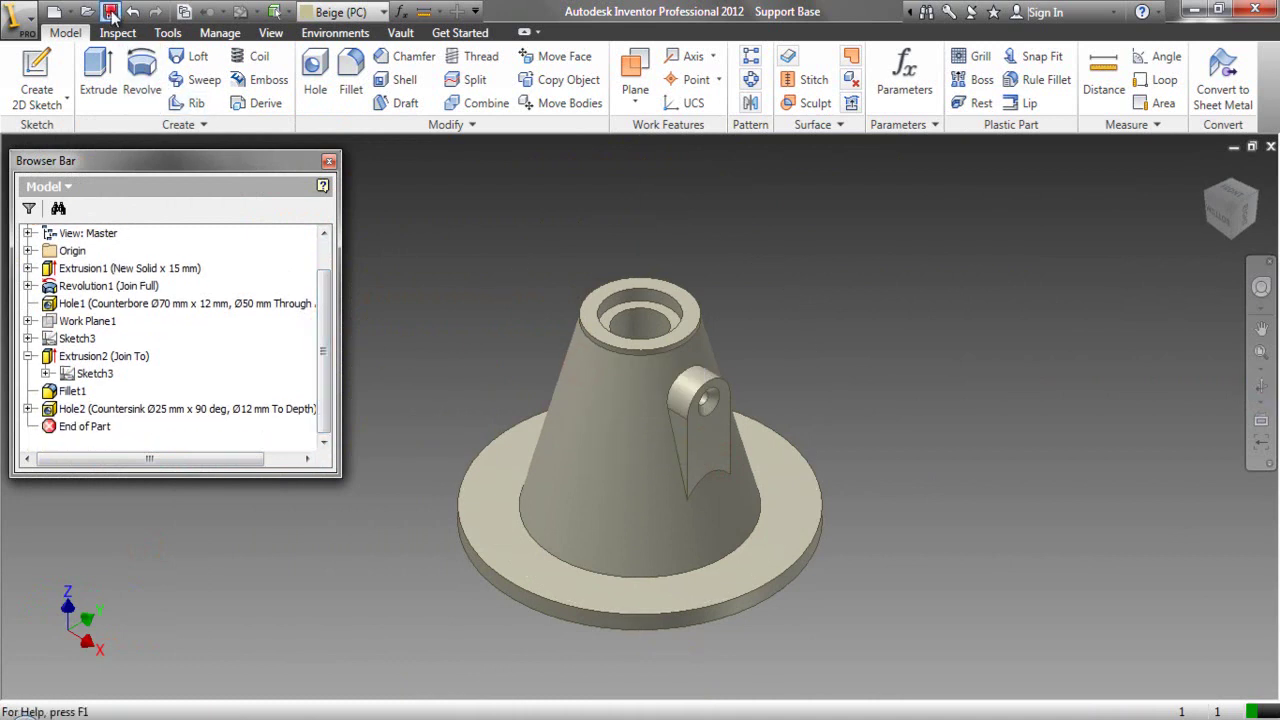
{"action": "left_click", "coordinate": [28, 250]}
{"action": "left_click", "coordinate": [92, 286]}
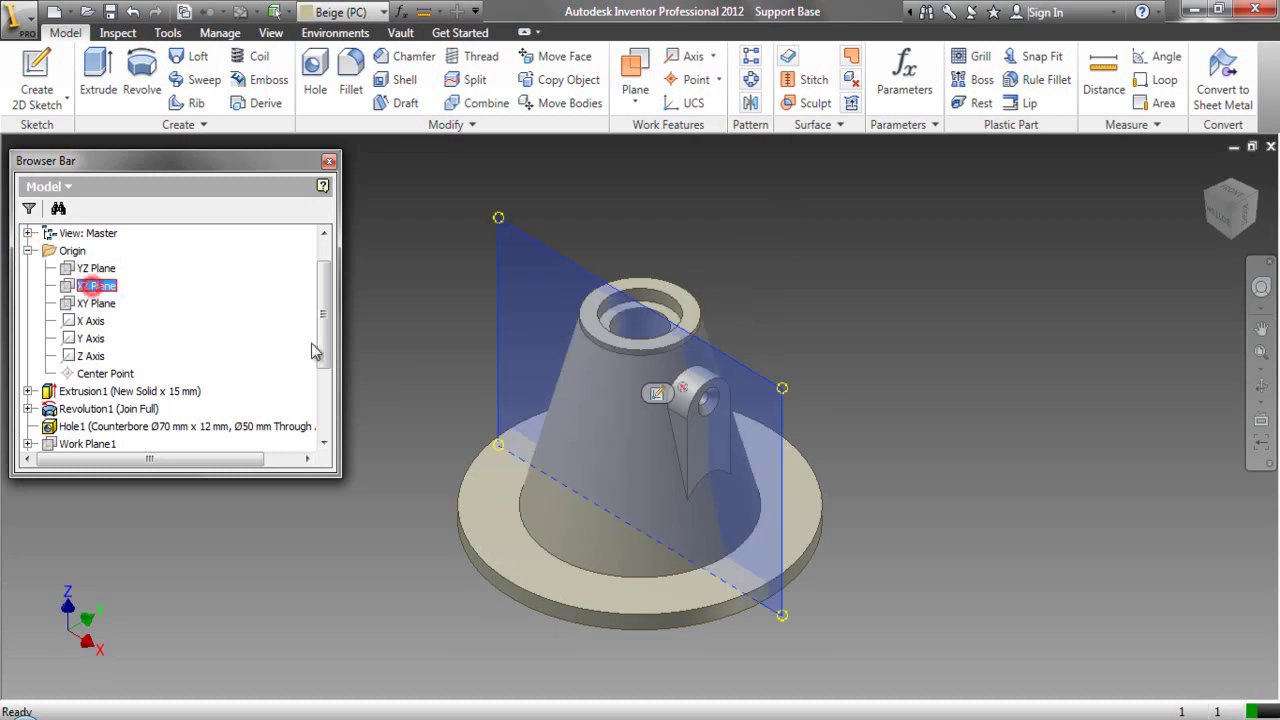
{"action": "left_click", "coordinate": [659, 394]}
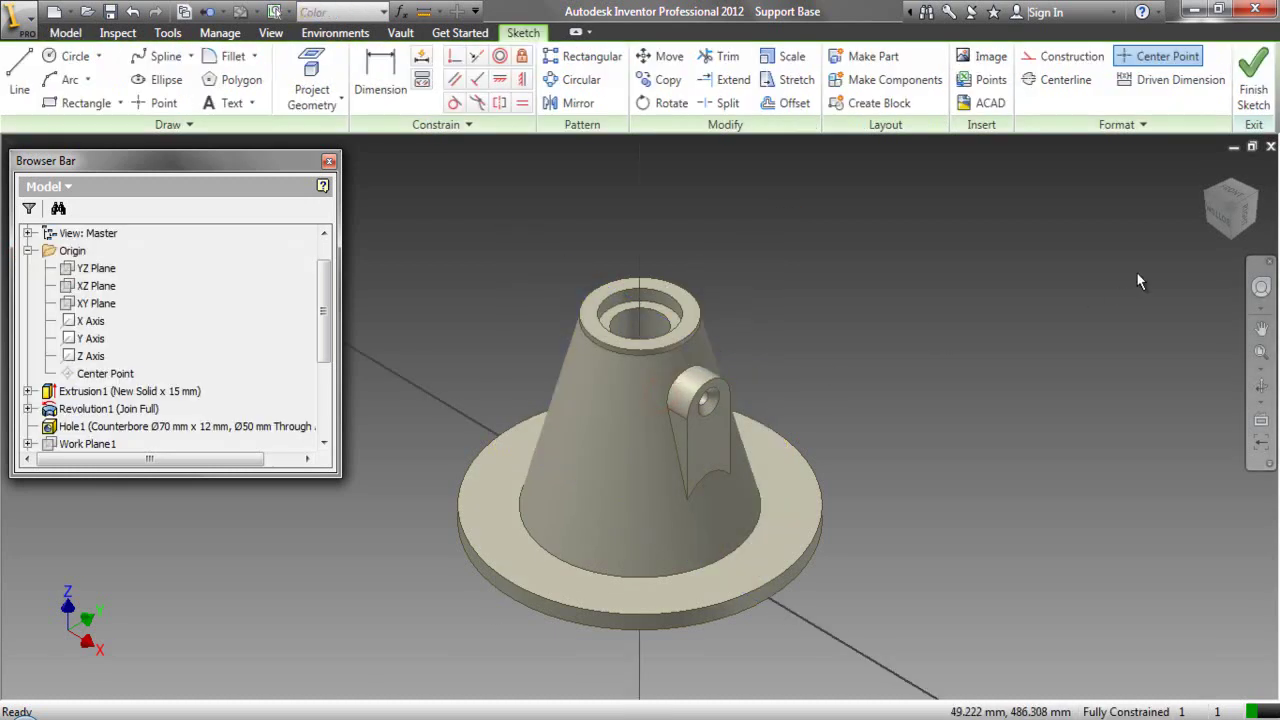
{"action": "left_click", "coordinate": [1215, 225]}
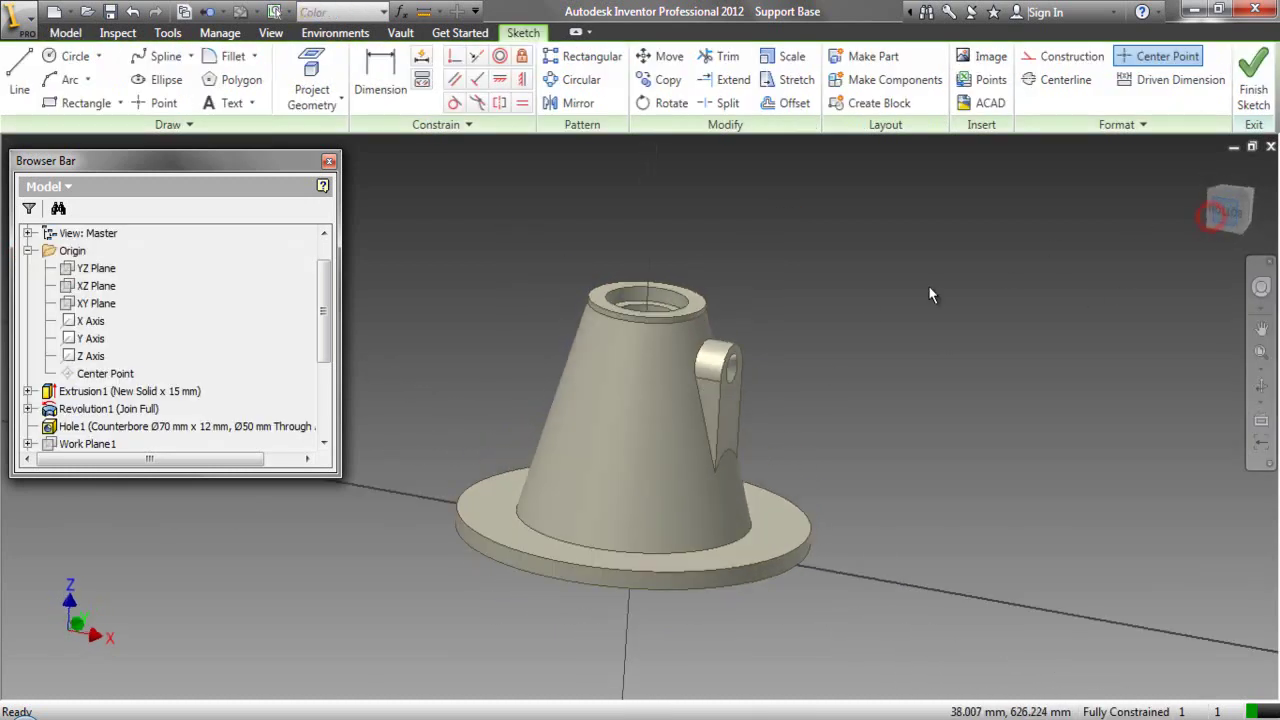
{"action": "right_click", "coordinate": [866, 300]}
{"action": "left_click", "coordinate": [855, 526]}
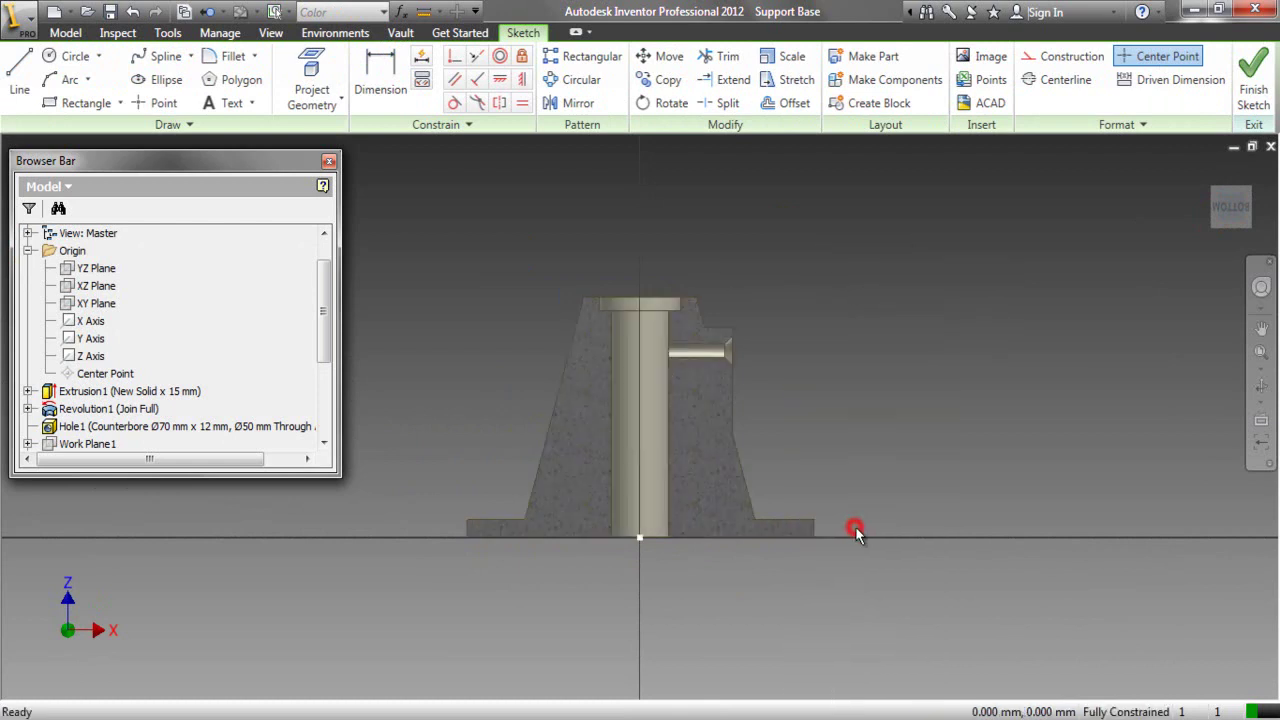
- Project the part's cut edges and the origin YZ plane into the sketch
{"action": "left_click", "coordinate": [322, 93]}
{"action": "left_click", "coordinate": [406, 176]}
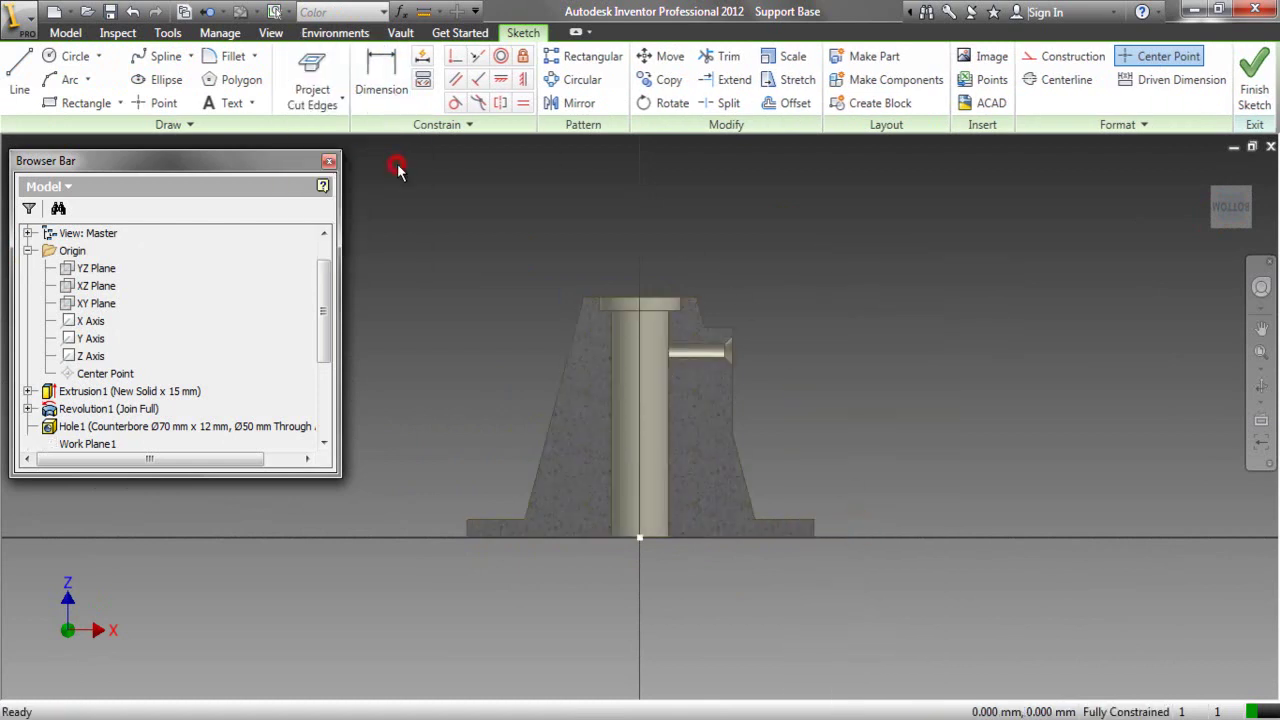
{"action": "left_click", "coordinate": [328, 98]}
{"action": "left_click", "coordinate": [332, 133]}
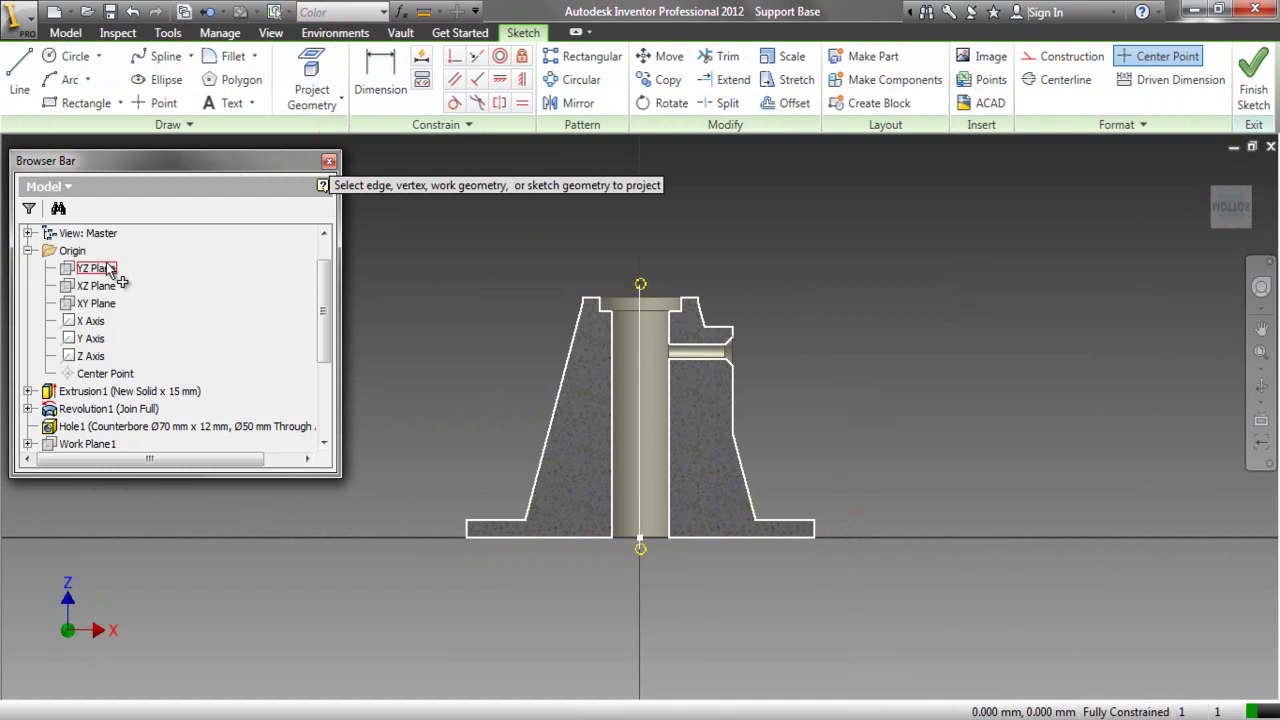
{"action": "right_click", "coordinate": [512, 282]}
{"action": "left_click", "coordinate": [443, 257]}
- Convert all projected geometry to construction lines, and make the projected central vertical line a centerline
{"action": "mouse_move", "coordinate": [386, 198]}
{"action": "left_mouse_down"}
{"action": "mouse_move", "coordinate": [766, 479]}
{"action": "mouse_move", "coordinate": [880, 618]}
{"action": "left_mouse_up"}
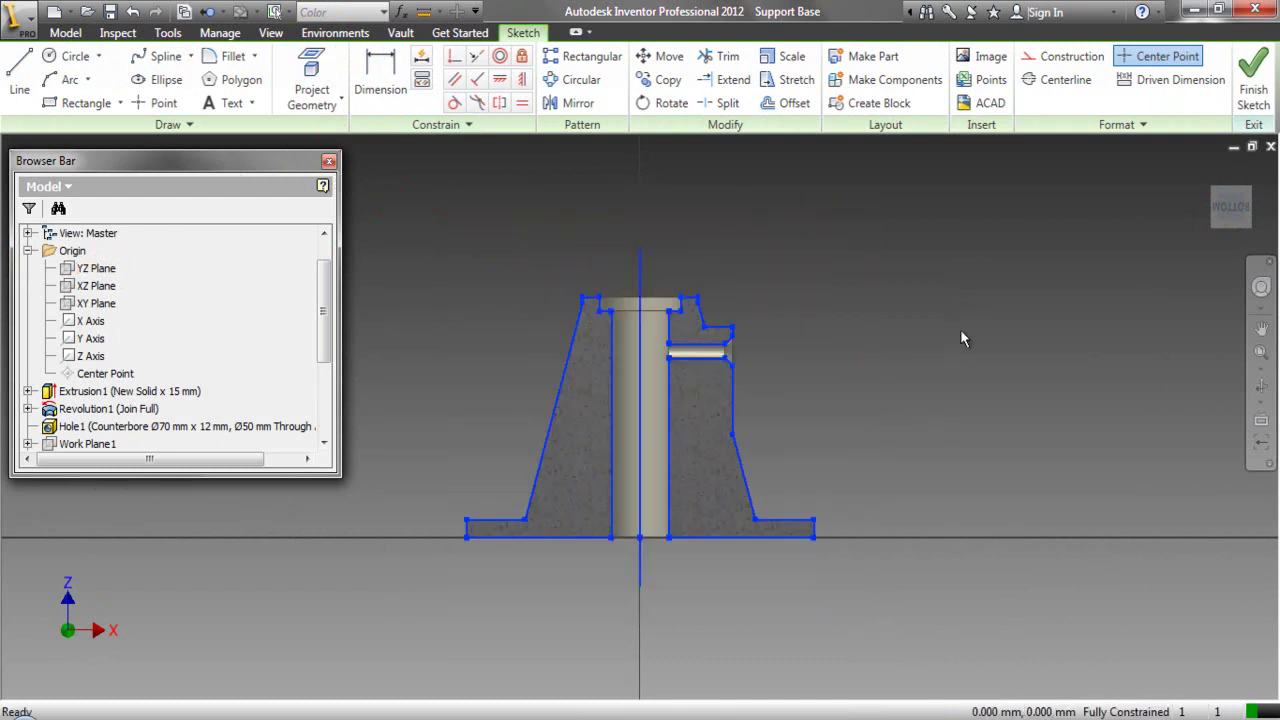
{"action": "left_click", "coordinate": [1060, 56]}
{"action": "left_click_drag", "start_coordinate": [1262, 358], "coordinate": [910, 335]}
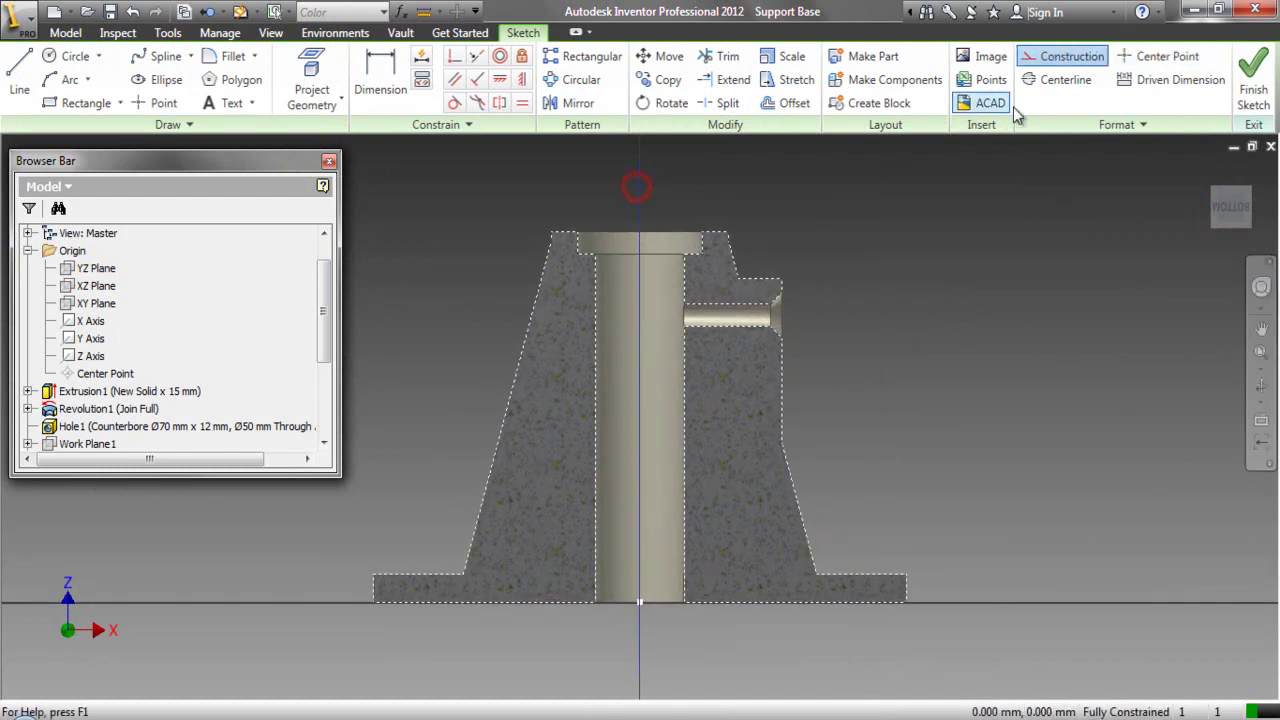
{"action": "left_click", "coordinate": [1065, 80]}
{"action": "left_click", "coordinate": [1009, 249]}
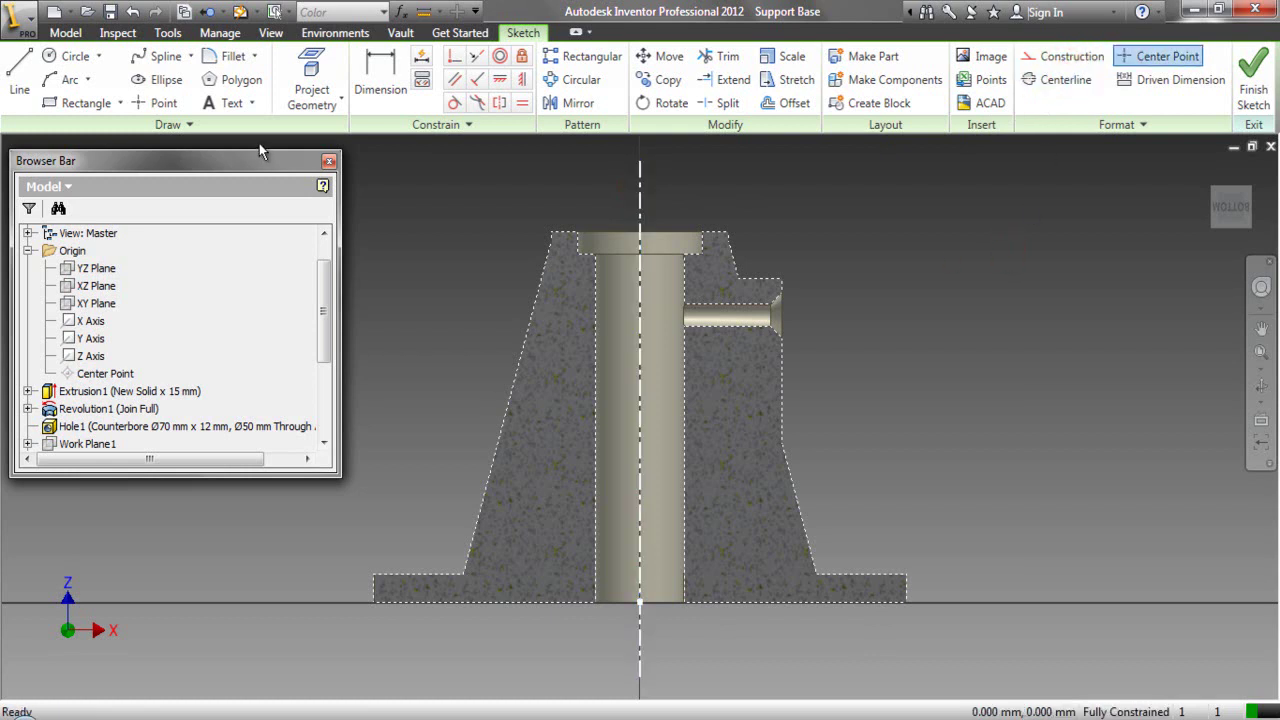
- Draw a line about 62.5 mm long along the base leftward from the origin, and a vertical line about 90 mm up the centerline
{"action": "key", "text": "l"}
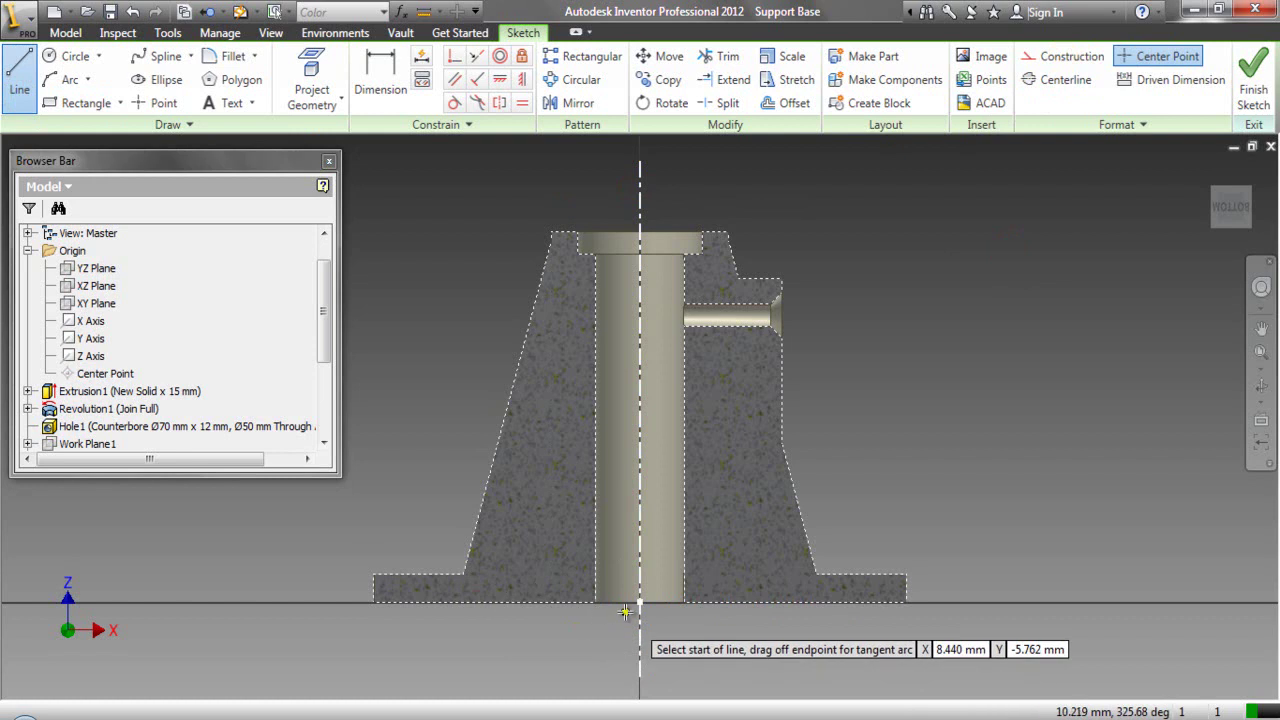
{"action": "scroll", "coordinate": [630, 605], "scroll_direction": "down", "scroll_amount": 2}
{"action": "left_click", "coordinate": [651, 592]}
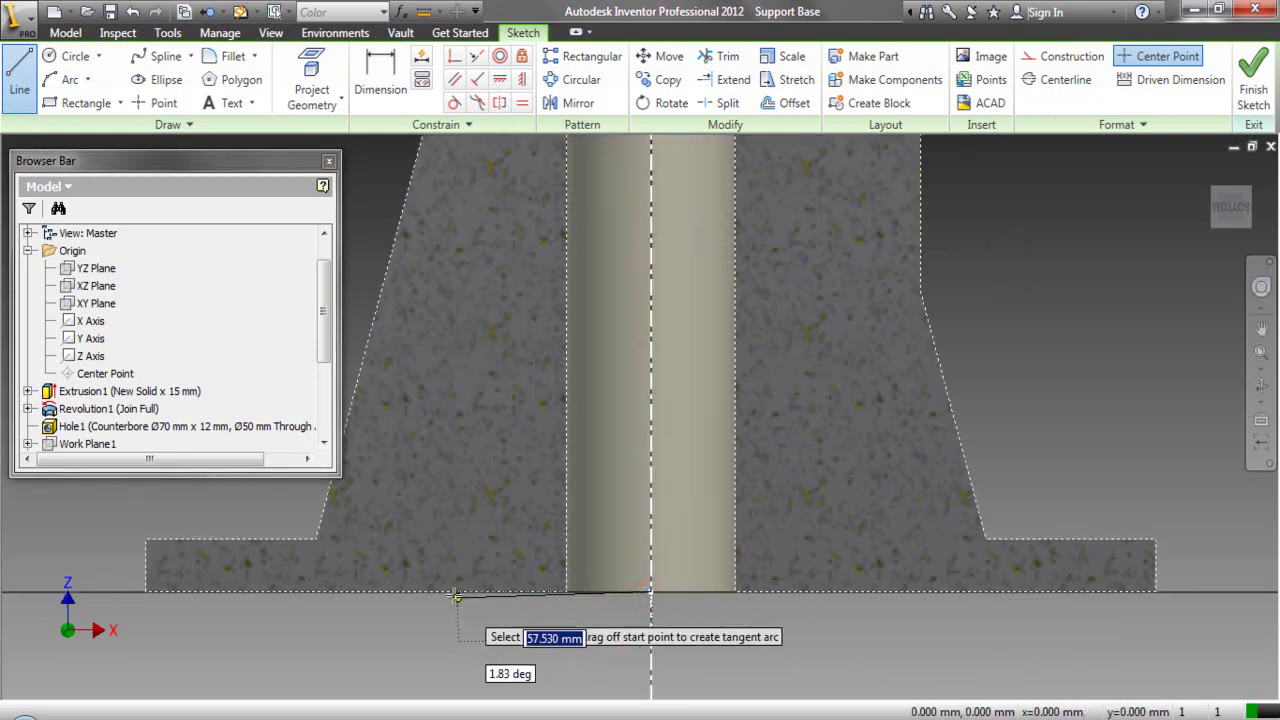
{"action": "double_click", "coordinate": [440, 592]}
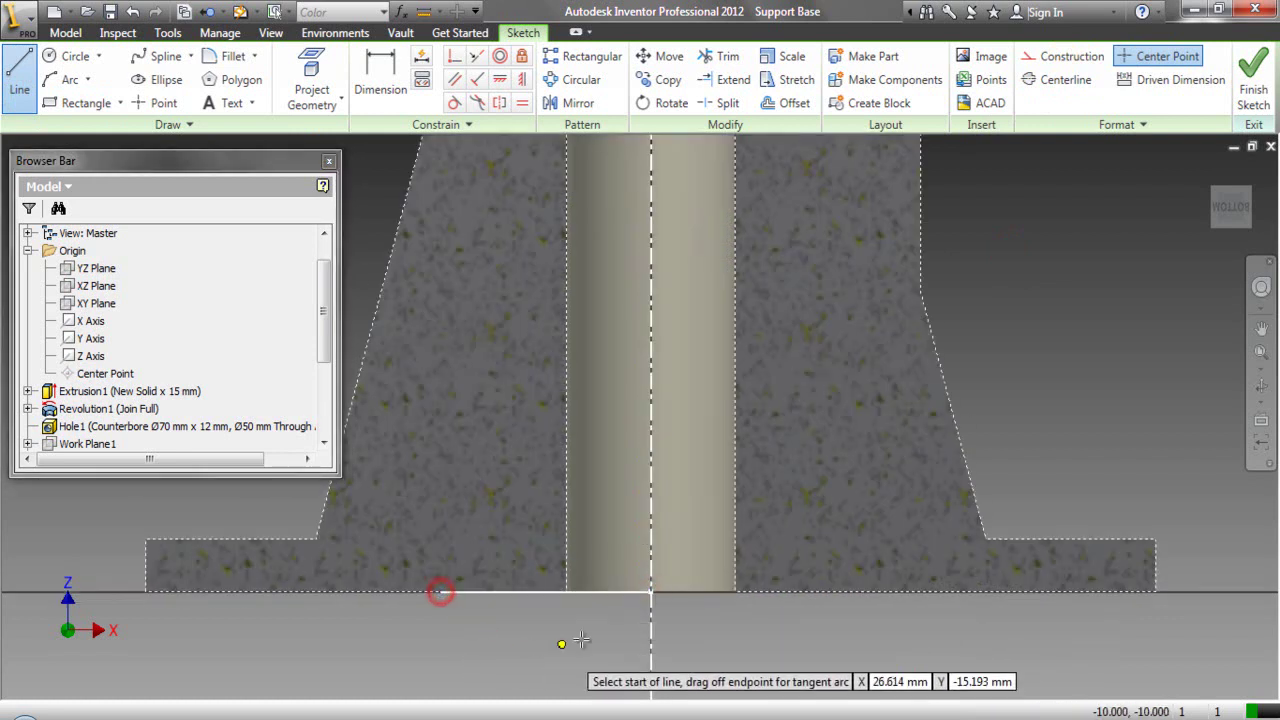
{"action": "left_click", "coordinate": [651, 592]}
{"action": "scroll", "coordinate": [651, 592], "scroll_direction": "up", "scroll_amount": 2}
{"action": "double_click", "coordinate": [655, 420]}
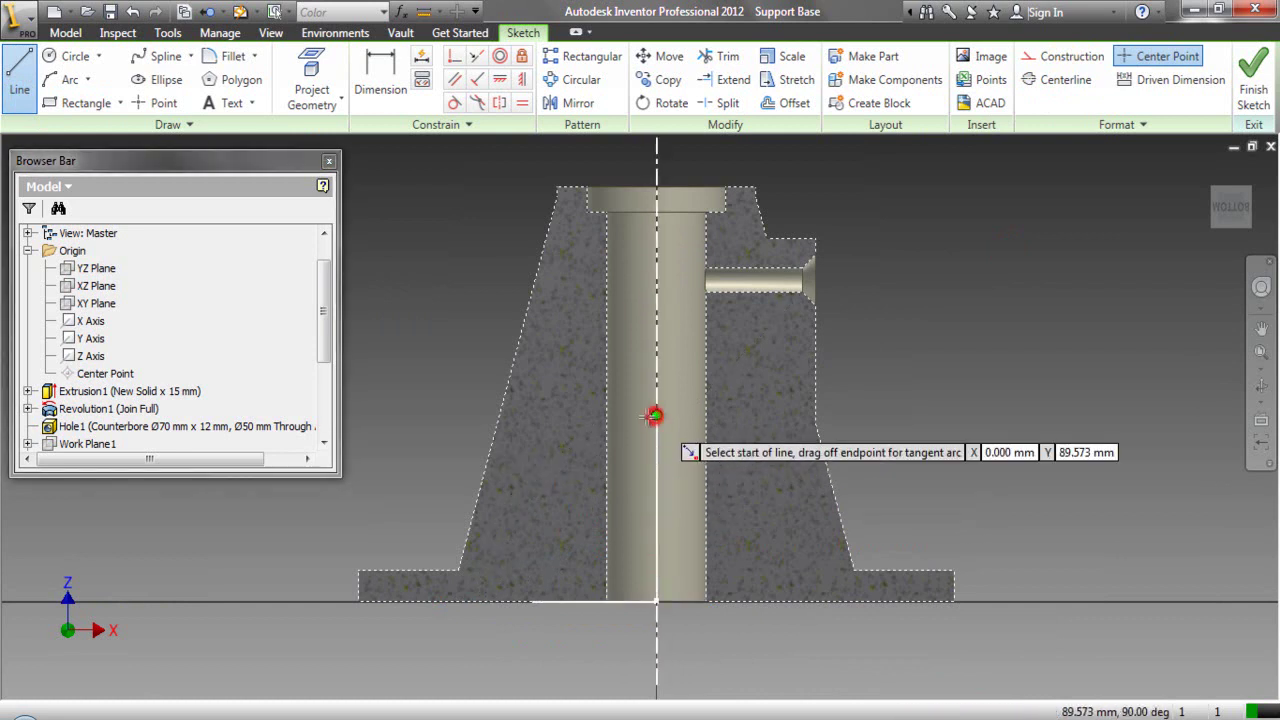
- Dimension the base line's outer end to the centerline as a diameter of 160 mm
{"action": "right_click", "coordinate": [640, 437]}
{"action": "left_click", "coordinate": [548, 463]}
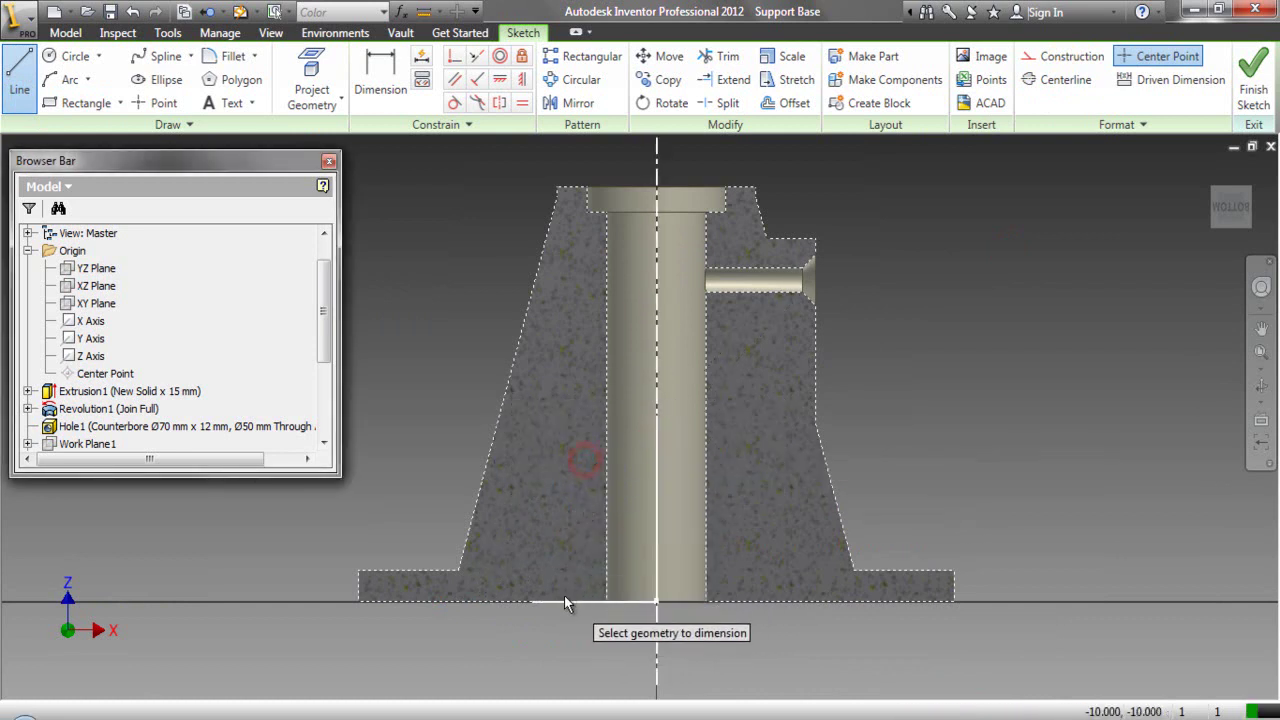
{"action": "left_click", "coordinate": [537, 601]}
{"action": "left_click", "coordinate": [658, 624]}
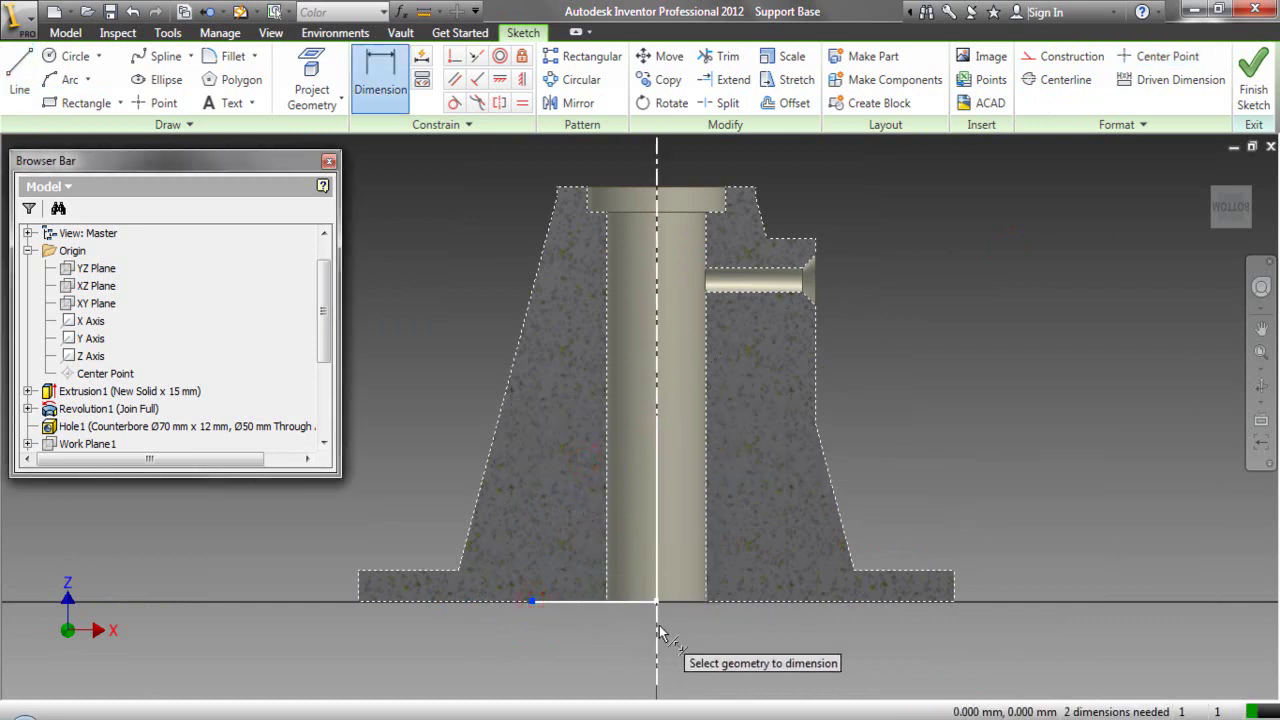
{"action": "left_click", "coordinate": [636, 640]}
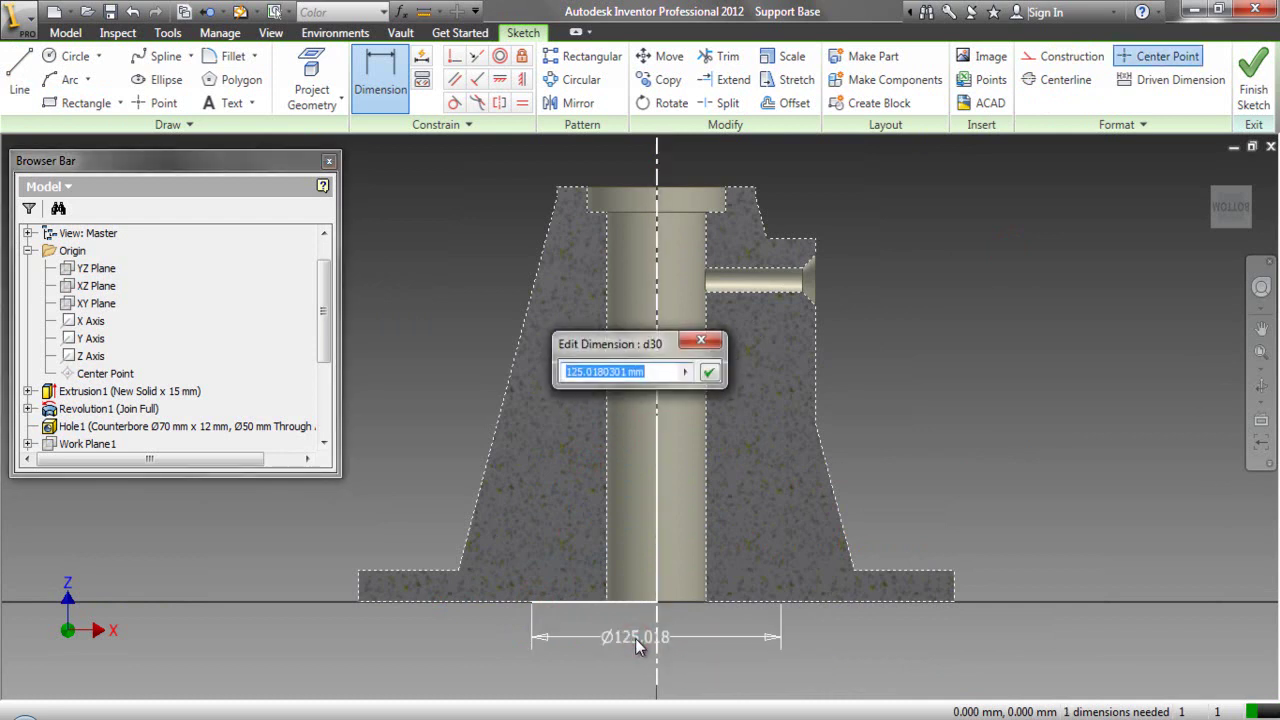
{"action": "key", "text": "Return"}
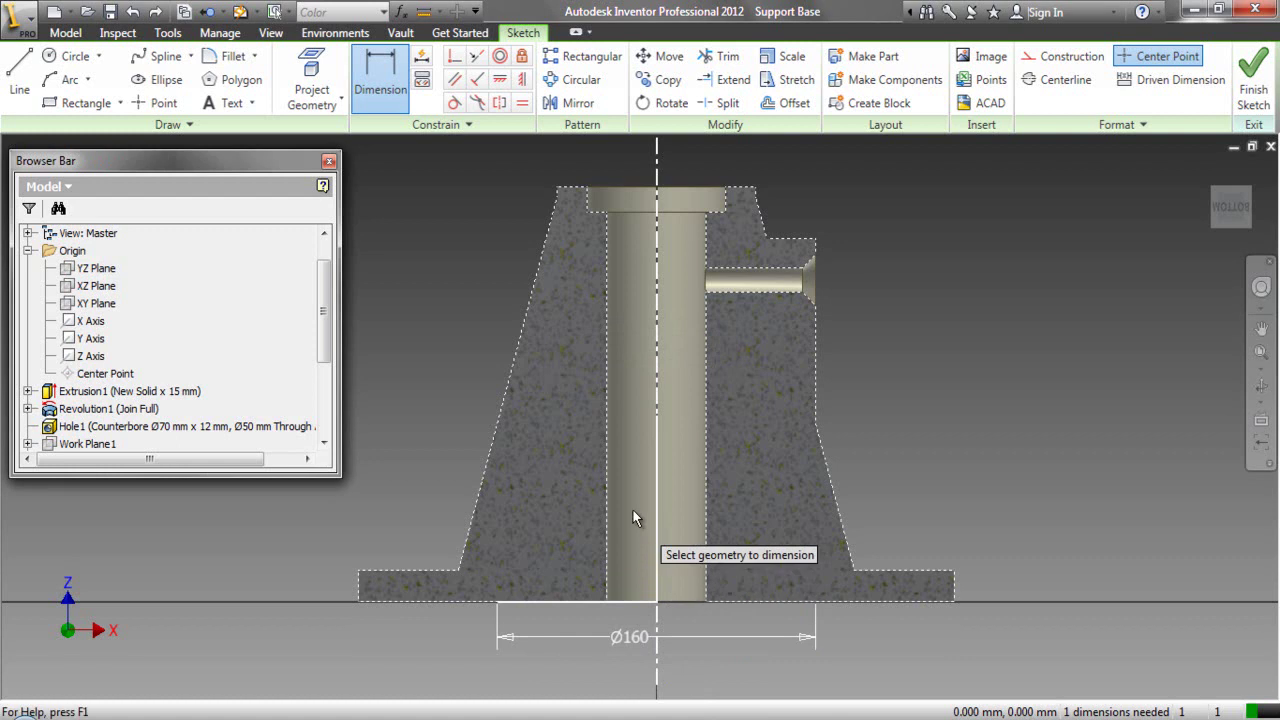
- Dimension the vertical distance from the cone's top edge to the upper end of the vertical line as 127 mm
{"action": "left_click", "coordinate": [739, 186]}
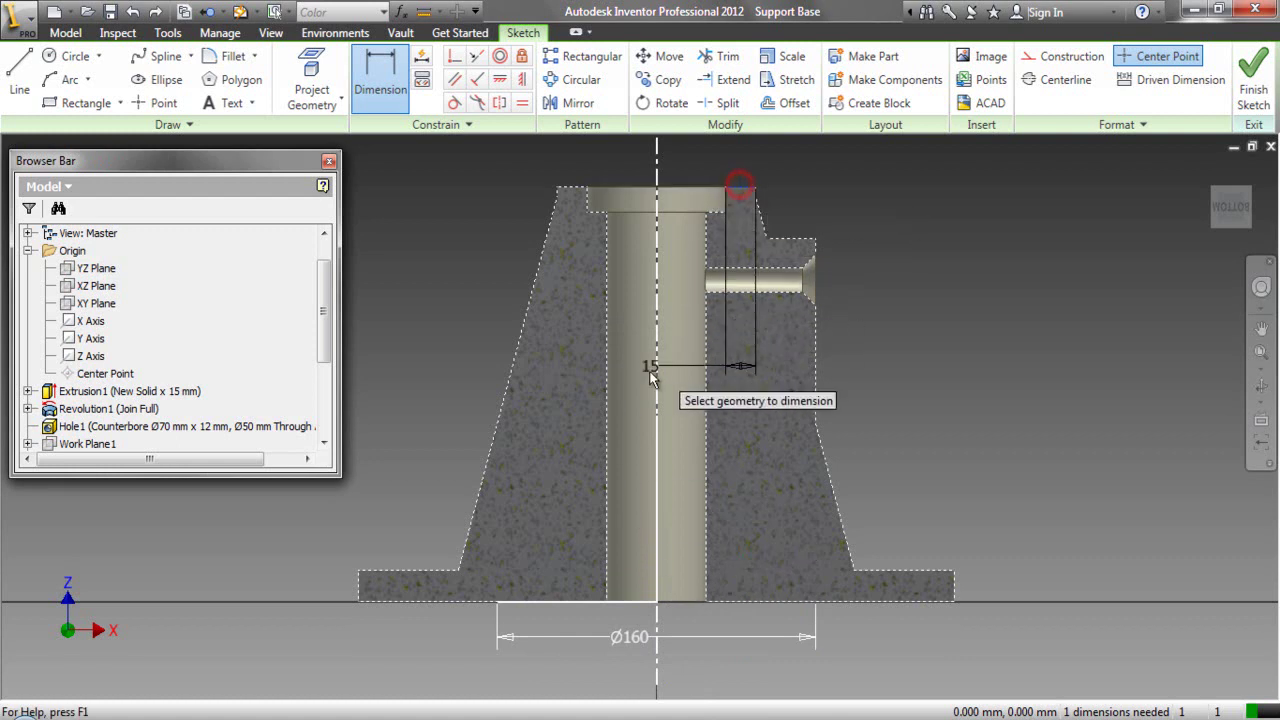
{"action": "left_click", "coordinate": [656, 413]}
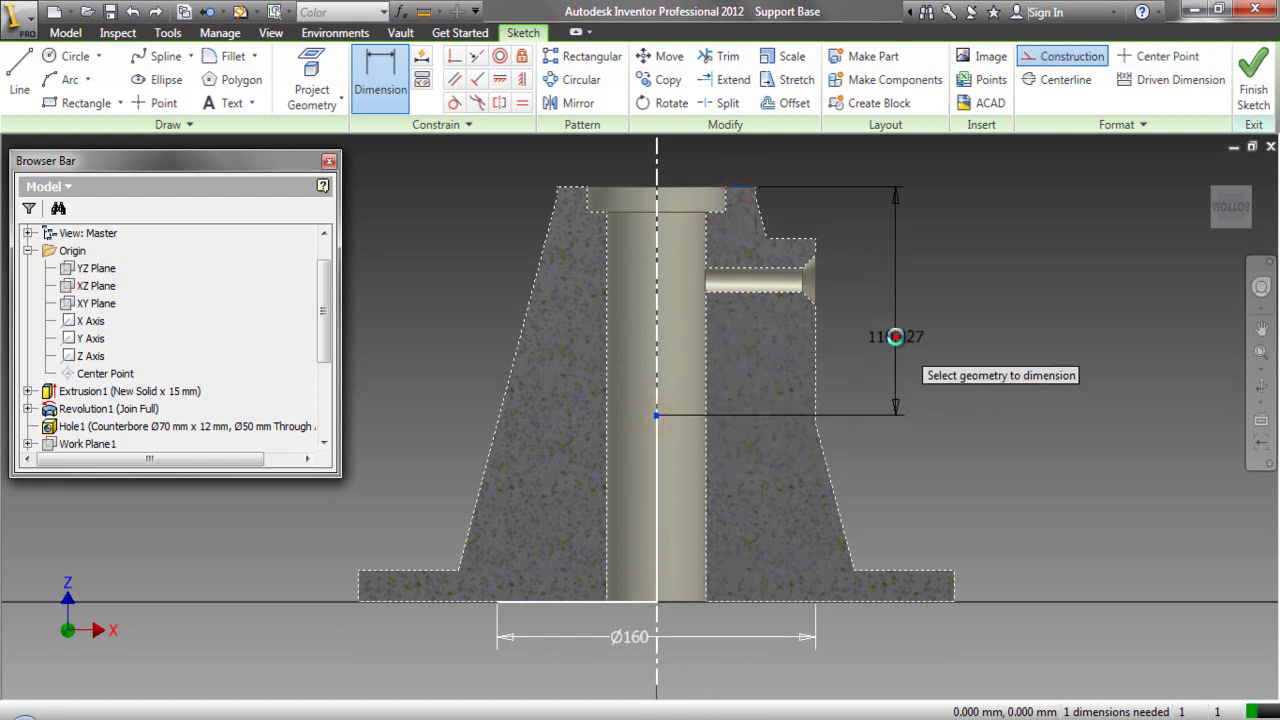
{"action": "left_click", "coordinate": [897, 338]}
{"action": "type", "text": "127"}
{"action": "key", "text": "Return"}
- Draw a horizontal line about 42.5 mm long, from left of the centerline to the upper end of the vertical line
{"action": "right_click", "coordinate": [930, 329]}
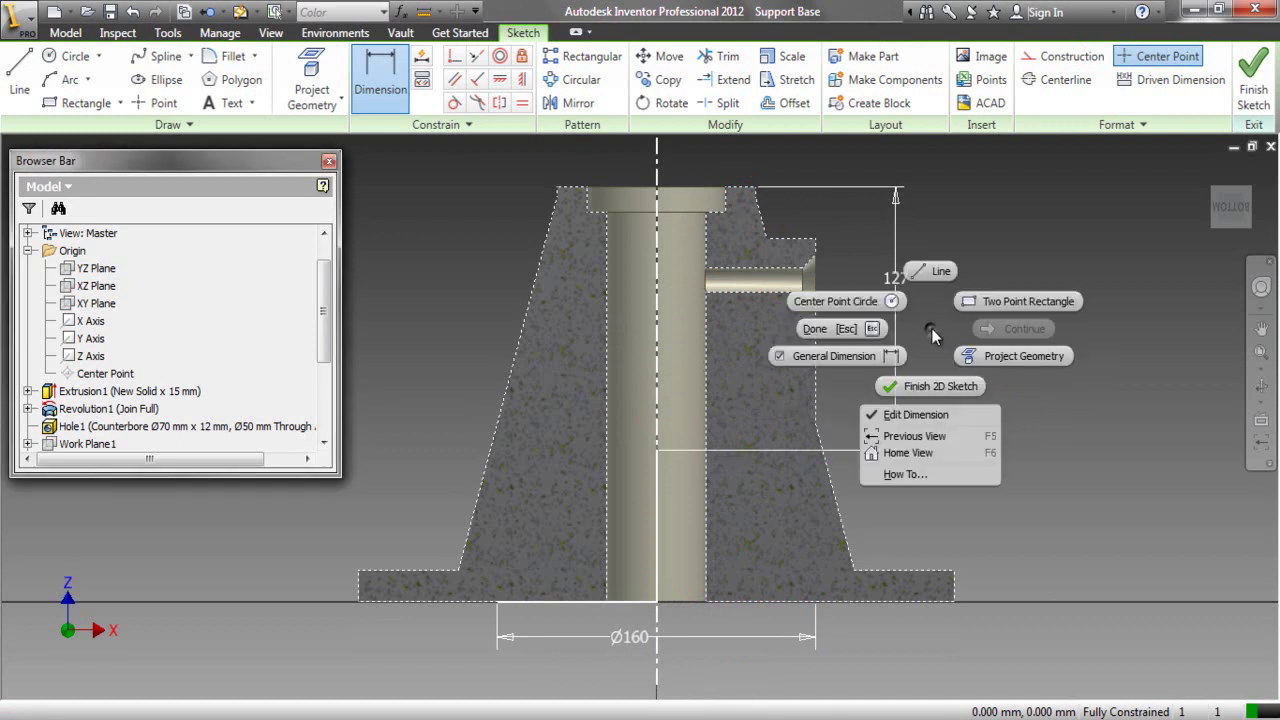
{"action": "left_click", "coordinate": [940, 274]}
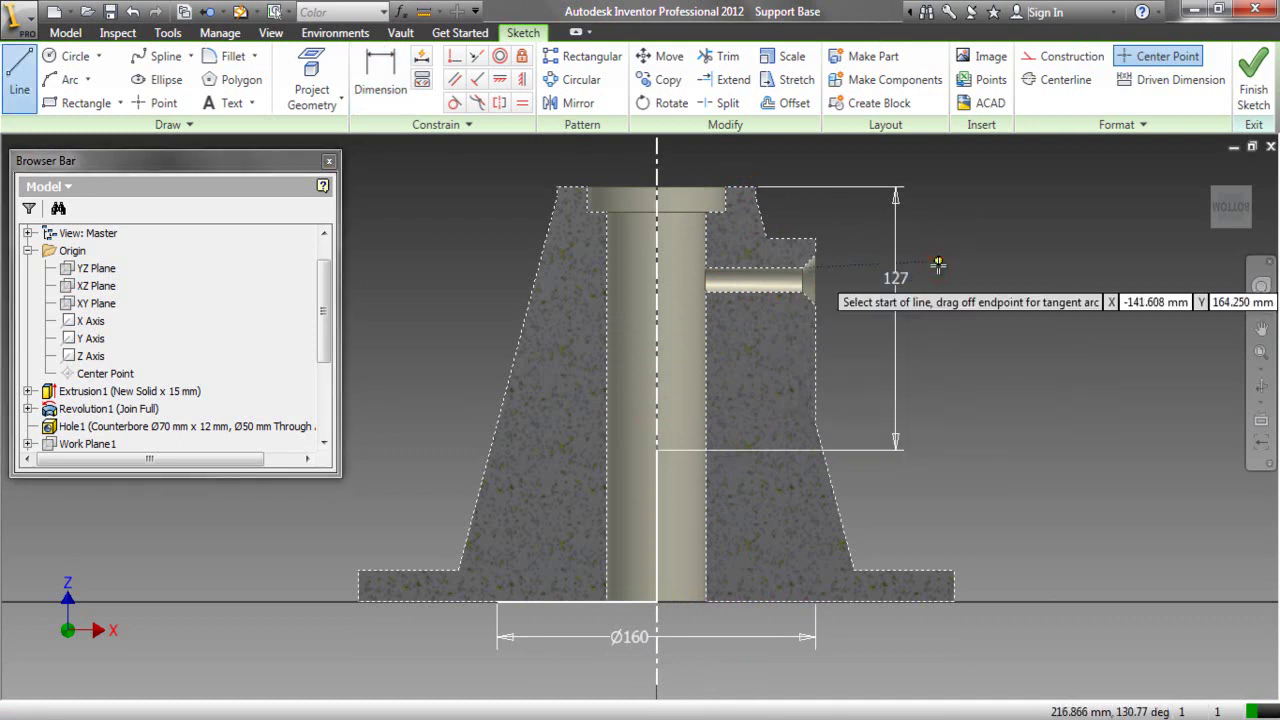
{"action": "left_click", "coordinate": [571, 449]}
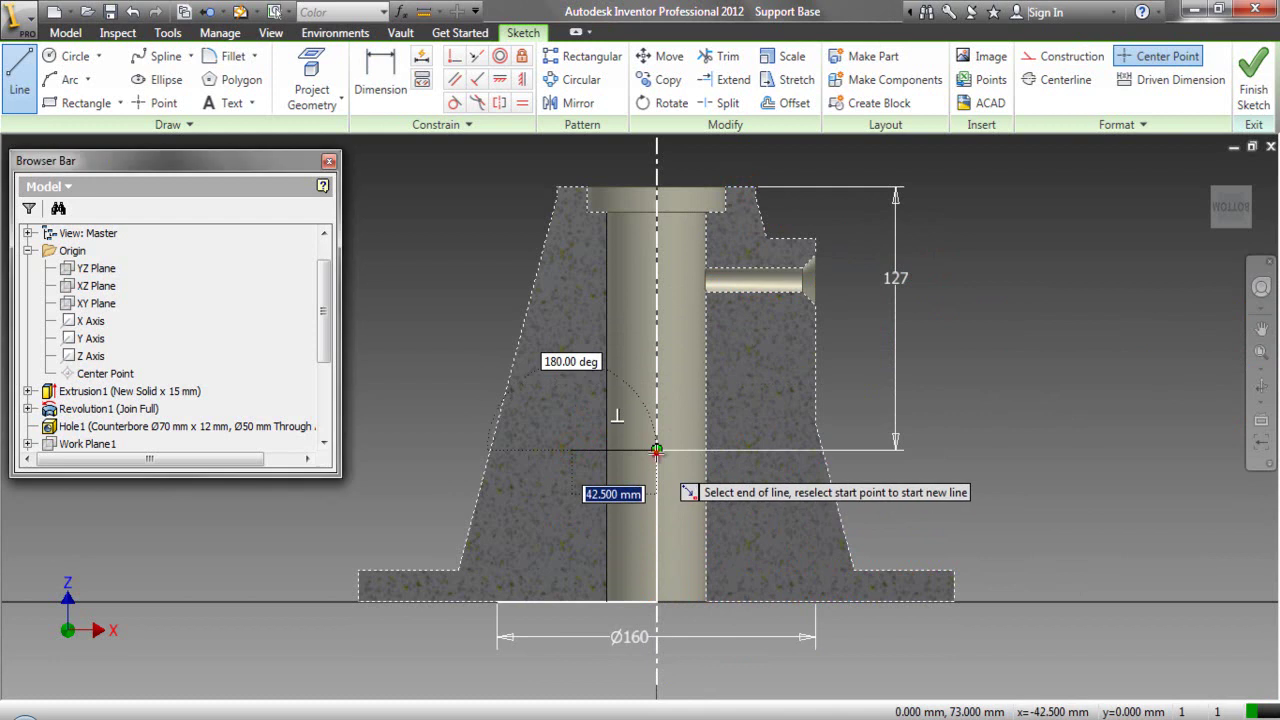
{"action": "double_click", "coordinate": [655, 451]}
{"action": "right_click", "coordinate": [639, 474]}
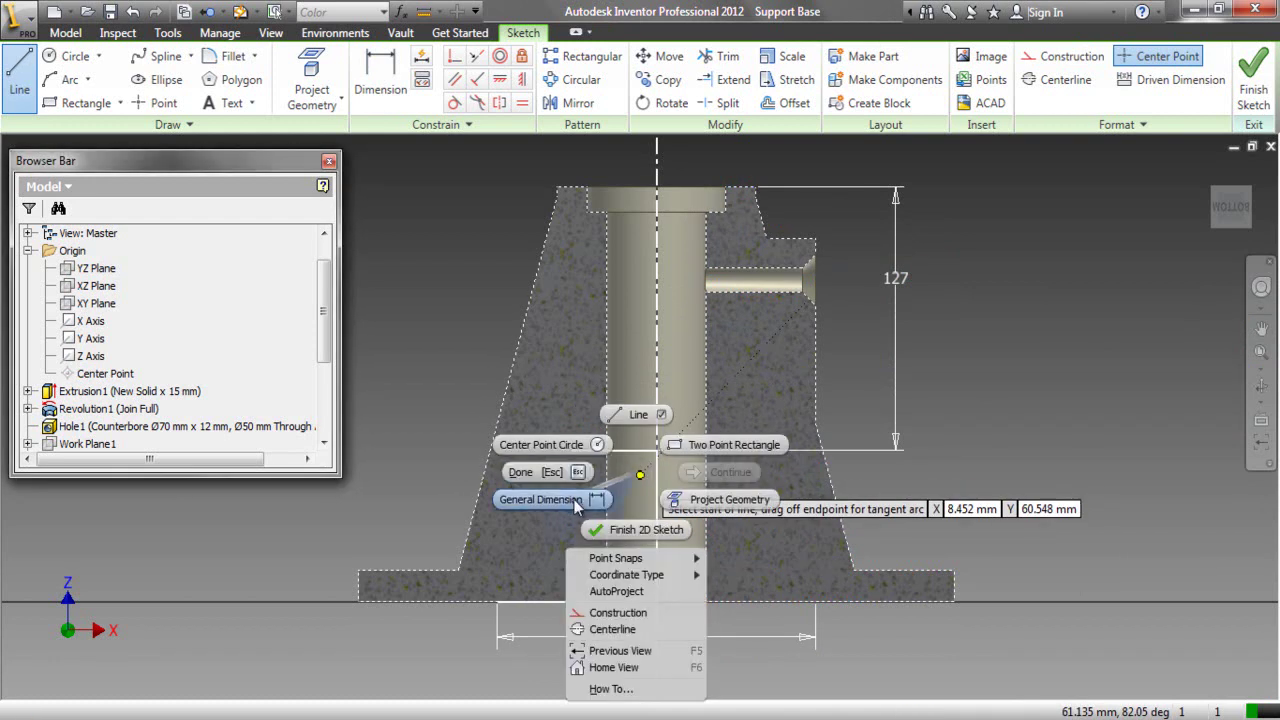
- Dimension the upper horizontal line's left end to the centerline as a diameter of 70 mm
{"action": "left_click", "coordinate": [575, 502]}
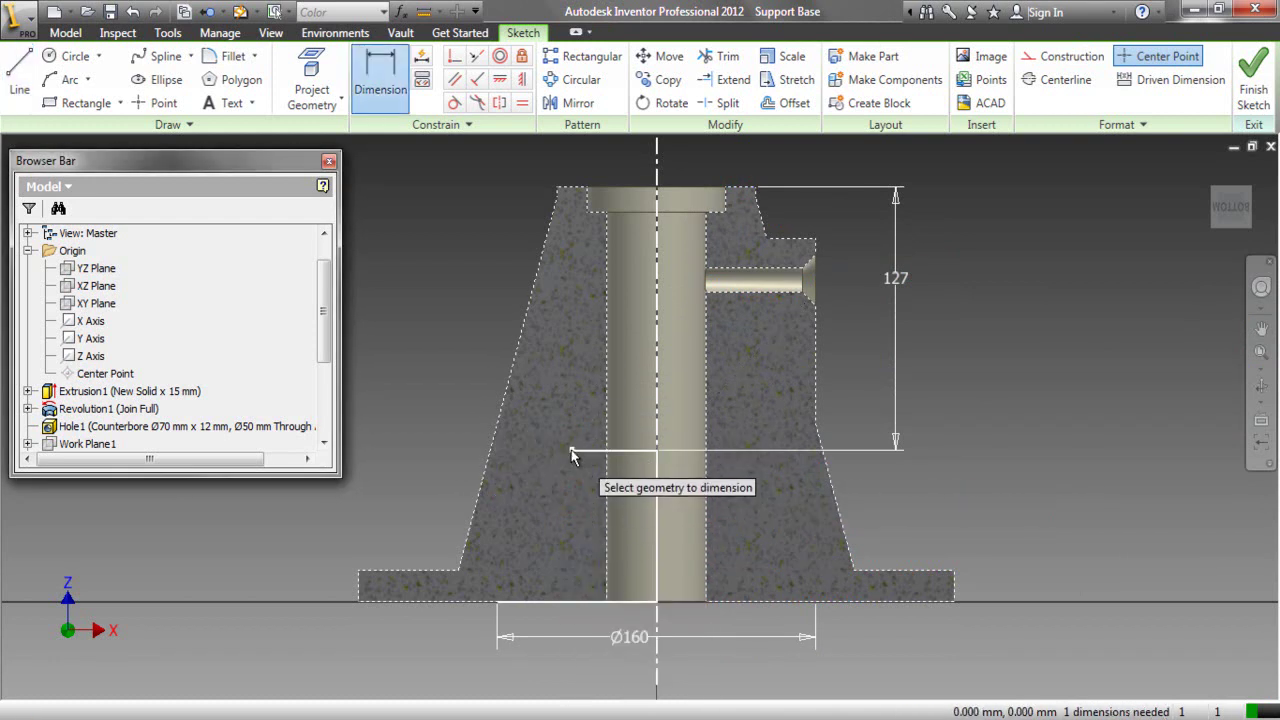
{"action": "left_click", "coordinate": [654, 416]}
{"action": "left_click", "coordinate": [645, 451]}
{"action": "left_click", "coordinate": [641, 471]}
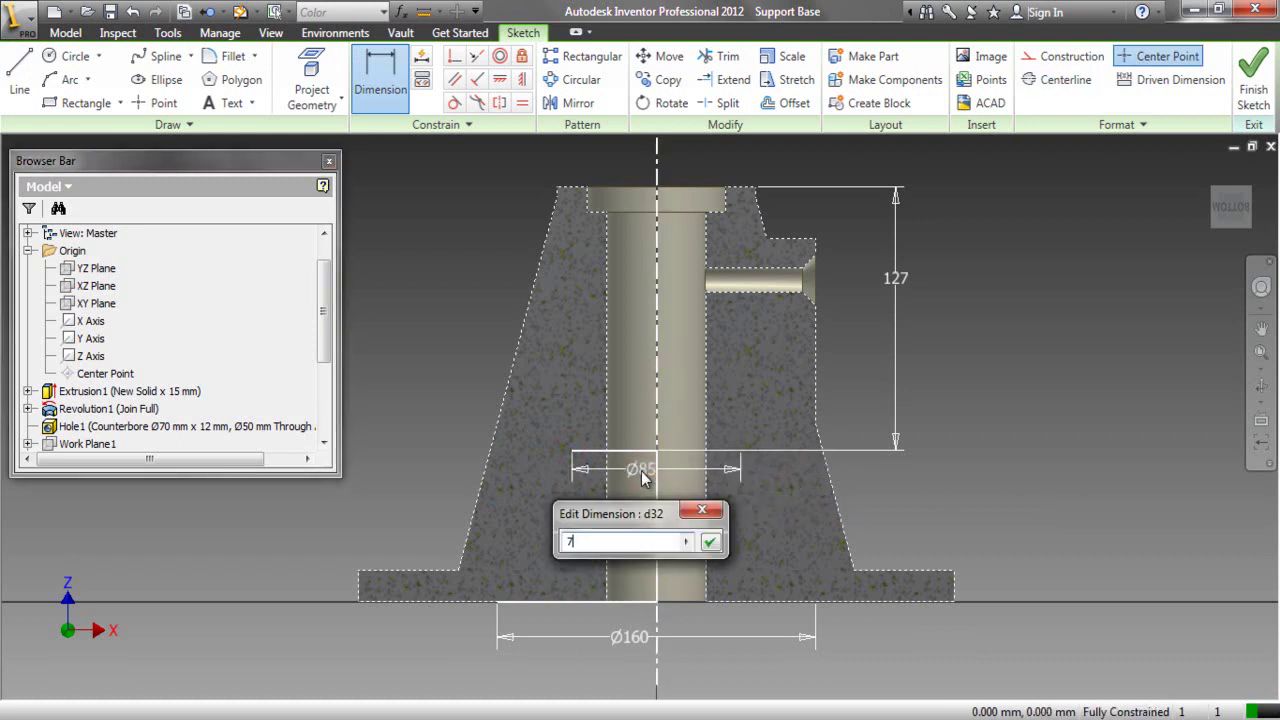
{"action": "key", "text": "Return"}
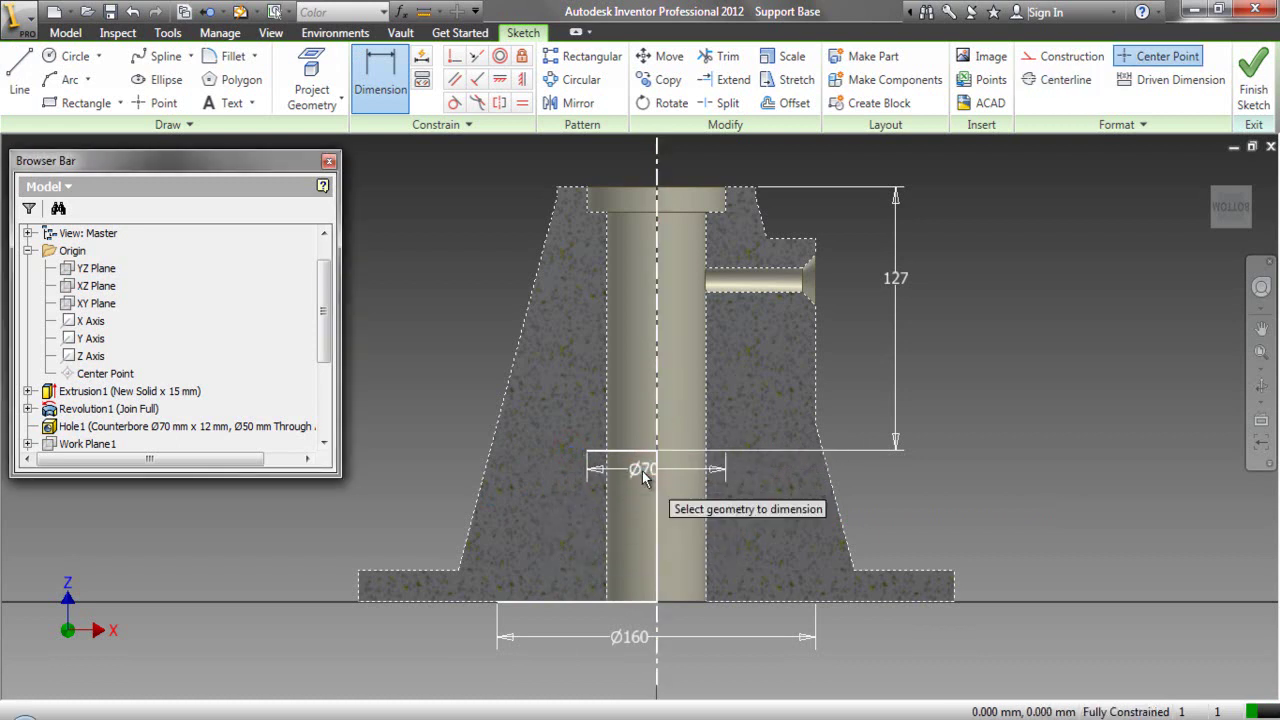
{"action": "right_click", "coordinate": [954, 356]}
{"action": "left_click", "coordinate": [900, 349]}
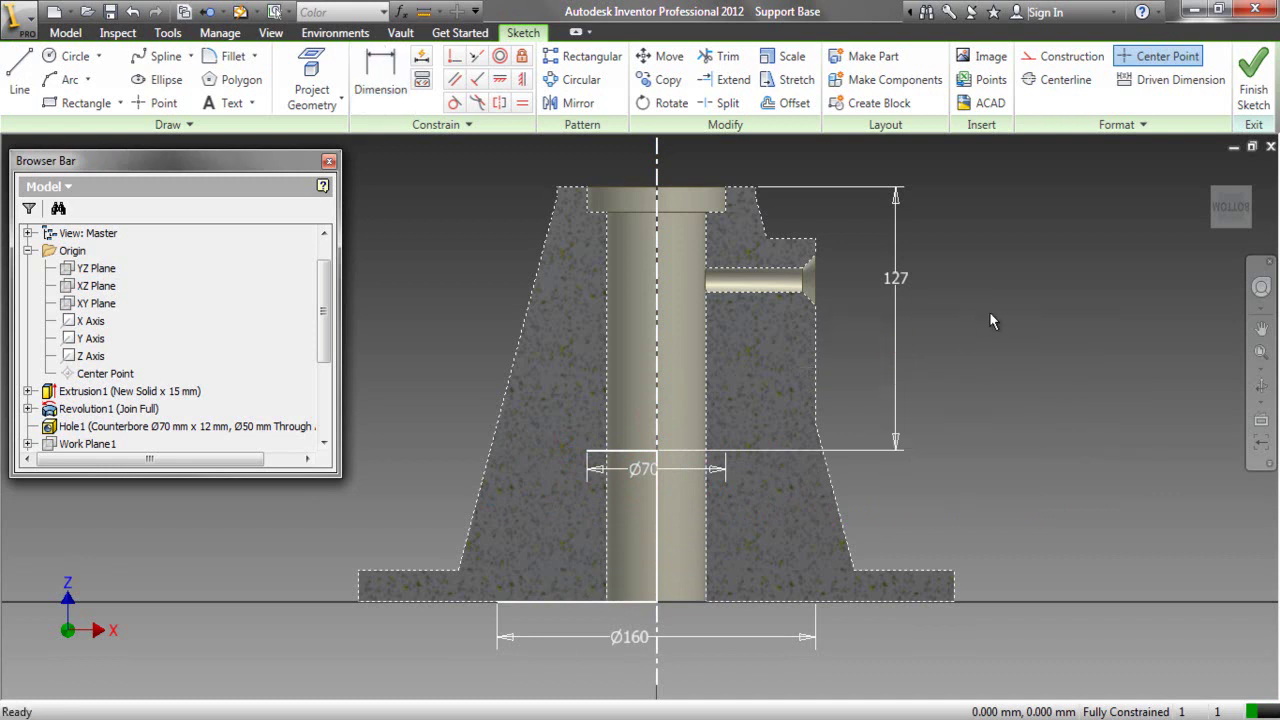
- Offset the cone's left slanted edge inward to form a parallel line inside the section
{"action": "left_click", "coordinate": [792, 103]}
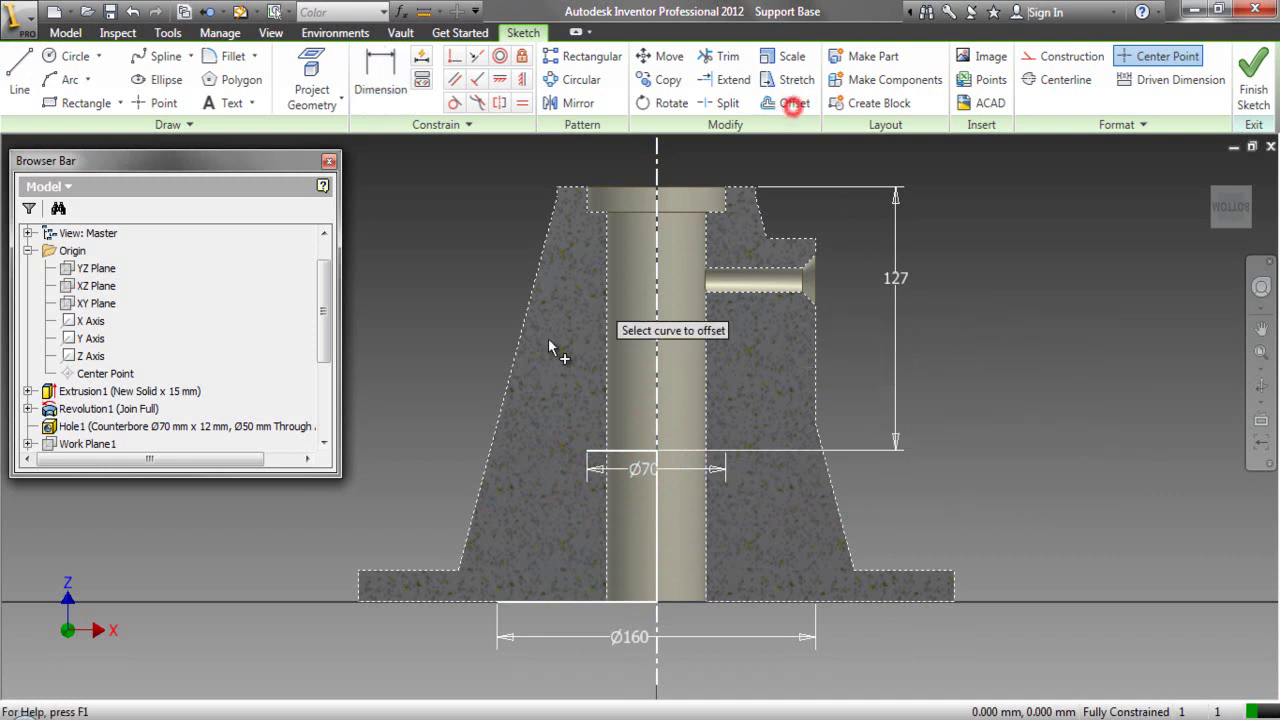
{"action": "left_click", "coordinate": [490, 454]}
{"action": "right_click", "coordinate": [513, 466]}
{"action": "left_click", "coordinate": [545, 470]}
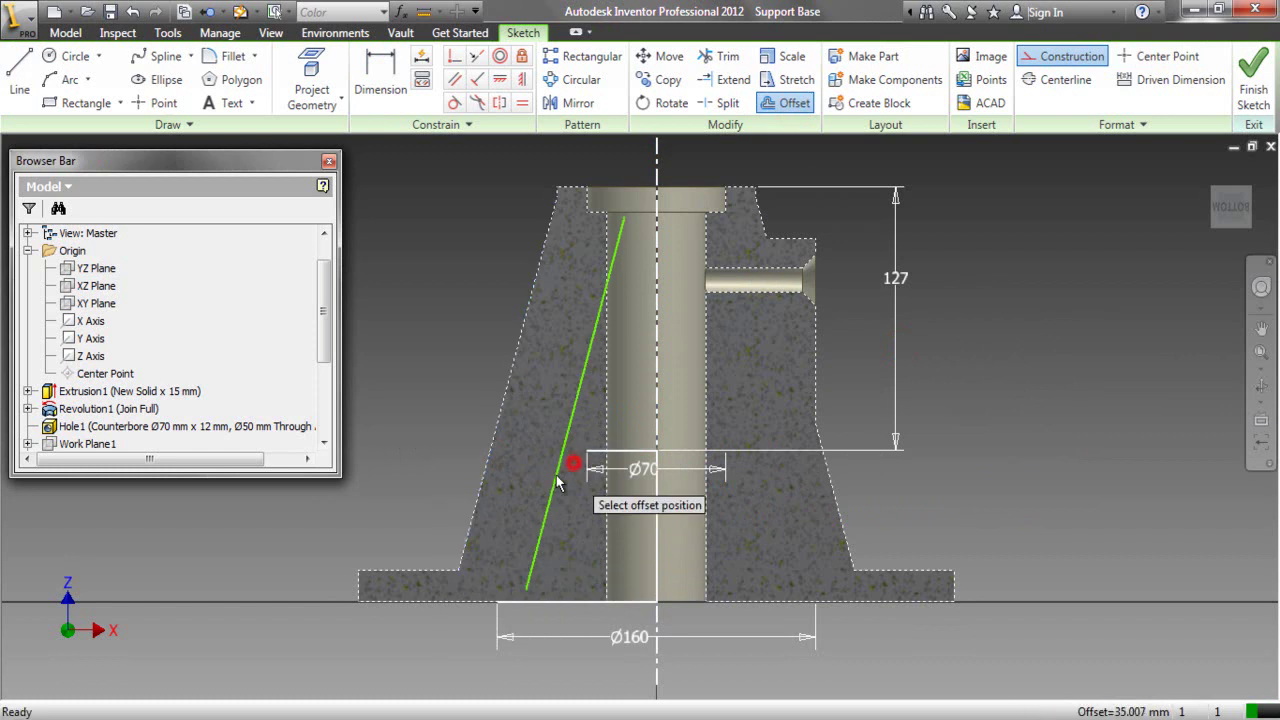
{"action": "left_click", "coordinate": [525, 523]}
{"action": "right_click", "coordinate": [407, 353]}
{"action": "left_click", "coordinate": [400, 358]}
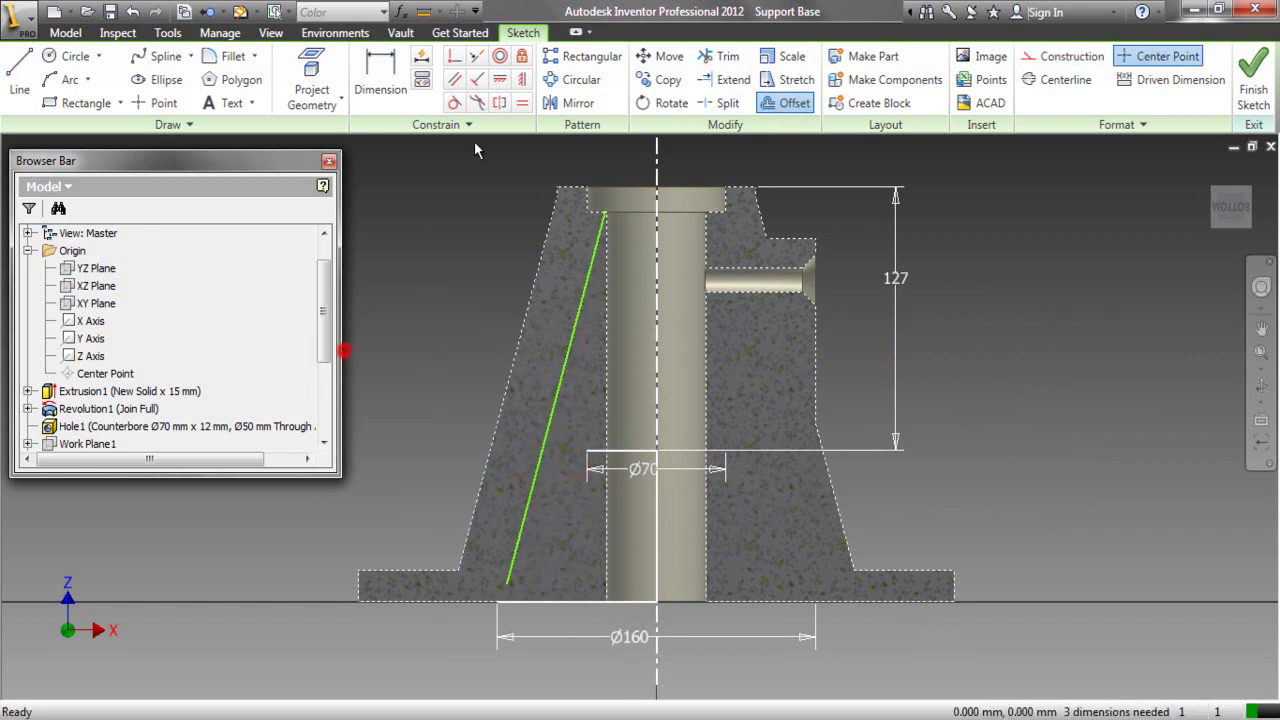
- Constrain the offset line's lower end coincident with the outer end of the Ø160 base line
{"action": "left_click", "coordinate": [452, 58]}
{"action": "scroll", "coordinate": [500, 600], "scroll_direction": "down", "scroll_amount": 3}
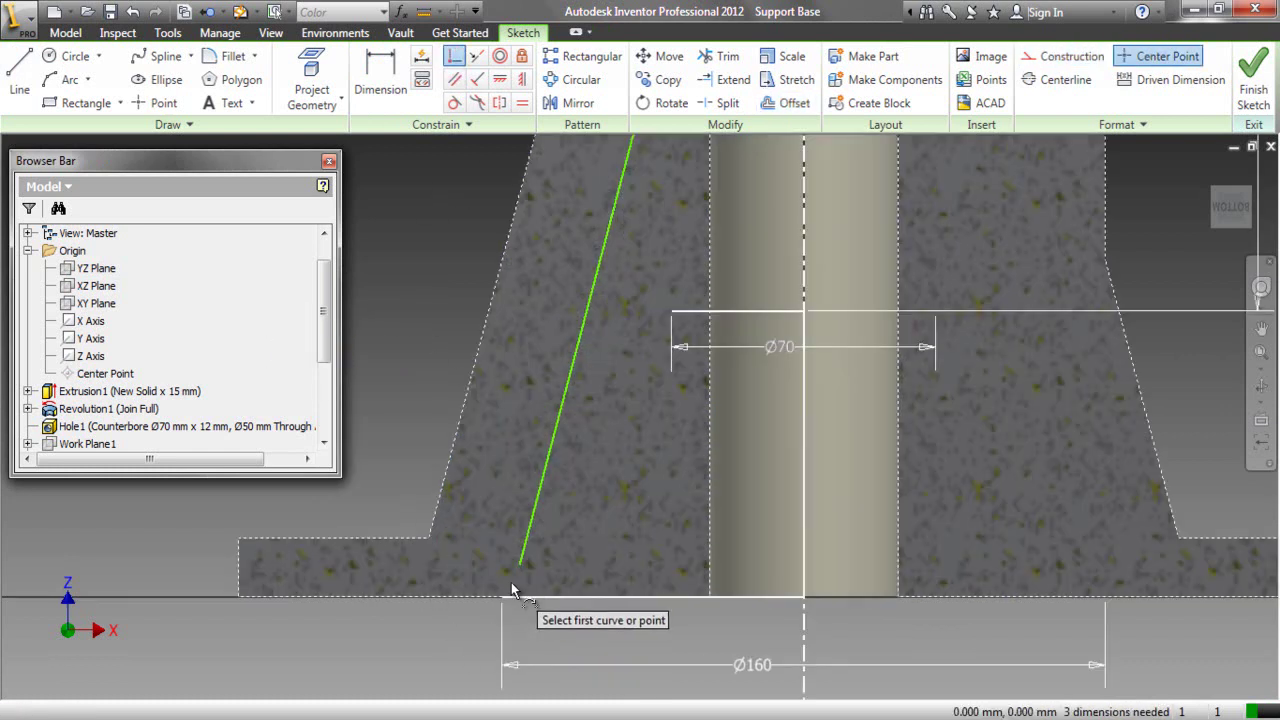
{"action": "left_click", "coordinate": [502, 597]}
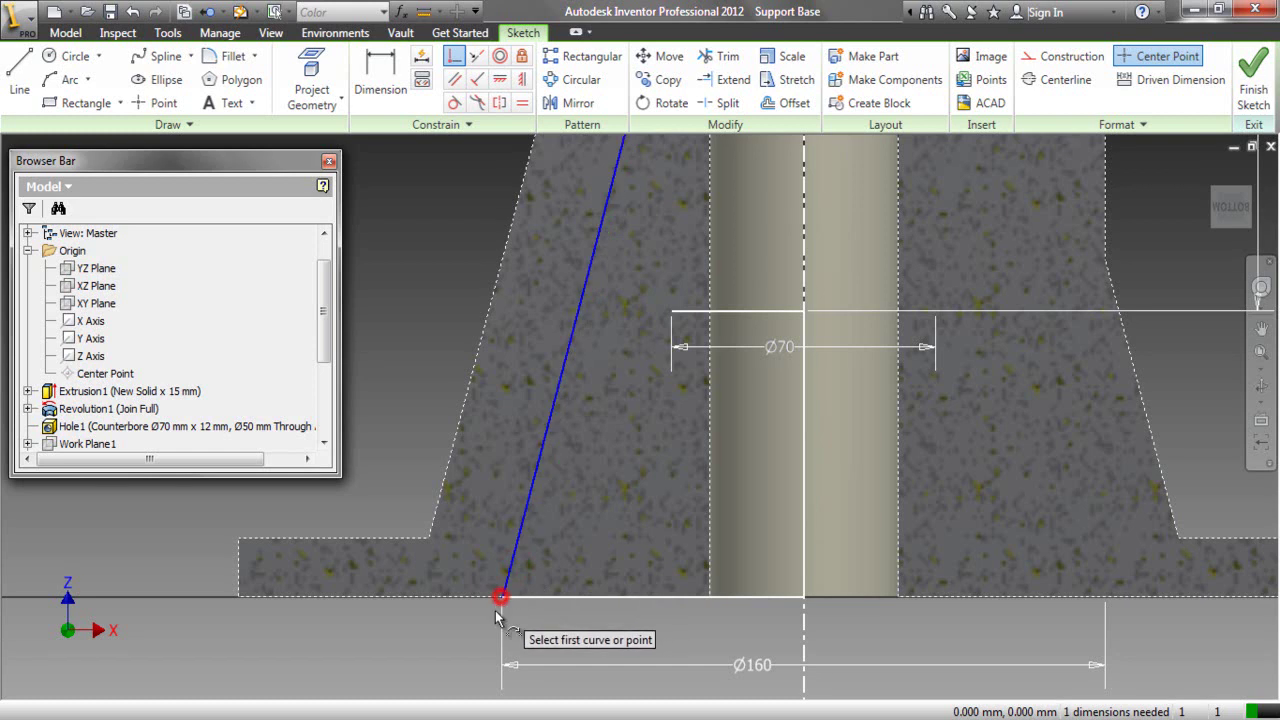
{"action": "scroll", "coordinate": [500, 600], "scroll_direction": "up", "scroll_amount": 3}
{"action": "right_click", "coordinate": [400, 335]}
{"action": "left_click", "coordinate": [361, 333]}
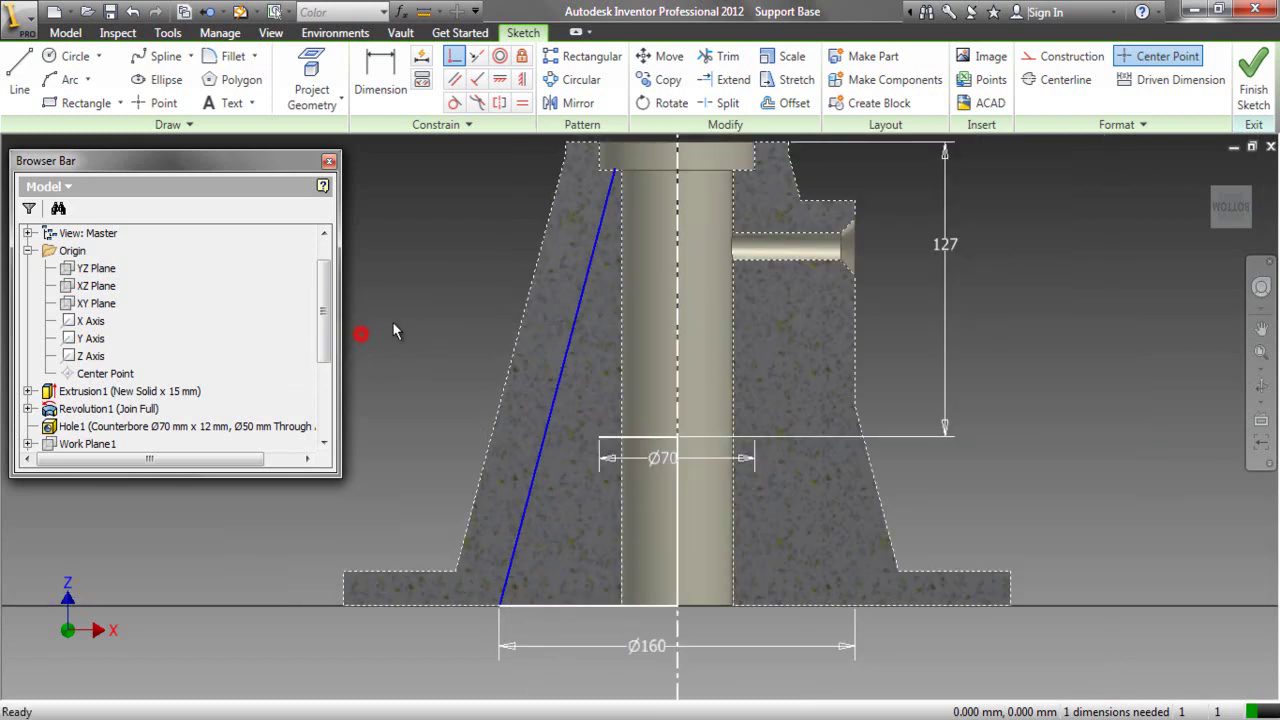
- Draw a vertical construction line from the counterbore's lower left corner down to the left end of the Ø70 line
{"action": "right_click", "coordinate": [429, 211]}
{"action": "left_click", "coordinate": [417, 158]}
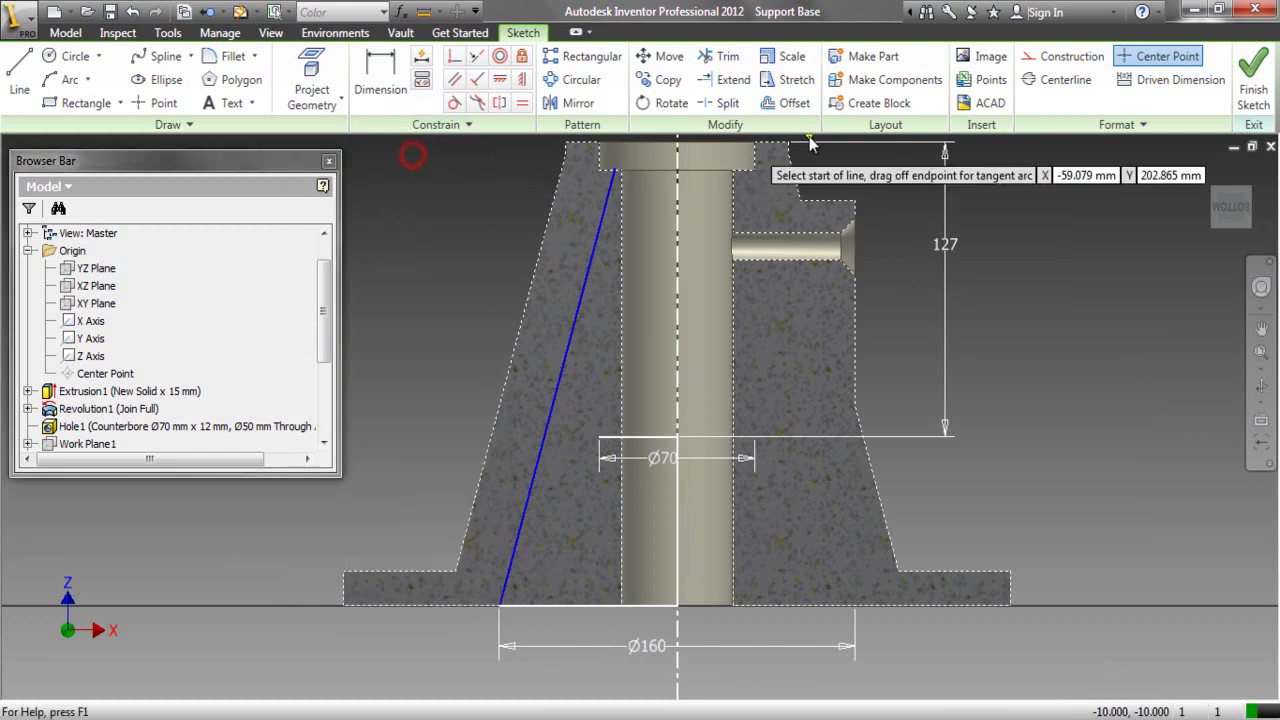
{"action": "left_click", "coordinate": [1045, 56]}
{"action": "left_click", "coordinate": [602, 170]}
{"action": "double_click", "coordinate": [598, 436]}
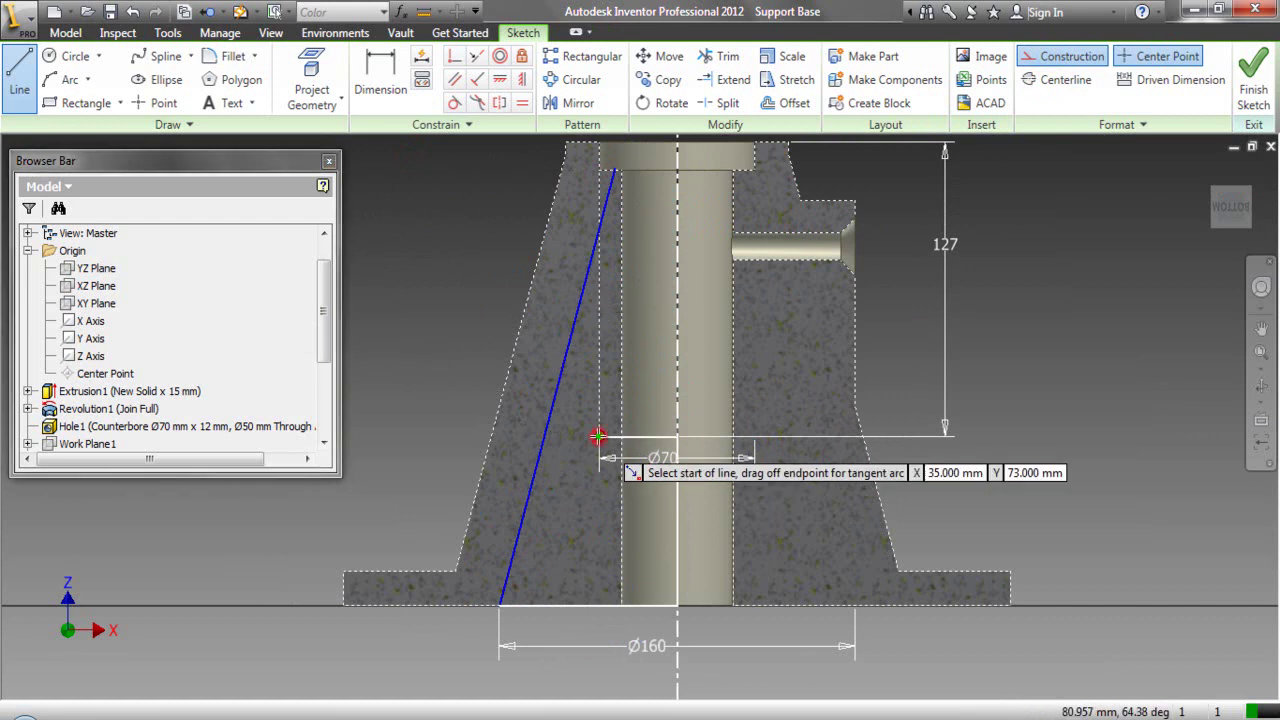
- Draw a solid line upward from the Ø70 line's left end, leaning outward about 11° from the construction line
{"action": "scroll", "coordinate": [598, 436], "scroll_direction": "down", "scroll_amount": 3}
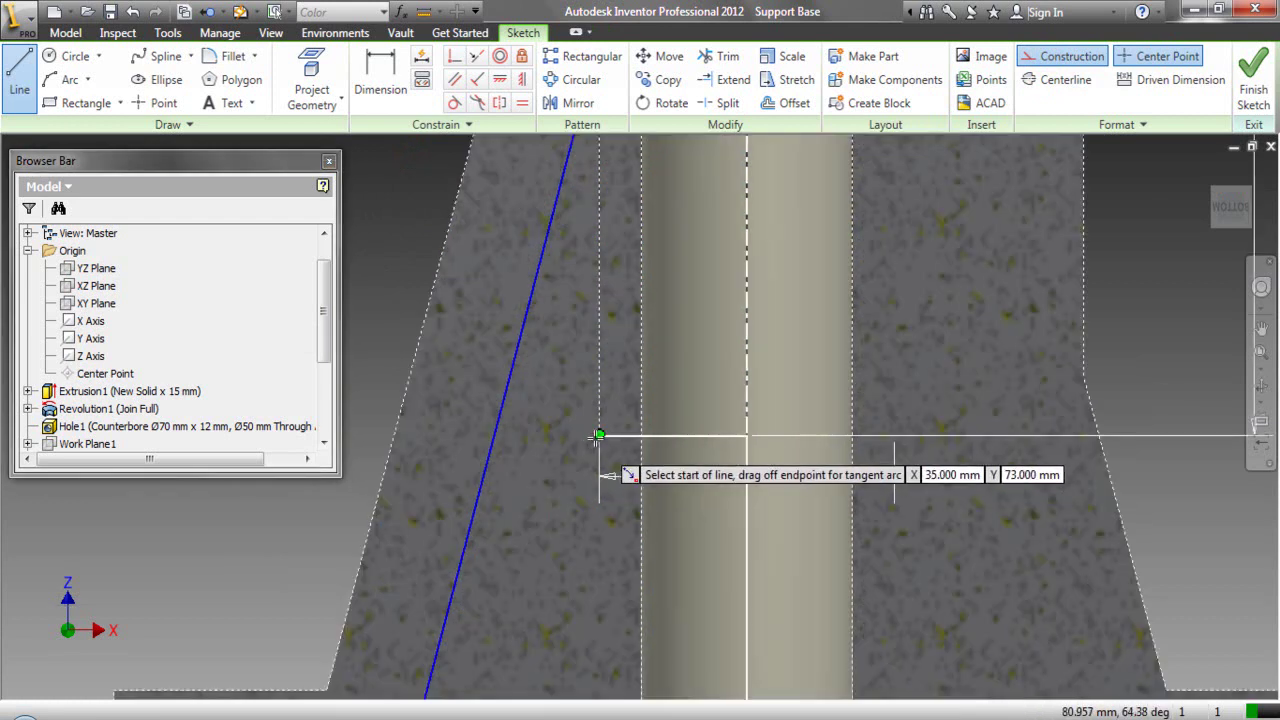
{"action": "left_click", "coordinate": [597, 436]}
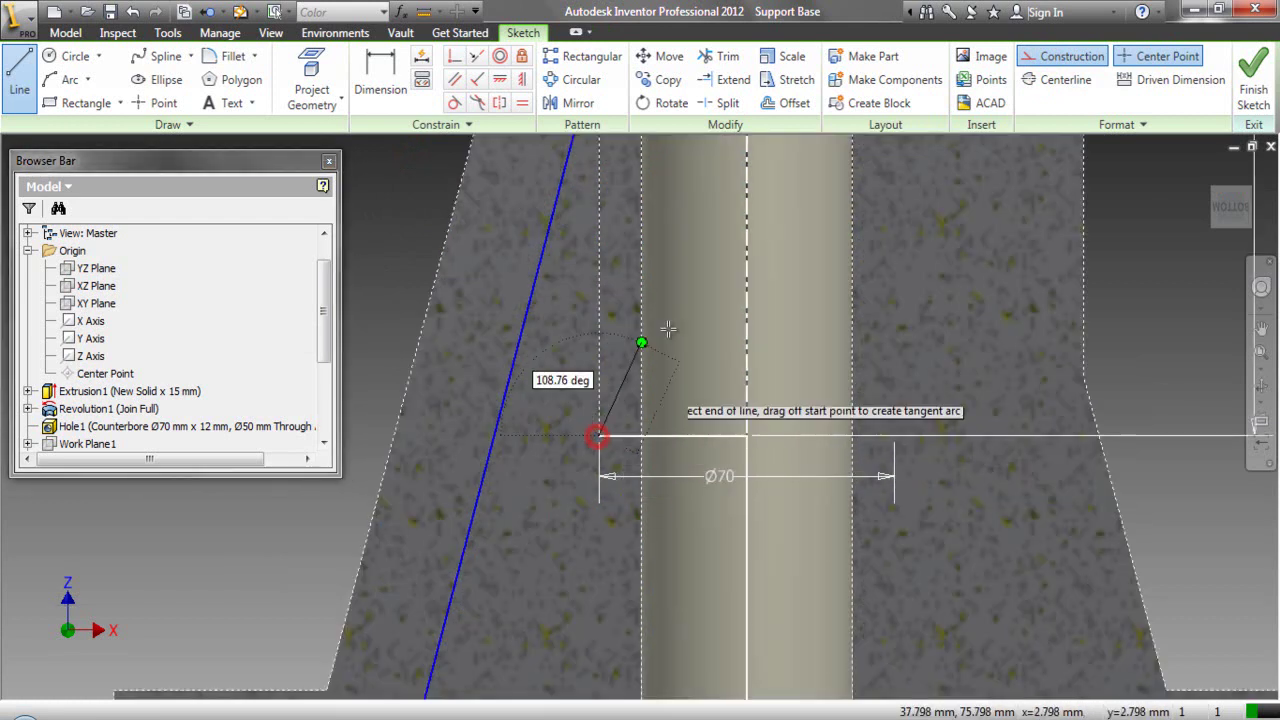
{"action": "left_click", "coordinate": [1037, 65]}
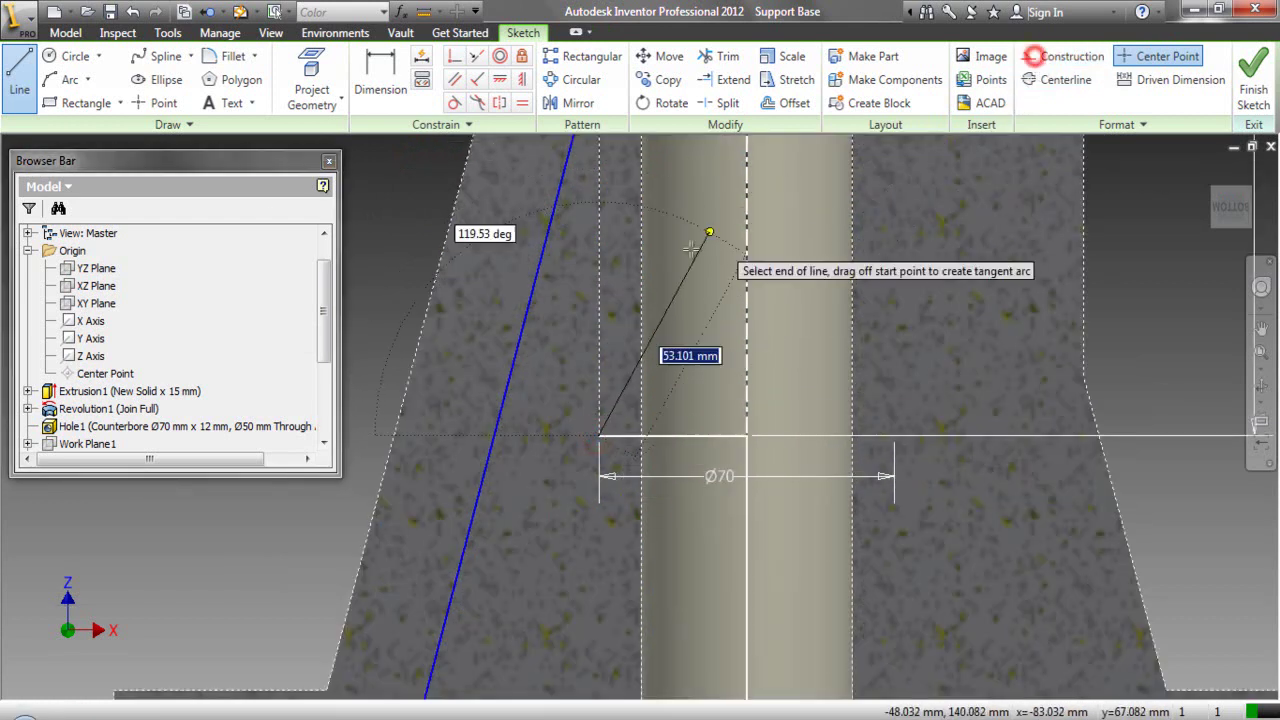
{"action": "left_click", "coordinate": [581, 325]}
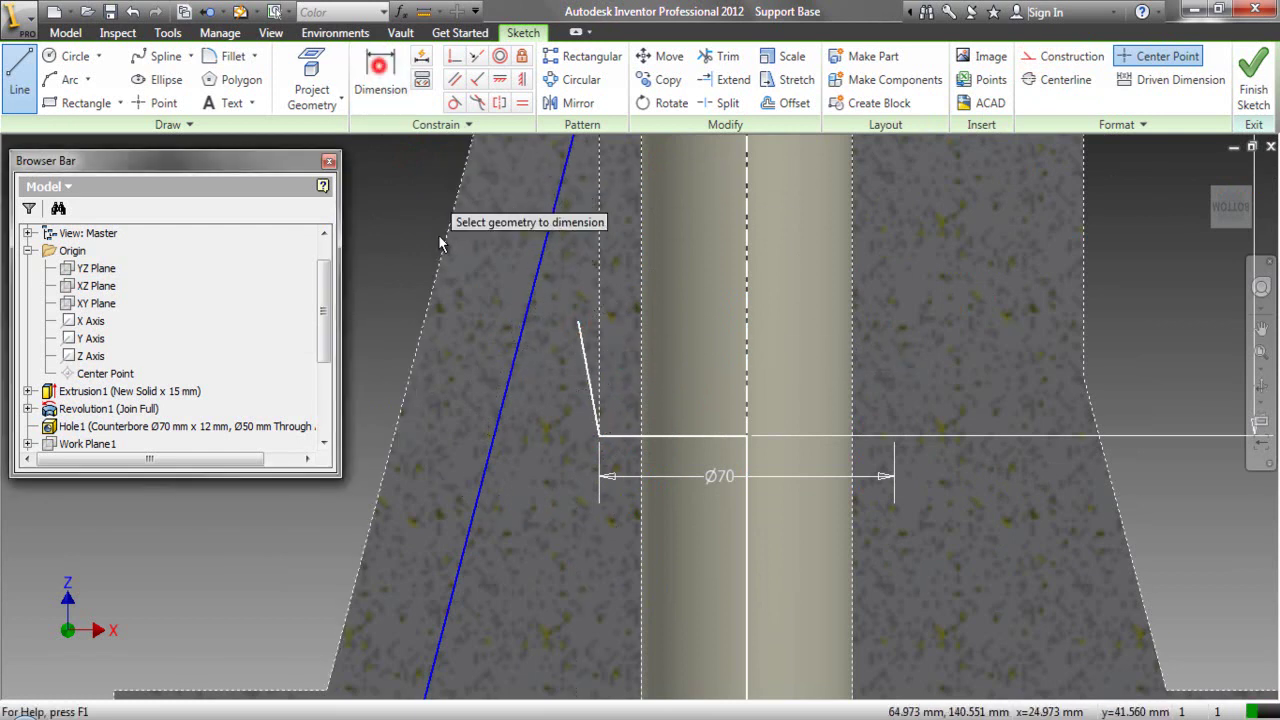
- Dimension the angle between the short slanted line and the vertical construction line as 2.5°
{"action": "left_click", "coordinate": [380, 75]}
{"action": "scroll", "coordinate": [544, 365], "scroll_direction": "down", "scroll_amount": 3}
{"action": "left_click", "coordinate": [624, 352]}
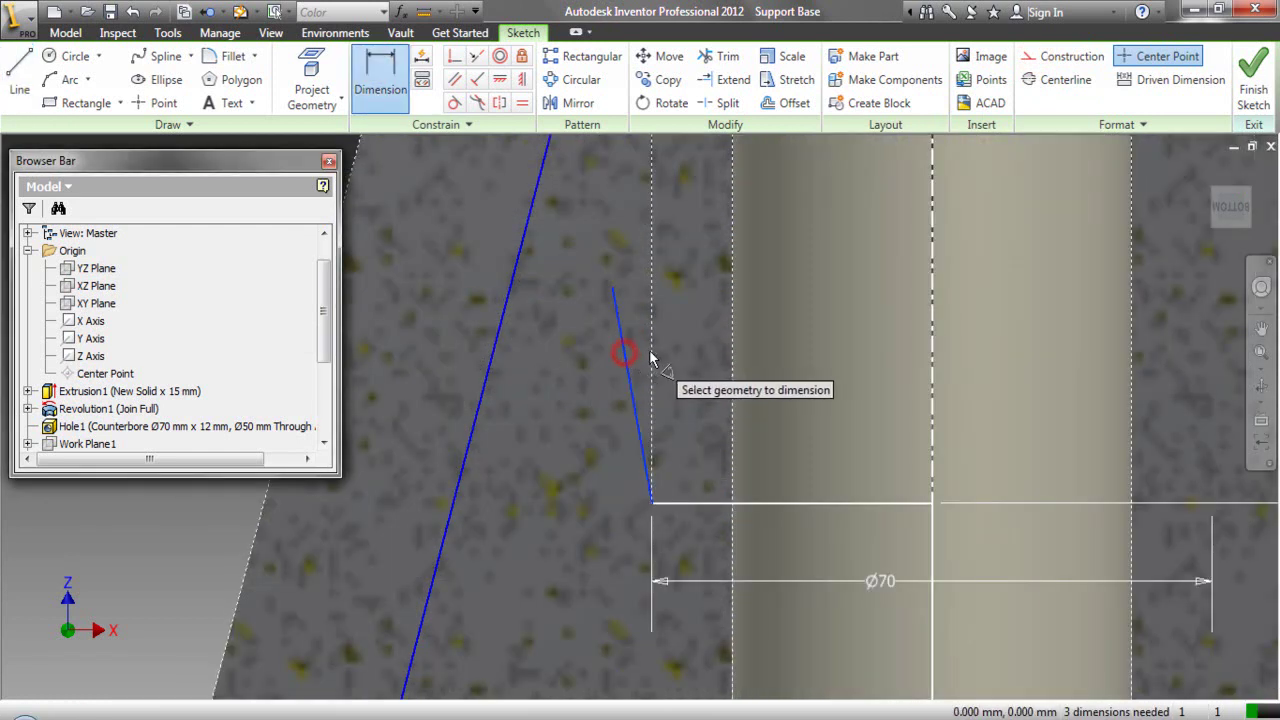
{"action": "left_click", "coordinate": [652, 352]}
{"action": "left_click", "coordinate": [634, 274]}
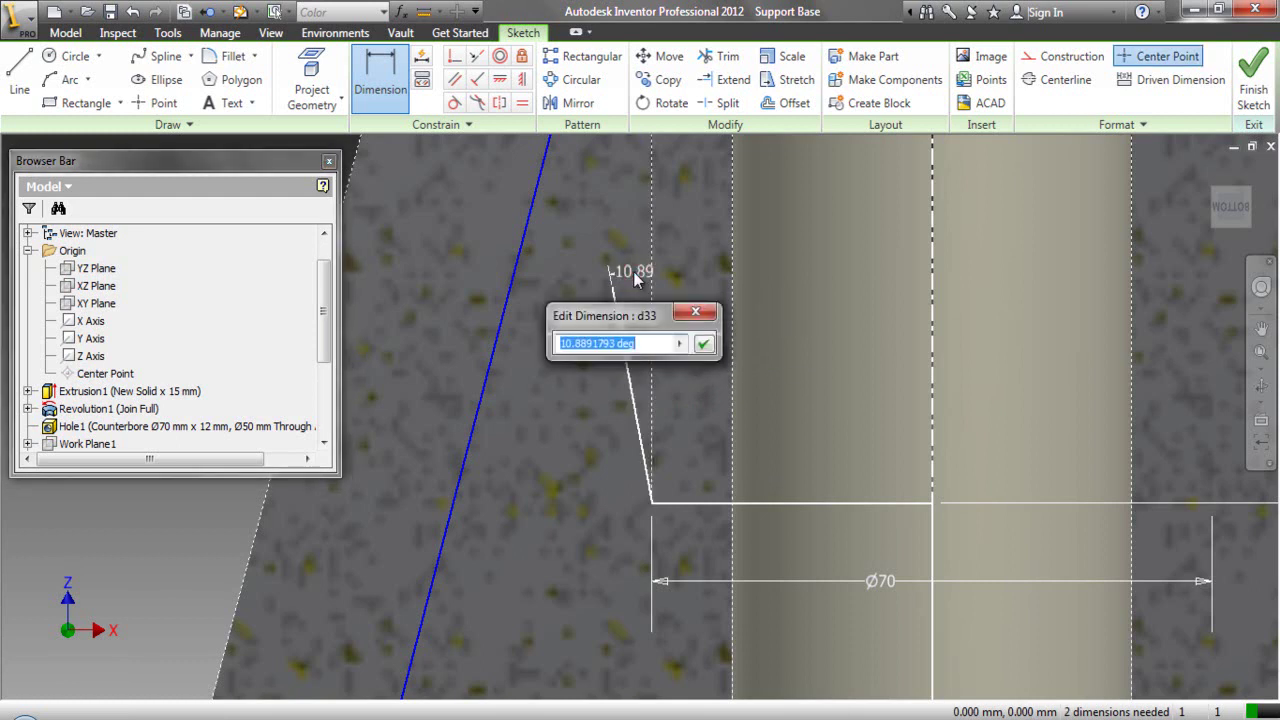
{"action": "key", "text": "Return"}
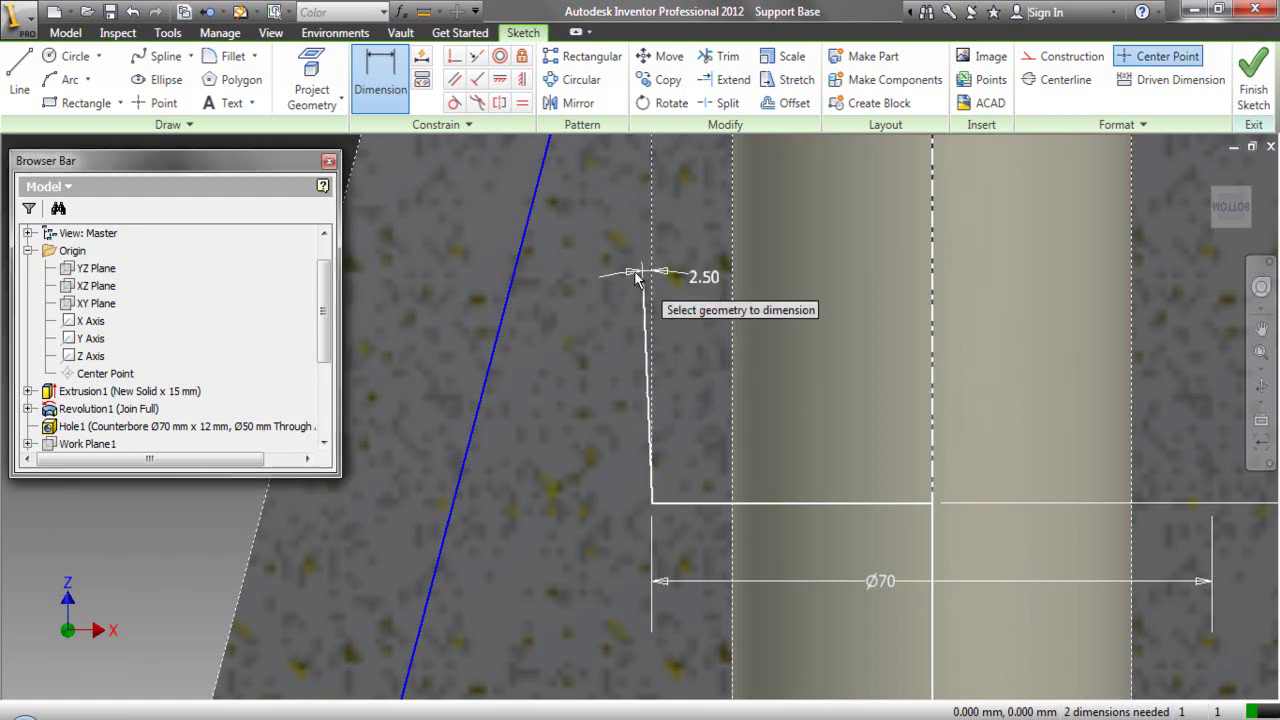
{"action": "right_click", "coordinate": [602, 306]}
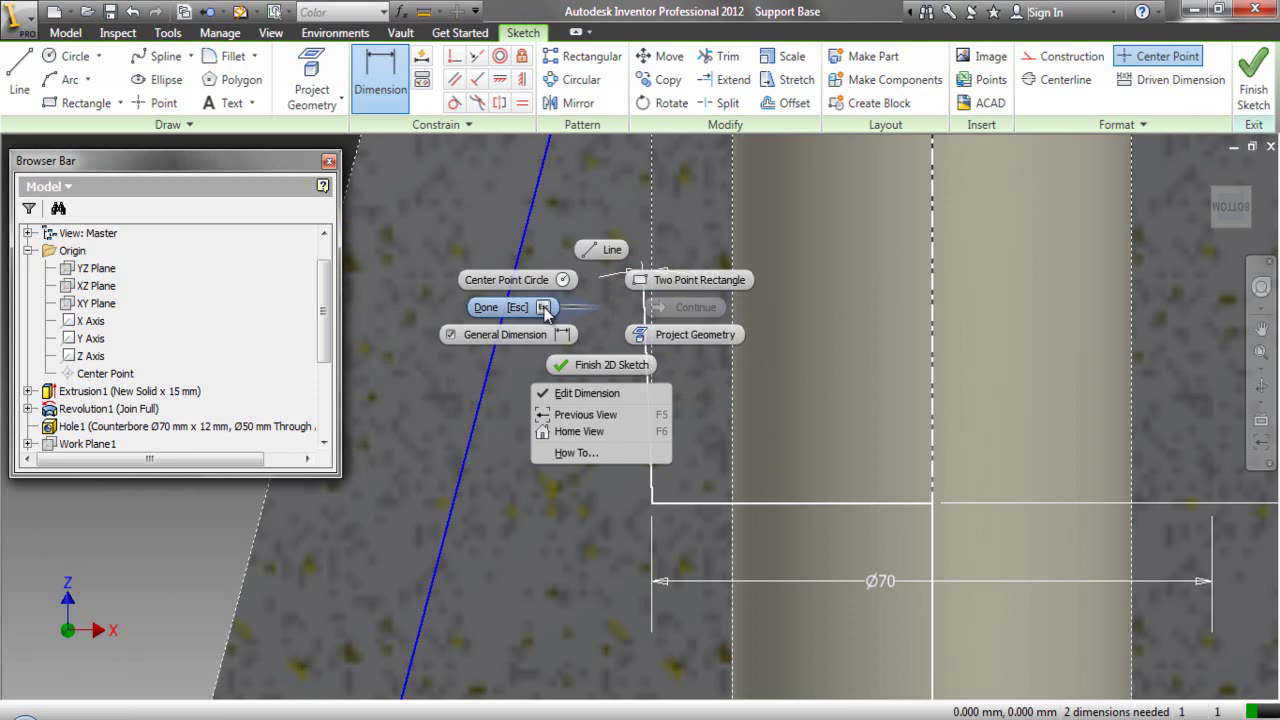
{"action": "left_click", "coordinate": [543, 308]}
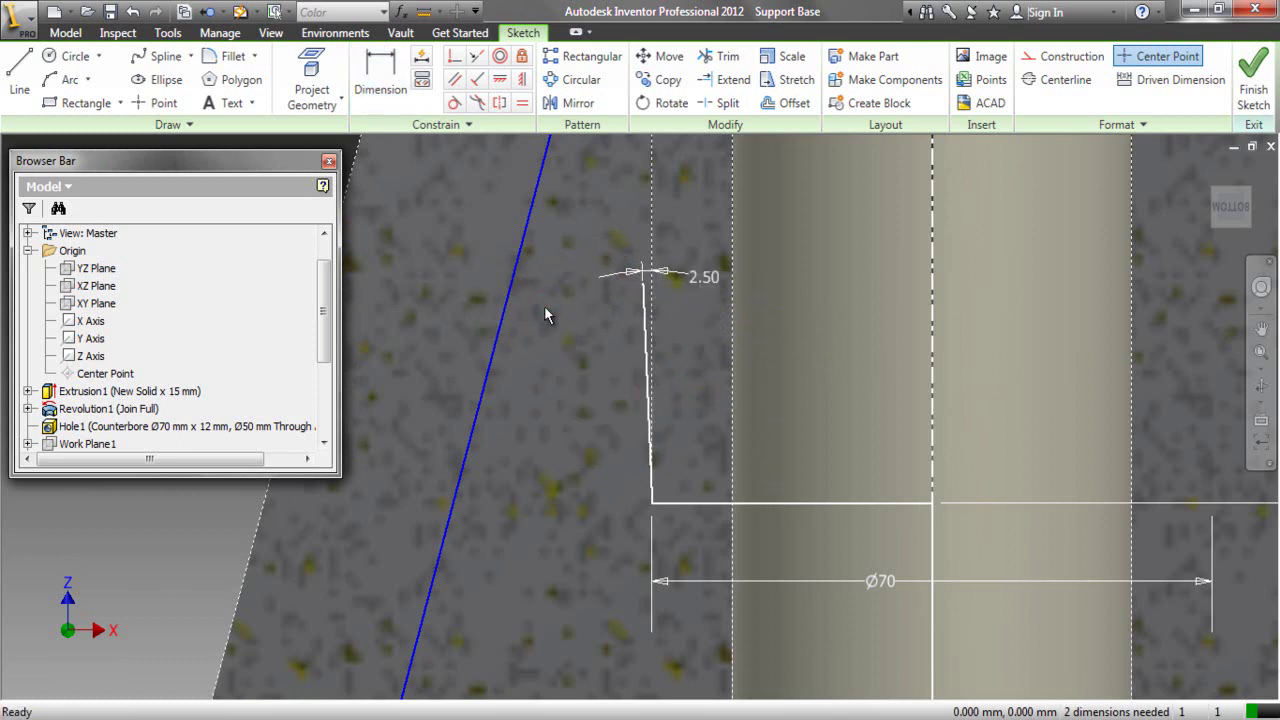
- Draw a three-point arc of about 9.8 mm radius from the short slanted line's upper end to the offset line, bulging upward
{"action": "left_click", "coordinate": [66, 78]}
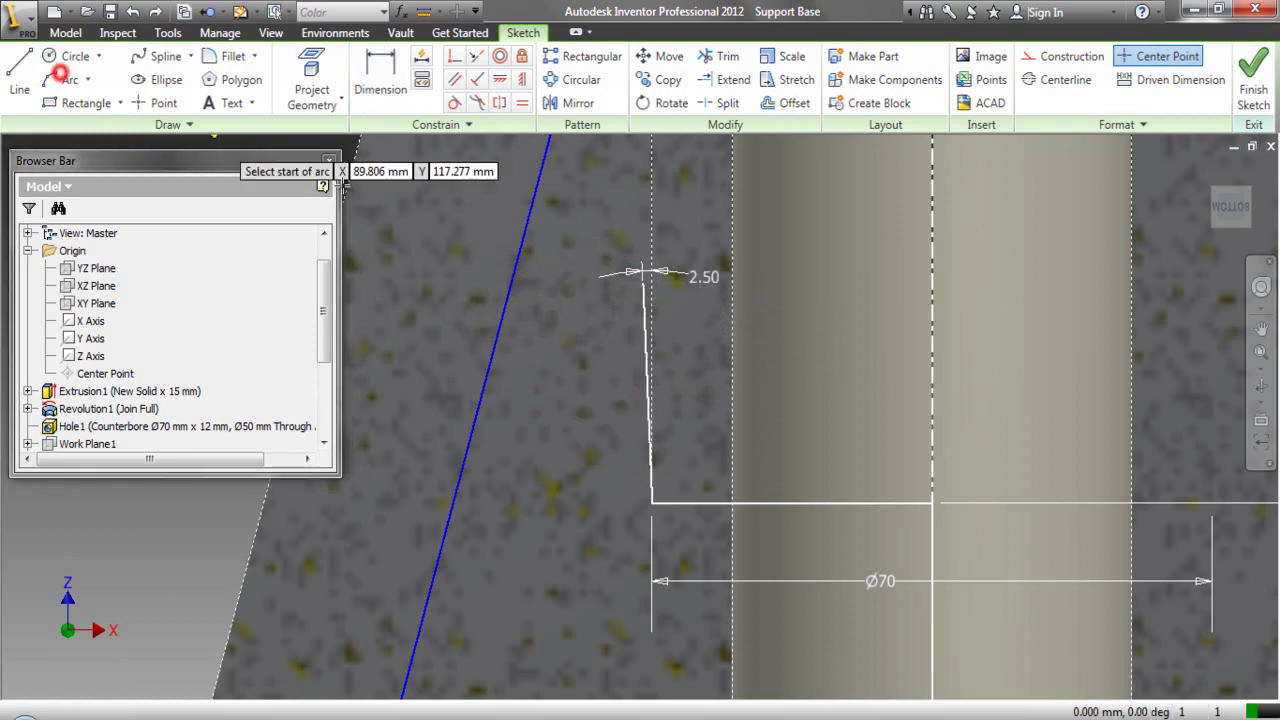
{"action": "left_click", "coordinate": [642, 284]}
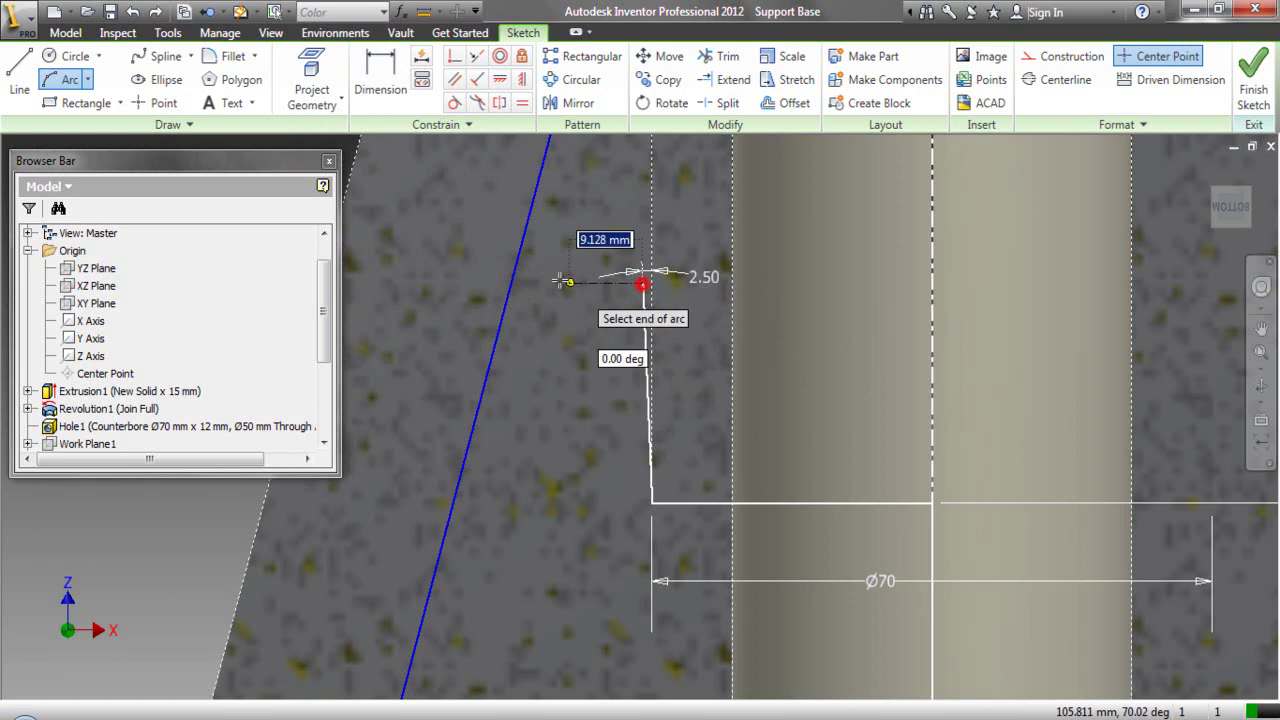
{"action": "left_click", "coordinate": [509, 291]}
{"action": "left_click", "coordinate": [554, 252]}
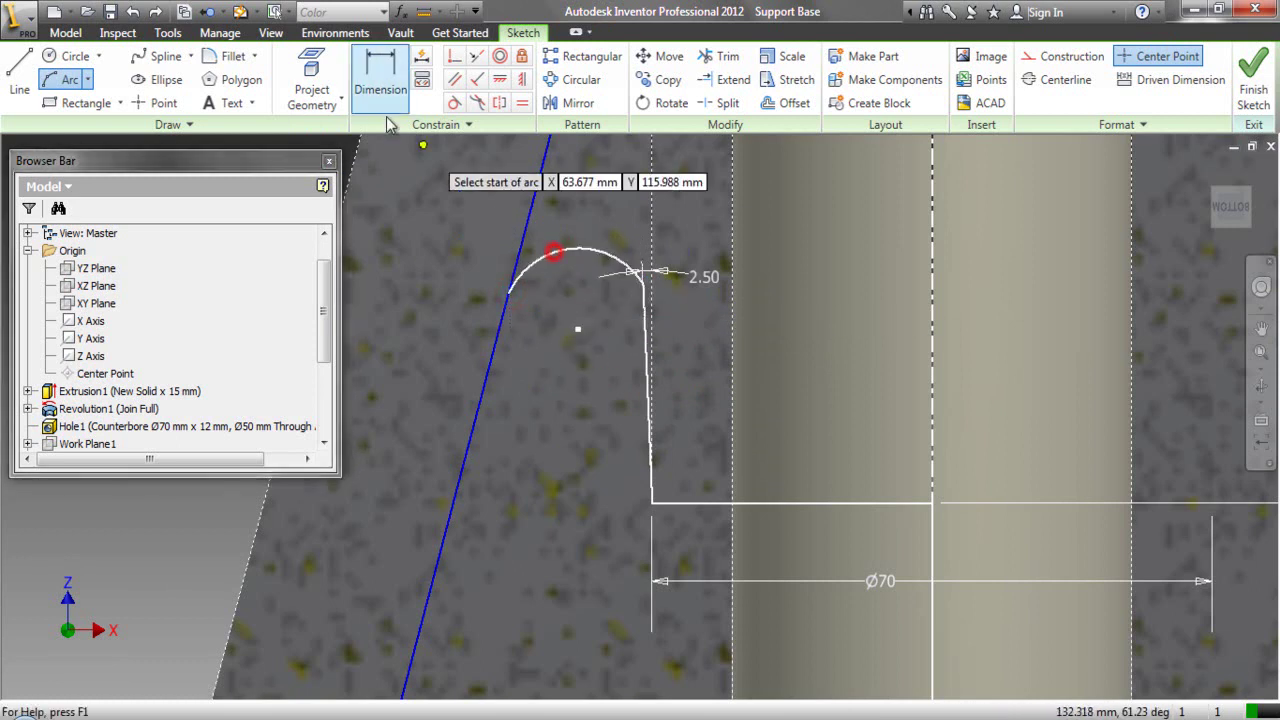
{"action": "key", "text": "Escape"}
- Dimension the arc's radius as 8 mm
{"action": "key", "text": "d"}
{"action": "left_click", "coordinate": [563, 250]}
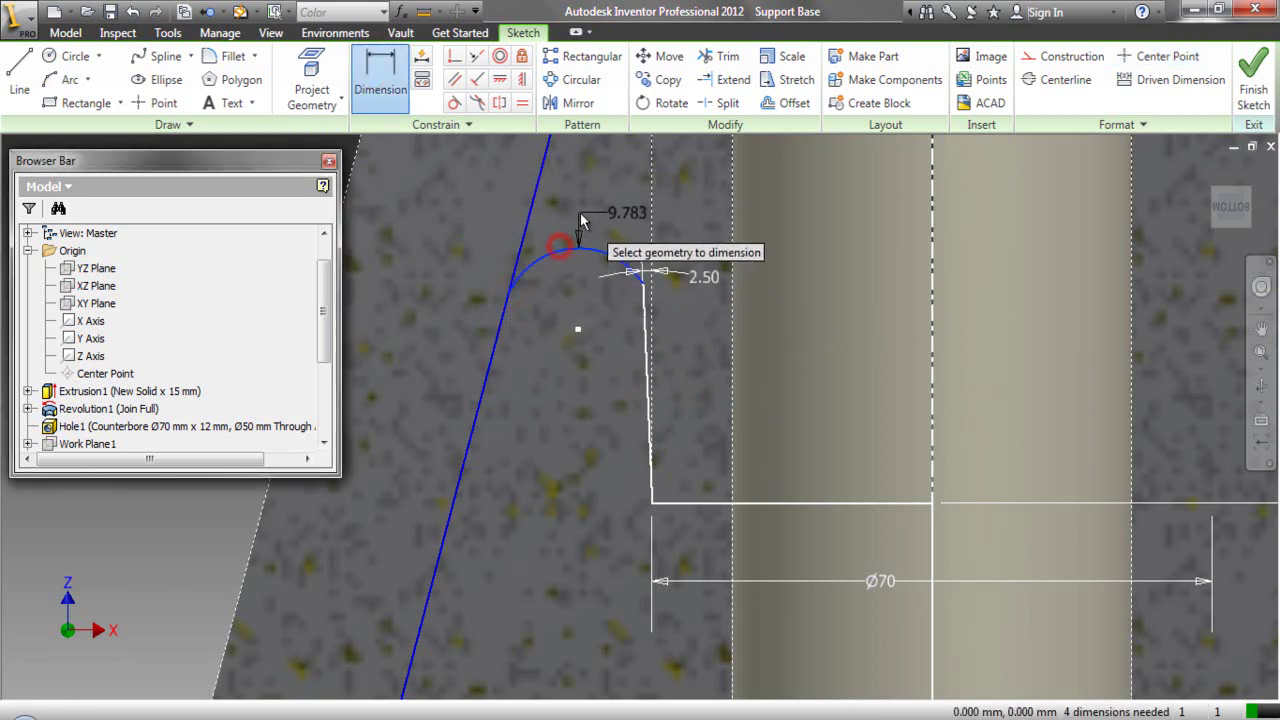
{"action": "left_click", "coordinate": [580, 218]}
{"action": "key", "text": "Return"}
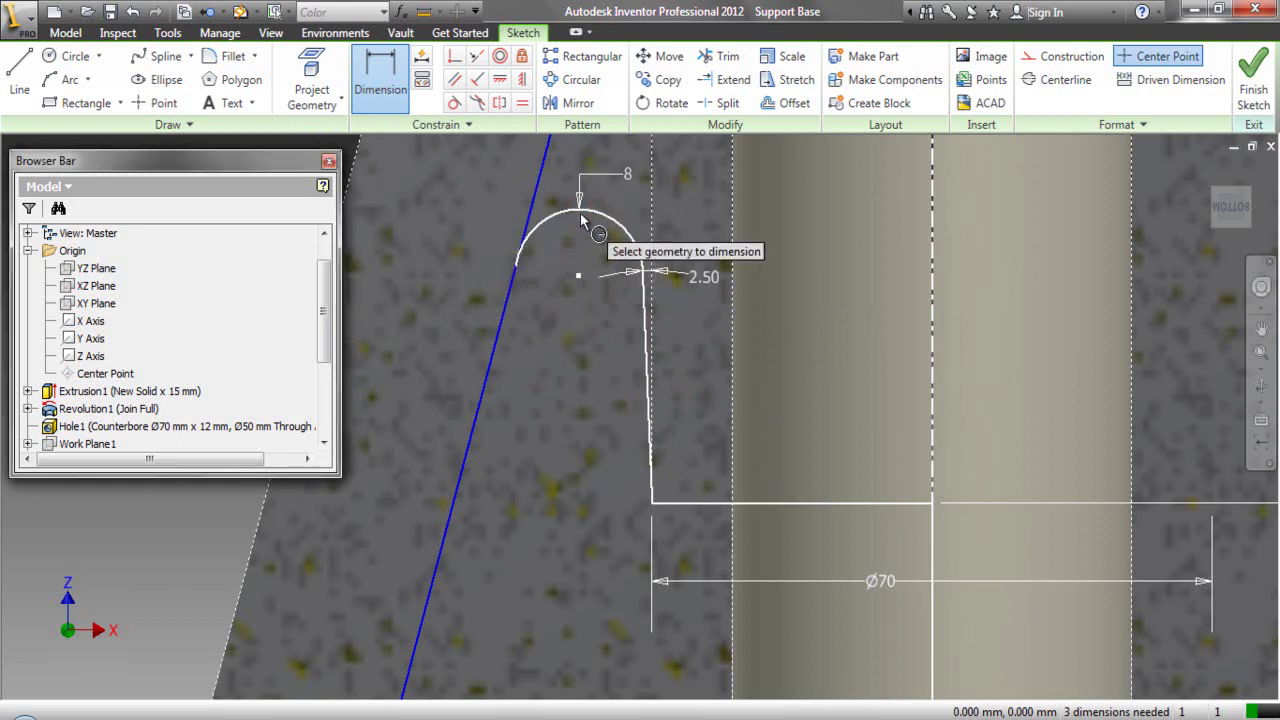
- Make the arc tangent to both the offset line and the short 2.5° line
{"action": "left_click", "coordinate": [454, 104]}
{"action": "left_click", "coordinate": [556, 222]}
{"action": "left_click", "coordinate": [538, 208]}
{"action": "left_click", "coordinate": [624, 238]}
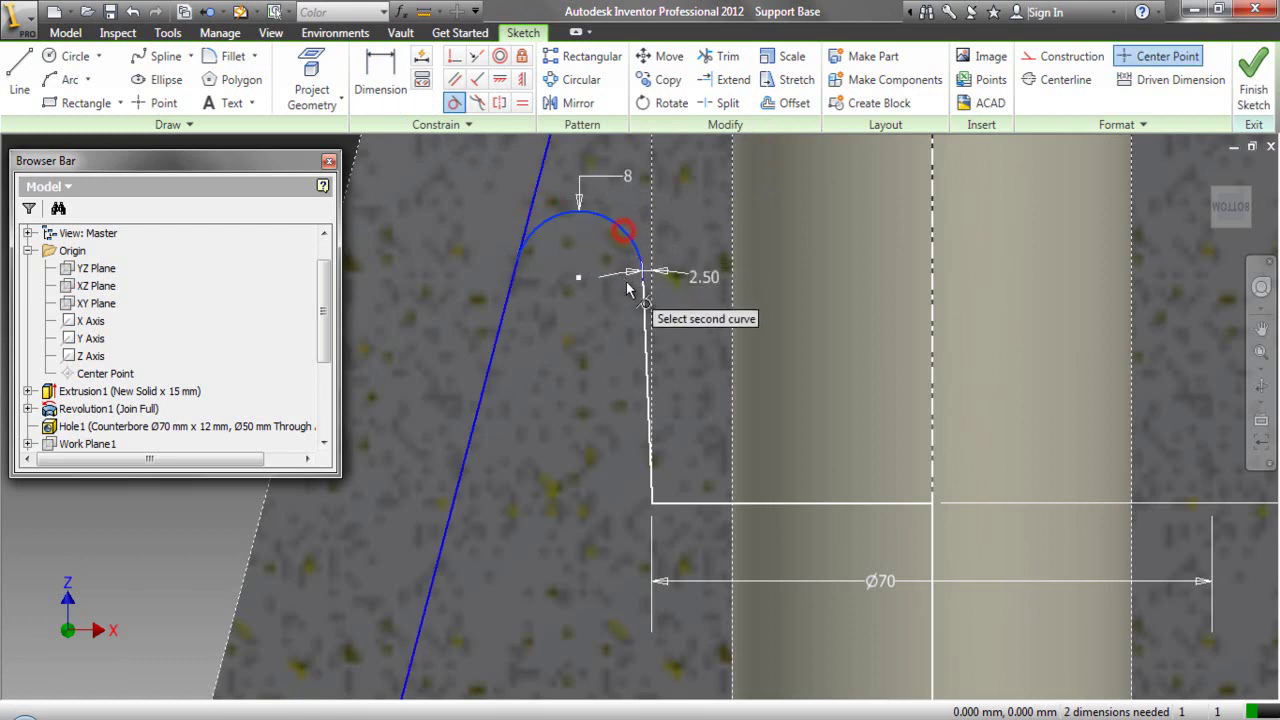
{"action": "left_click", "coordinate": [640, 298]}
{"action": "right_click", "coordinate": [603, 311]}
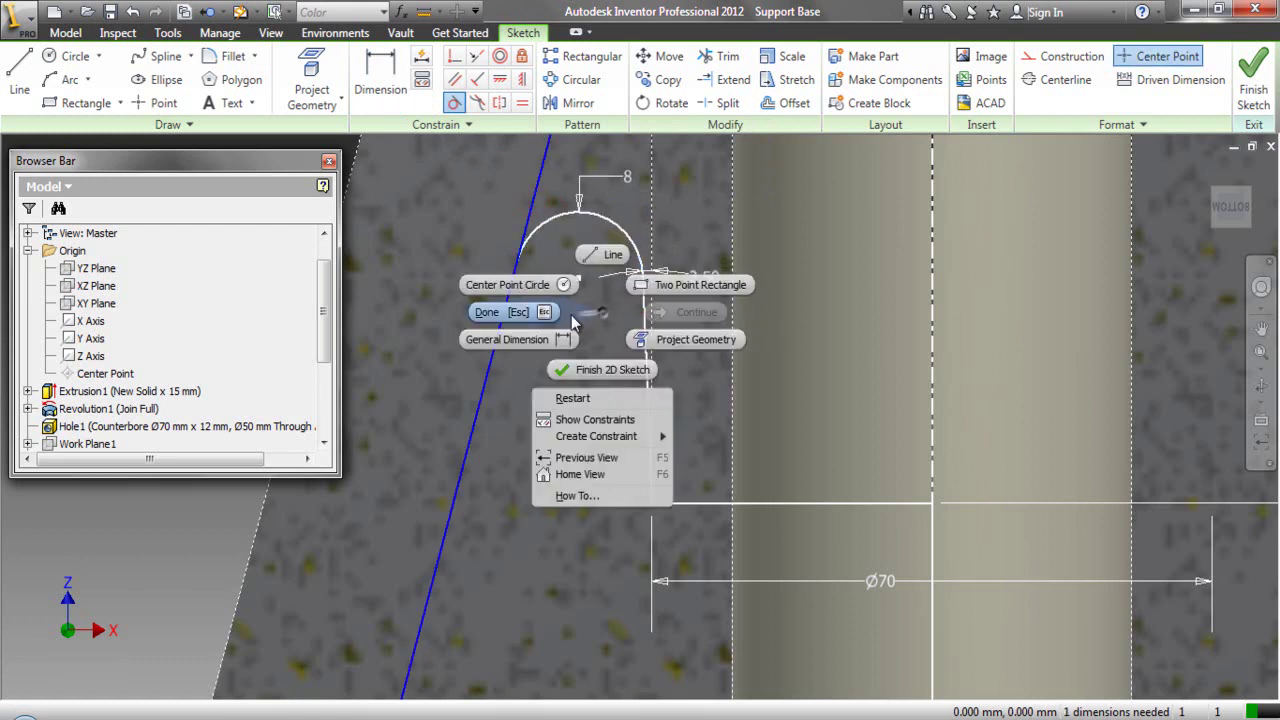
{"action": "left_click", "coordinate": [546, 314]}
- Trim away every piece of the offset line above its junction with the arc
{"action": "left_click", "coordinate": [725, 68]}
{"action": "scroll", "coordinate": [540, 370], "scroll_direction": "down", "scroll_amount": 3}
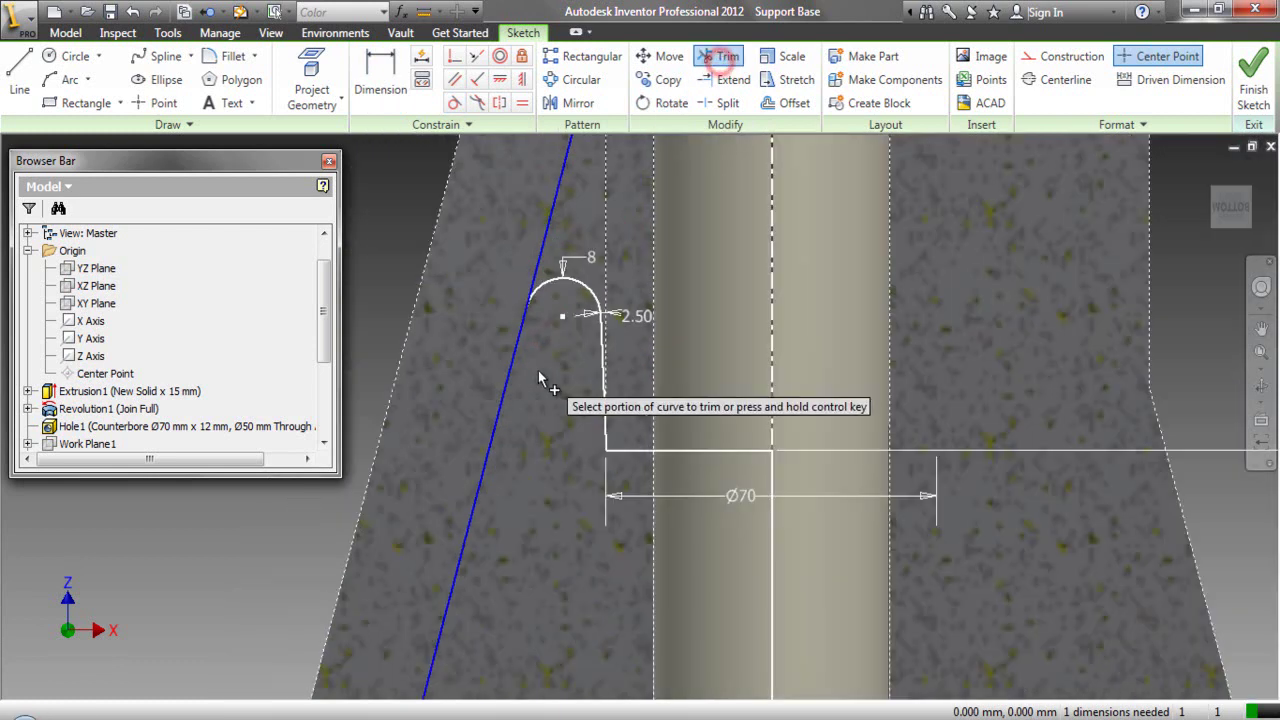
{"action": "scroll", "coordinate": [528, 290], "scroll_direction": "down", "scroll_amount": 3}
{"action": "scroll", "coordinate": [550, 205], "scroll_direction": "up", "scroll_amount": 4}
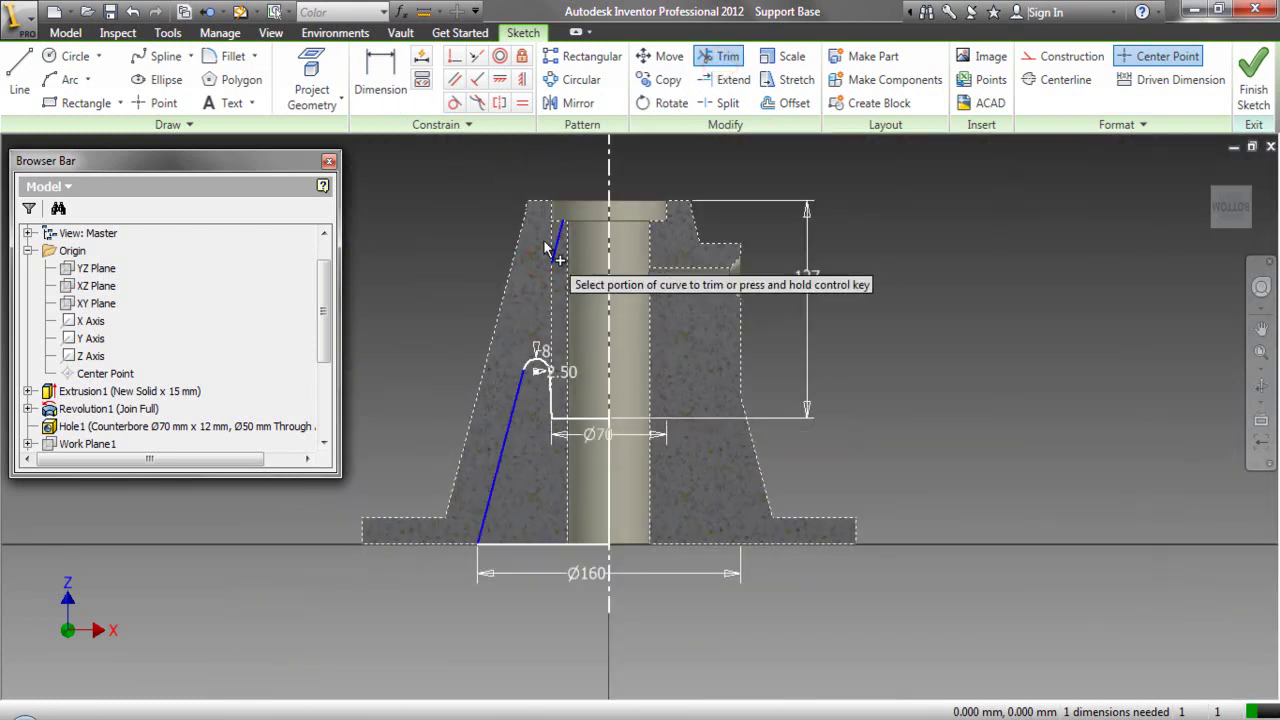
{"action": "scroll", "coordinate": [585, 243], "scroll_direction": "up", "scroll_amount": 2}
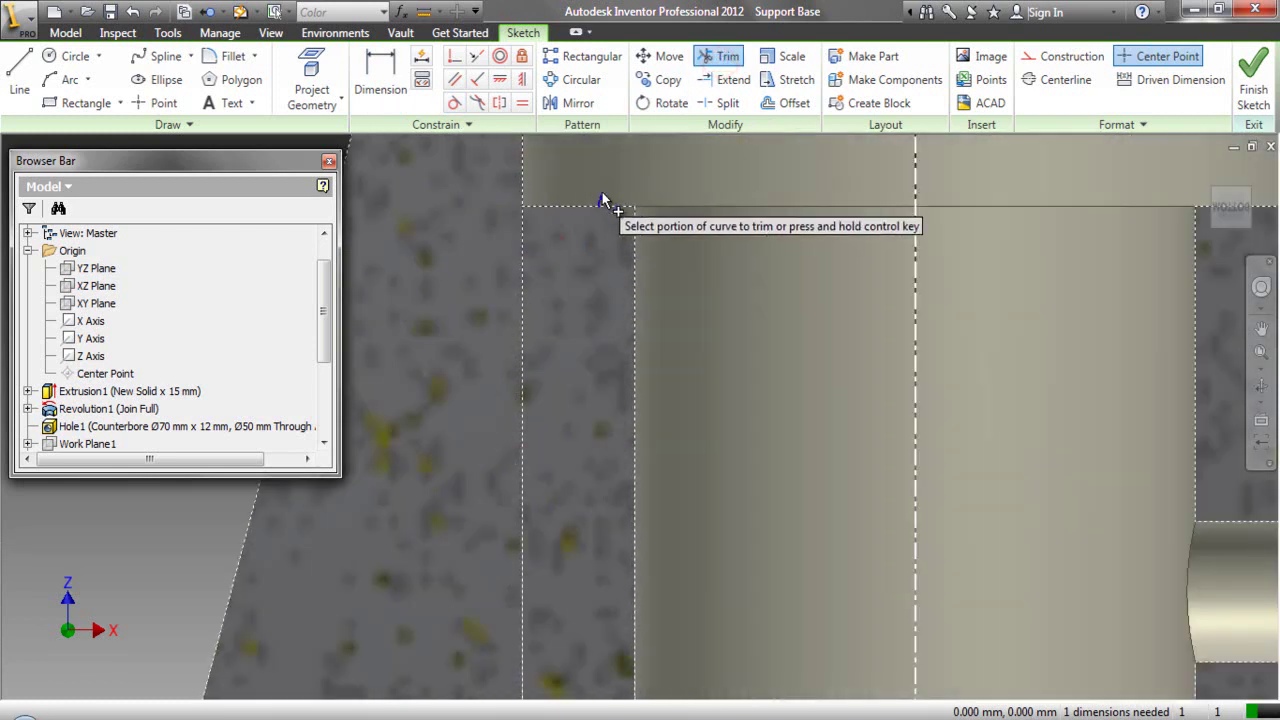
{"action": "scroll", "coordinate": [603, 197], "scroll_direction": "down", "scroll_amount": 4}
{"action": "scroll", "coordinate": [603, 200], "scroll_direction": "down", "scroll_amount": 2}
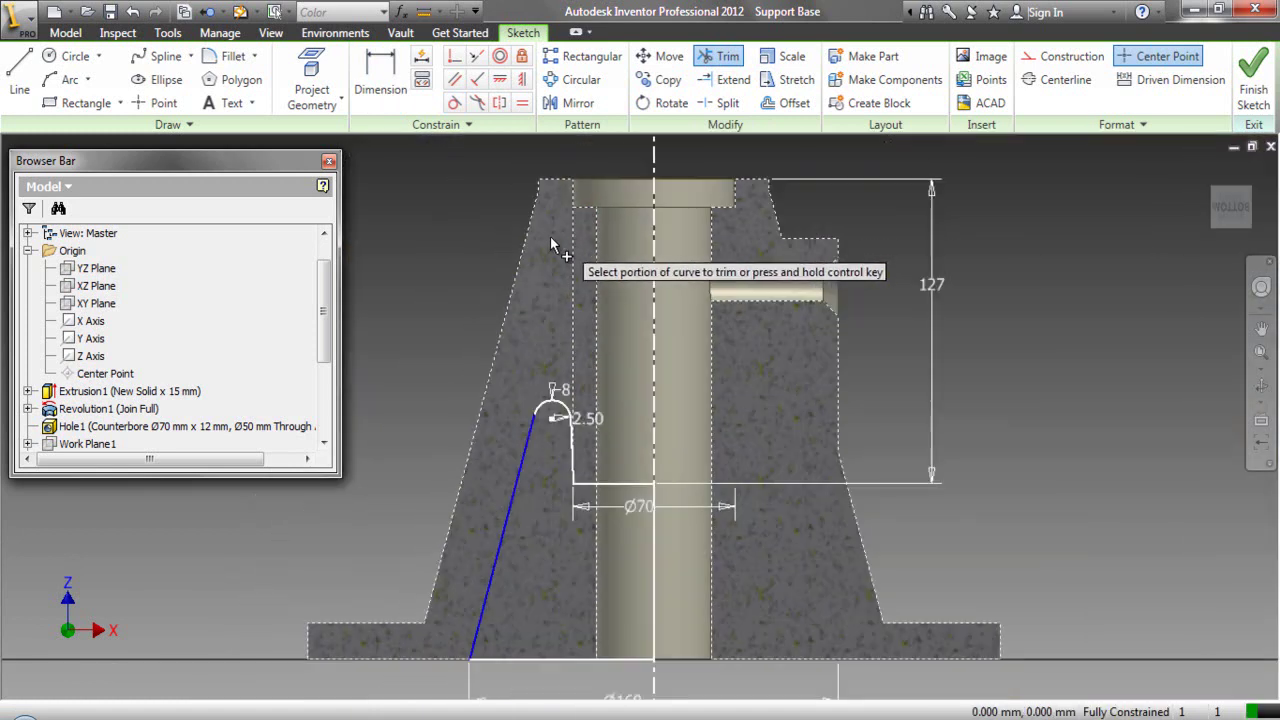
{"action": "right_click", "coordinate": [402, 289]}
{"action": "left_click", "coordinate": [365, 311]}
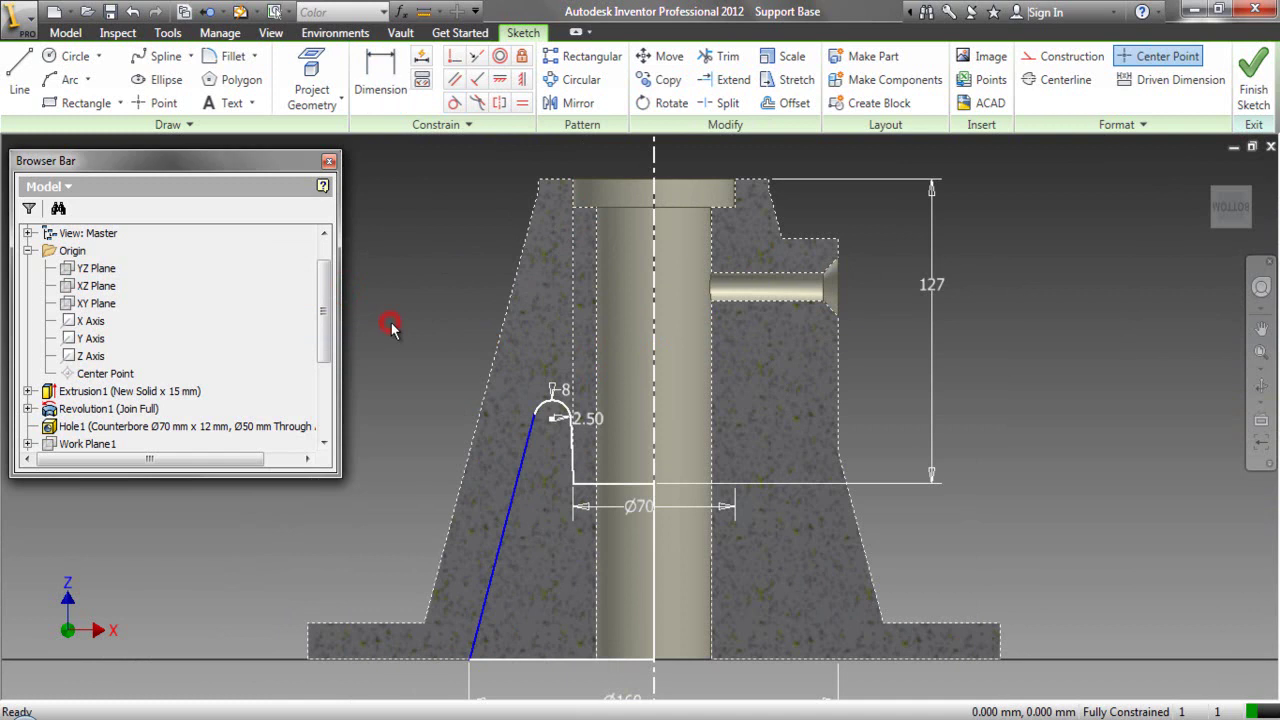
- Cut the closed cavity profile out of the body with a full revolution about the central axis
{"action": "left_click", "coordinate": [65, 32]}
{"action": "left_click", "coordinate": [141, 75]}
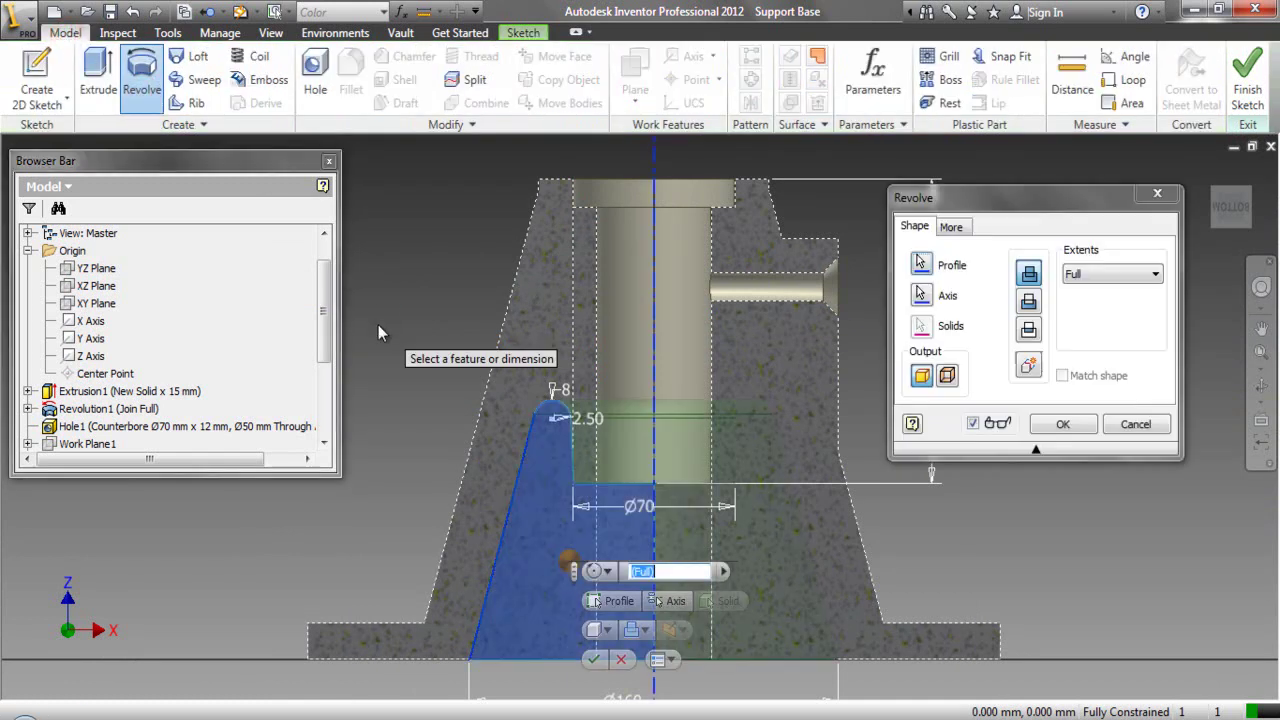
{"action": "left_click", "coordinate": [965, 295]}
{"action": "left_click", "coordinate": [1029, 302]}
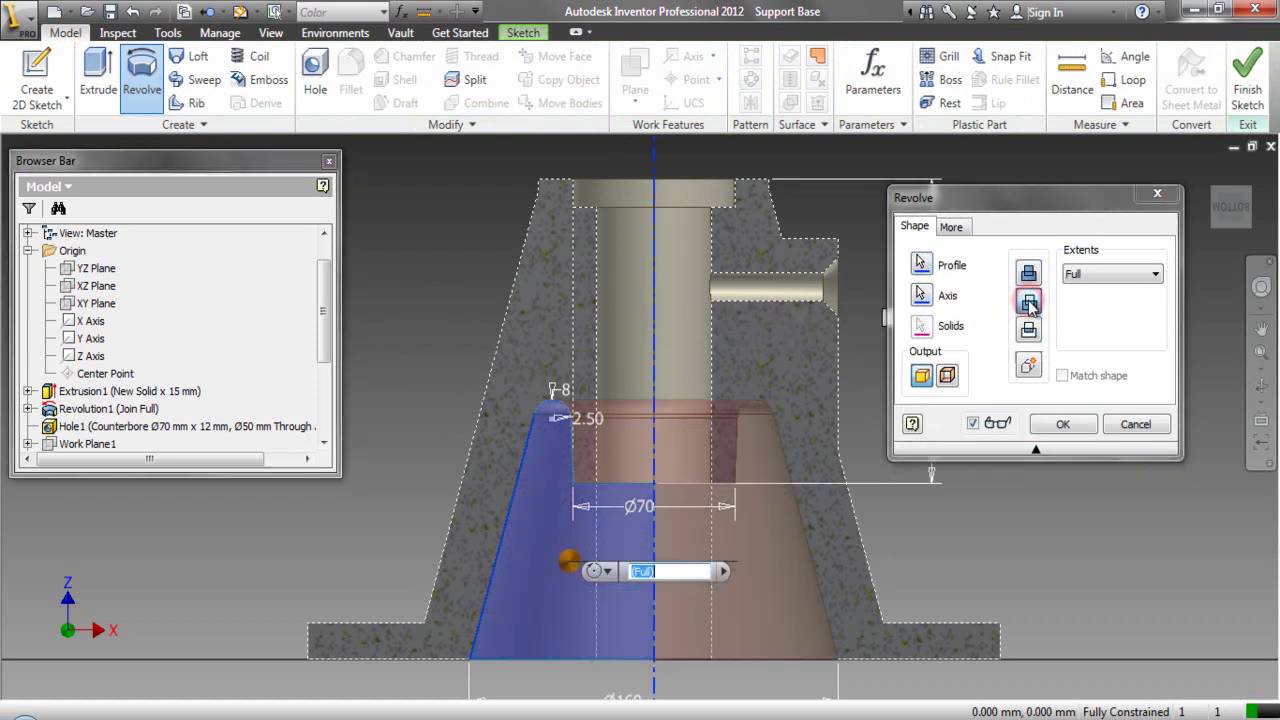
{"action": "left_click", "coordinate": [1062, 424]}
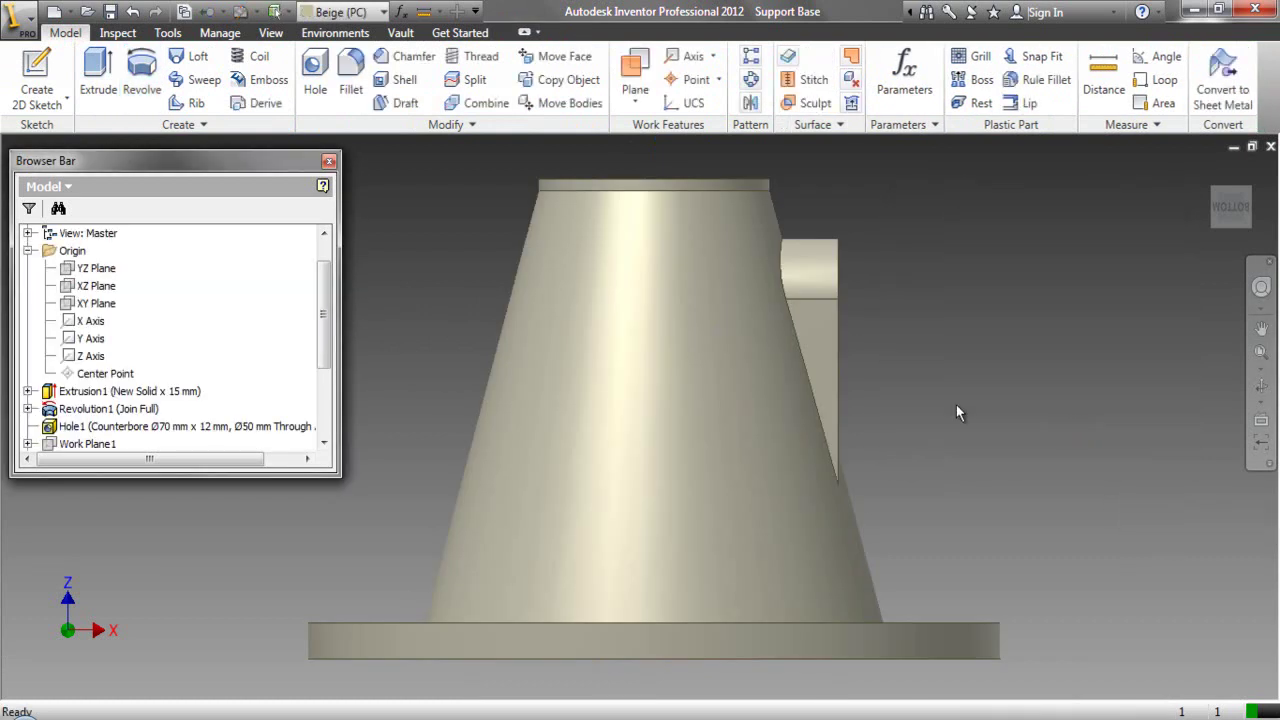
- Collapse the browser tree and inspect the revolved cavity from the underside, ending in the home view
{"action": "right_click", "coordinate": [201, 332]}
{"action": "left_click", "coordinate": [243, 503]}
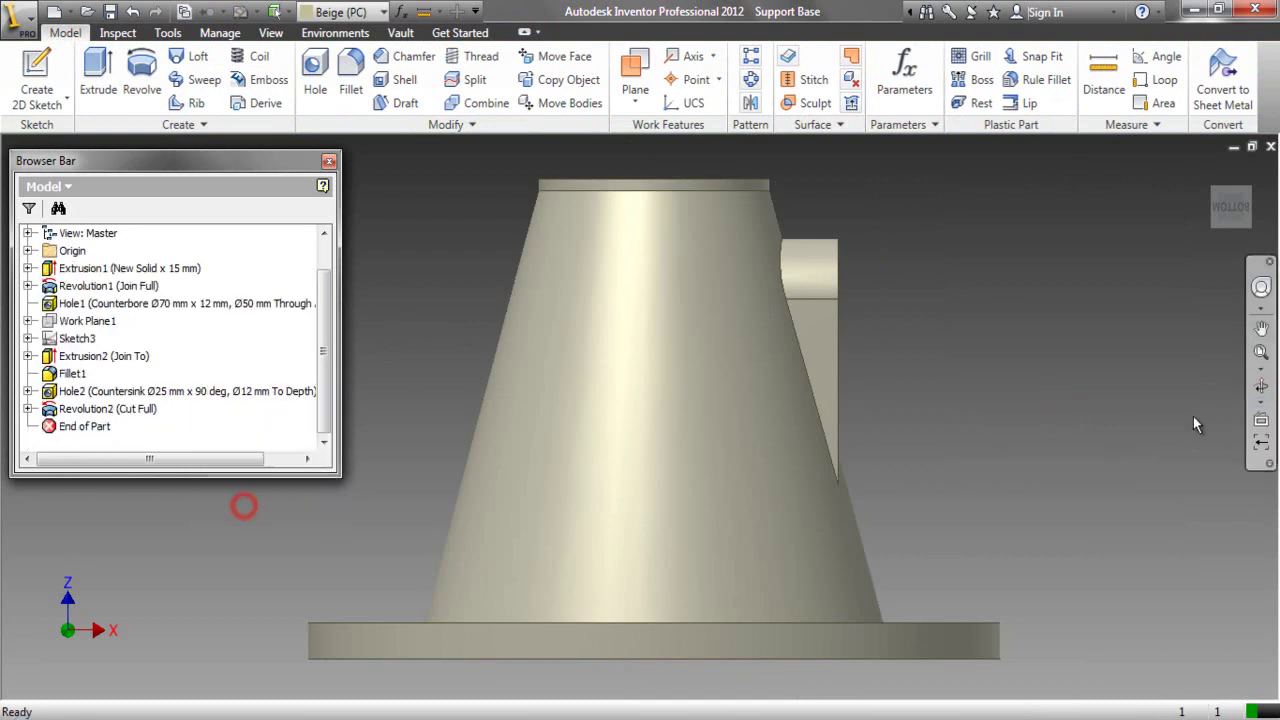
{"action": "left_click", "coordinate": [1264, 388]}
{"action": "left_click_drag", "start_coordinate": [664, 540], "coordinate": [651, 372]}
{"action": "right_click", "coordinate": [653, 373]}
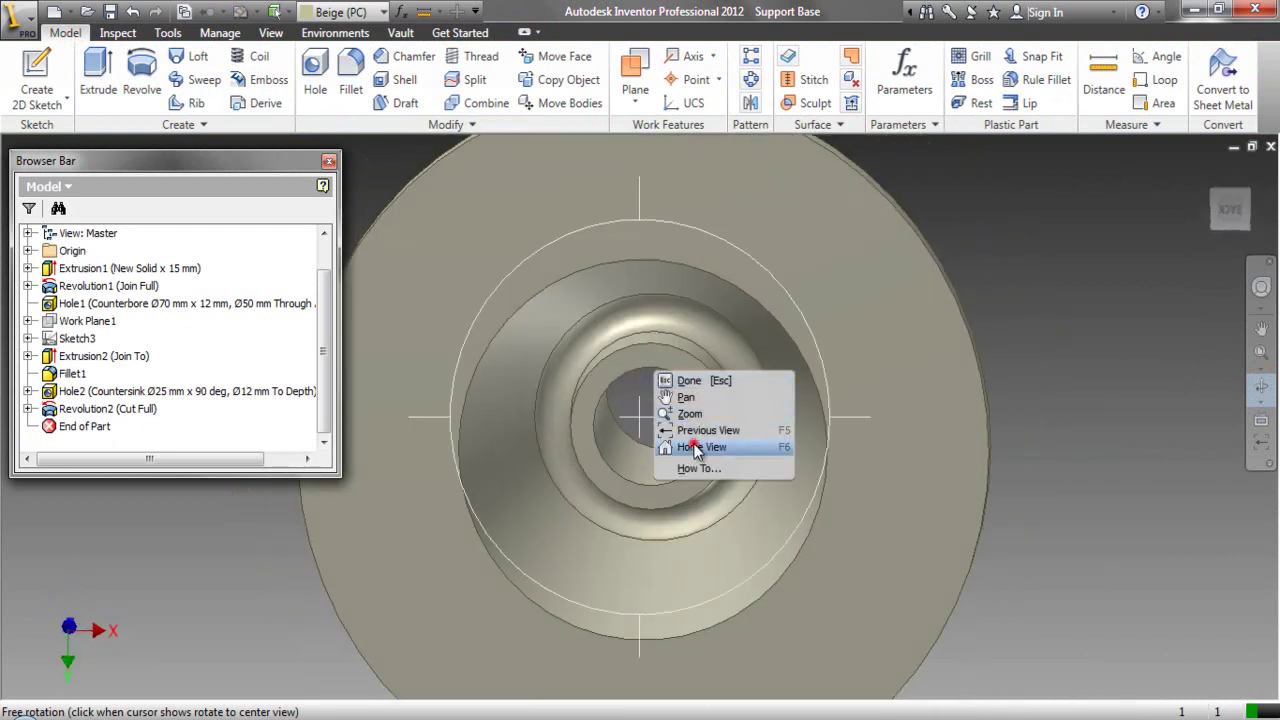
{"action": "left_click", "coordinate": [697, 448]}
{"action": "right_click", "coordinate": [662, 333]}
{"action": "left_click", "coordinate": [705, 342]}
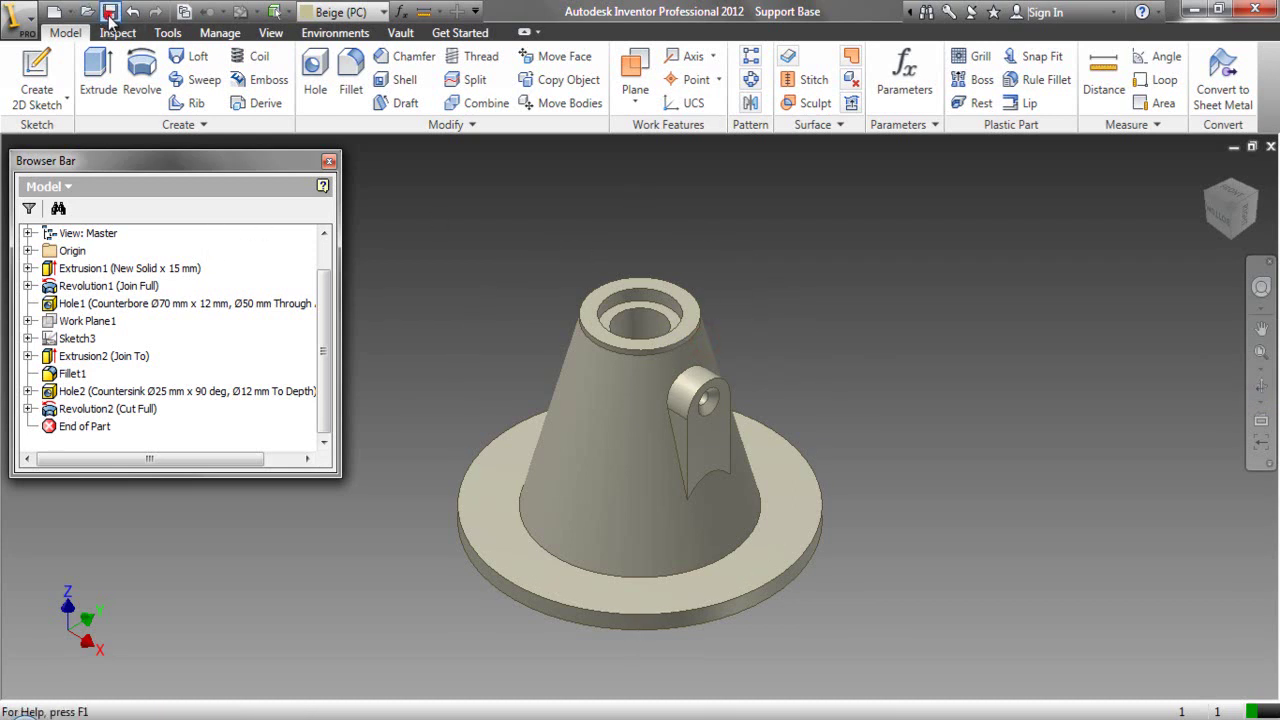
- Set up a 5 mm fillet on all edges where the side boss meets the cone, including its lower curved edge
{"action": "left_click", "coordinate": [350, 89]}
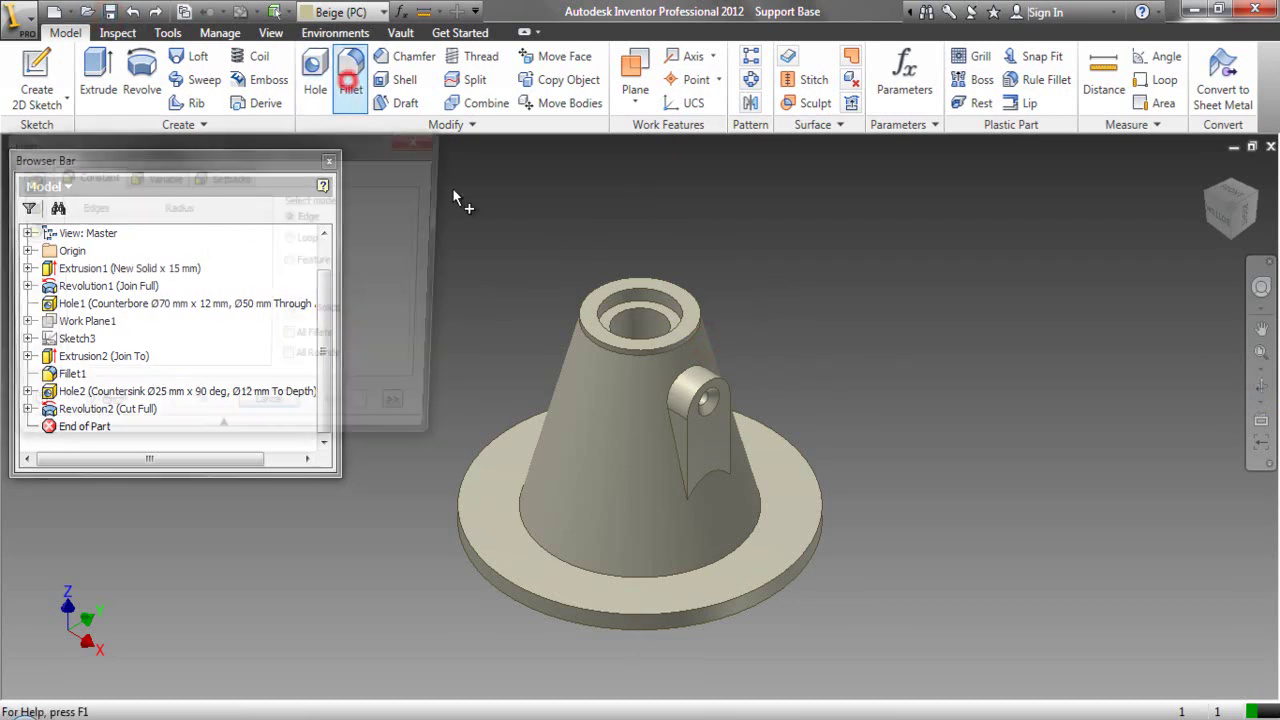
{"action": "left_click", "coordinate": [674, 385]}
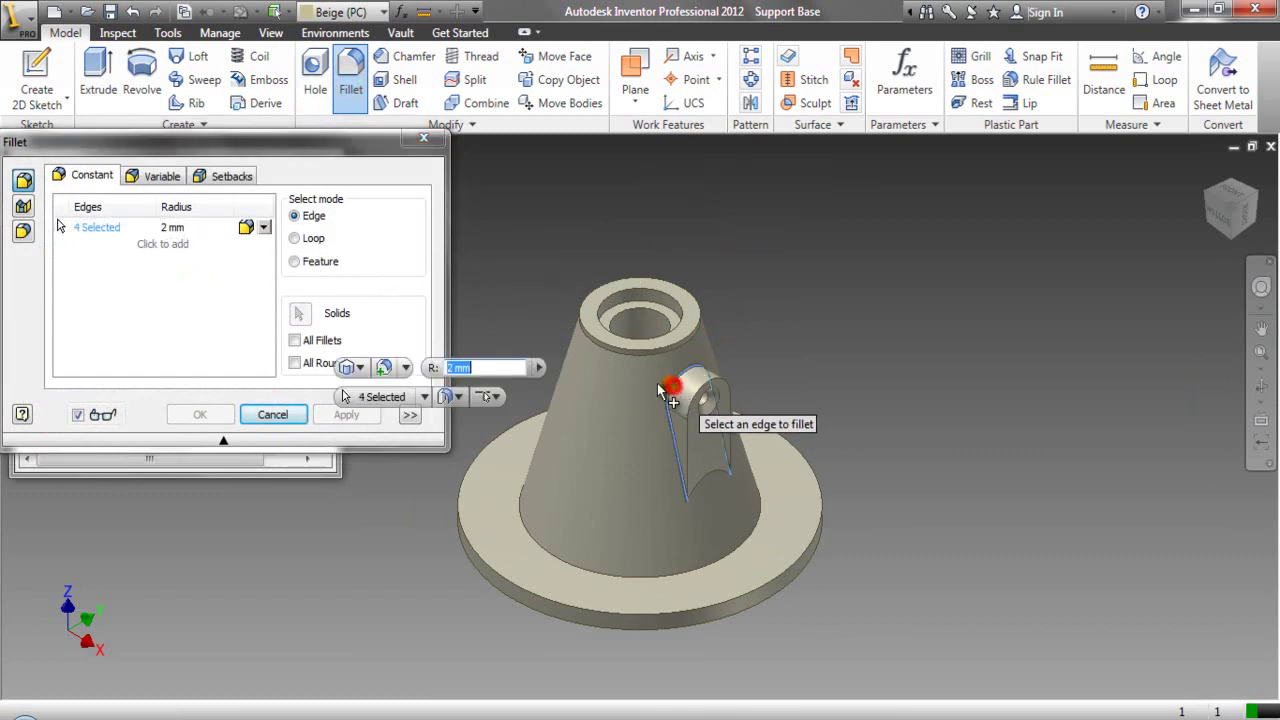
{"action": "left_click", "coordinate": [167, 228]}
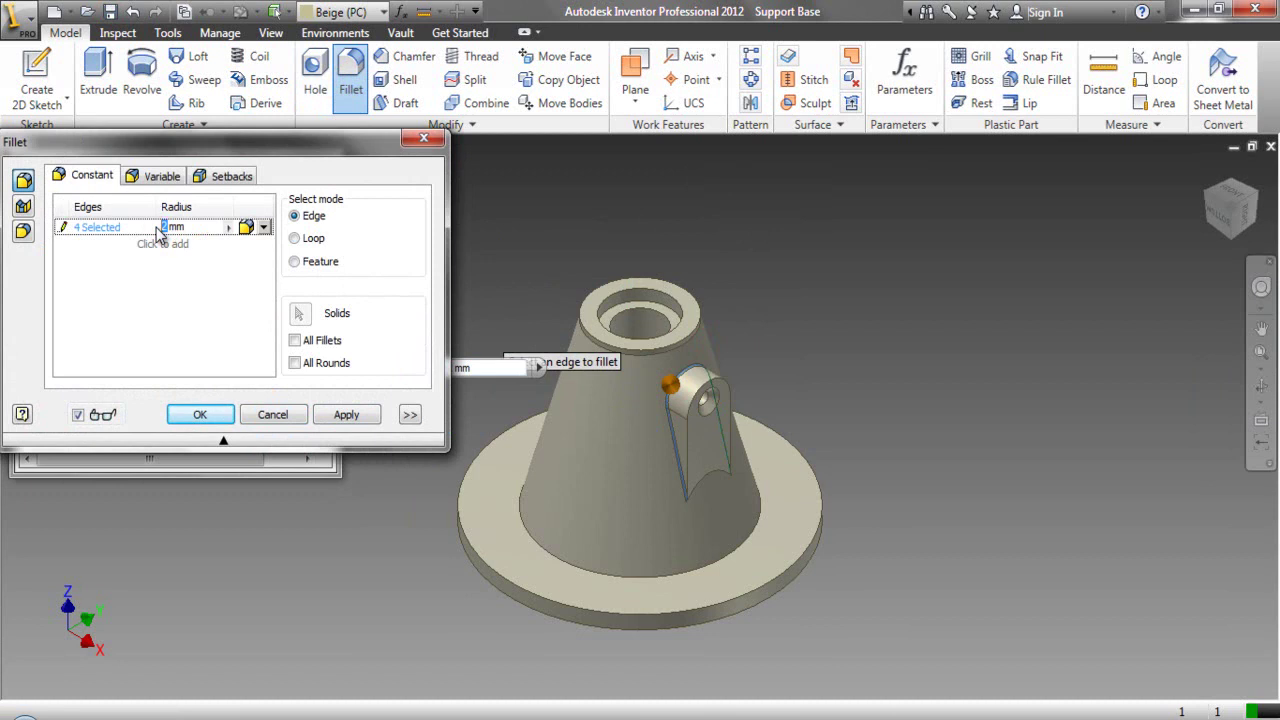
{"action": "type", "text": "5"}
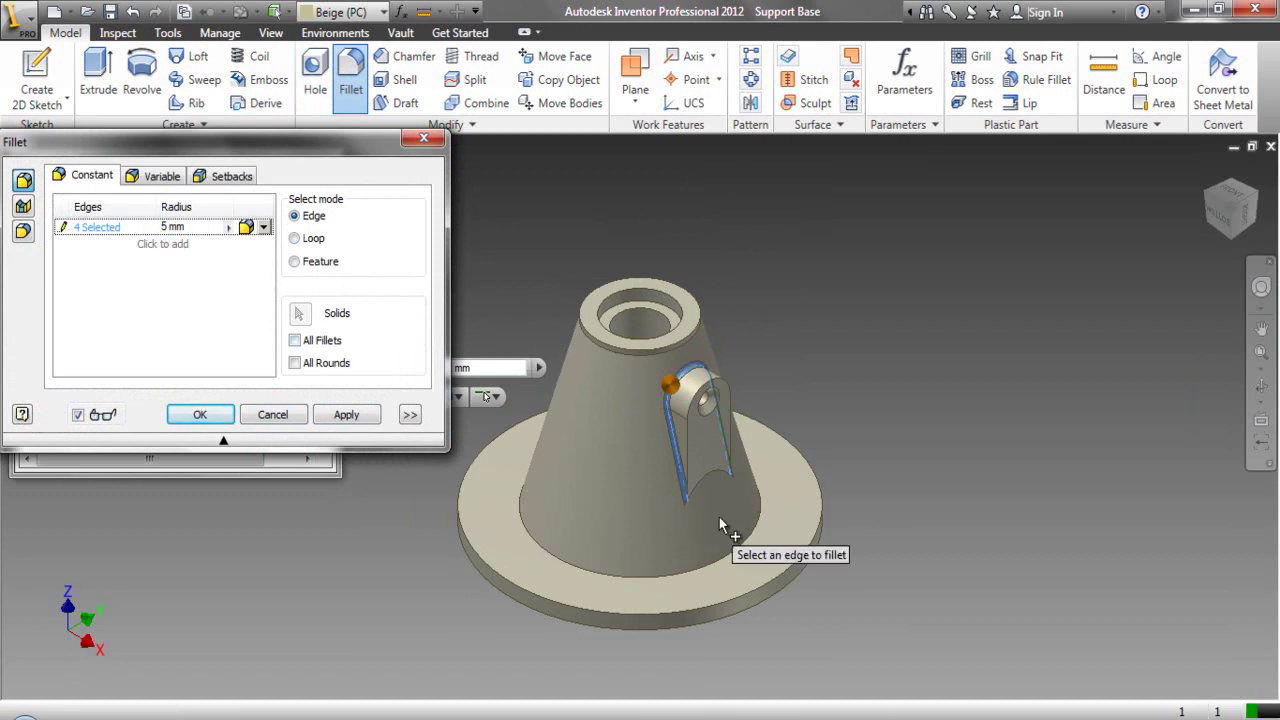
{"action": "left_click", "coordinate": [705, 495]}
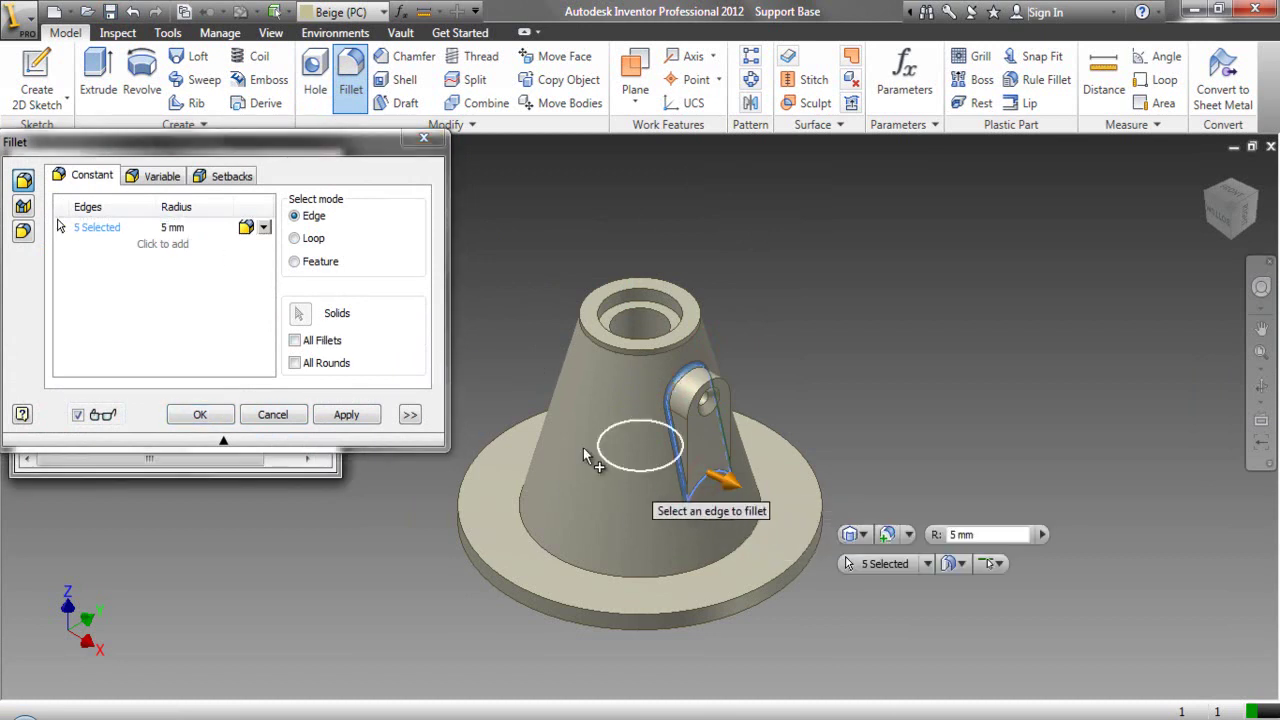
- Add a second 2 mm fillet set on the side boss's outer front edges and create both fillets
{"action": "left_click", "coordinate": [146, 246]}
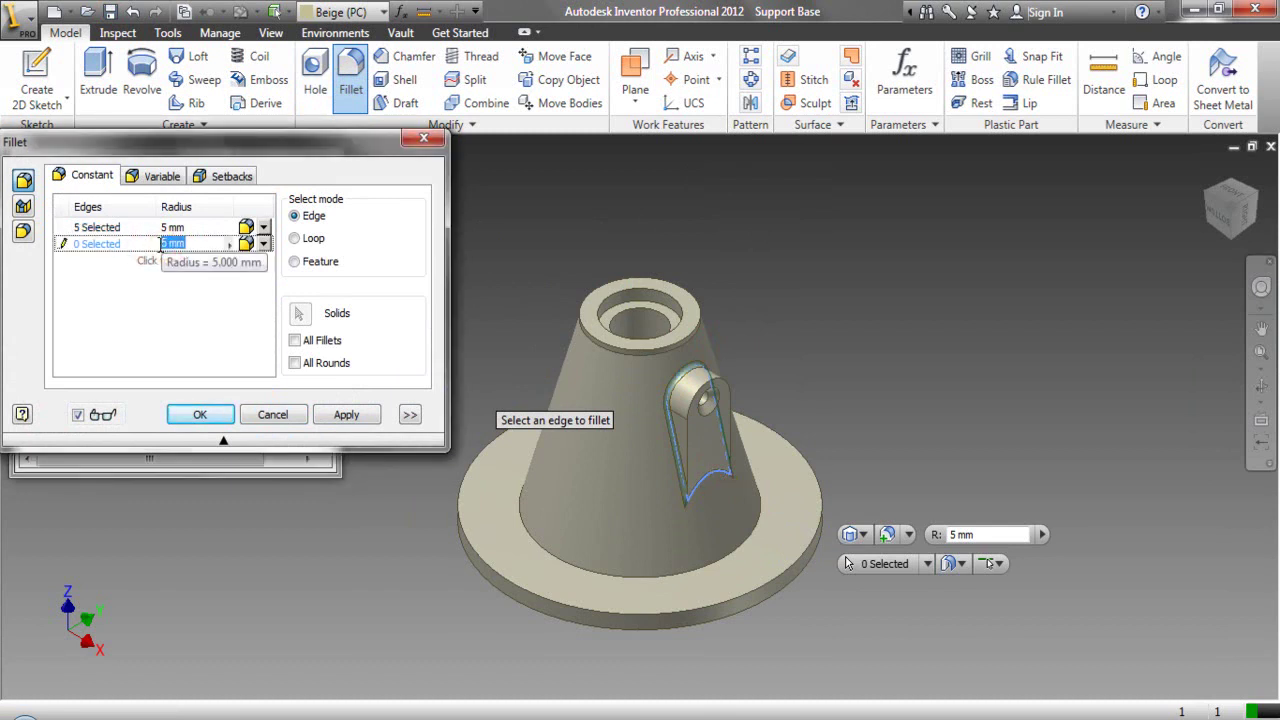
{"action": "scroll", "coordinate": [725, 398], "scroll_direction": "up", "scroll_amount": 3}
{"action": "left_click", "coordinate": [722, 376]}
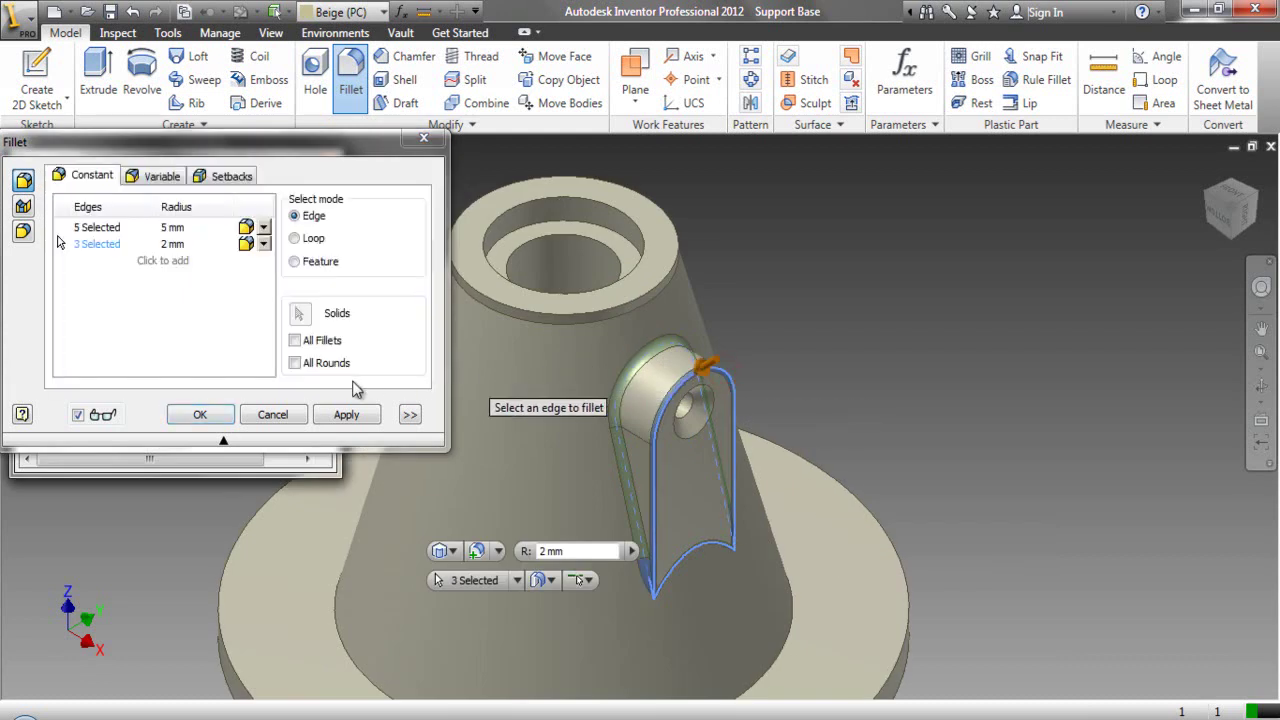
{"action": "left_click", "coordinate": [203, 415]}
- Check the filleted boss, start a sketch on the base disc's upper annular face, and view it straight on
{"action": "key", "text": "F4"}
{"action": "left_click_drag", "start_coordinate": [651, 489], "coordinate": [447, 463]}
{"action": "right_click", "coordinate": [558, 453]}
{"action": "left_click", "coordinate": [606, 534]}
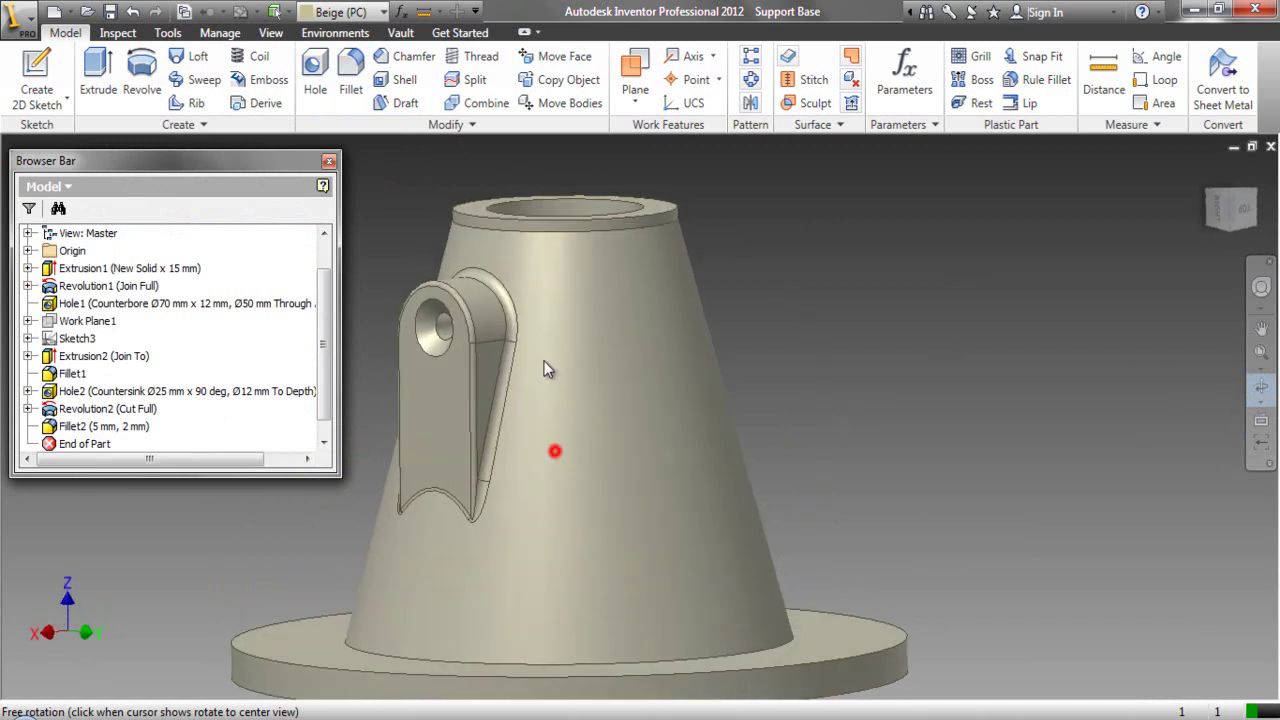
{"action": "right_click", "coordinate": [543, 271]}
{"action": "left_click", "coordinate": [558, 272]}
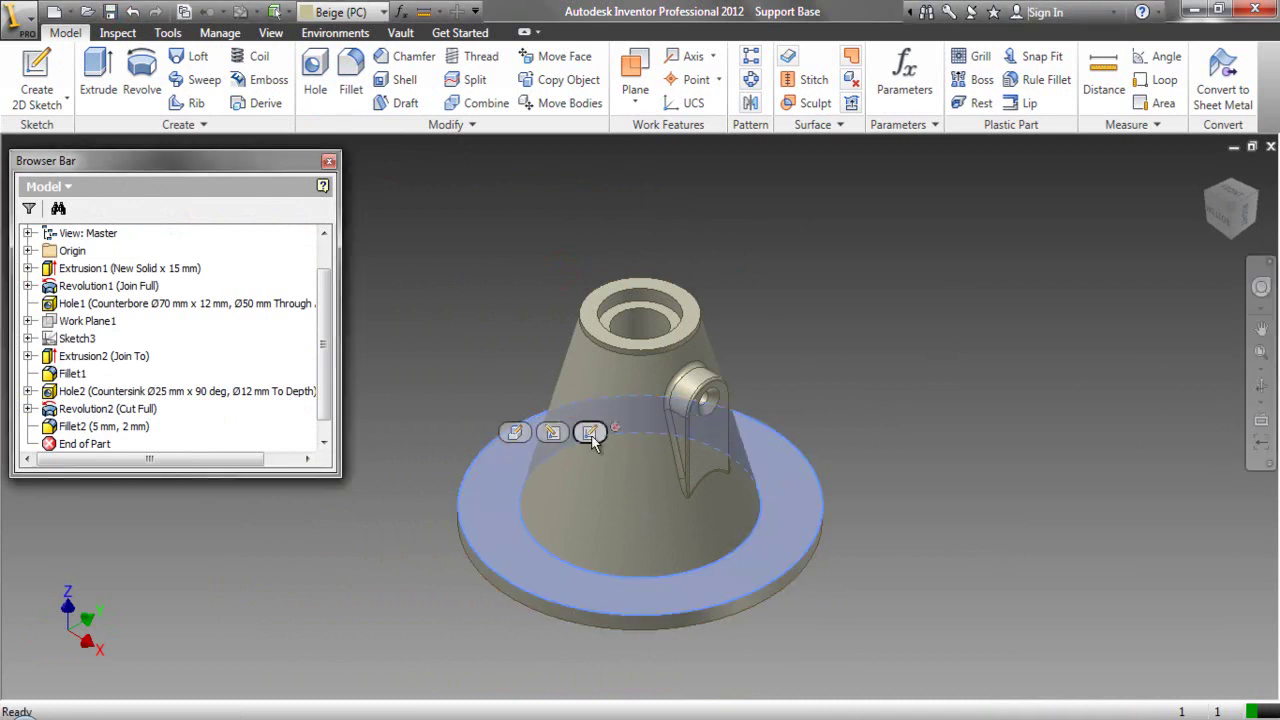
{"action": "left_click", "coordinate": [590, 431]}
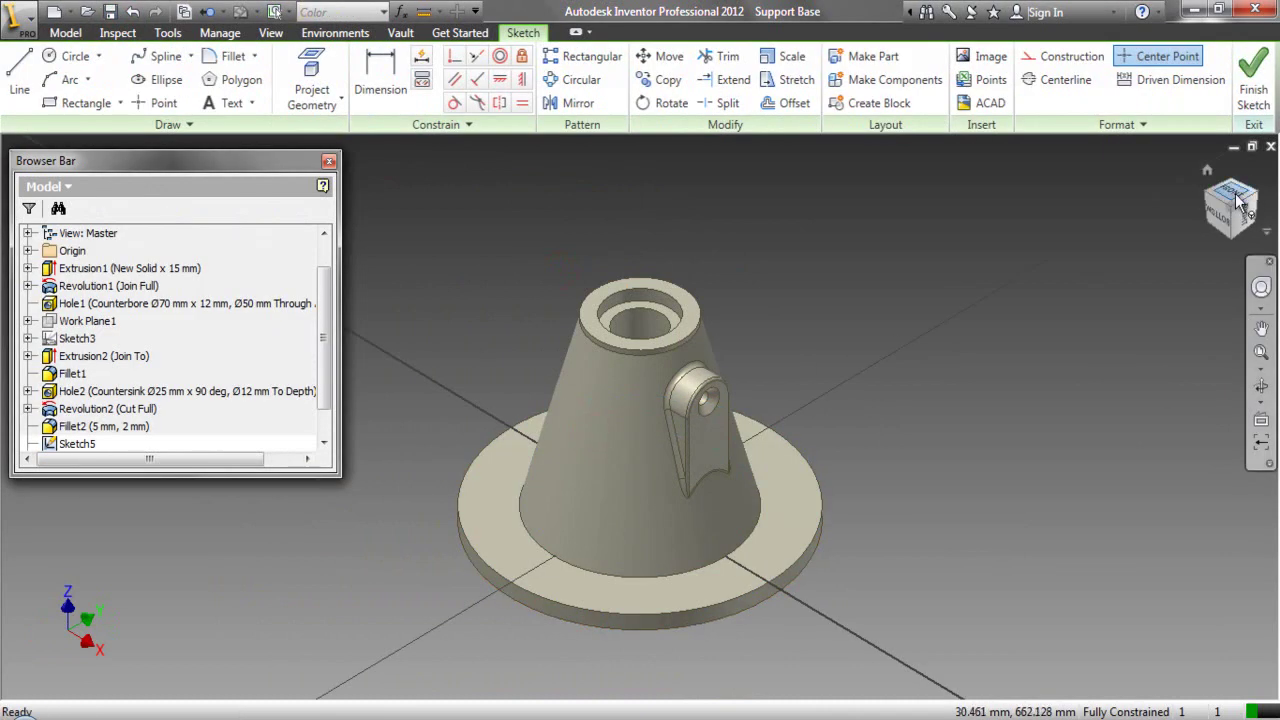
{"action": "left_click", "coordinate": [1238, 203]}
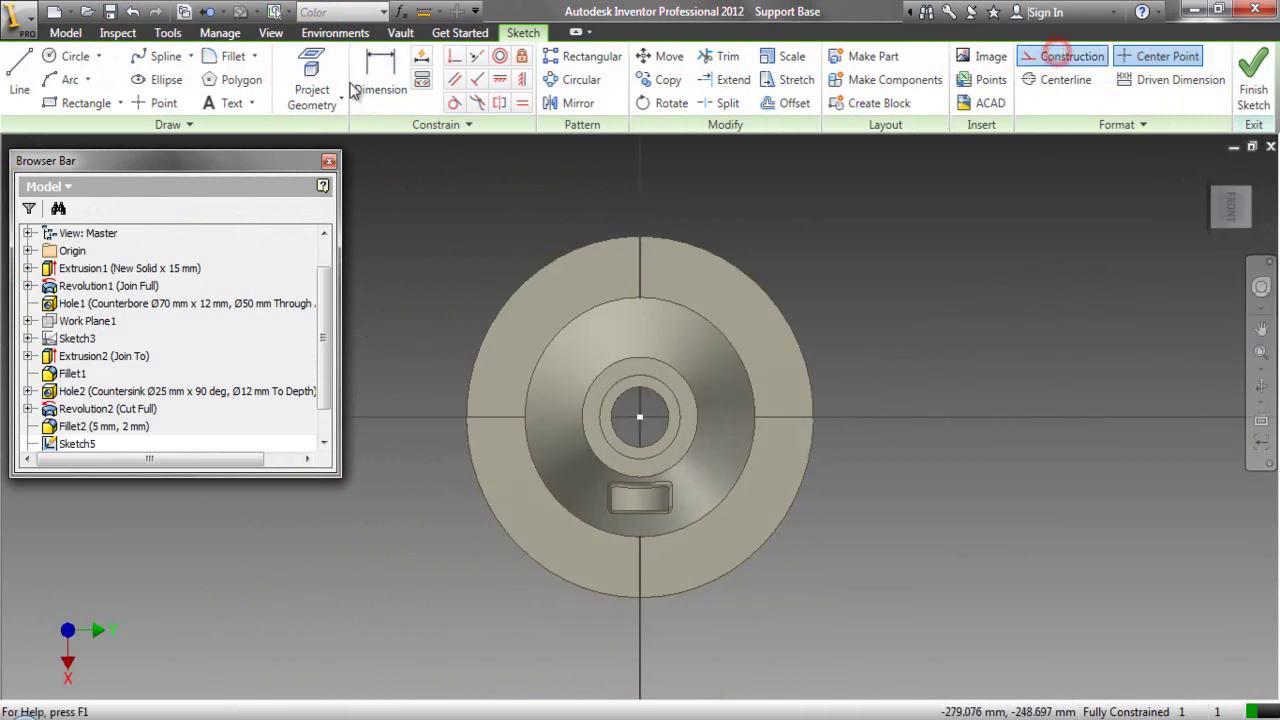
- Project the XZ and YZ origin planes into the sketch as construction lines
{"action": "left_click", "coordinate": [312, 95]}
{"action": "left_click", "coordinate": [389, 175]}
{"action": "left_click", "coordinate": [322, 102]}
{"action": "left_click", "coordinate": [357, 135]}
{"action": "left_click", "coordinate": [27, 251]}
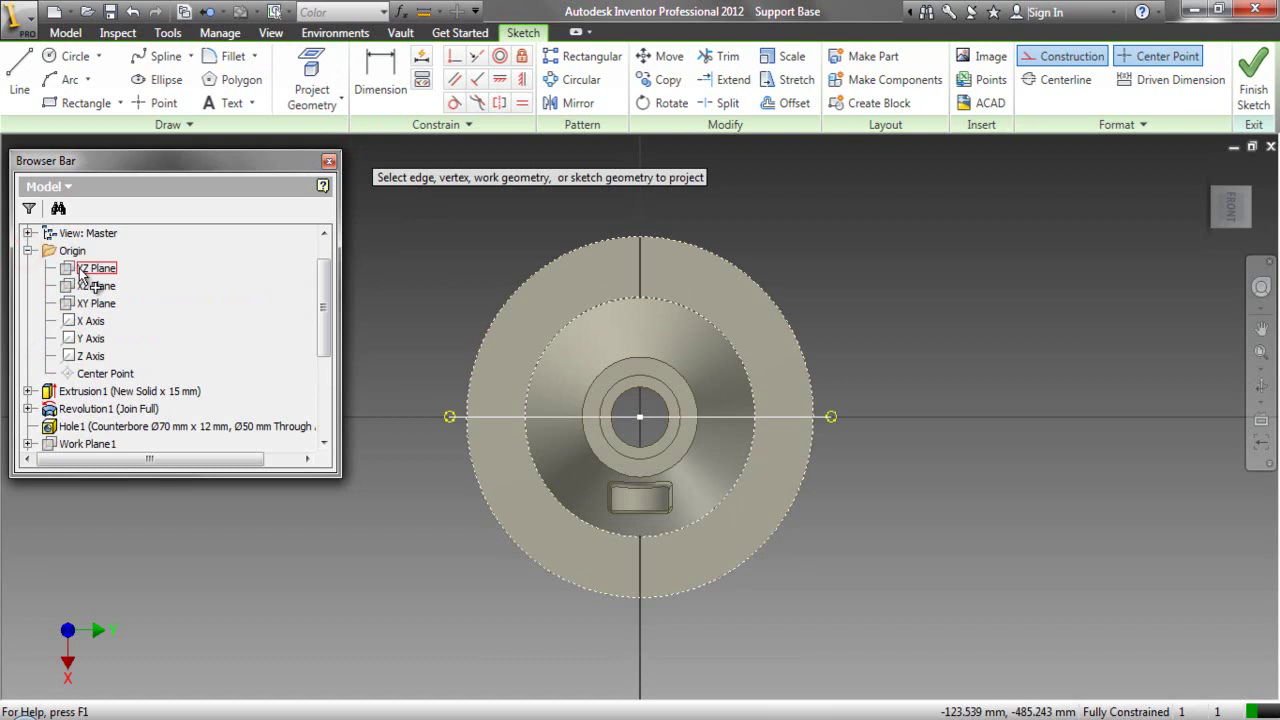
{"action": "left_click", "coordinate": [95, 268]}
{"action": "right_click", "coordinate": [835, 255]}
{"action": "key", "text": "Escape"}
- Slice the graphics at the sketch plane and draw a 250 mm diameter construction circle centred on the origin
{"action": "right_click", "coordinate": [864, 232]}
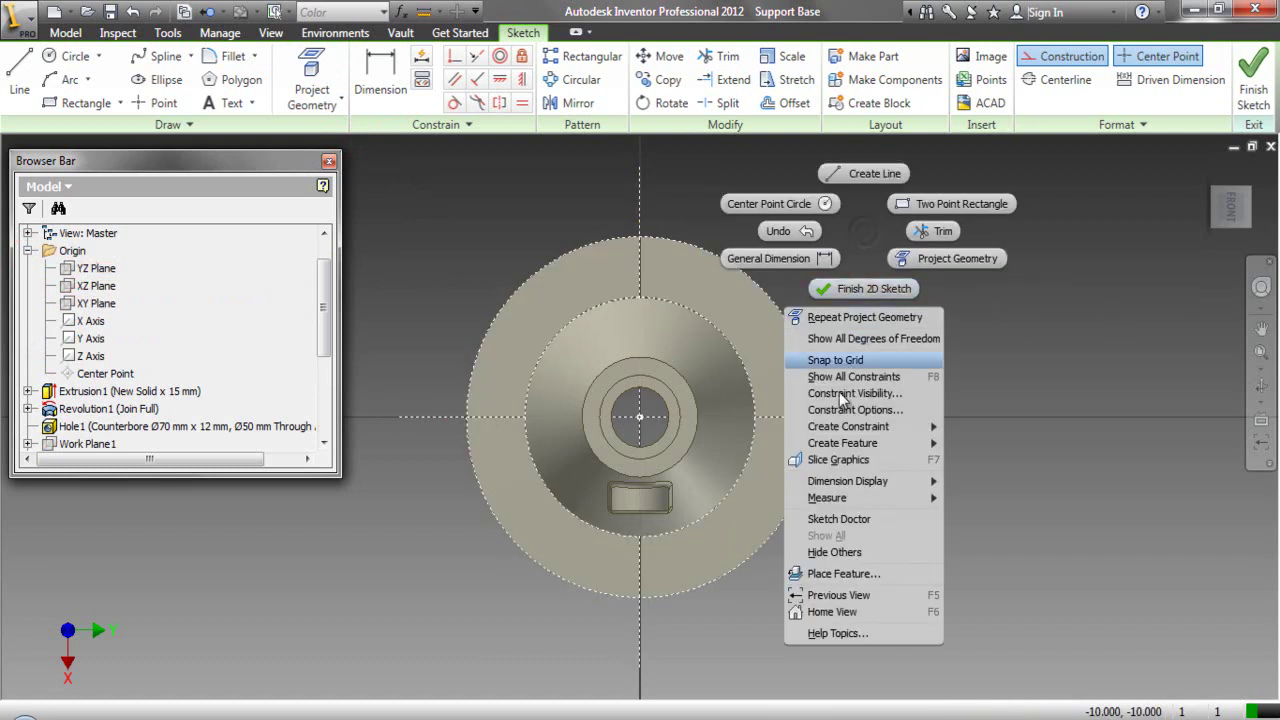
{"action": "left_click", "coordinate": [829, 460]}
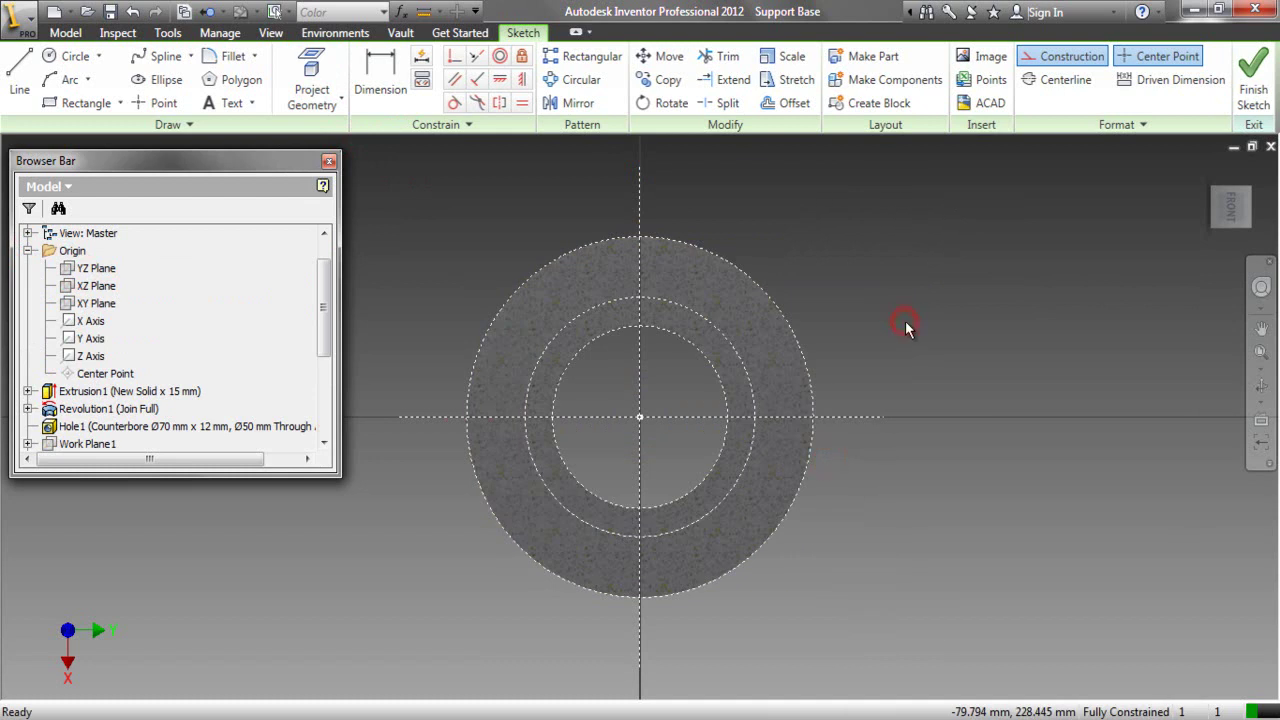
{"action": "left_click", "coordinate": [73, 56]}
{"action": "left_click", "coordinate": [640, 417]}
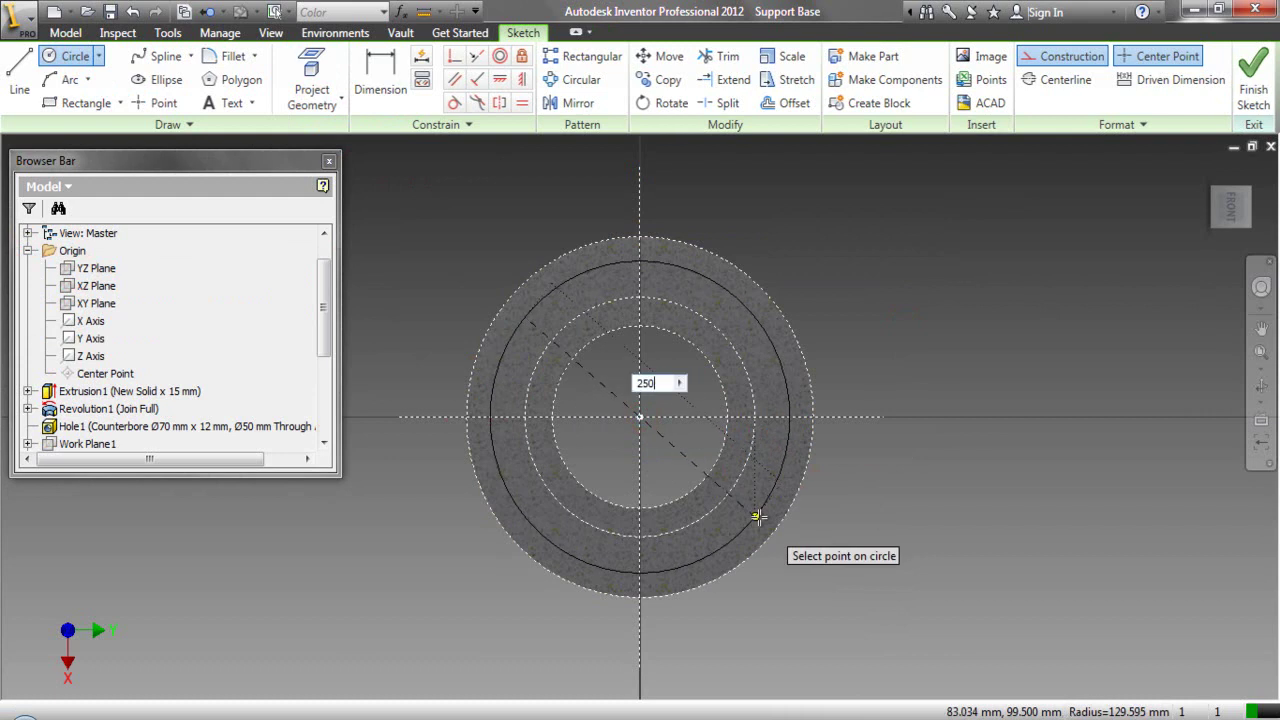
{"action": "key", "text": "Return"}
- Start a circle centred where the 250 mm construction circle crosses the projected vertical line above the origin
{"action": "scroll", "coordinate": [651, 286], "scroll_direction": "up", "scroll_amount": 3}
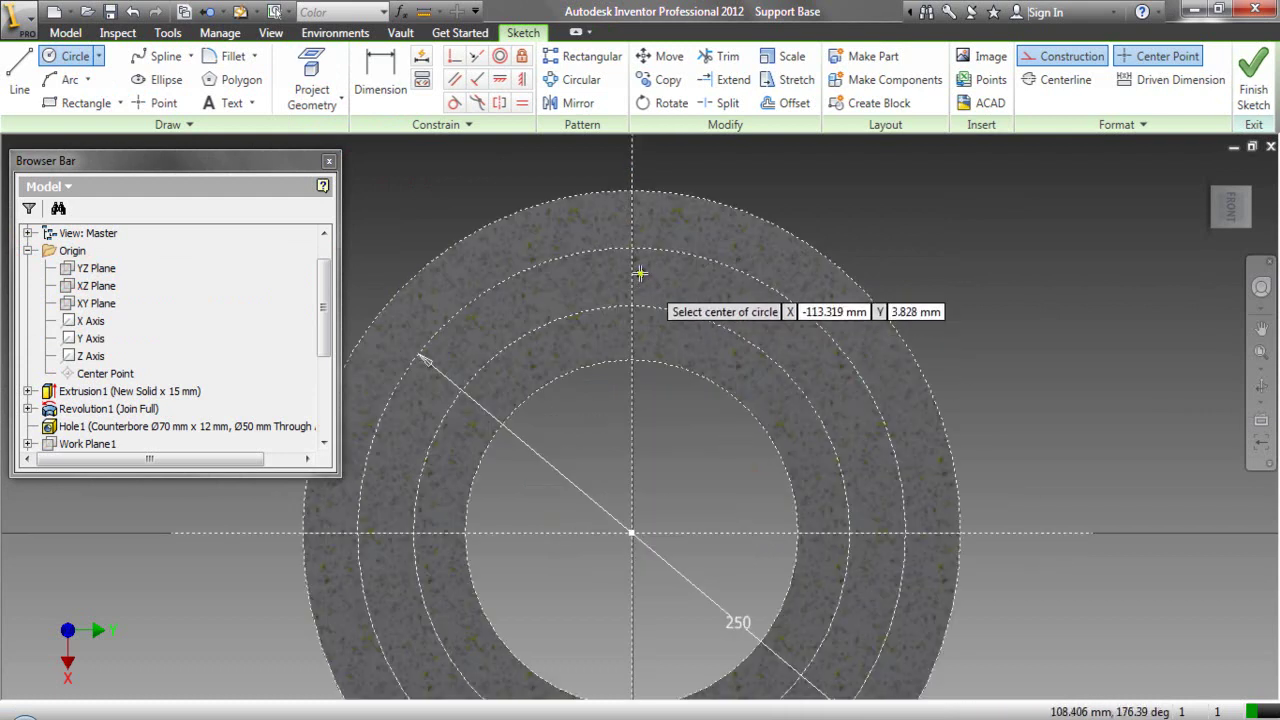
{"action": "scroll", "coordinate": [625, 242], "scroll_direction": "up", "scroll_amount": 3}
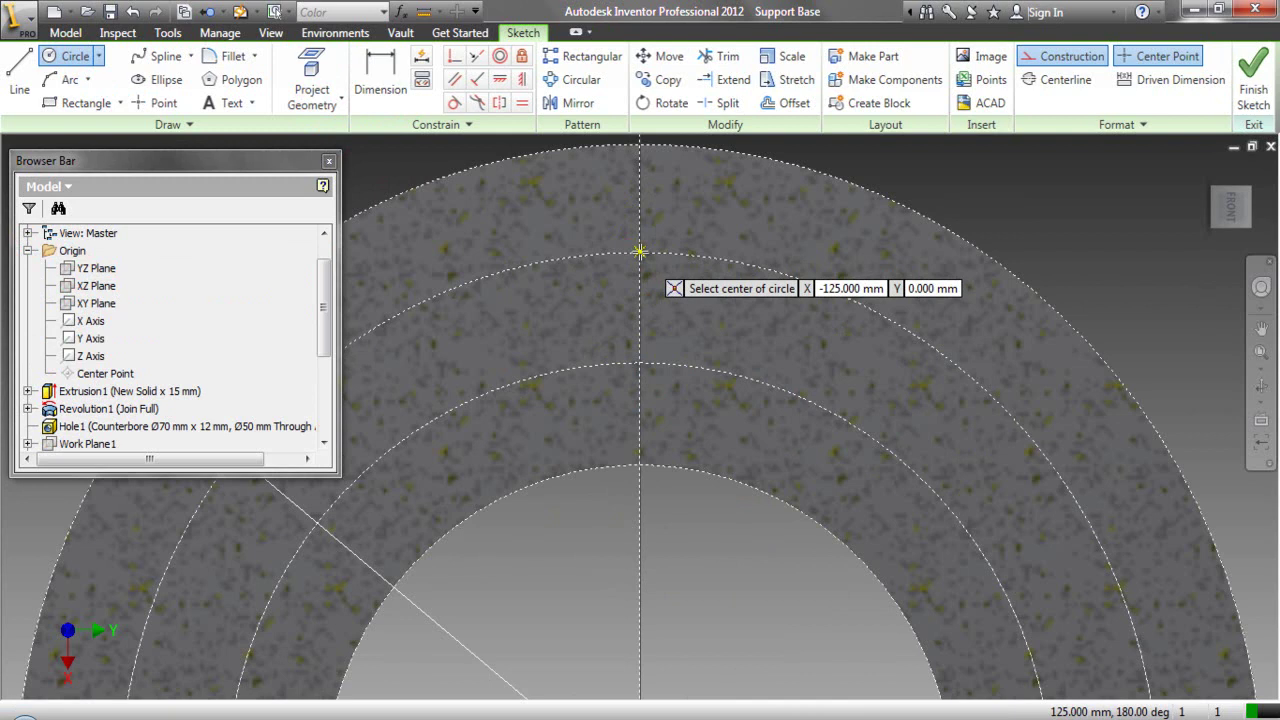
{"action": "left_click", "coordinate": [640, 252]}
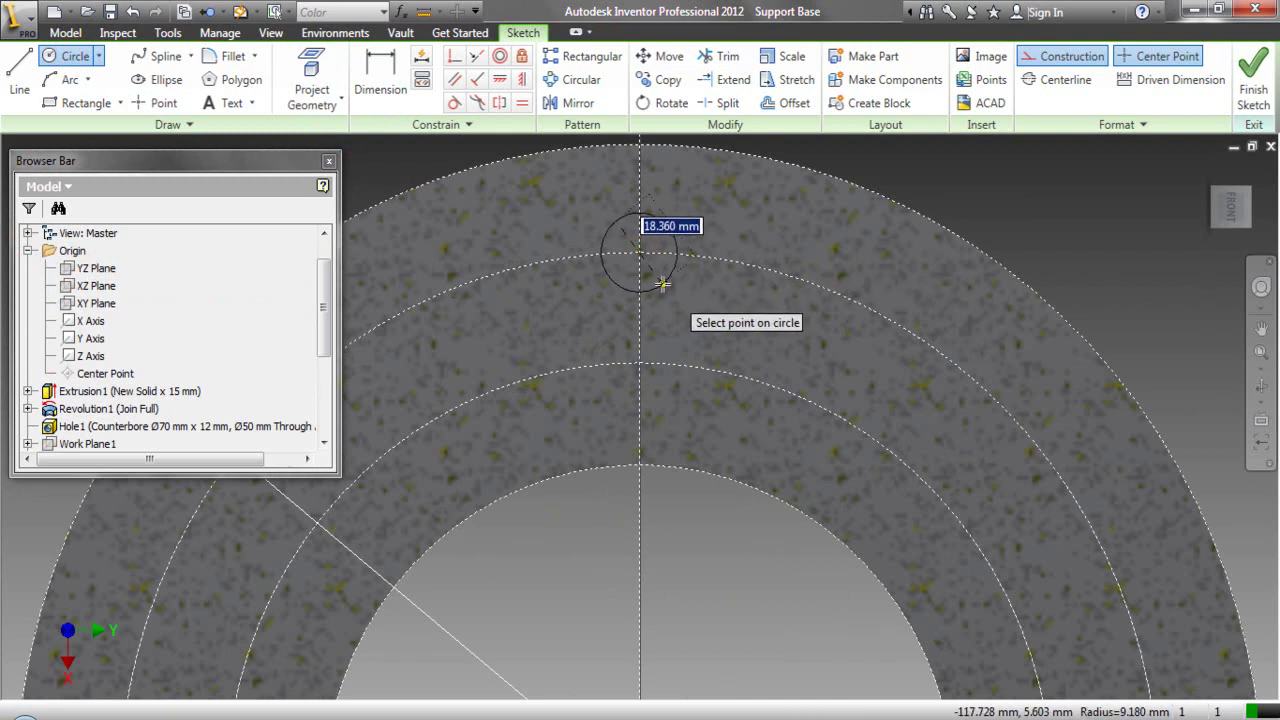